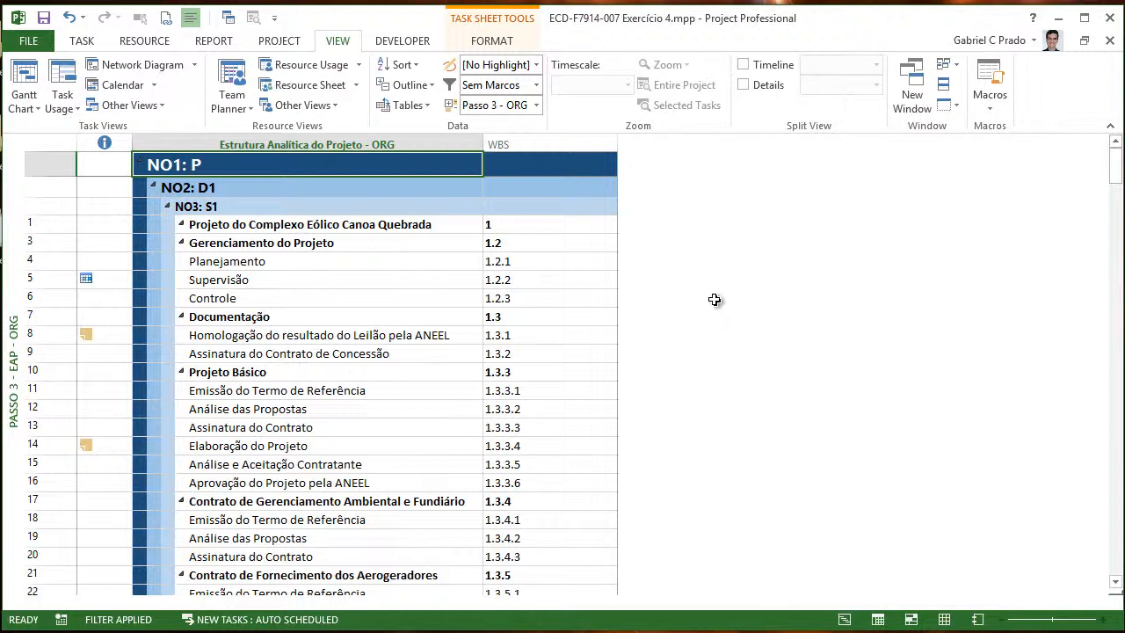
- Switch to the Passo 2 - EAP - Documentação view and widen the ORG column
right_click(15, 183)
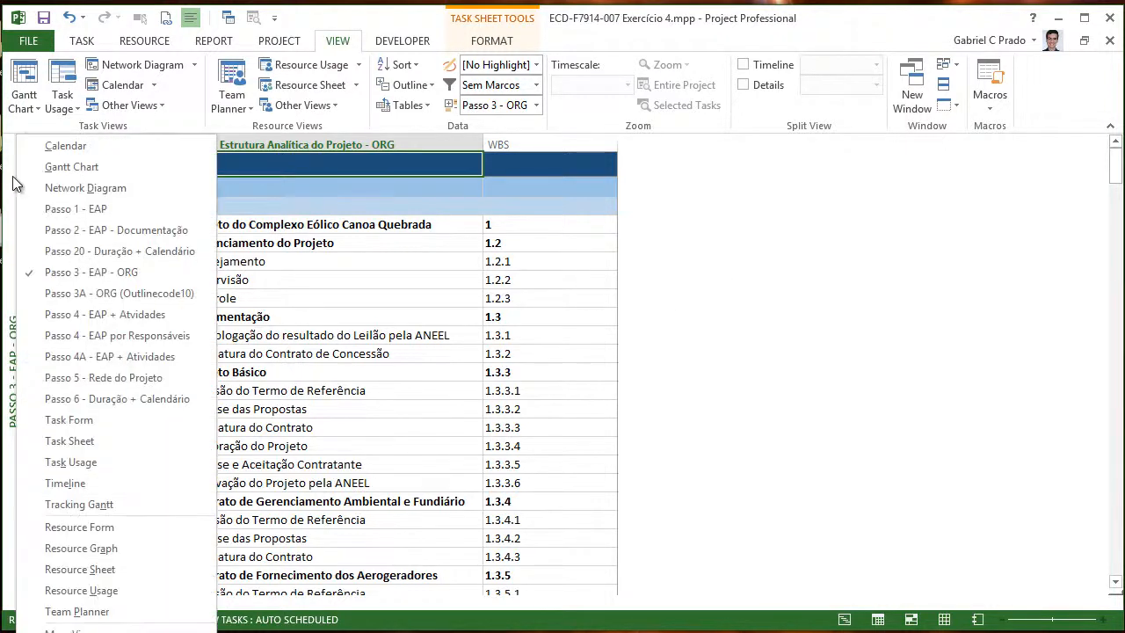
left_click(87, 229)
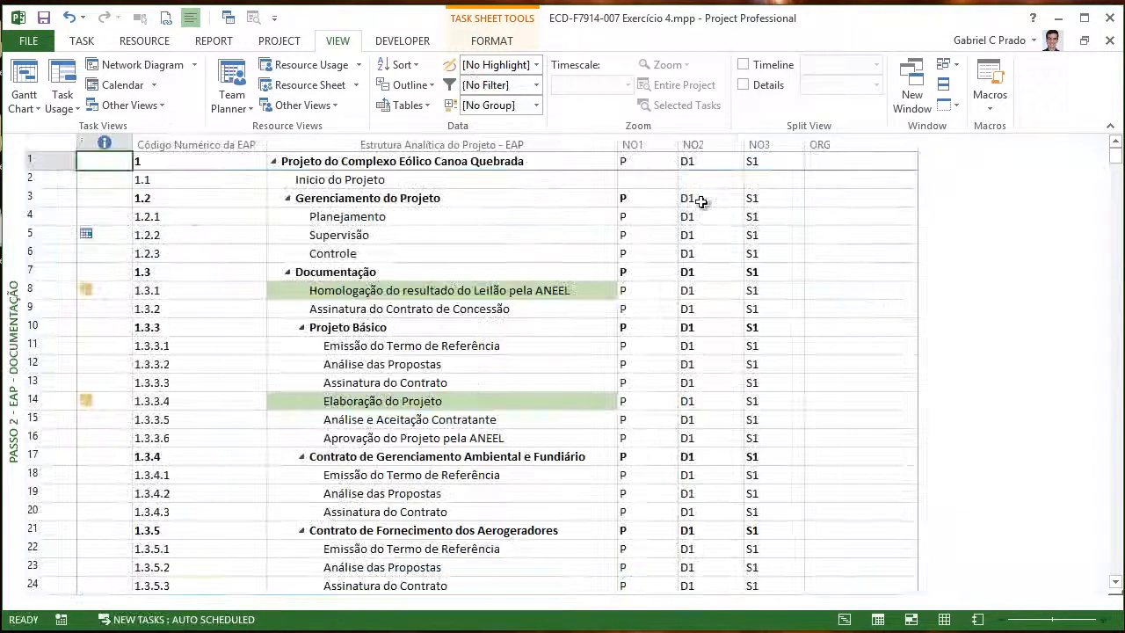
left_click_drag(919, 145, 1062, 172)
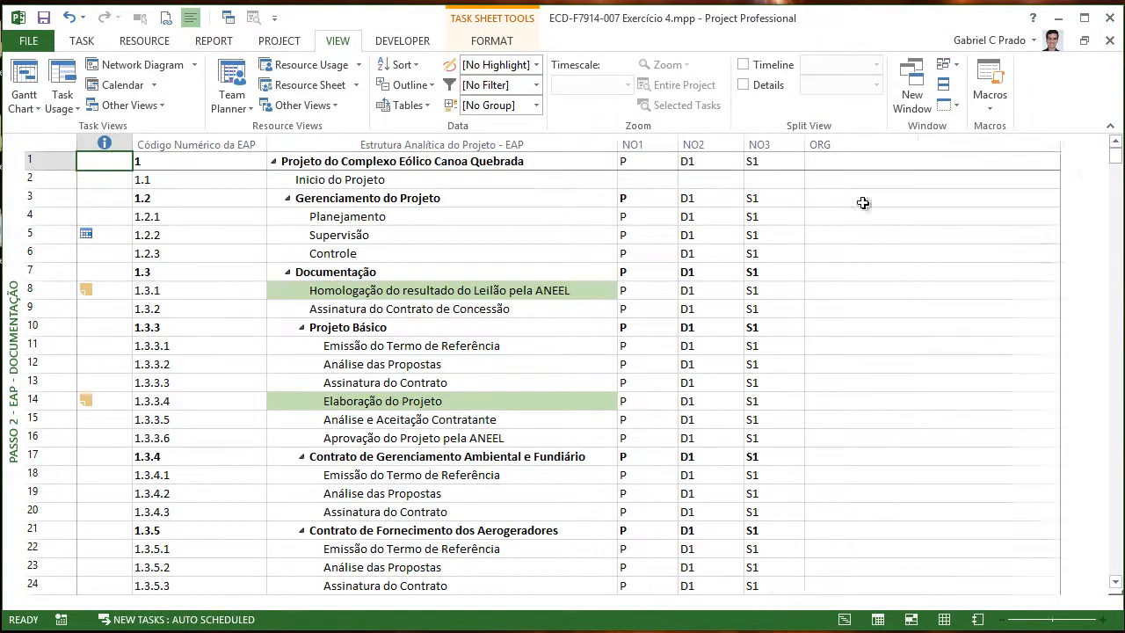
- Open the lookup table of the ORG (Outline Code10) custom field from the ORG column
left_click(874, 144)
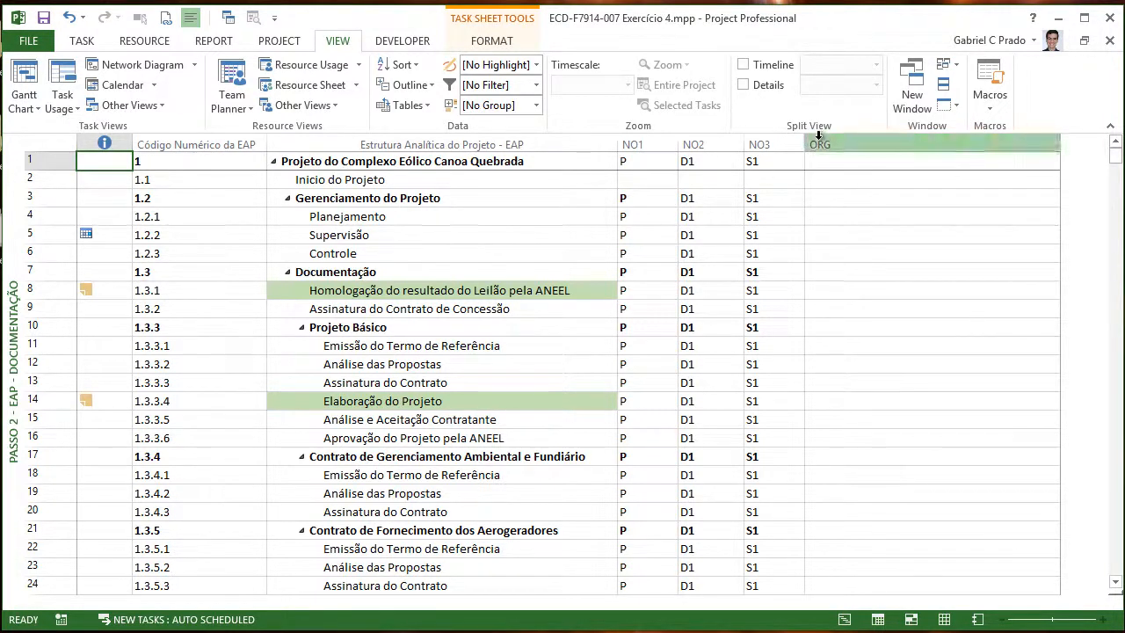
right_click(874, 156)
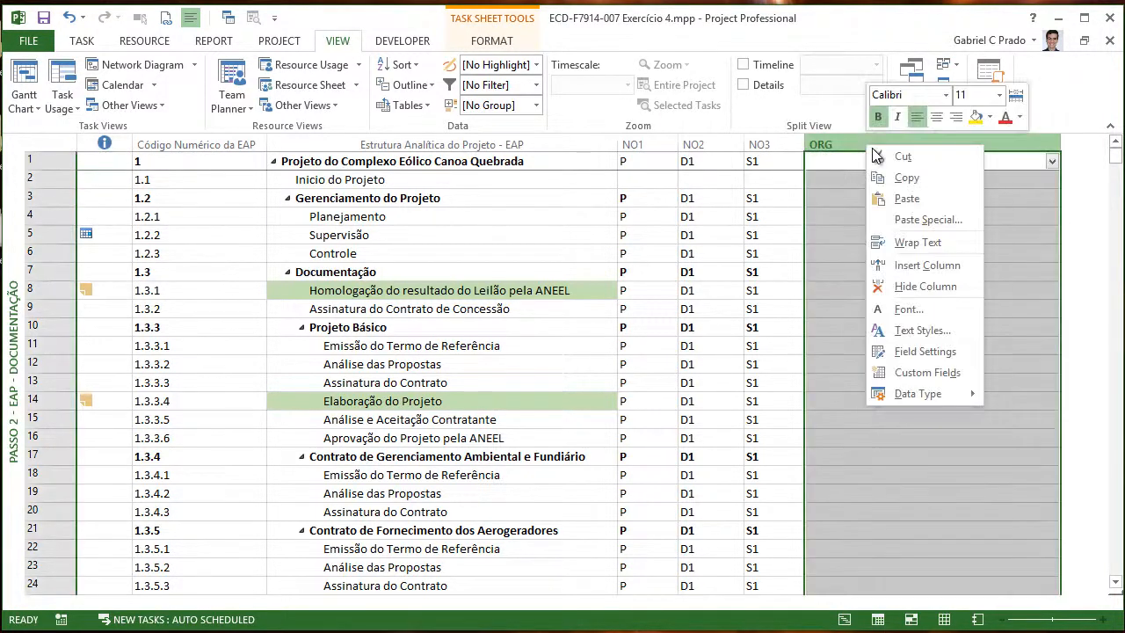
left_click(927, 372)
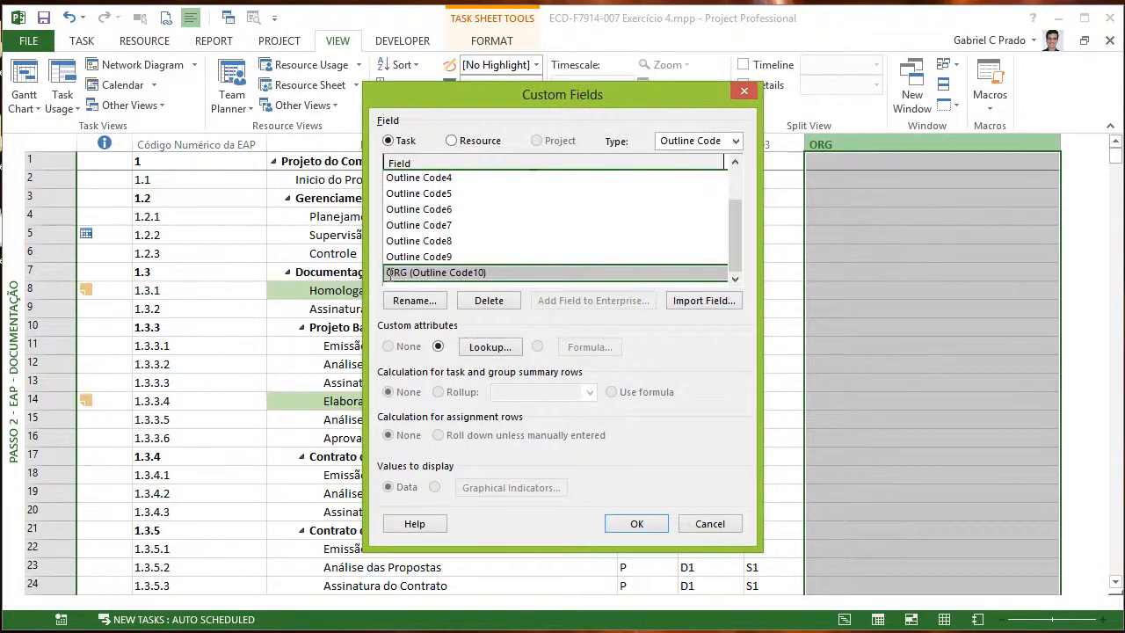
left_click(492, 348)
left_click_drag(597, 88, 565, 28)
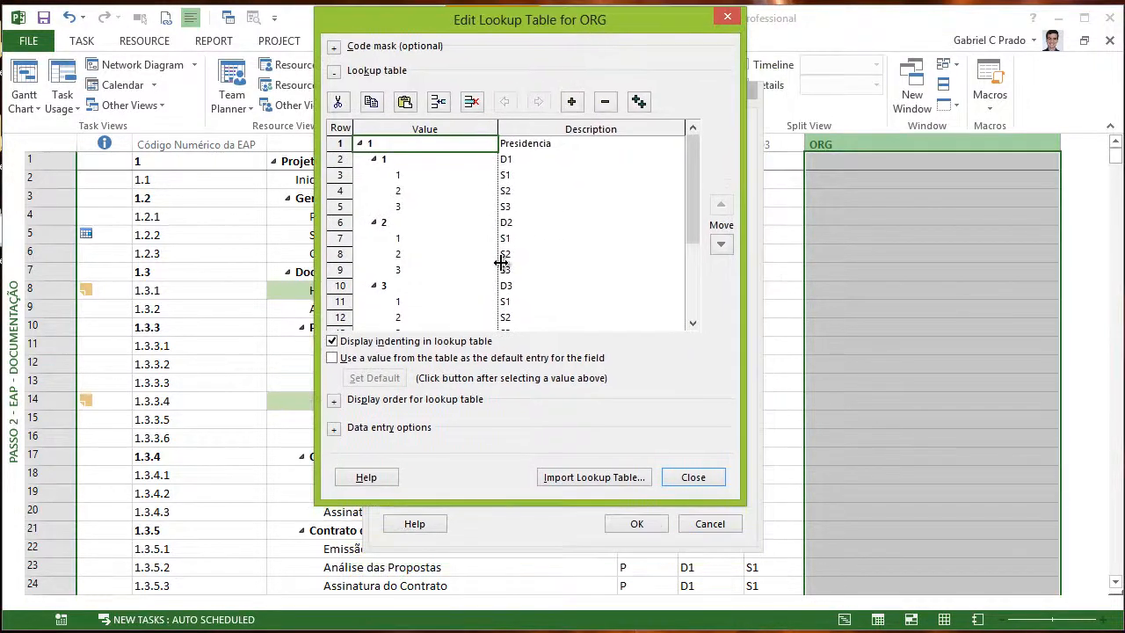
left_click_drag(691, 155, 703, 131)
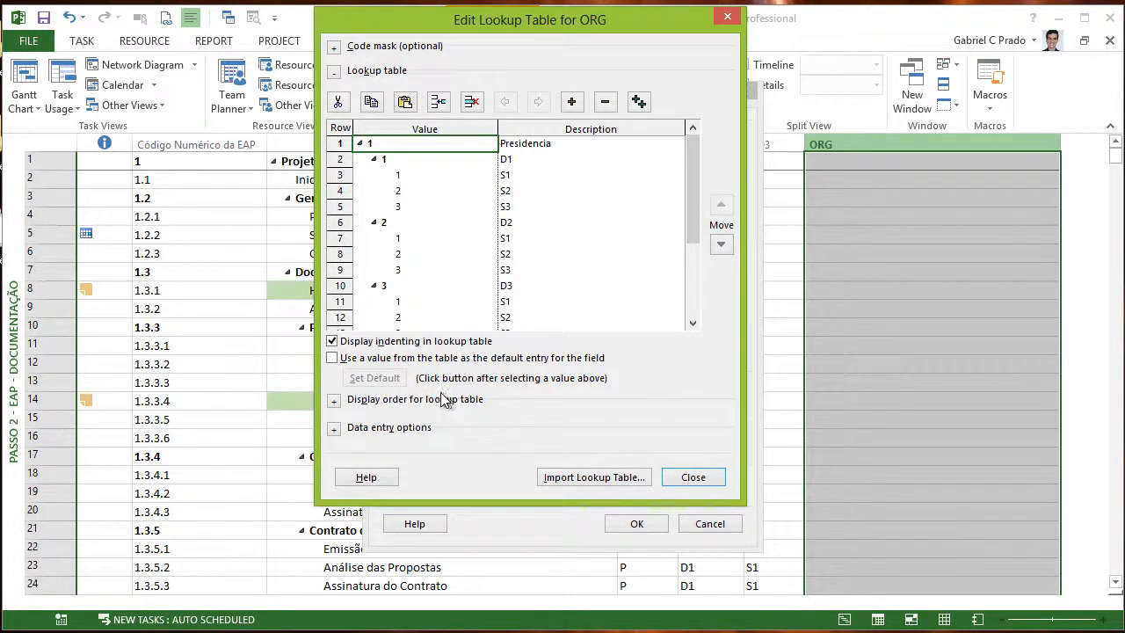
- Examine the sequence, length and separator of each level in the ORG code mask, and dismiss the mask definition
left_click(334, 46)
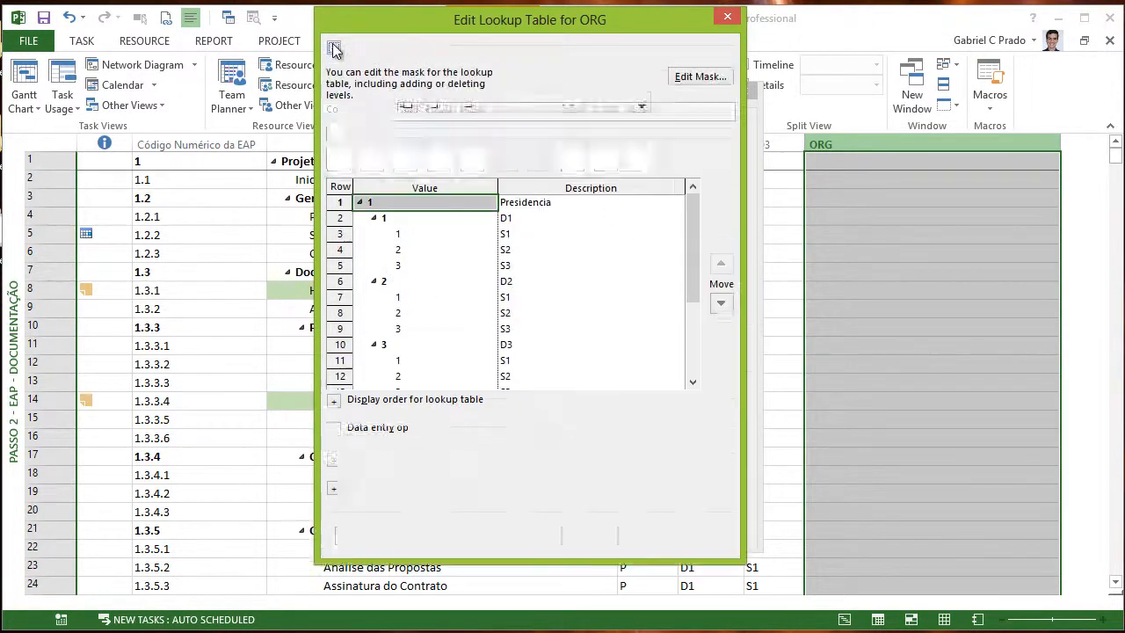
left_click(694, 79)
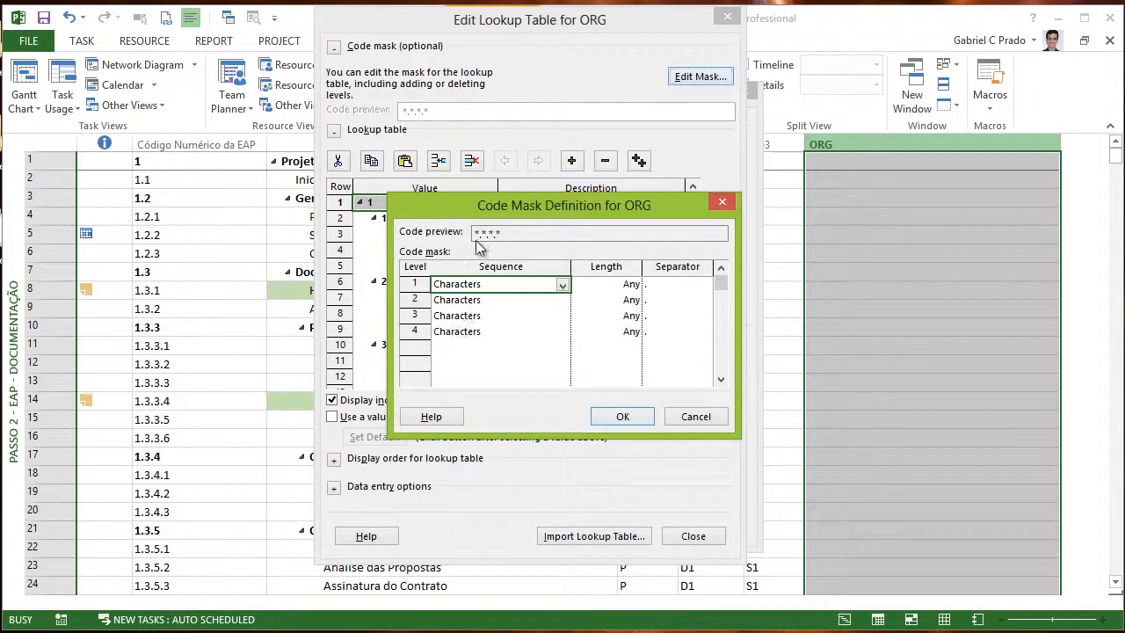
left_click_drag(506, 207, 839, 207)
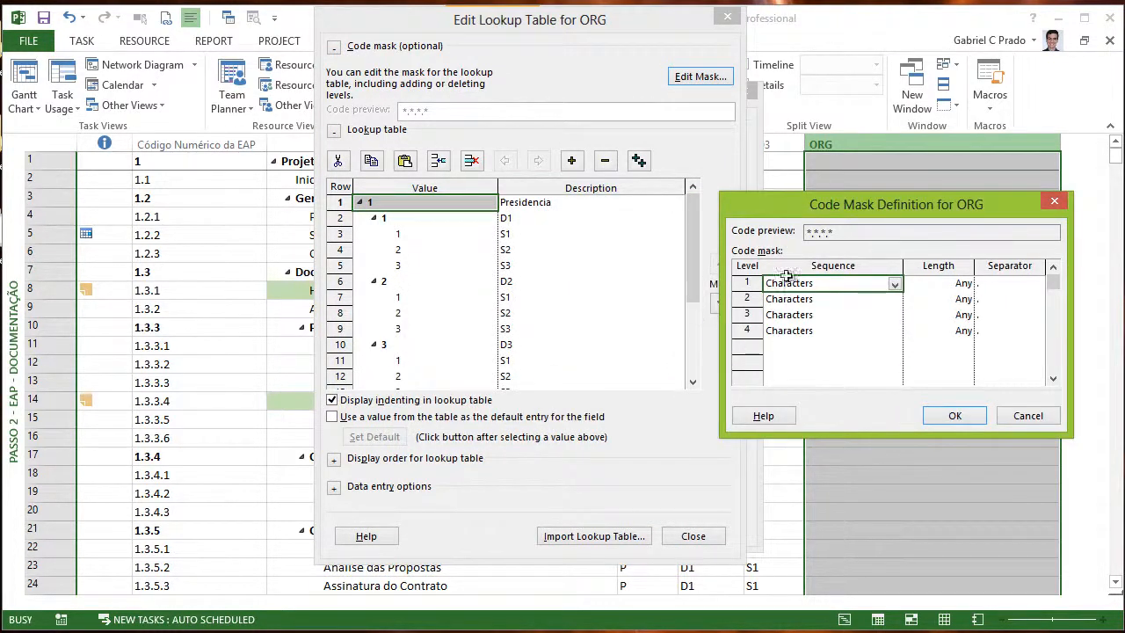
left_click(893, 301)
left_click(894, 302)
left_click(895, 303)
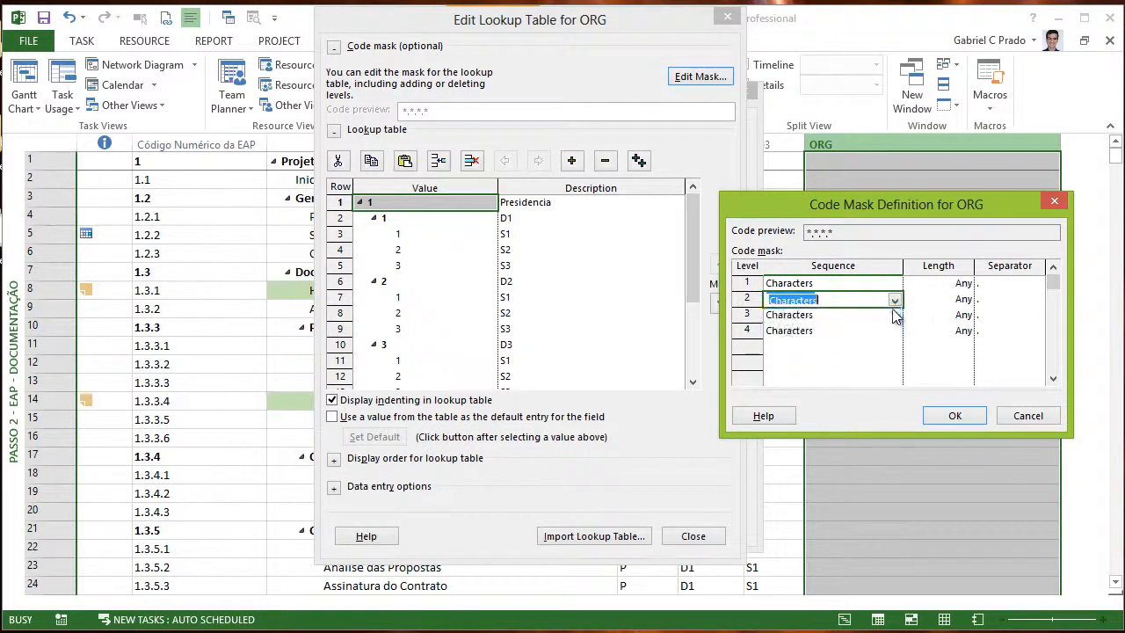
left_click(889, 317)
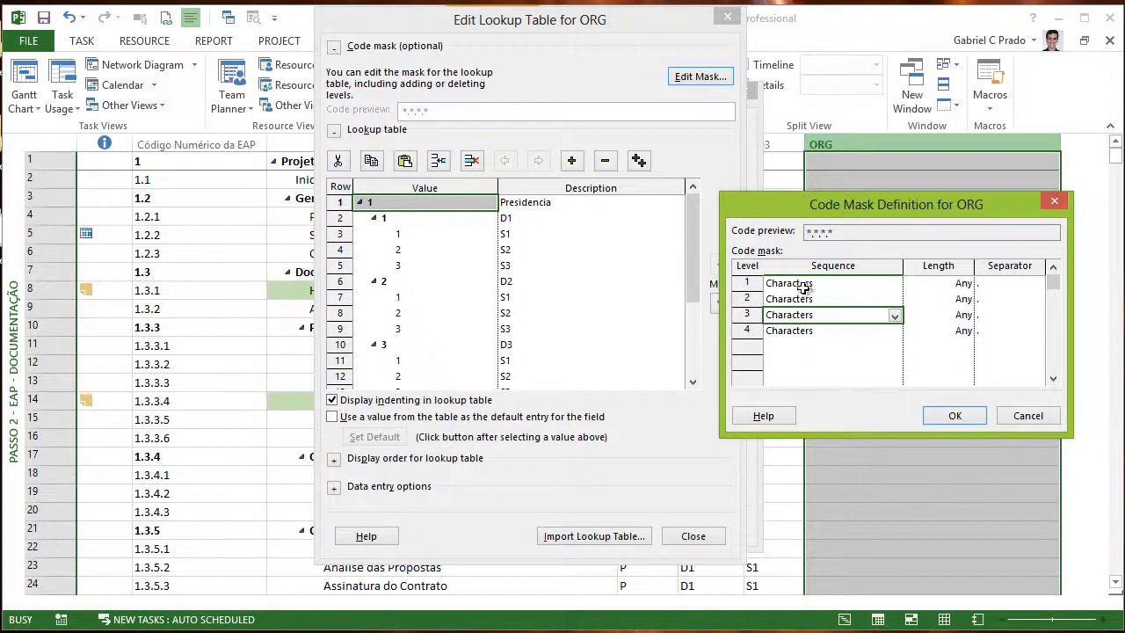
left_click_drag(963, 218, 924, 227)
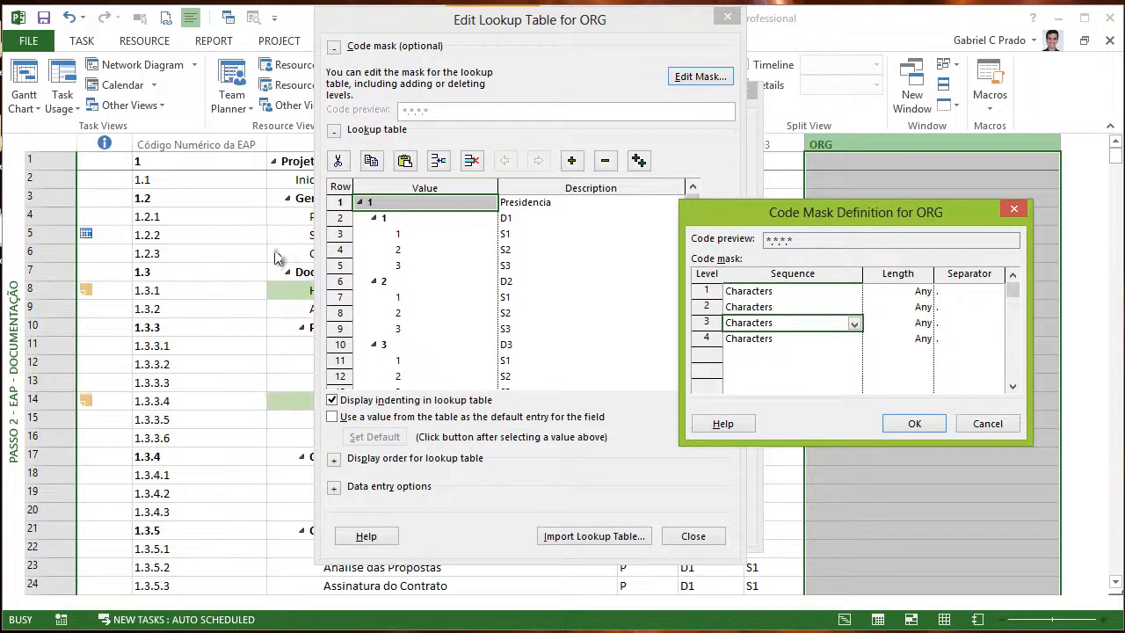
left_click(1012, 211)
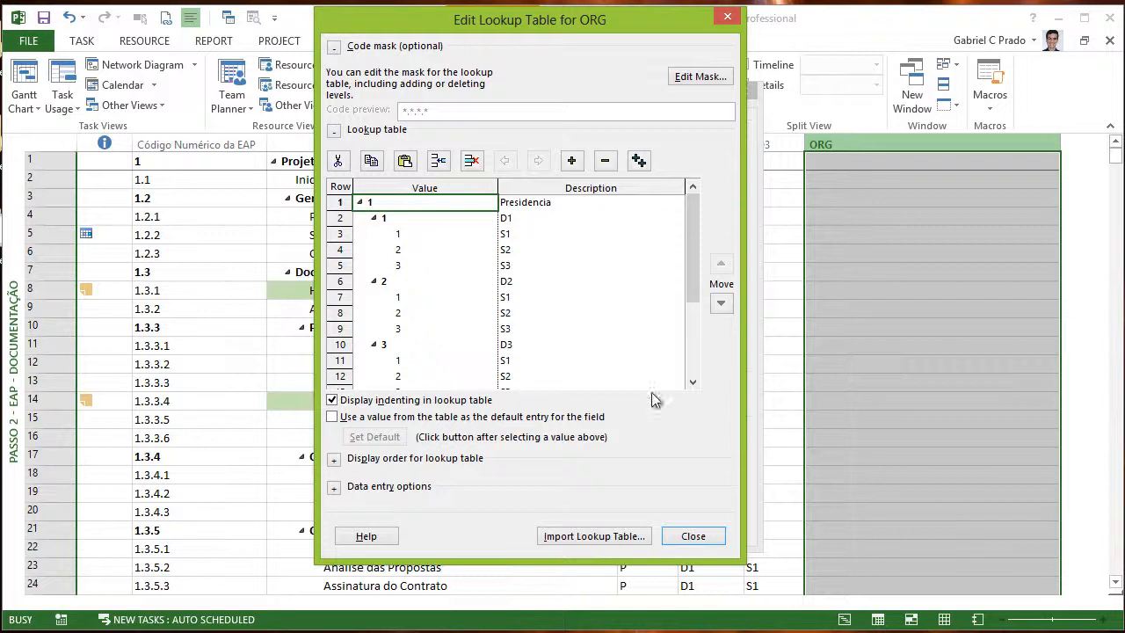
- Examine the hierarchy of values and descriptions in the ORG lookup table together with its data entry options
left_click(543, 221)
left_click(544, 232)
left_click(409, 233)
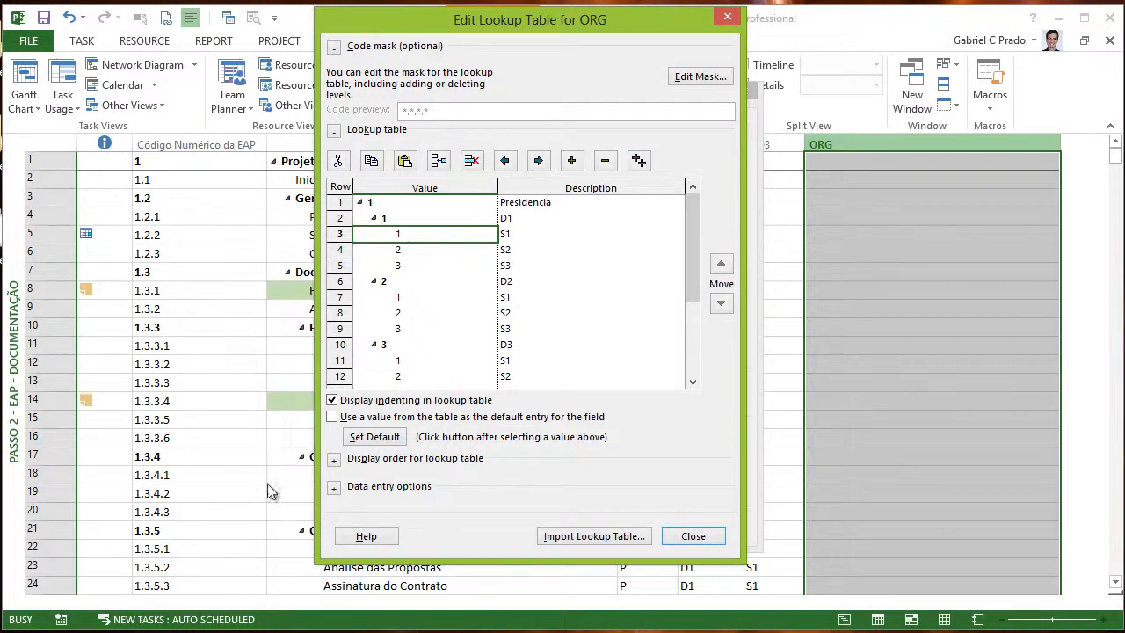
left_click(333, 486)
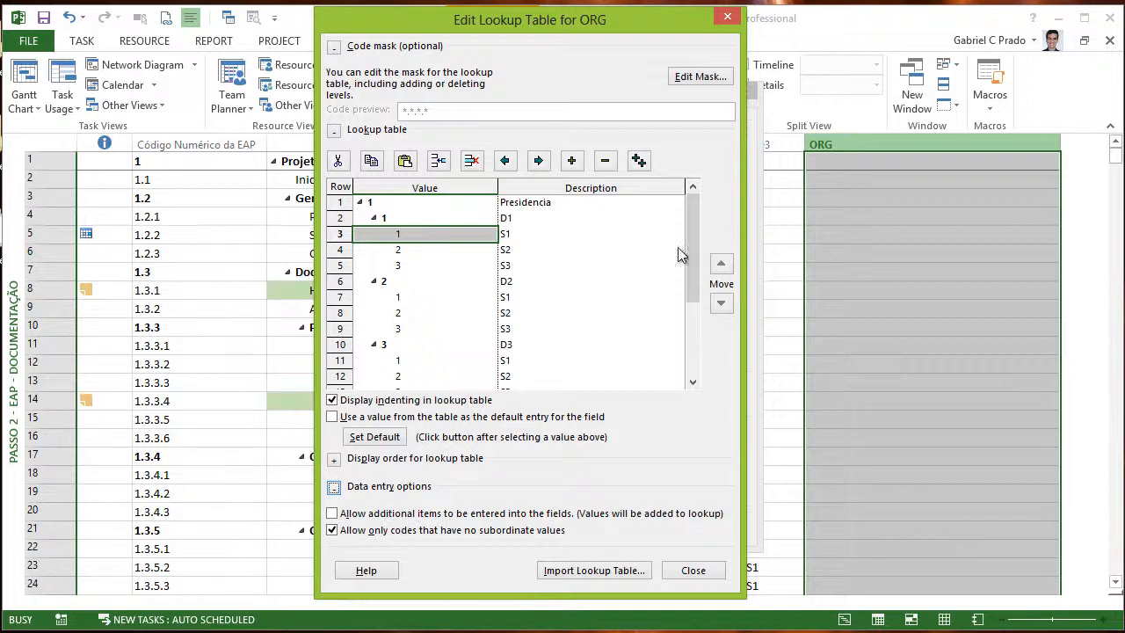
left_click_drag(699, 228, 700, 300)
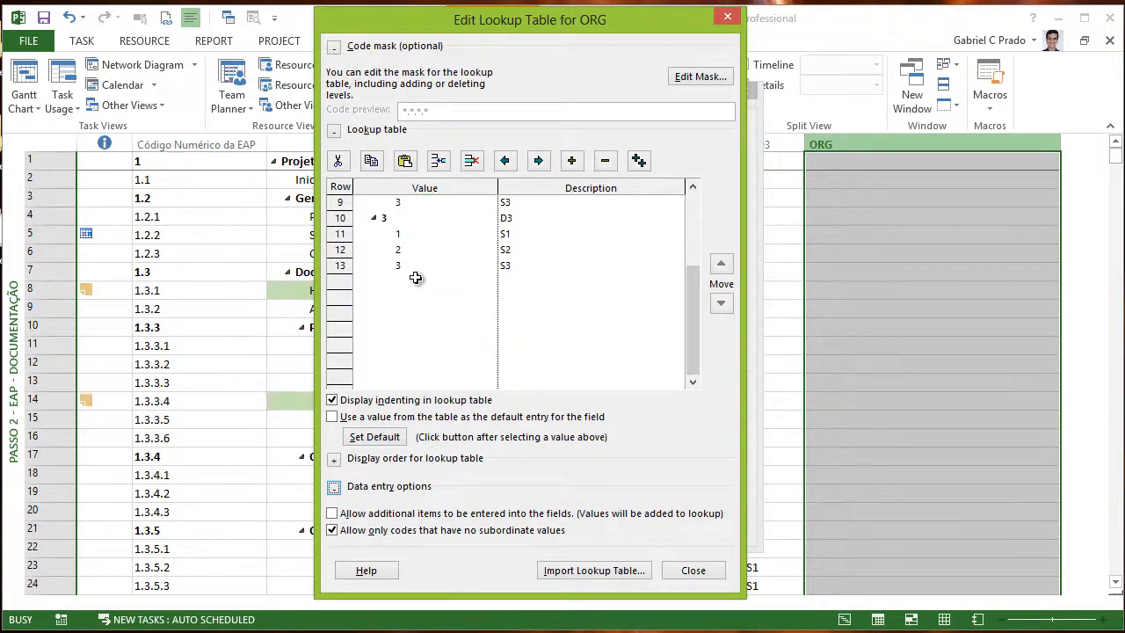
left_click_drag(692, 274, 691, 204)
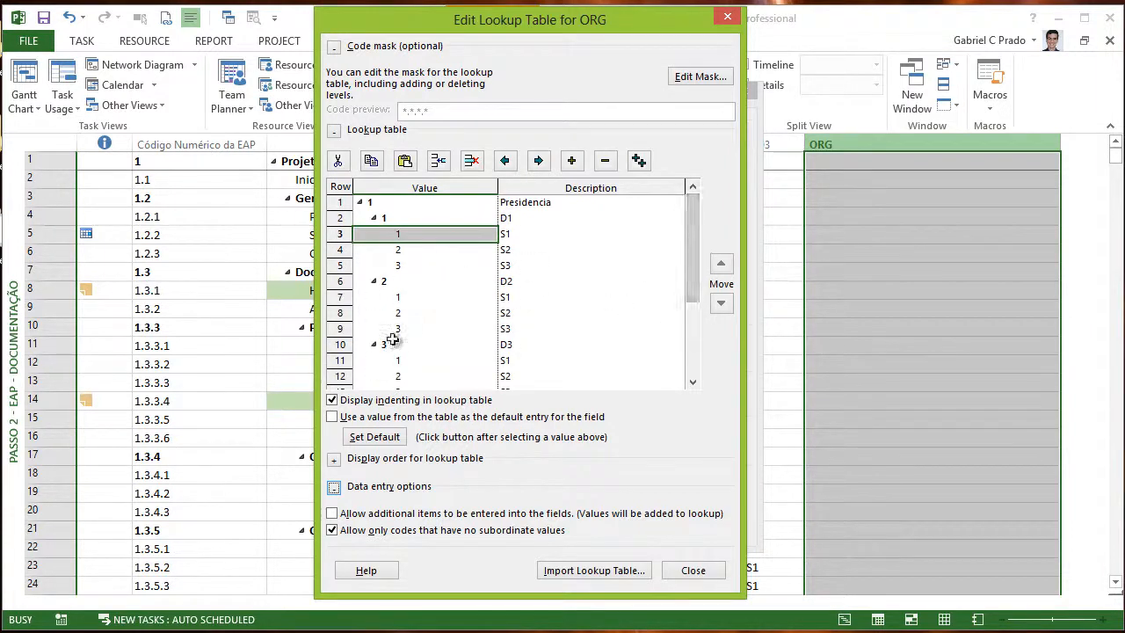
left_click_drag(695, 244, 695, 288)
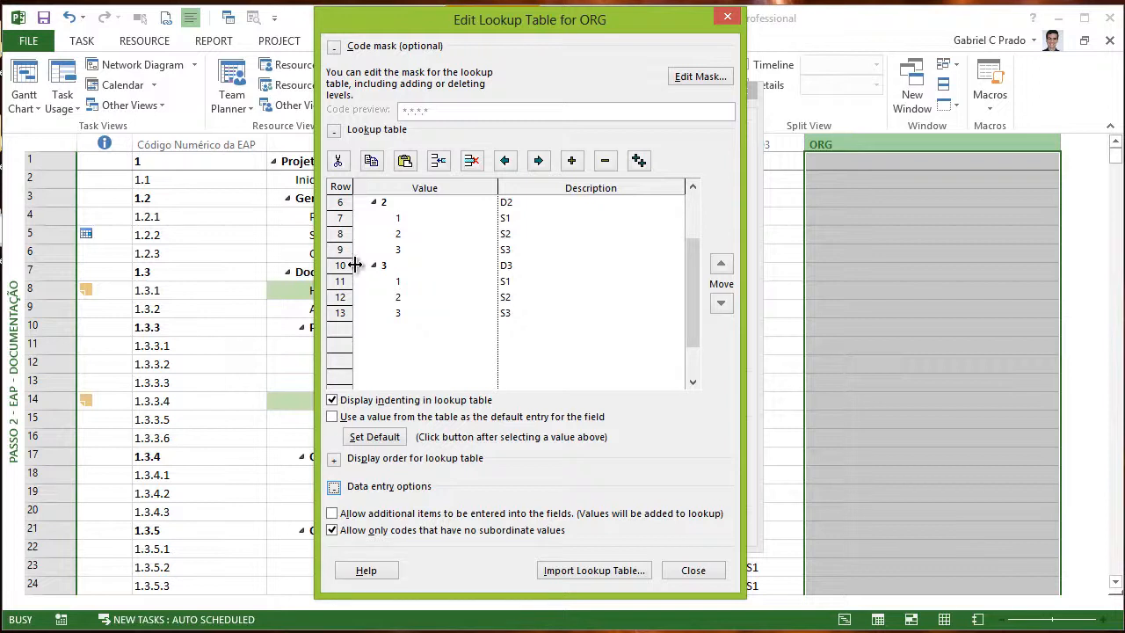
left_click(405, 330)
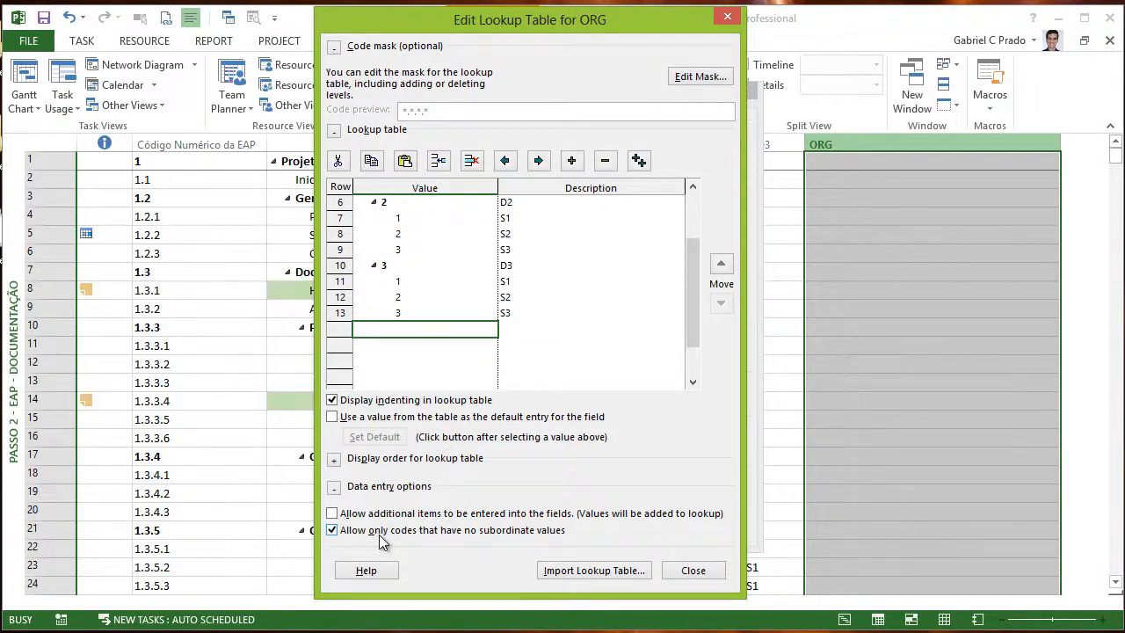
left_click(424, 296)
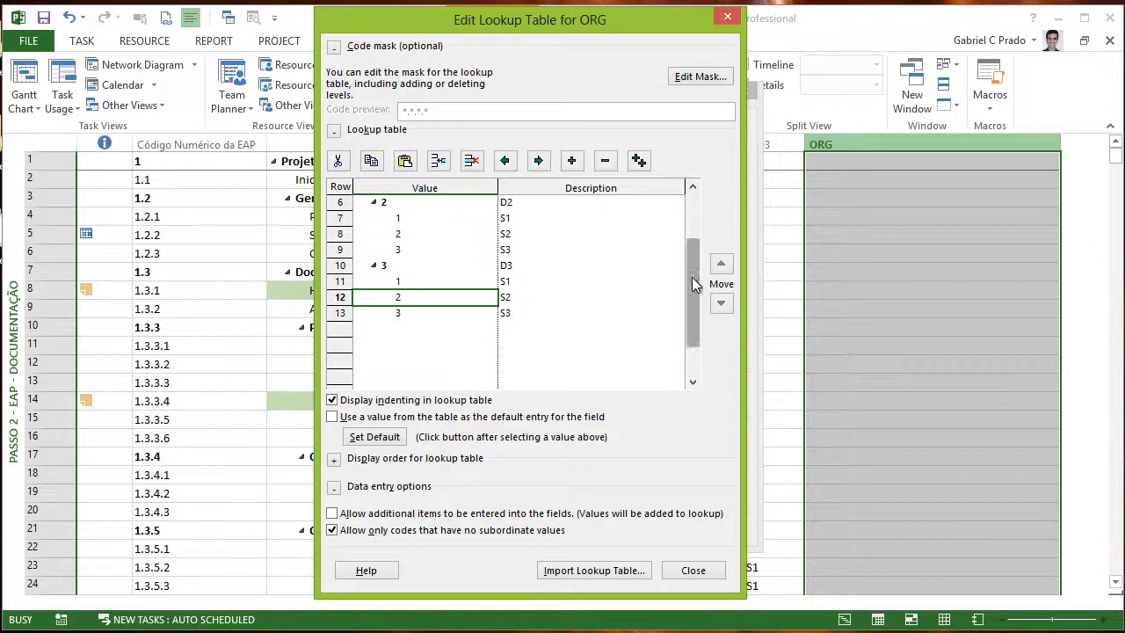
left_click_drag(695, 278, 690, 231)
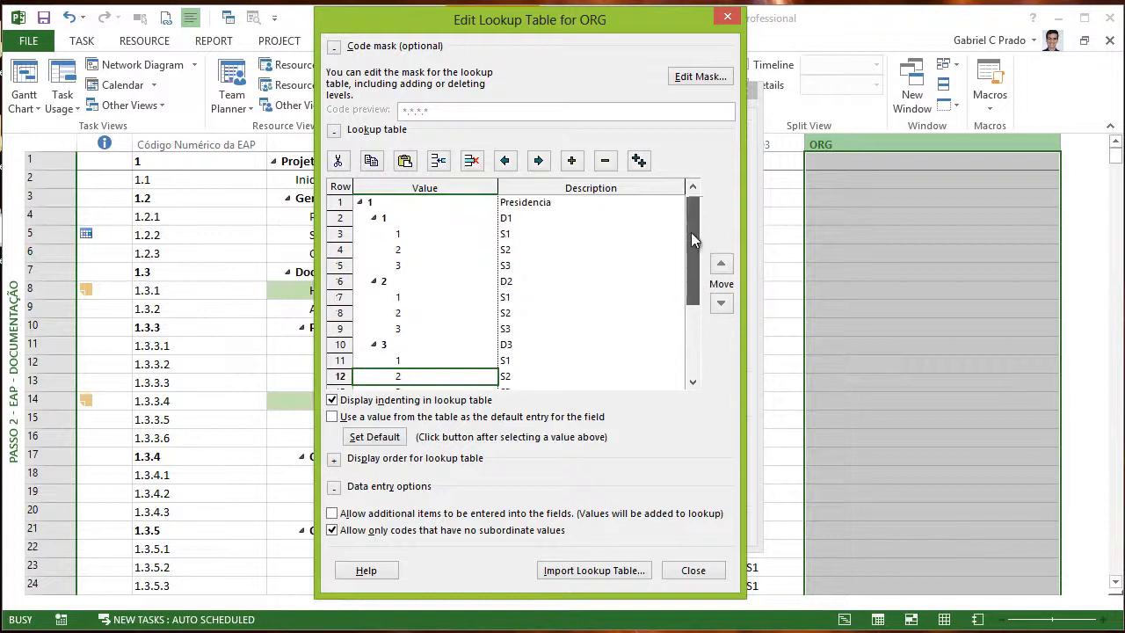
left_click(421, 250)
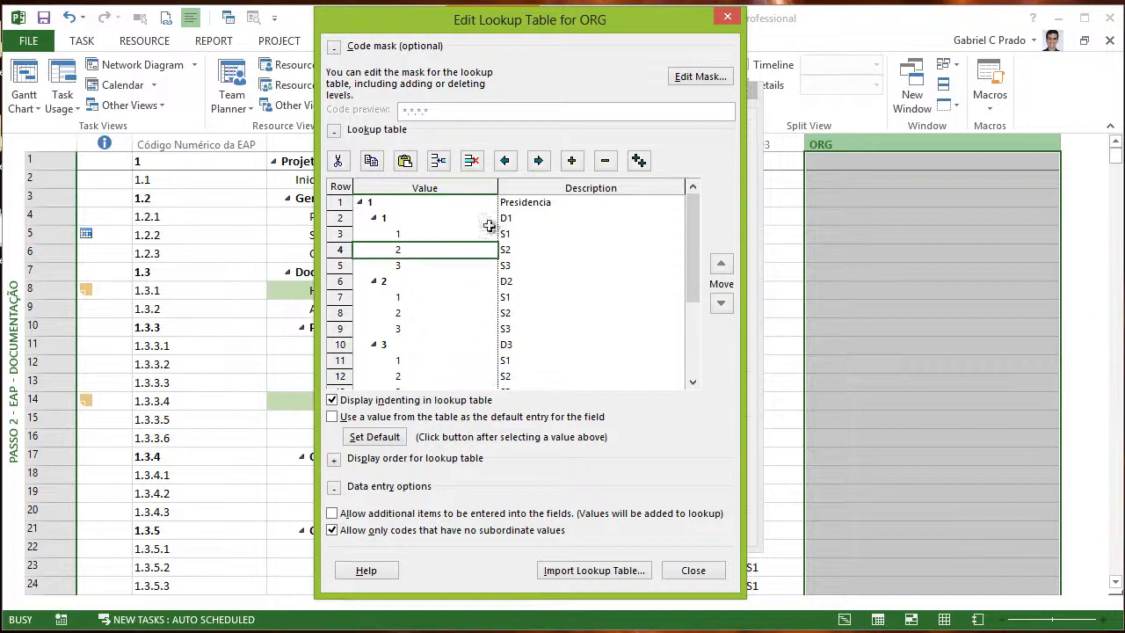
left_click(409, 218)
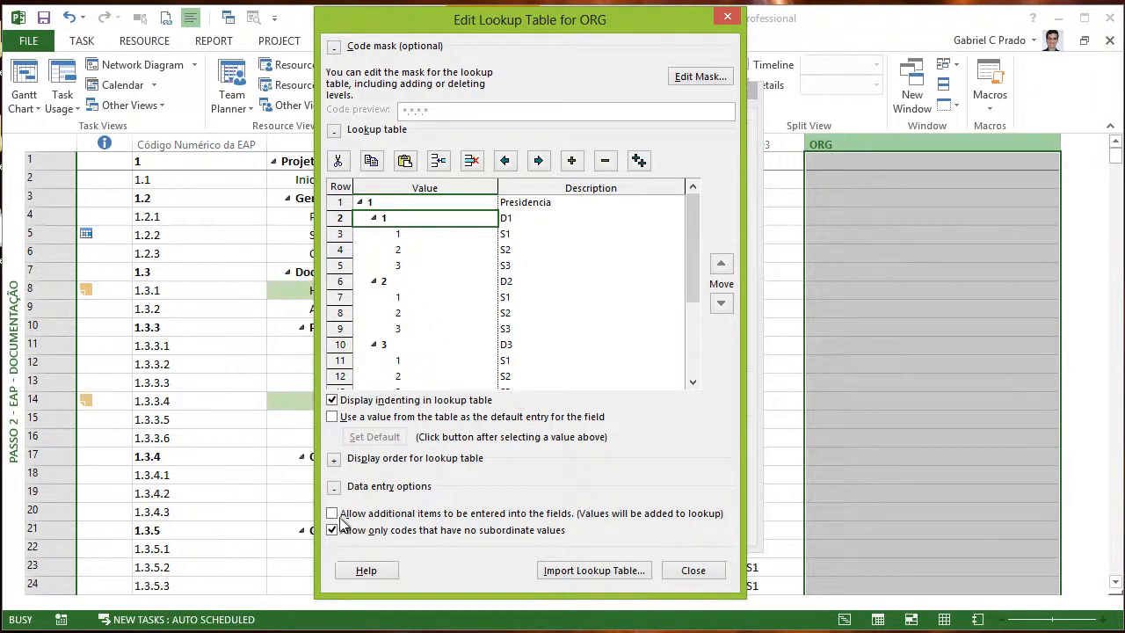
left_click(415, 281)
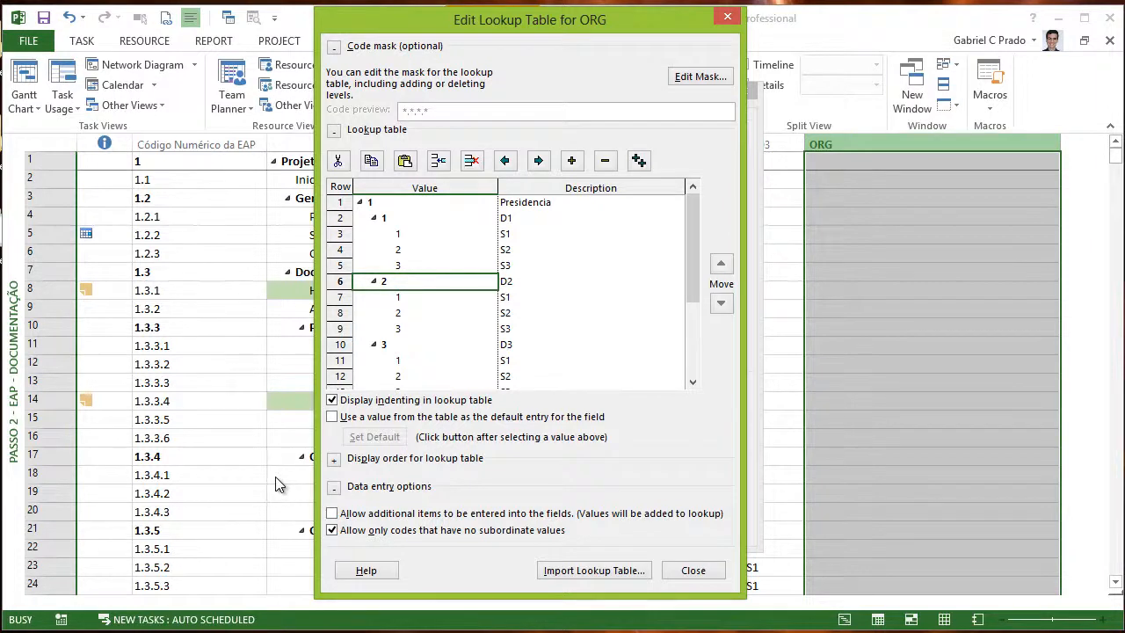
- Close the ORG lookup table, accept restricting the field to the listed items, and confirm the custom field settings
mouse_move(127, 632)
left_click(728, 17)
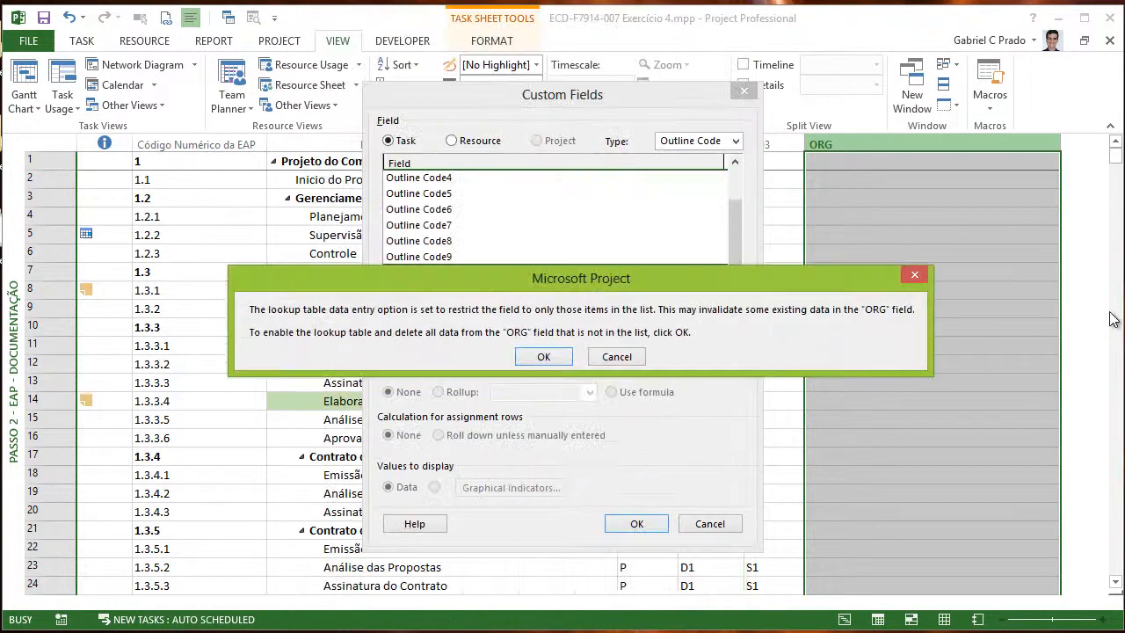
left_click(542, 359)
left_click(636, 523)
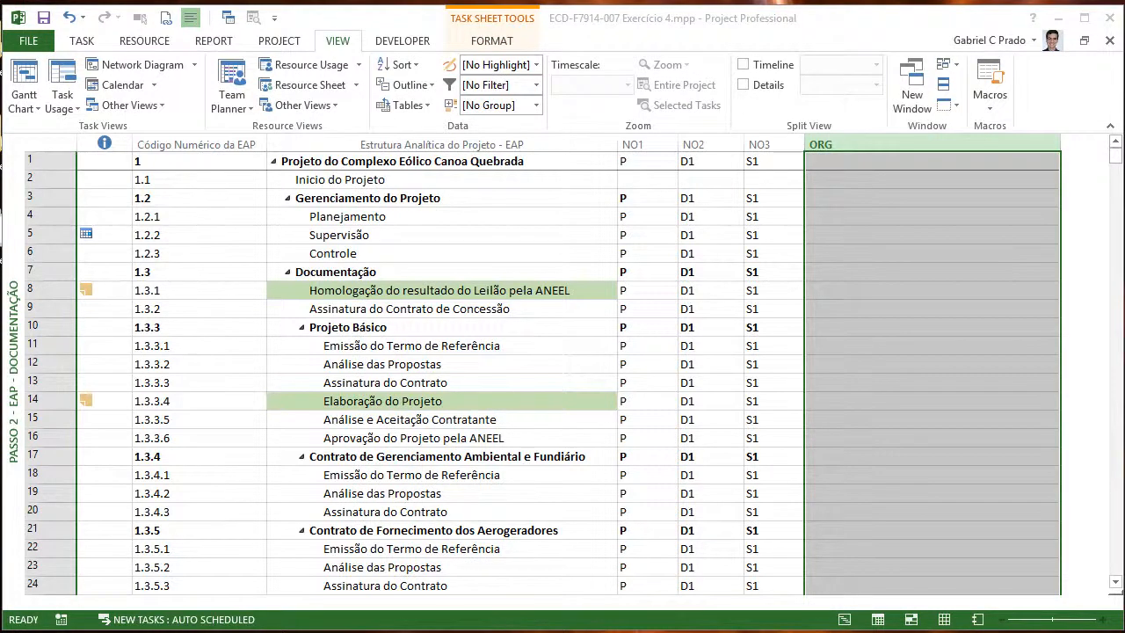
key("alt+Tab")
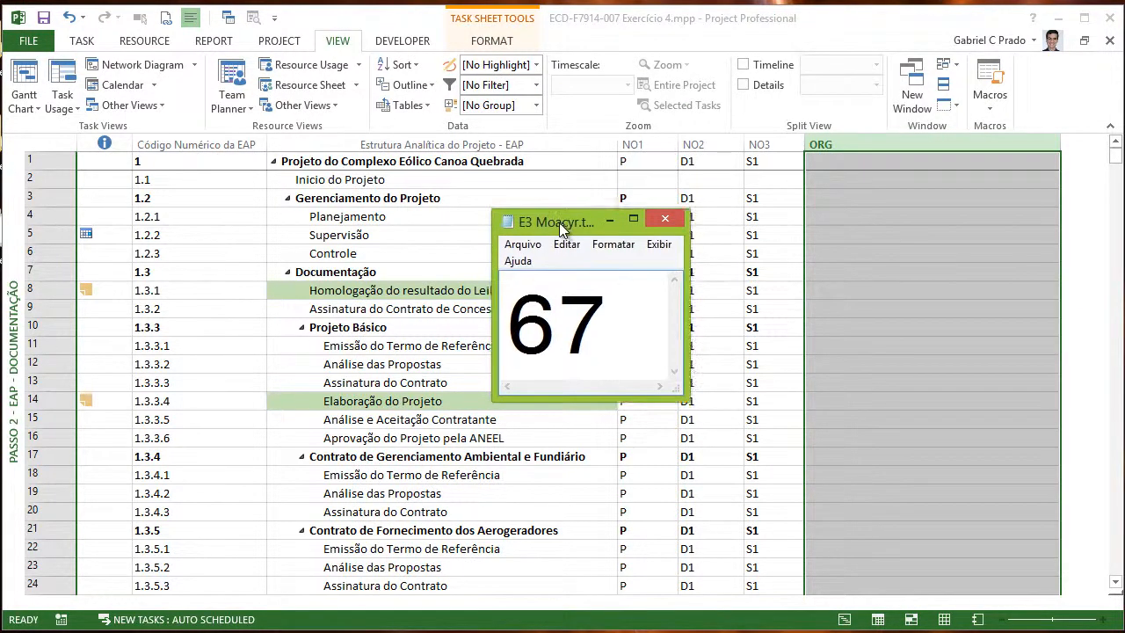
left_click_drag(559, 223, 787, 508)
left_click(896, 506)
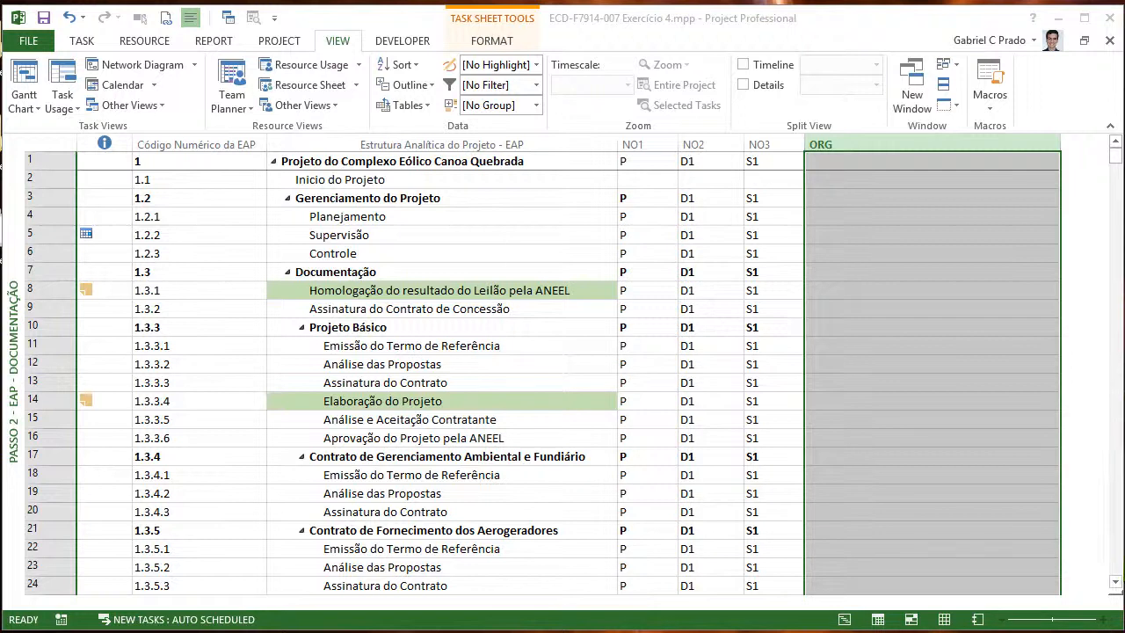
- Assign ORG code 1.1.1 (Presidencia, D1, S1) to the Gerenciamento do Projeto task and reopen its code list
left_click(923, 197)
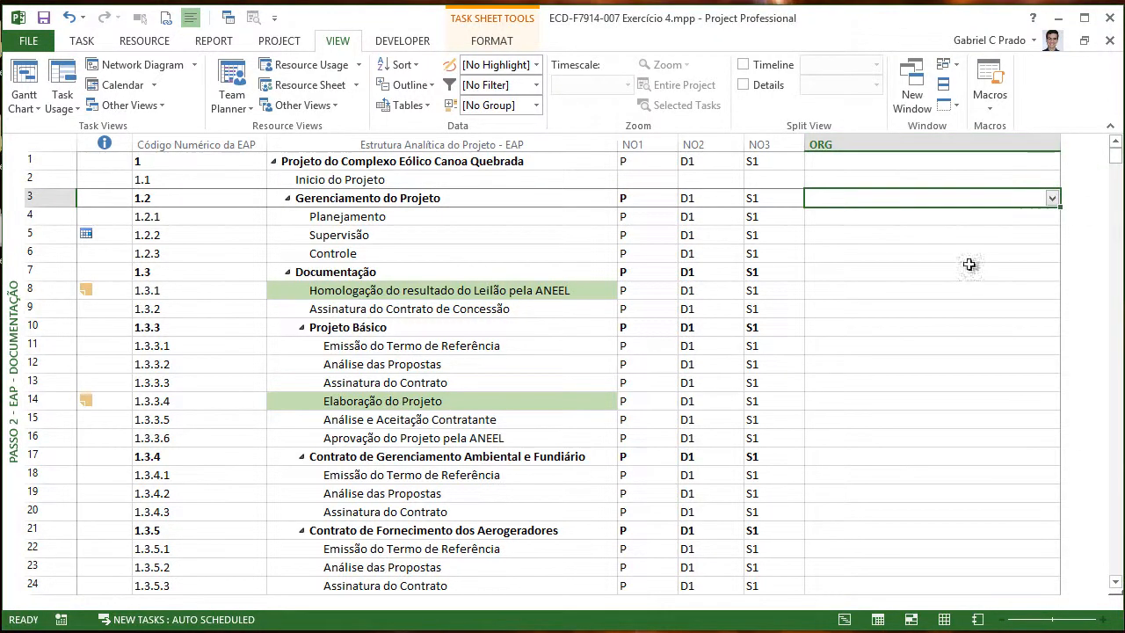
left_click(952, 300)
mouse_move(1114, 156)
left_mouse_down()
mouse_move(1114, 575)
mouse_move(1114, 156)
left_mouse_up()
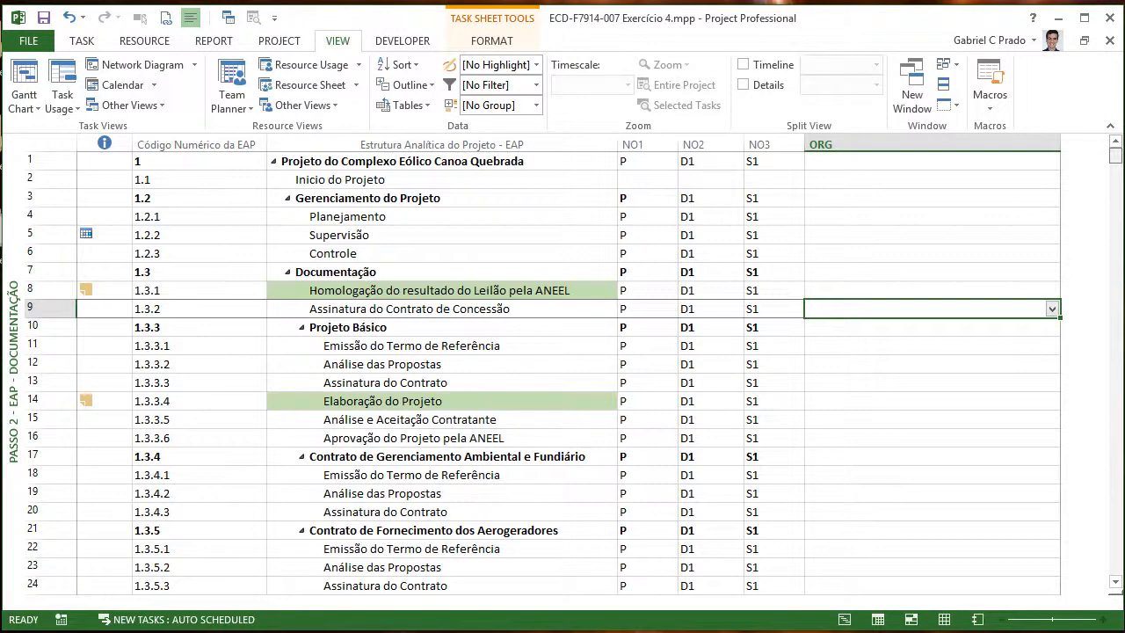
left_click(947, 199)
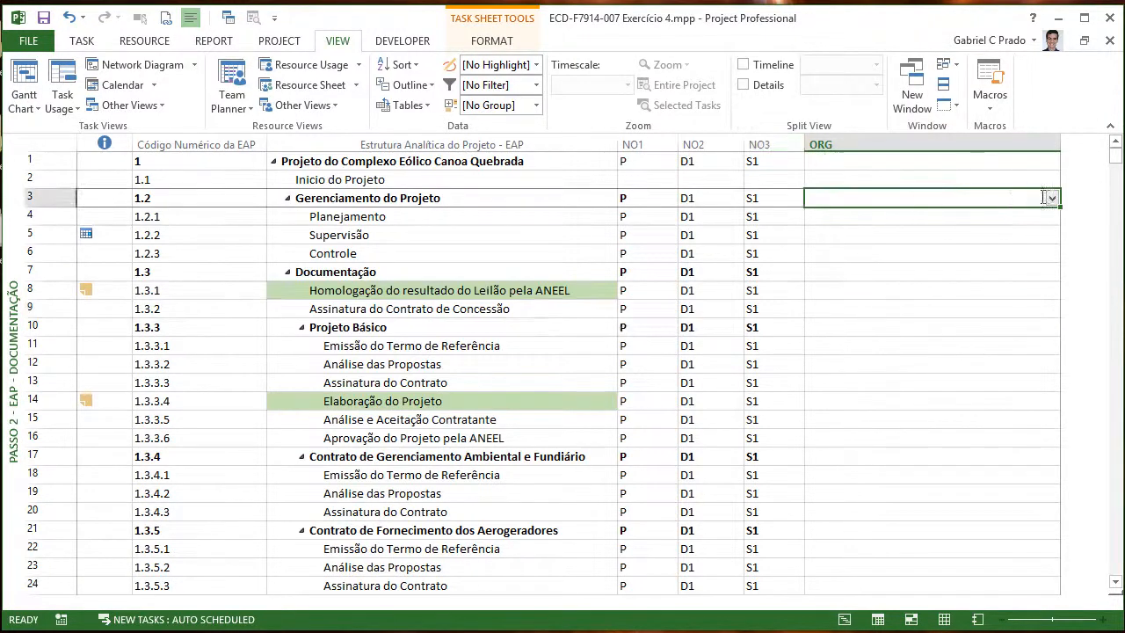
left_click(1053, 201)
left_click(941, 244)
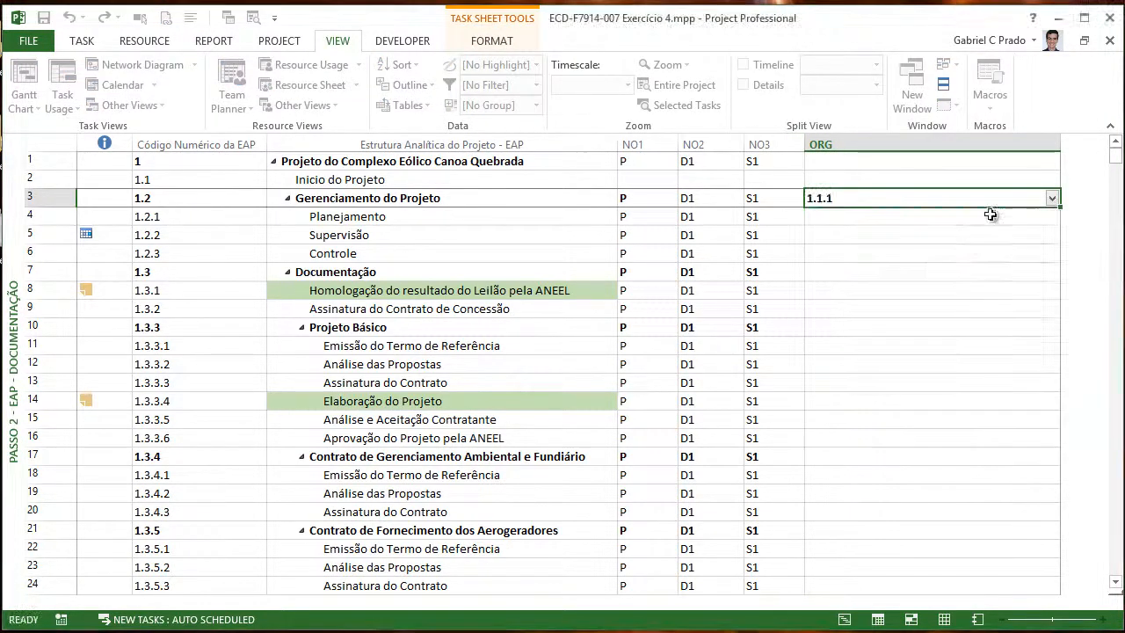
left_click(1053, 200)
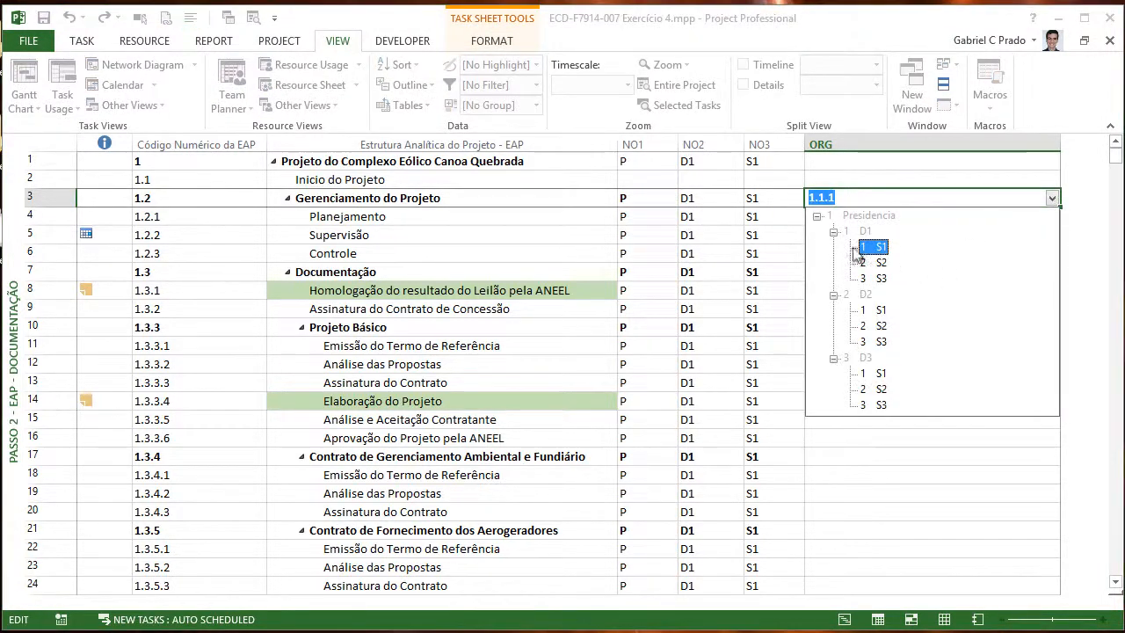
- Confirm ORG code 1.1.1 for the Gerenciamento do Projeto task and fill it down through row 255
key("BackSpace")
type("1.1.1")
key("Return")
left_click(1028, 201)
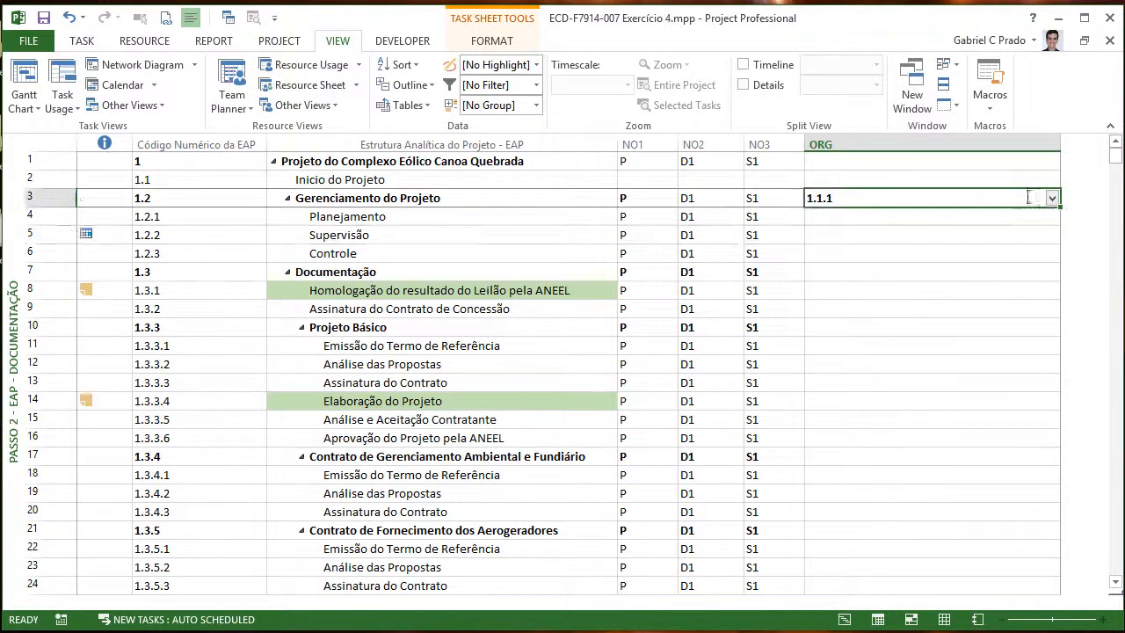
left_click_drag(1061, 217, 1061, 599)
scroll(837, 490, "down", 2)
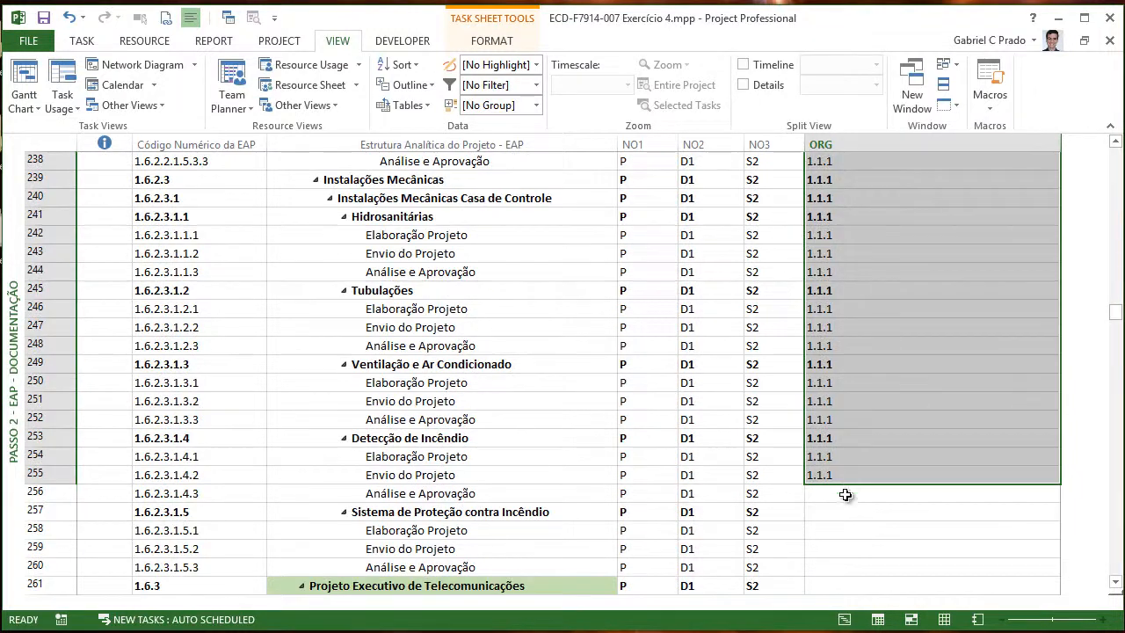
- Assign ORG code 1.2.3 to the Análise e Aprovação task in row 256 and fill it down through row 646
left_click(846, 494)
left_click(1054, 495)
left_click(868, 472)
left_click(1057, 503)
left_click(947, 502)
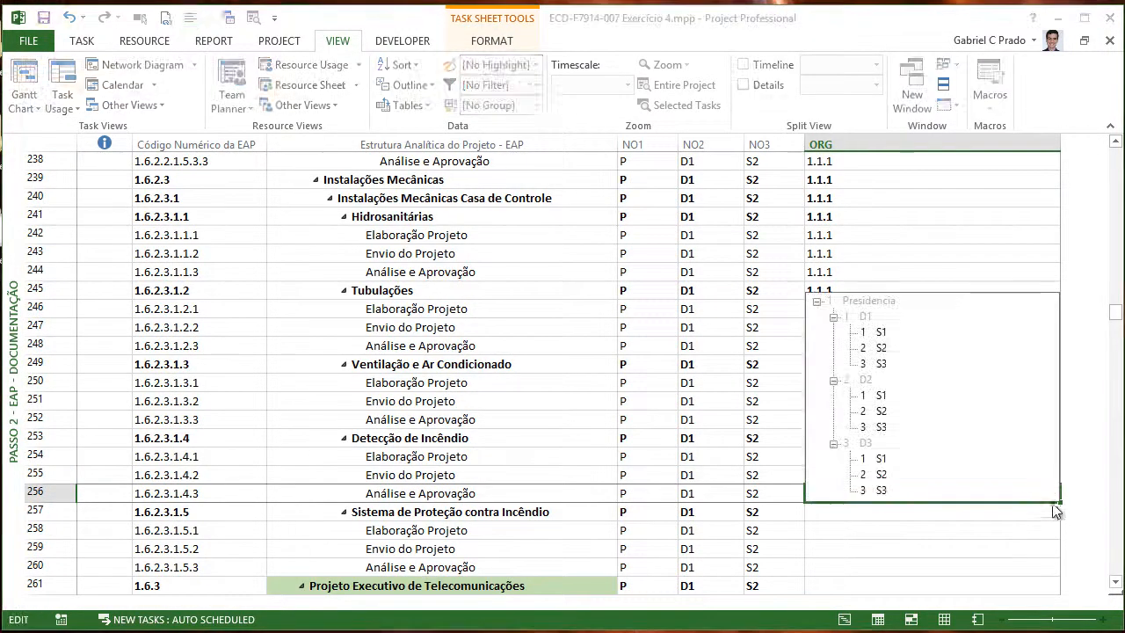
key("Return")
left_click(1004, 497)
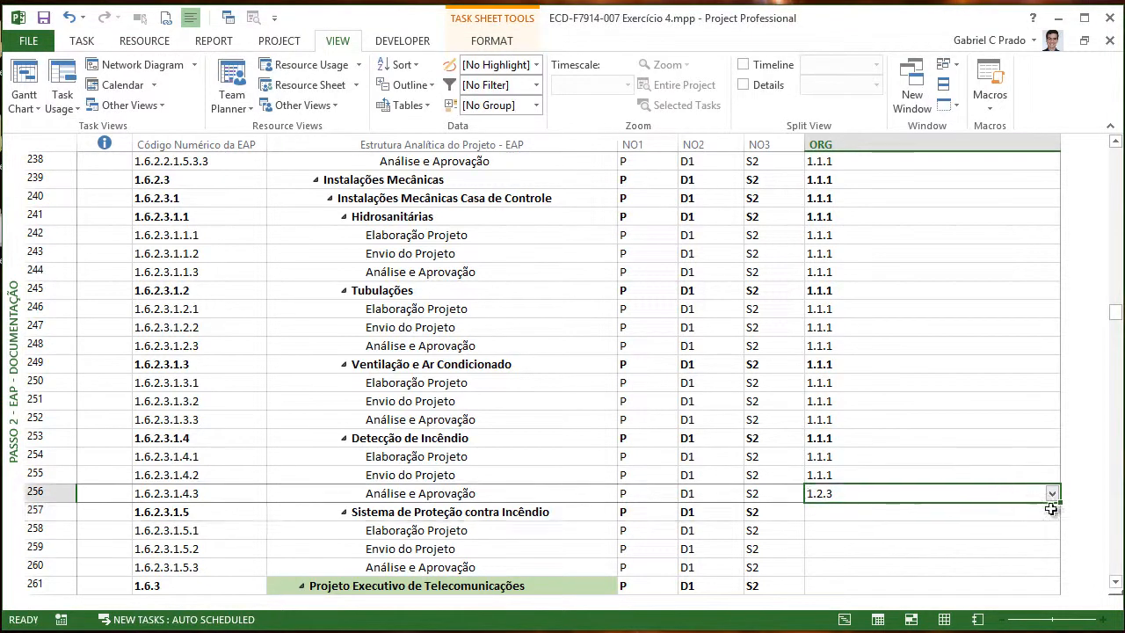
left_click_drag(1058, 531, 892, 439)
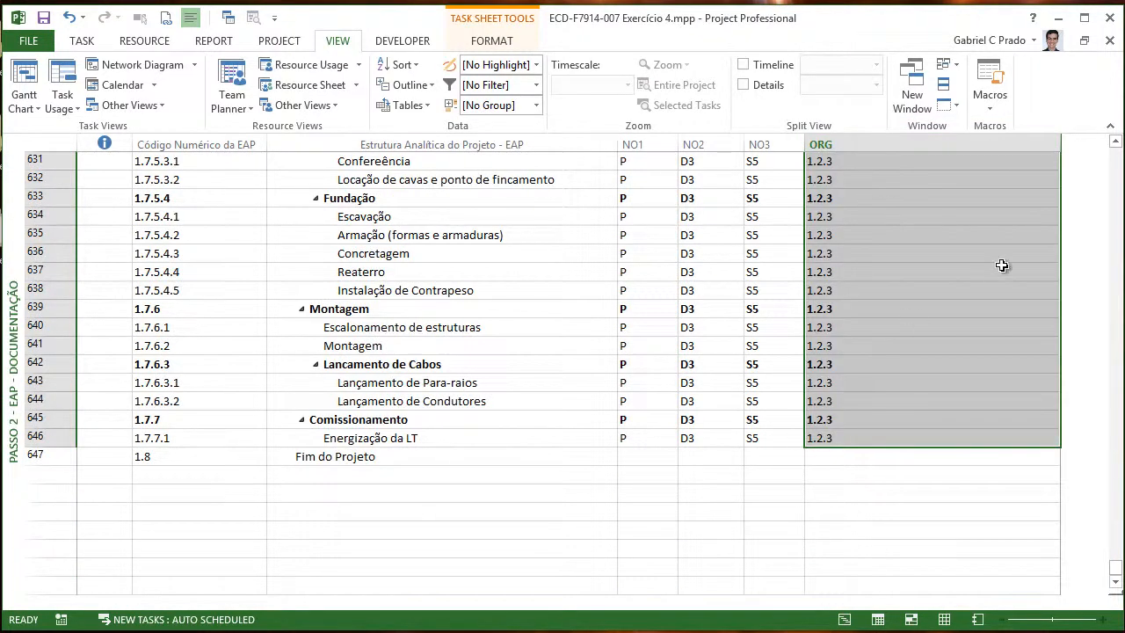
- Copy the ORG code of Gerenciamento do Projeto to the Projeto do Complexo Eólico Canoa Quebrada summary task
left_click_drag(1113, 571, 1113, 154)
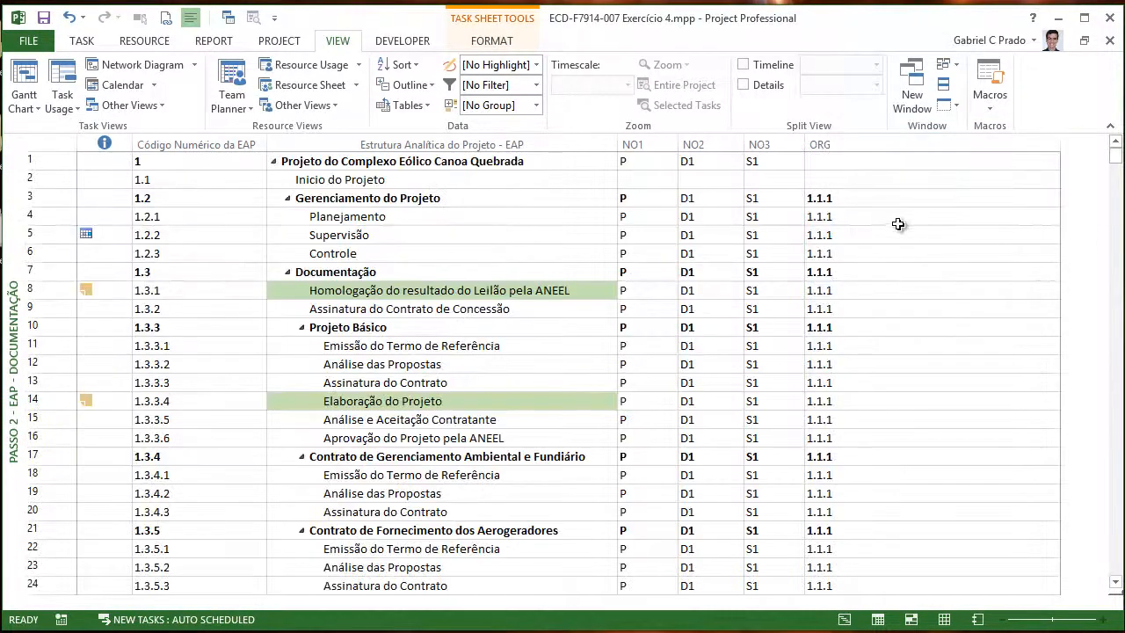
left_click(914, 198)
key("ctrl+c")
key("Up")
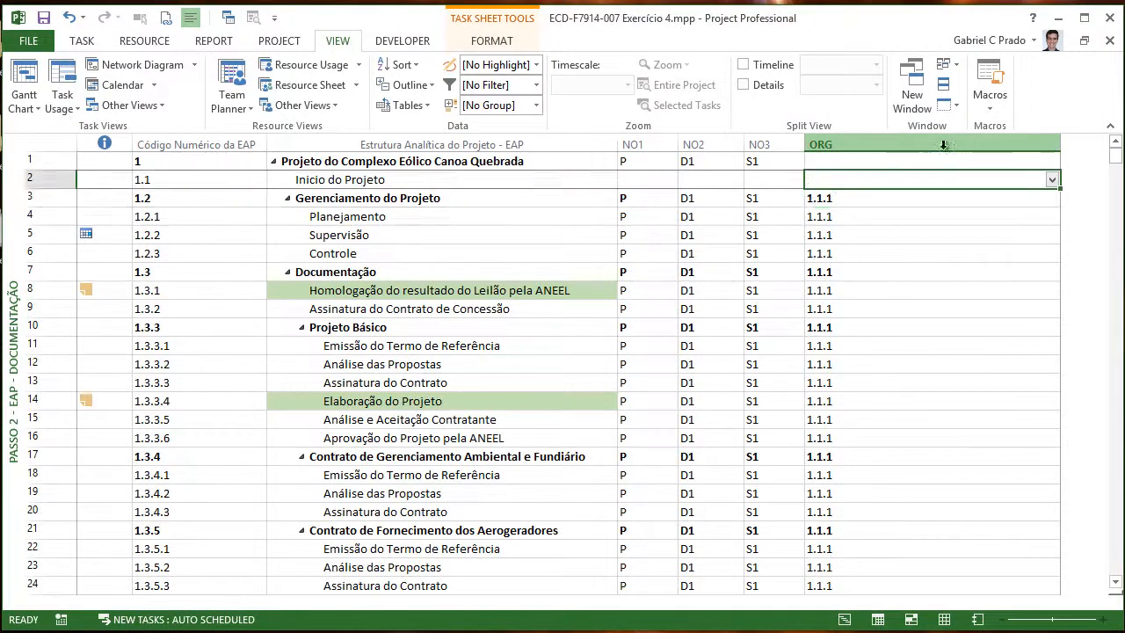
key("Up")
key("ctrl+v")
- Switch to the Passo 3A - ORG (Outlinecode10) view and examine its filter's definition, dismissing it without changes
right_click(20, 159)
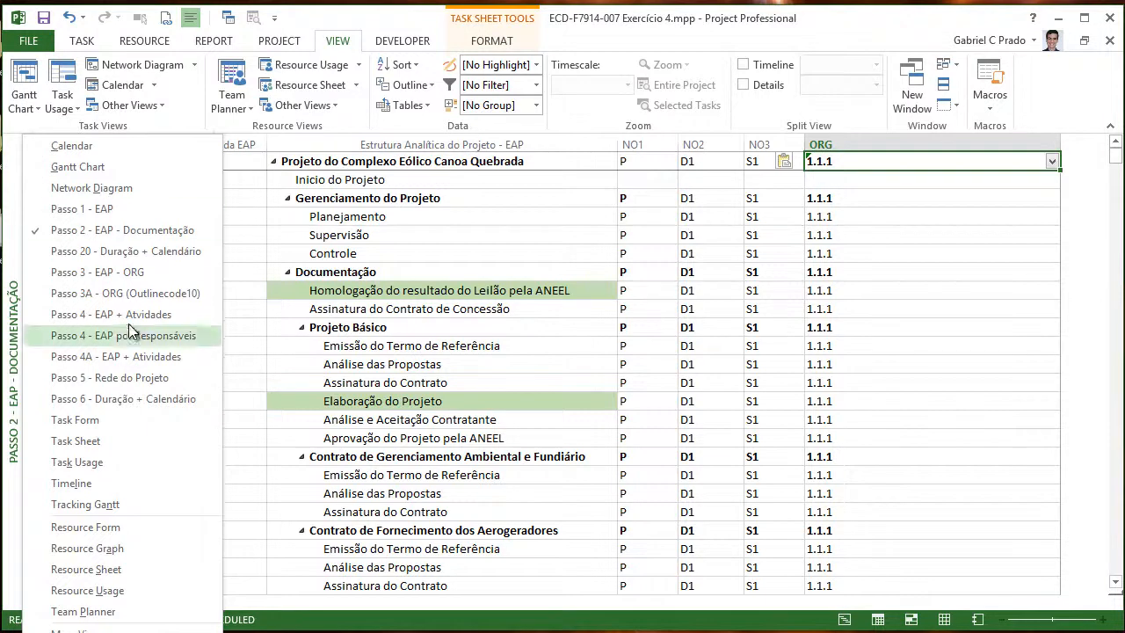
left_click(120, 296)
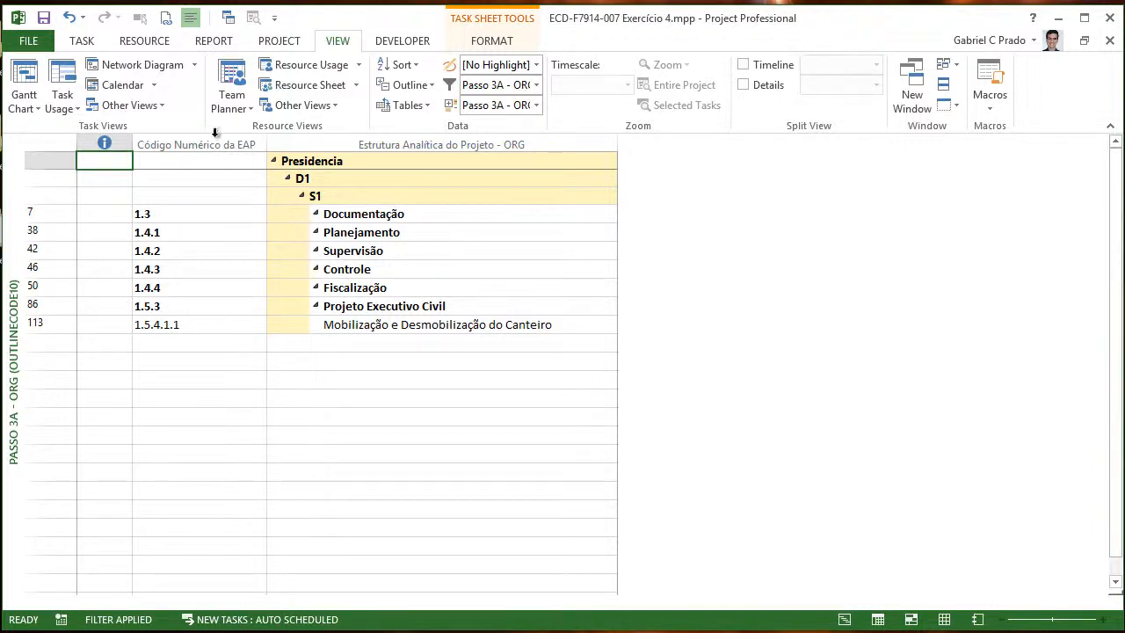
left_click(535, 85)
left_click(524, 481)
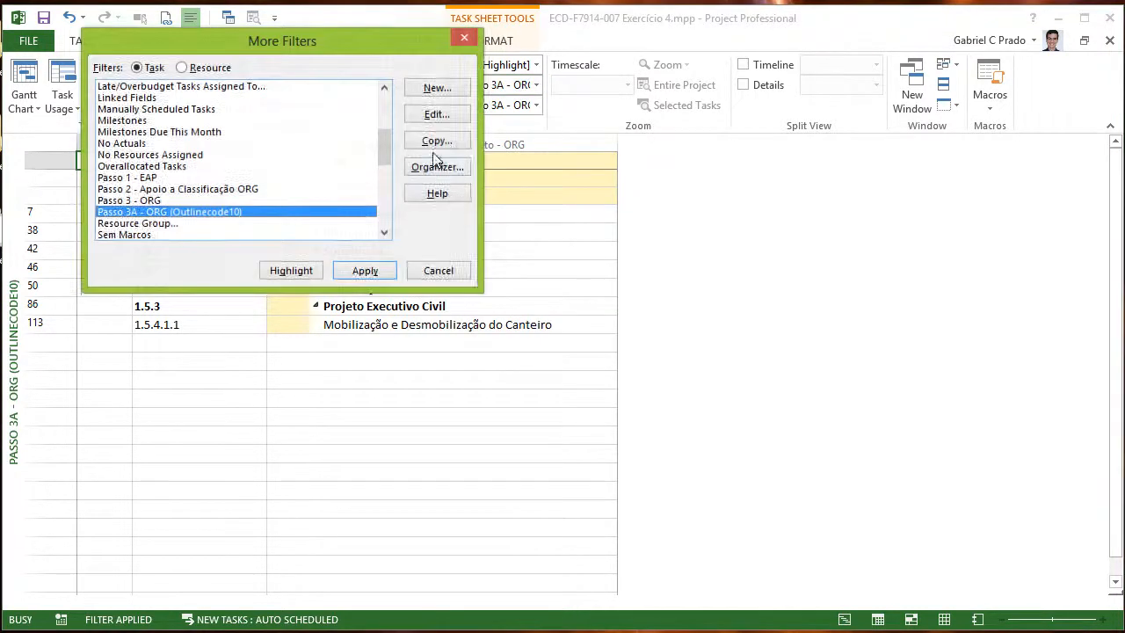
left_click(436, 114)
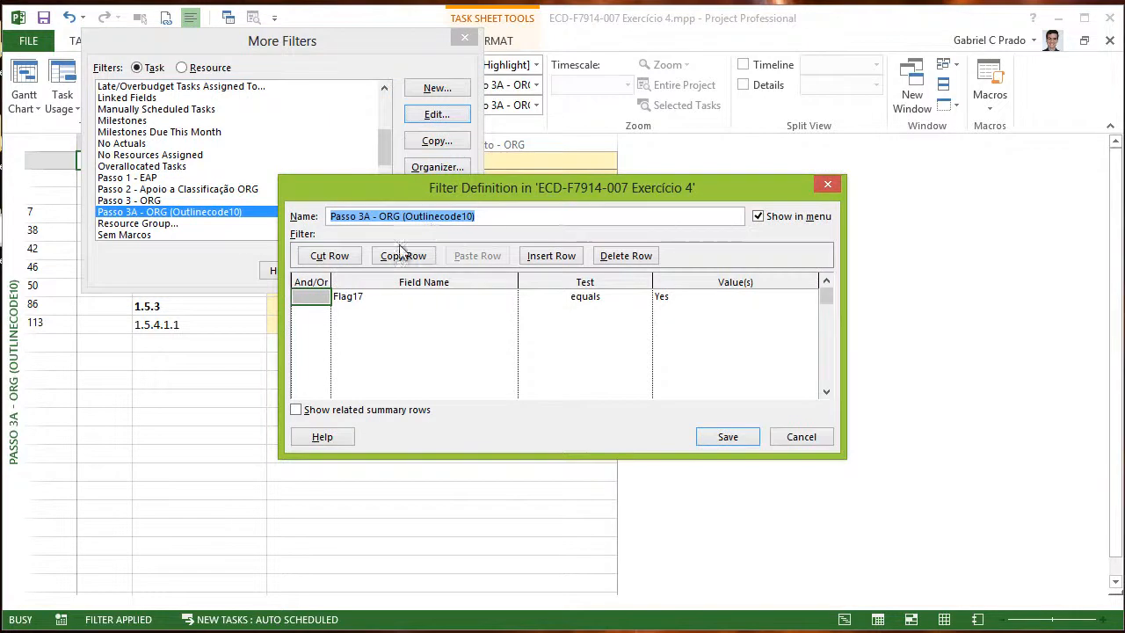
left_click(356, 296)
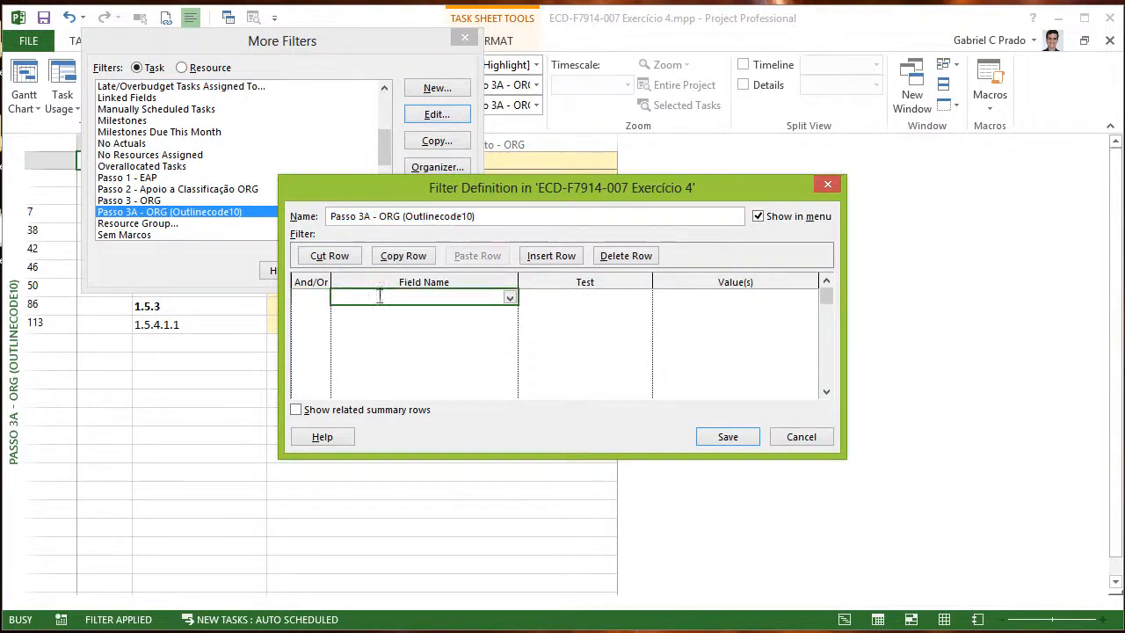
left_click(804, 437)
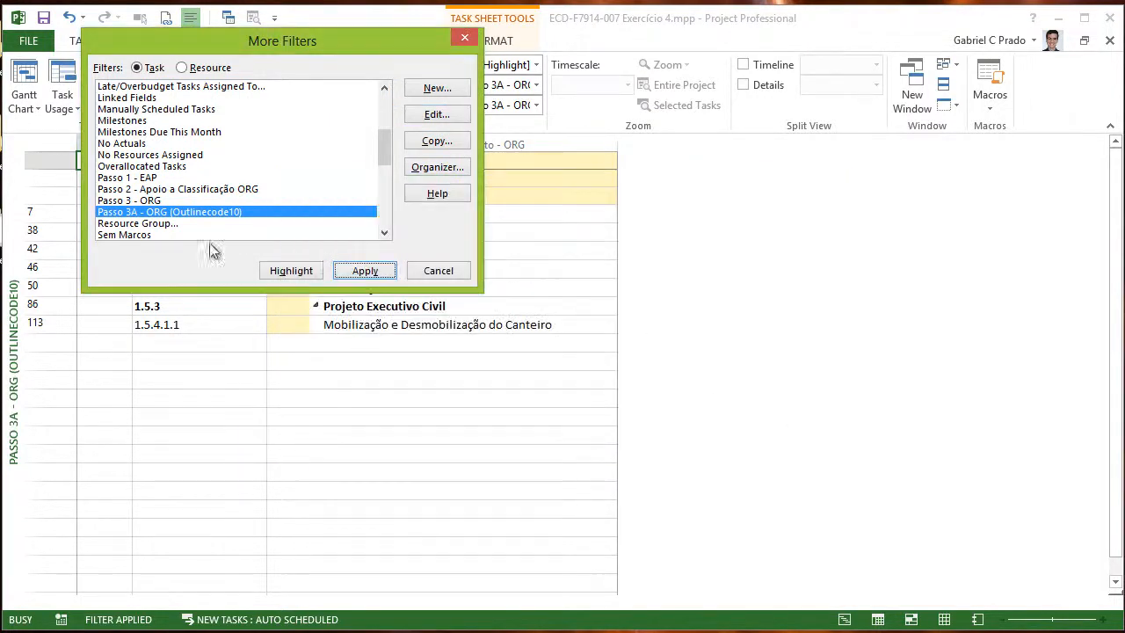
left_click(438, 271)
- Clear the Passo 3A filter from the view and collapse the No Value group
right_click(13, 152)
left_click(536, 86)
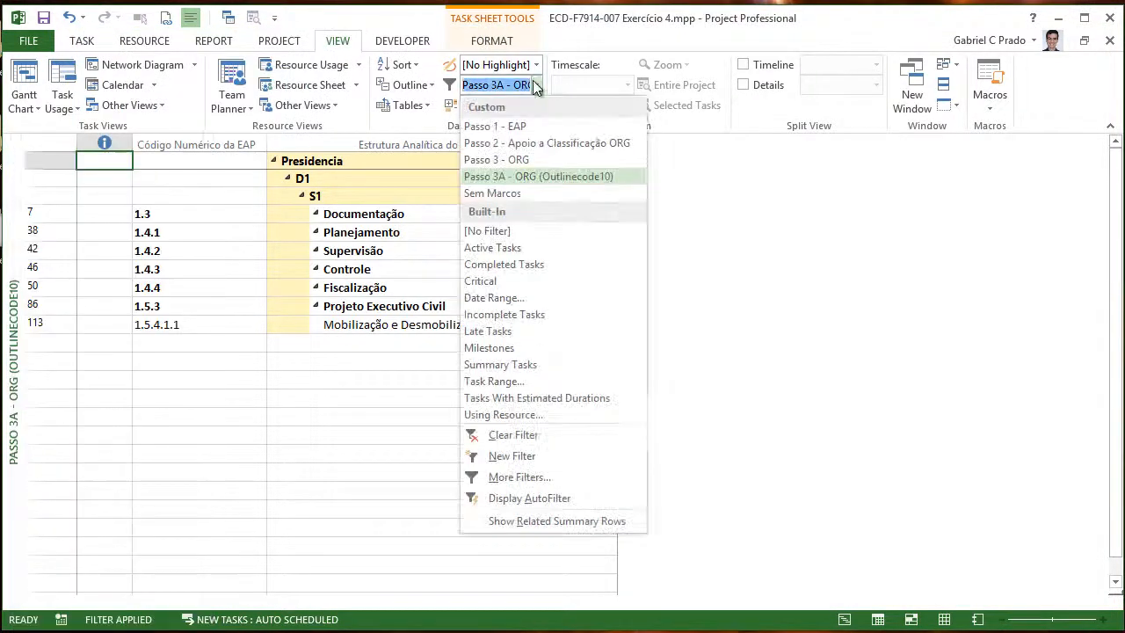
left_click(518, 435)
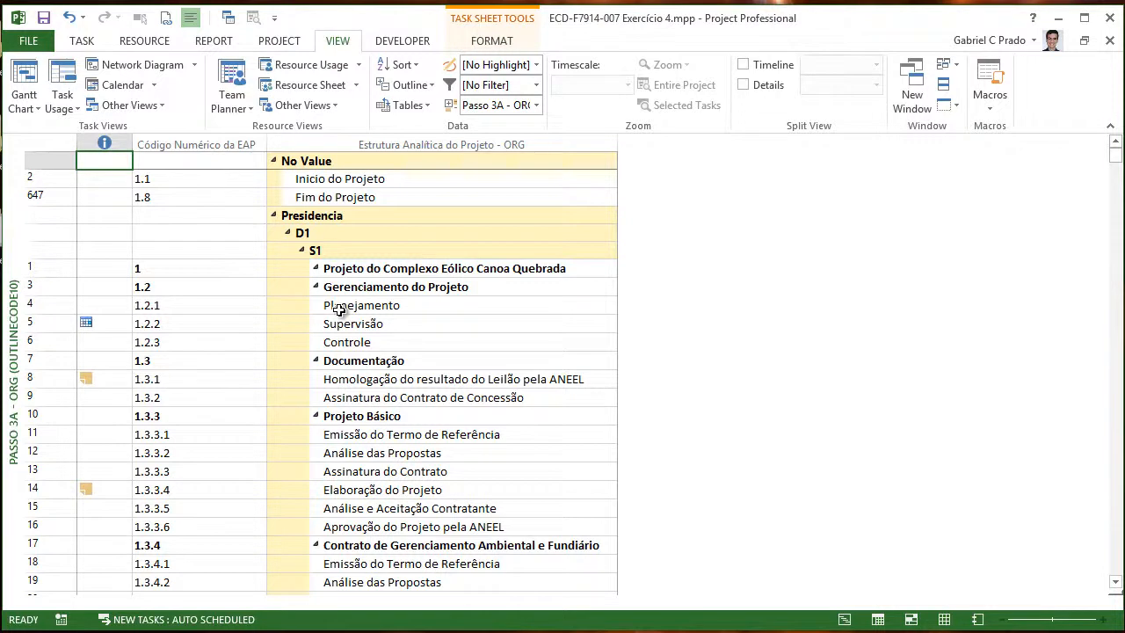
left_click(274, 160)
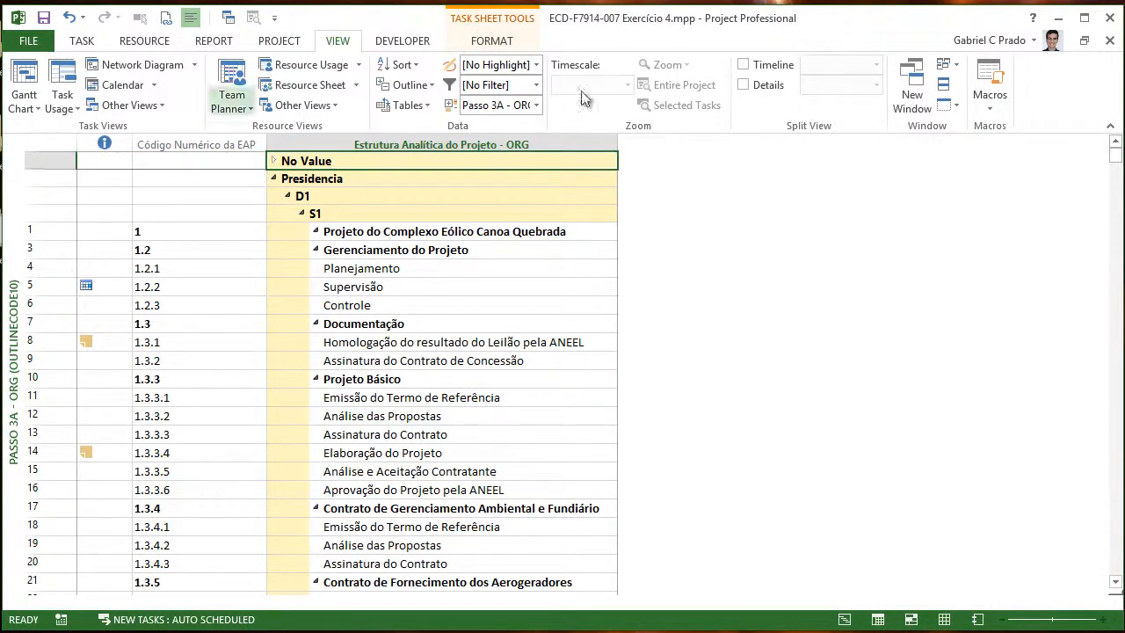
- Edit the Passo 3A - ORG (Outlinecode10) group definition and set its cell background to light blue
left_click(536, 106)
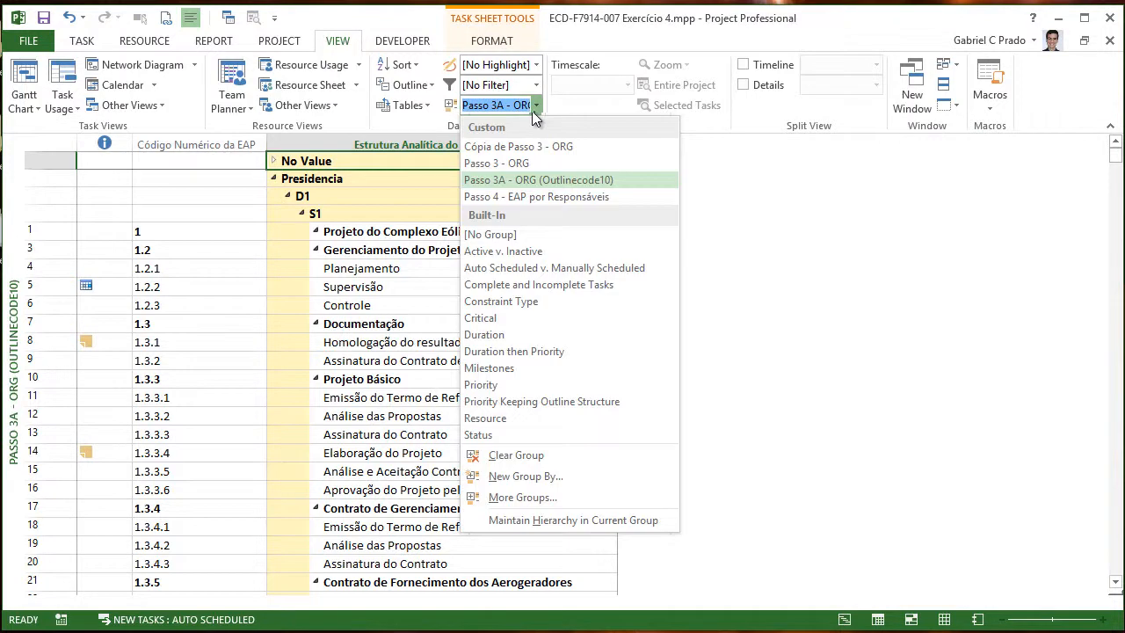
left_click(505, 476)
left_click(382, 115)
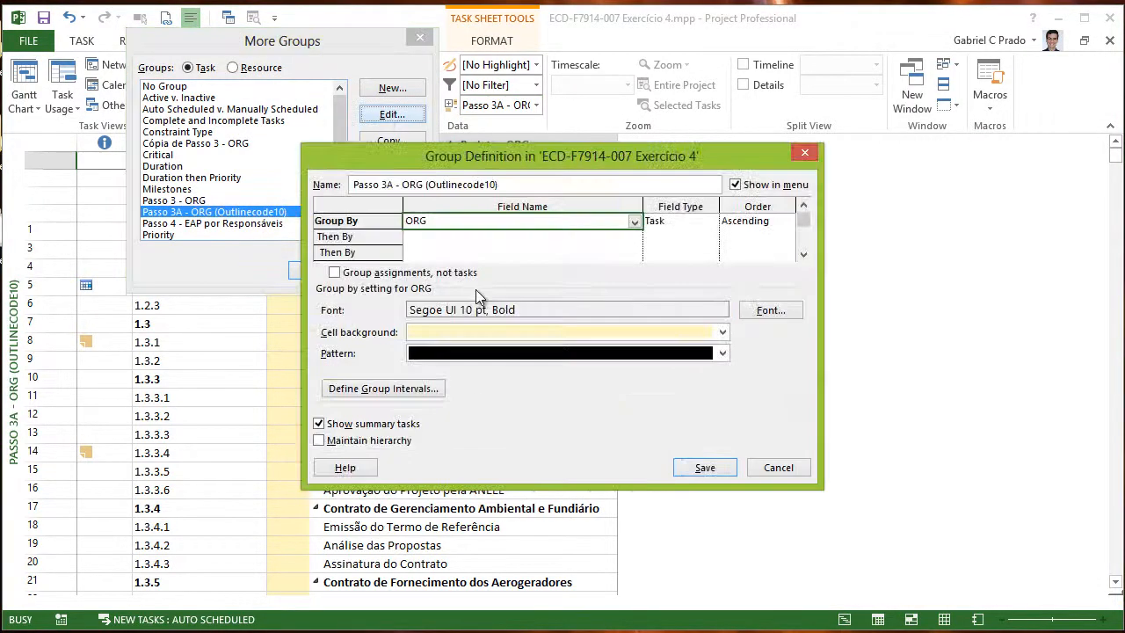
left_click(509, 332)
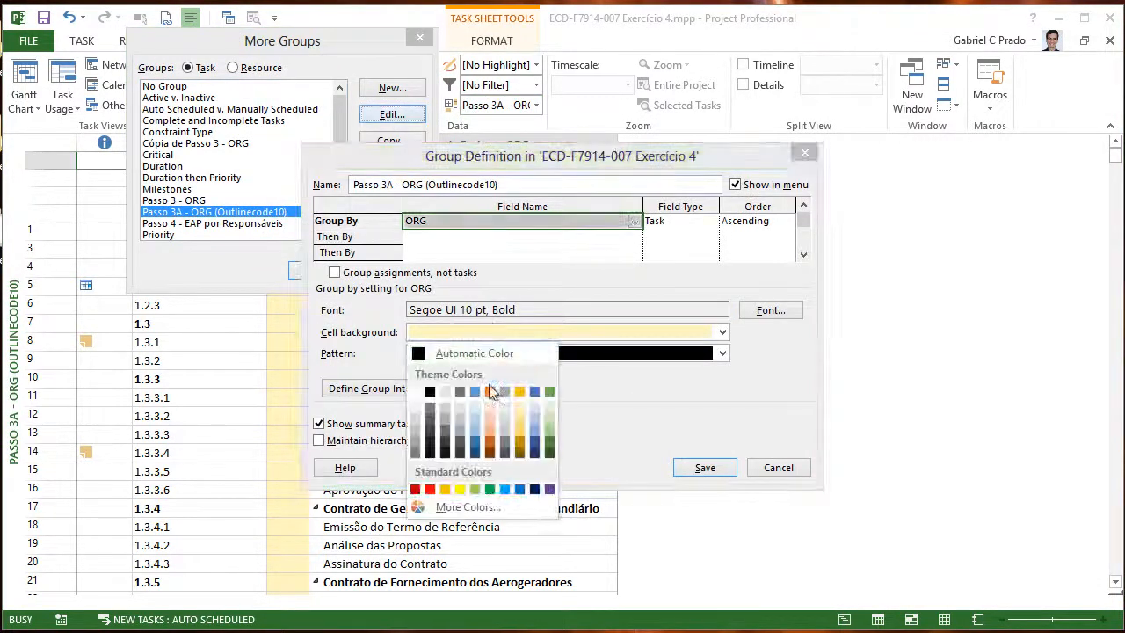
left_click(474, 434)
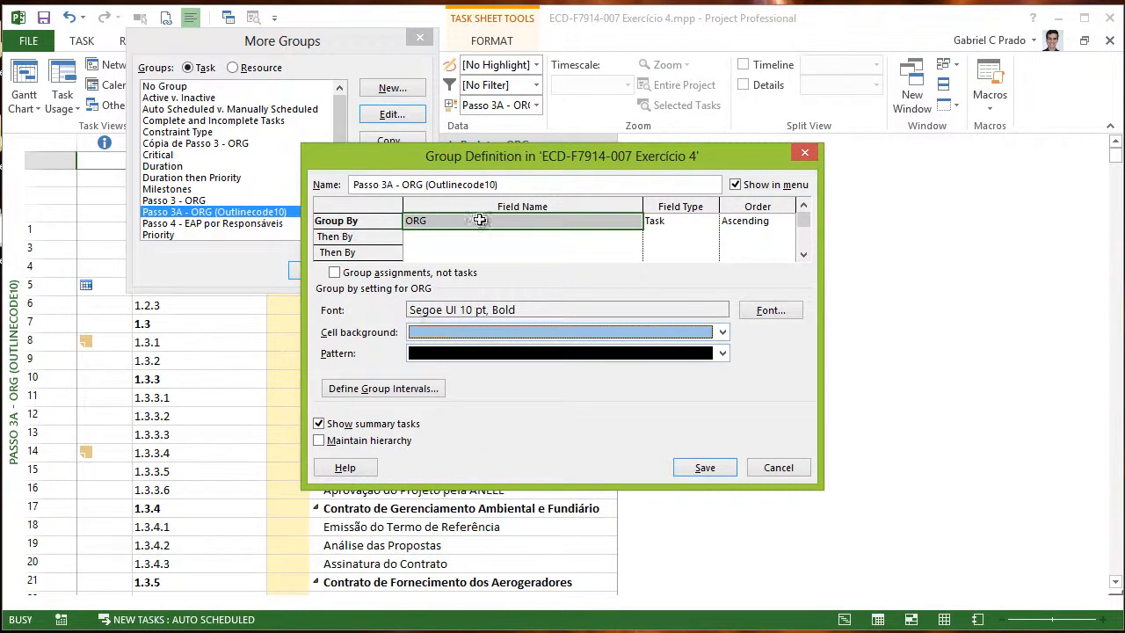
- Choose ORG (Outline Code10) as the grouping field, save the group definition and apply it to the view
left_click(625, 221)
left_click(633, 222)
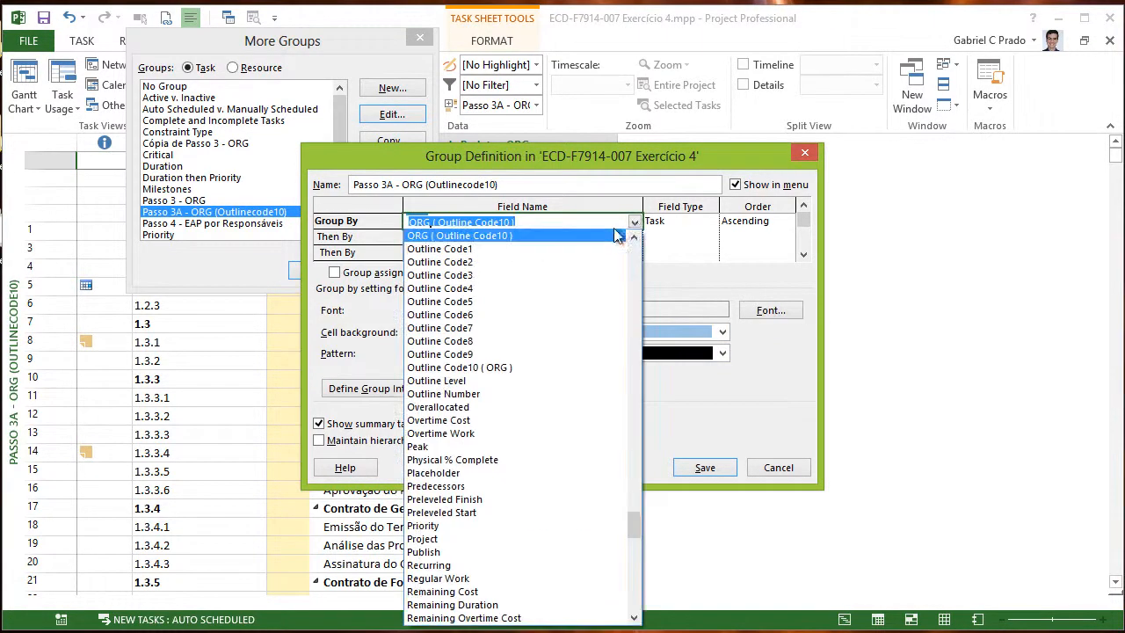
left_click(505, 235)
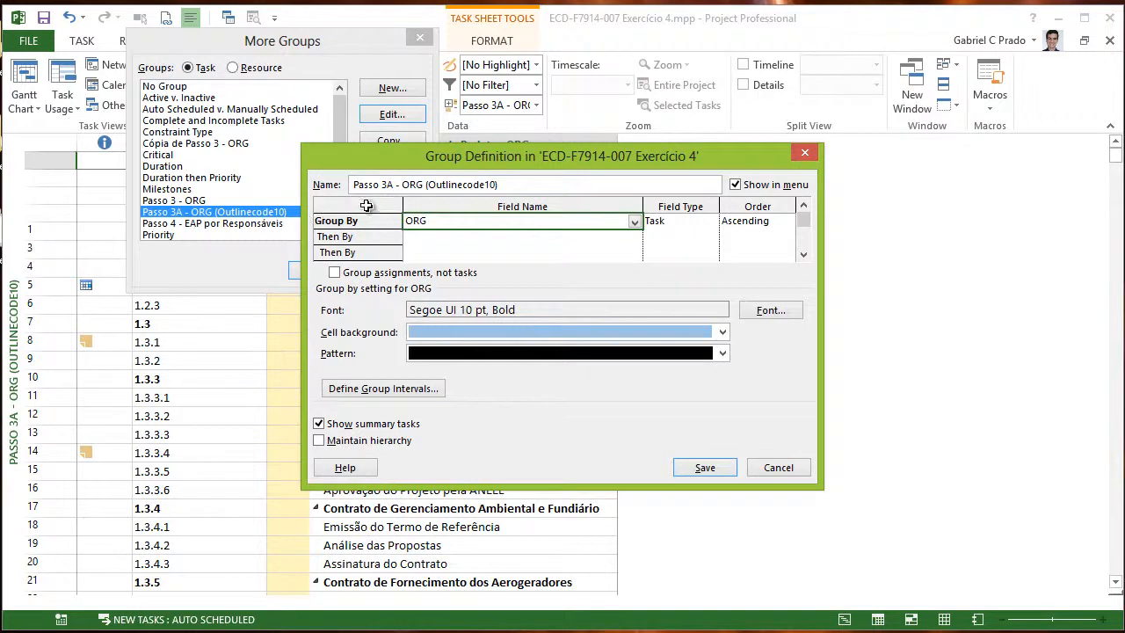
left_click(706, 470)
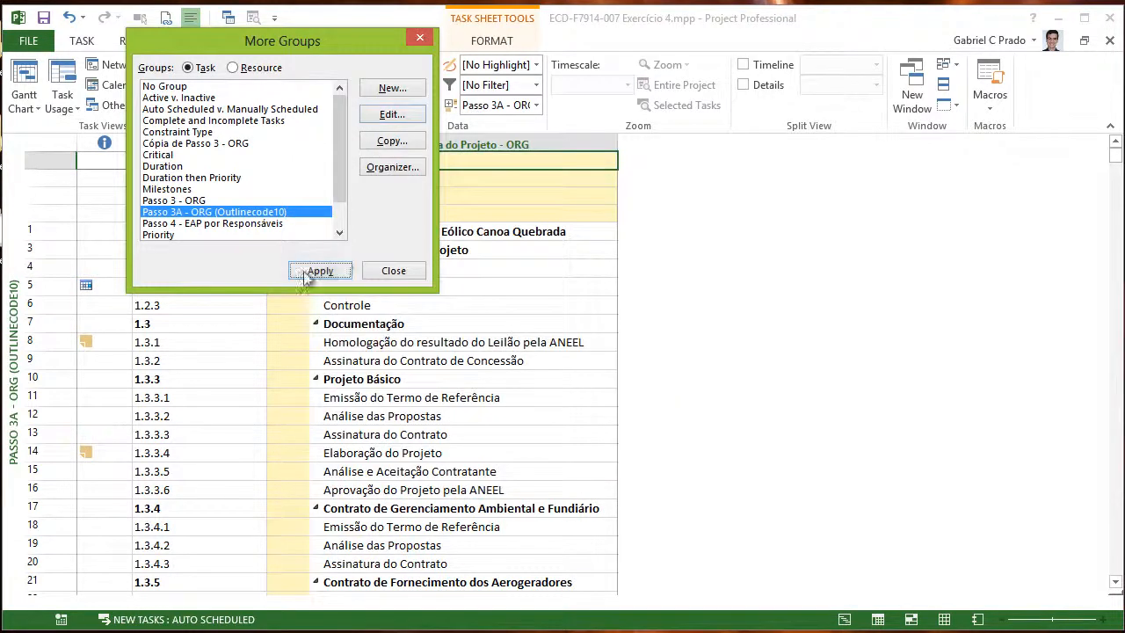
left_click(294, 264)
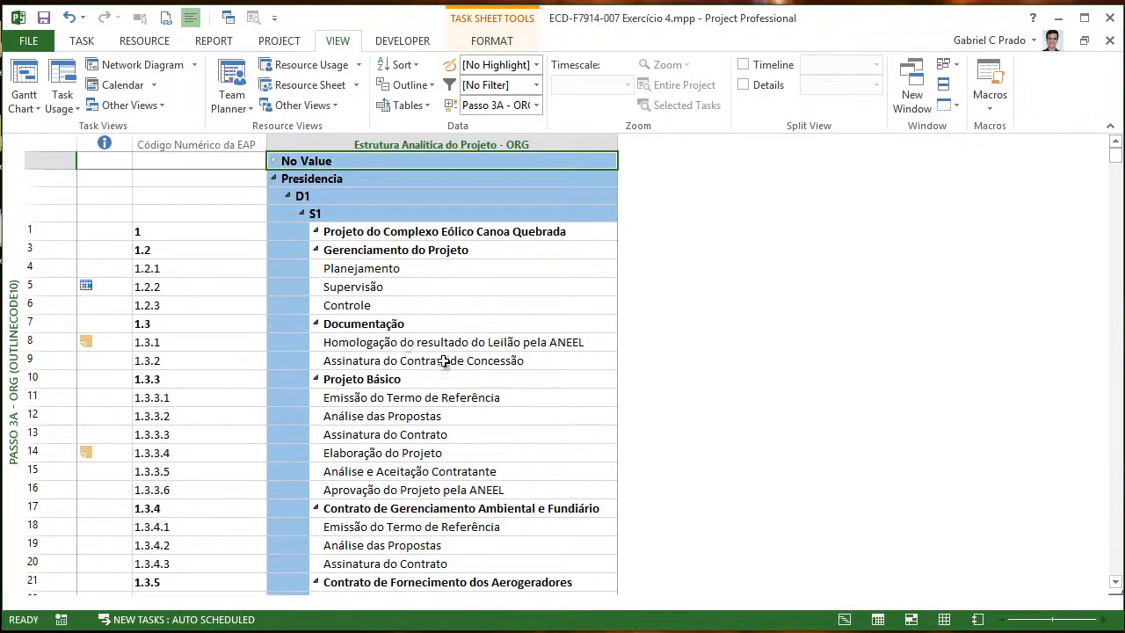
- Replace the Código Numérico da EAP column with the WBS field and move it after the Estrutura Analítica do Projeto - ORG column
double_click(177, 142)
type("wbs")
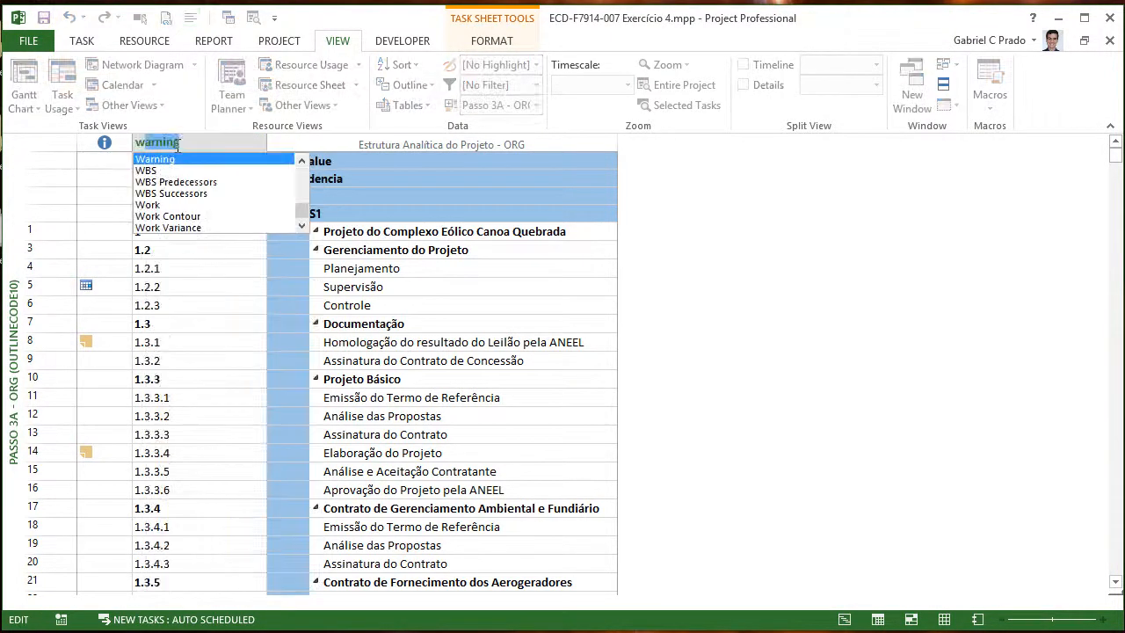
key("Return")
left_click_drag(174, 148, 647, 208)
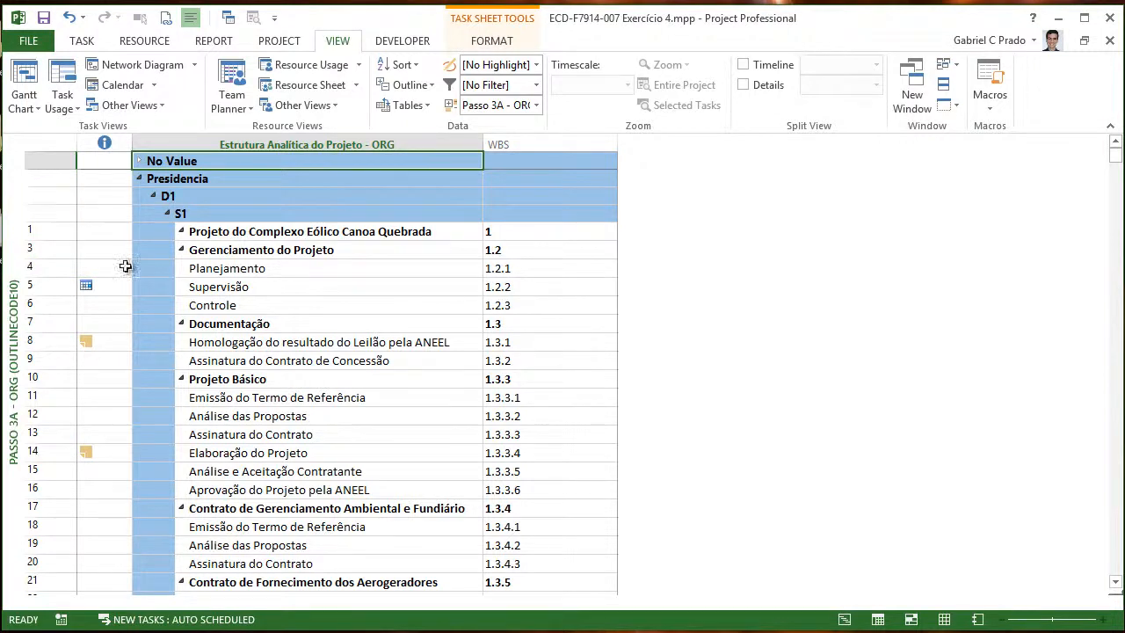
- Switch to the Passo 4 - EAP + Atividades view and select the Controle task in its task sheet
right_click(13, 189)
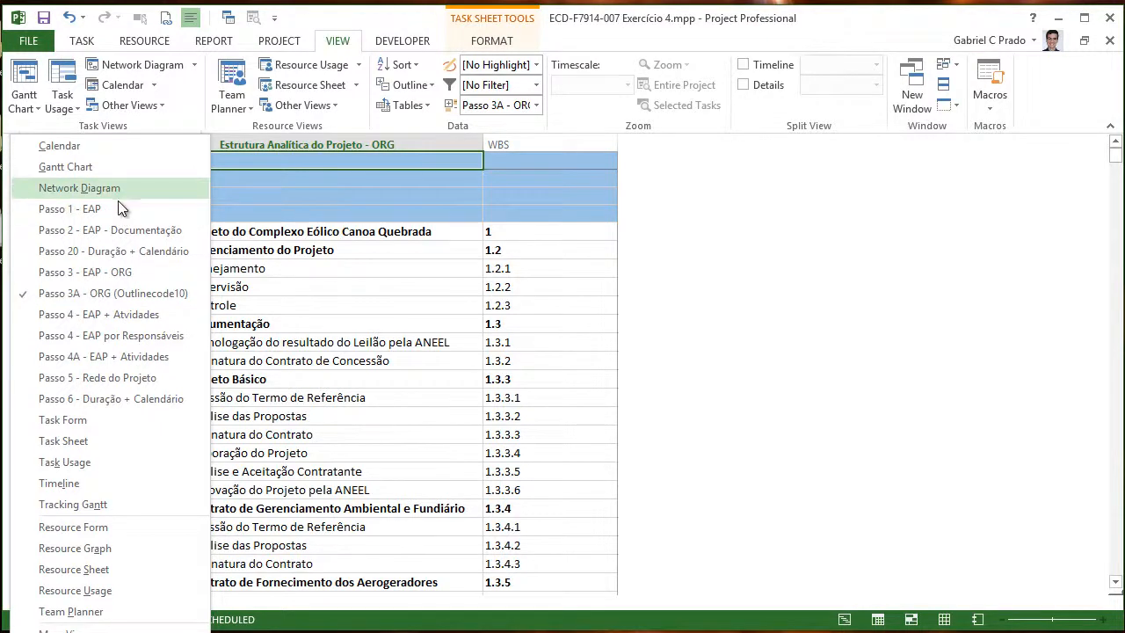
left_click(165, 316)
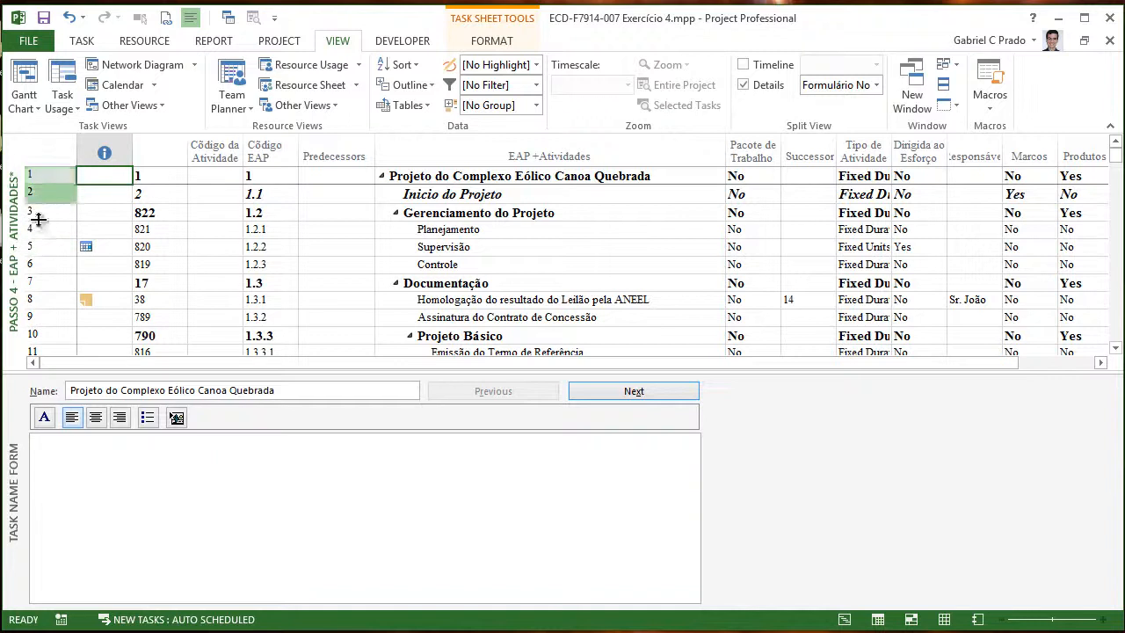
left_click(19, 449)
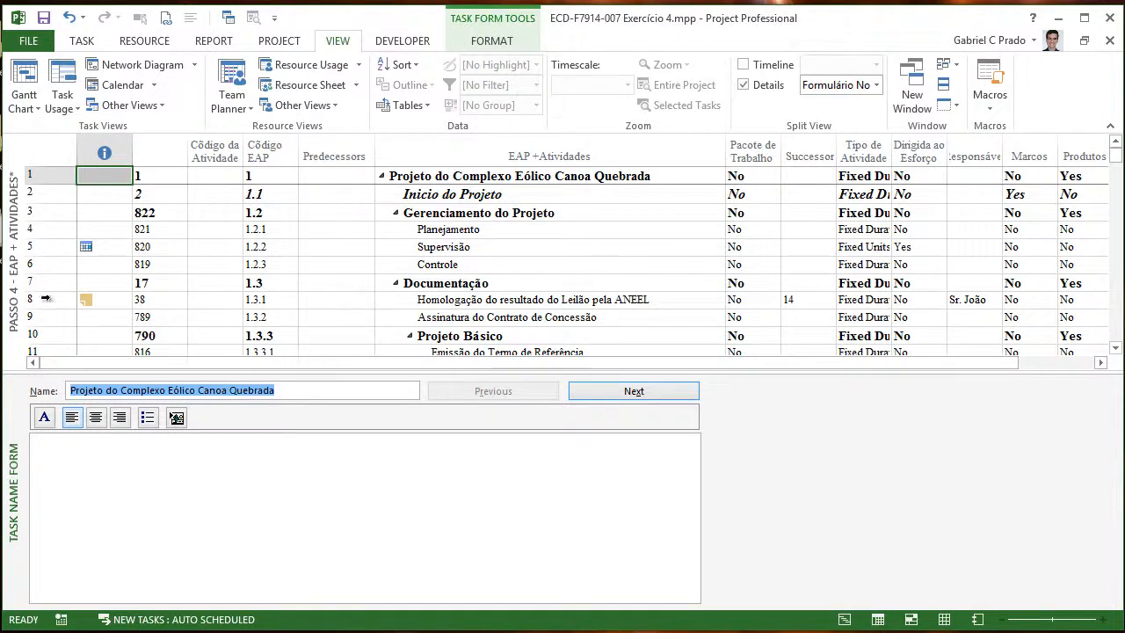
left_click(12, 218)
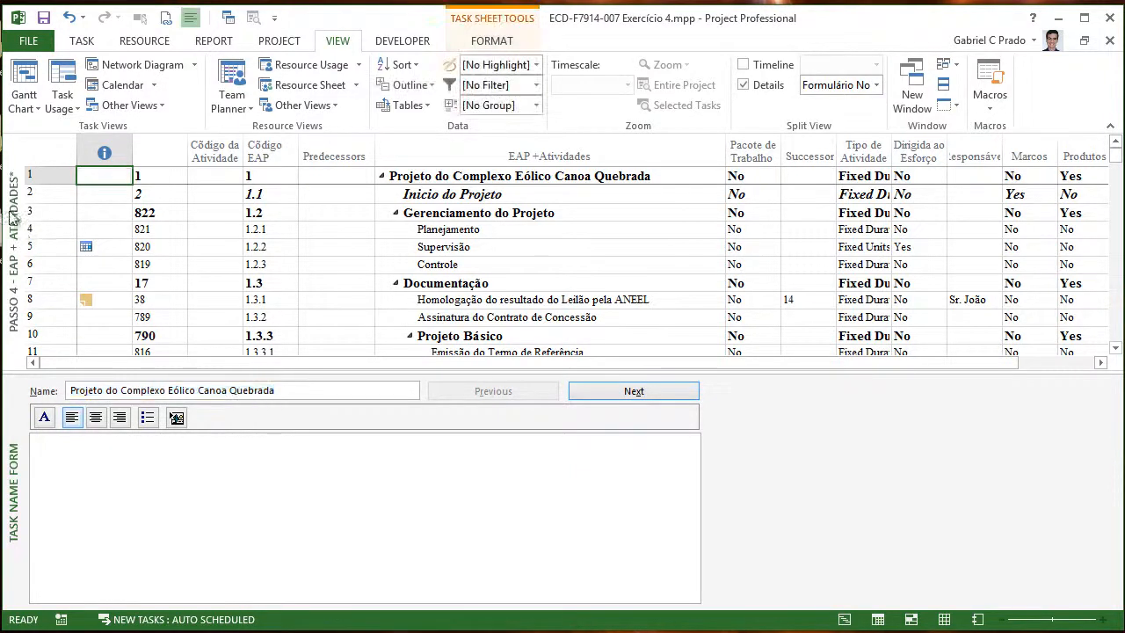
left_click(10, 471)
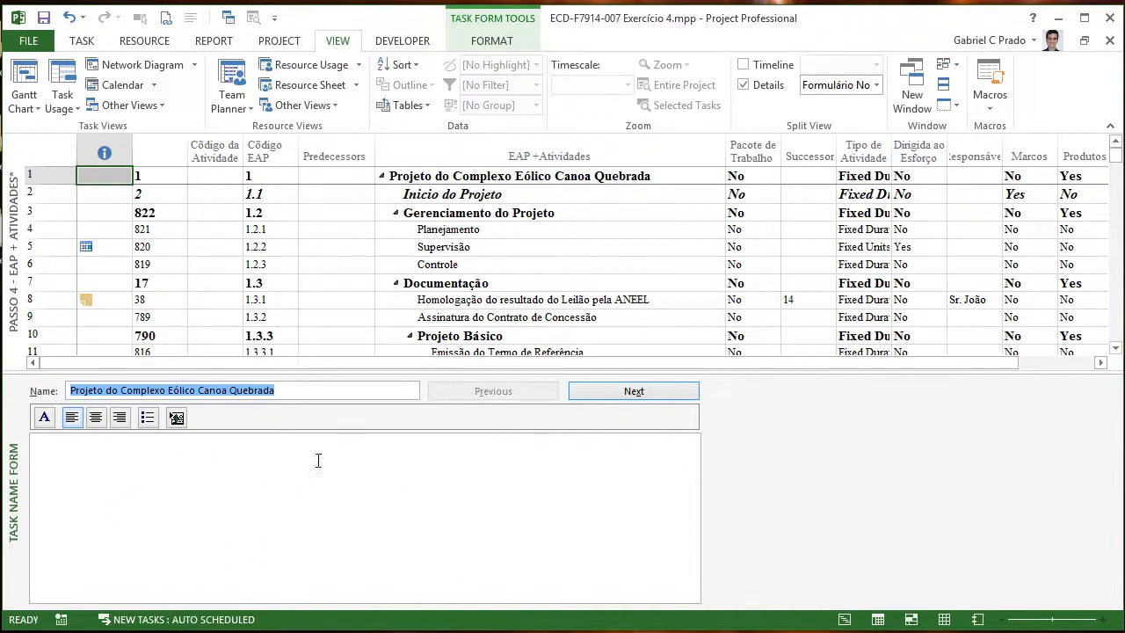
left_click(531, 265)
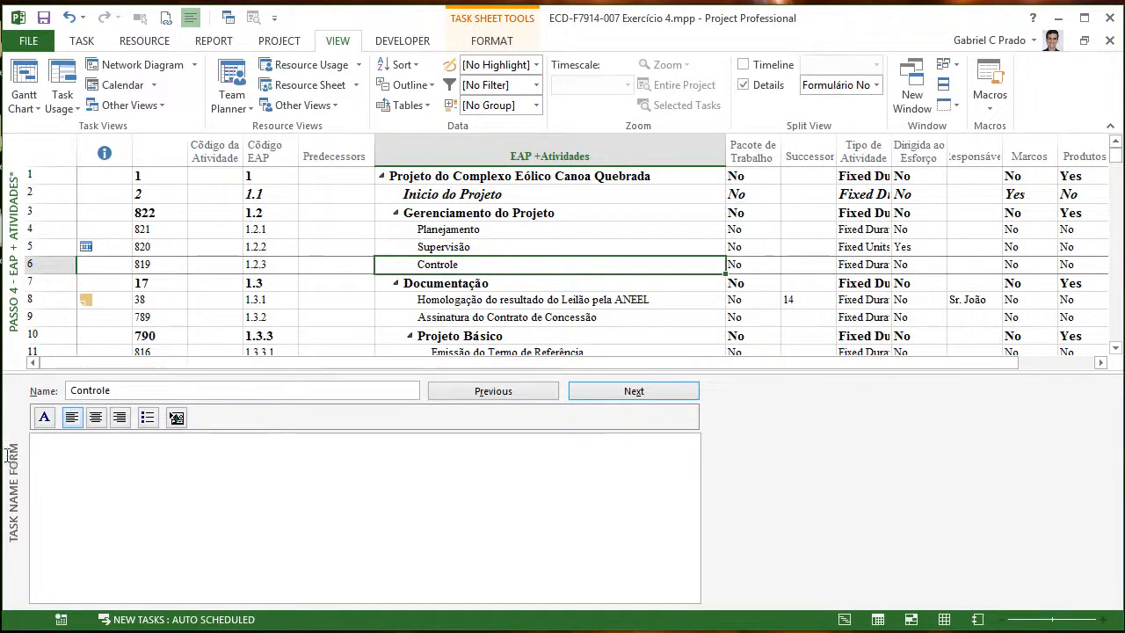
- Open the view definition of the Task Name Form from the full list of views, review it and close it
right_click(10, 406)
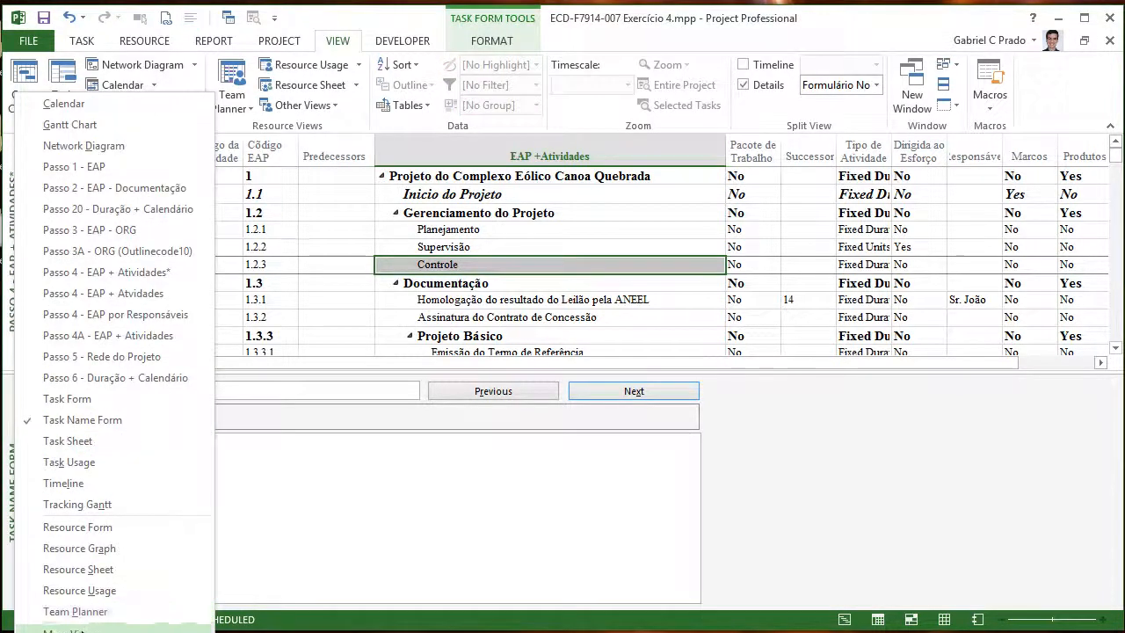
left_click(66, 629)
left_click(265, 120)
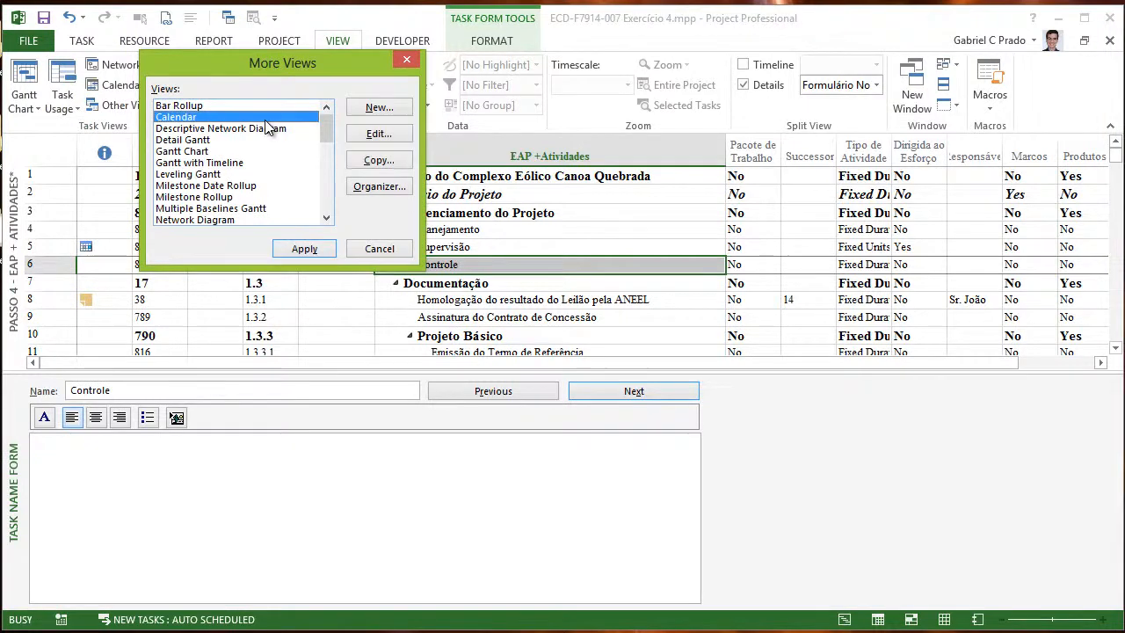
key("t")
key("Down")
key("Down")
key("Down")
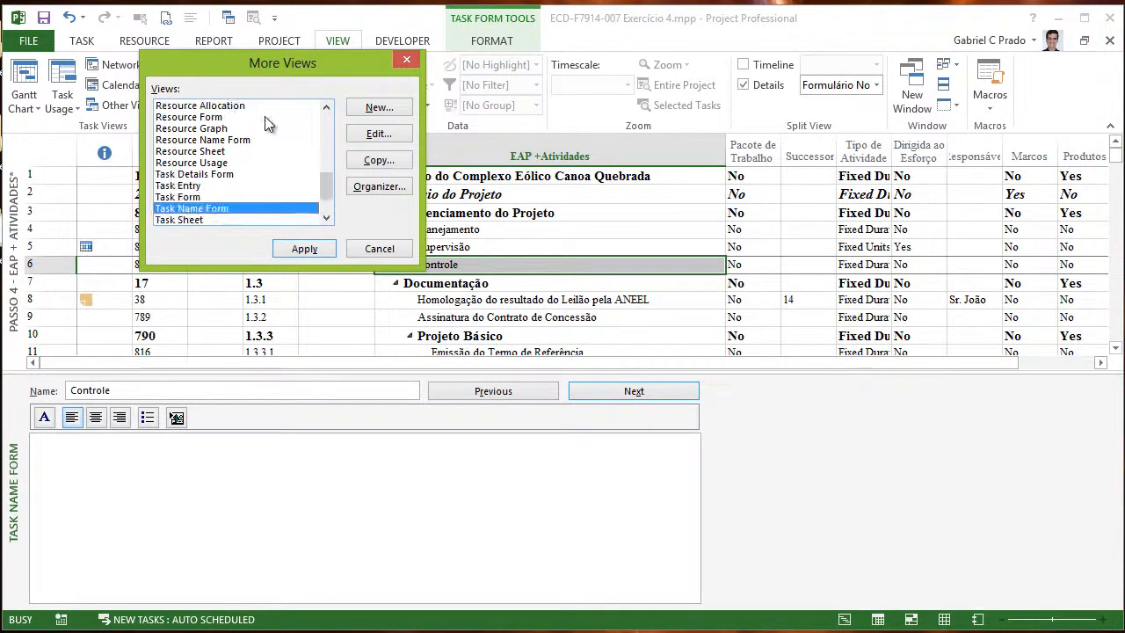
left_click(379, 137)
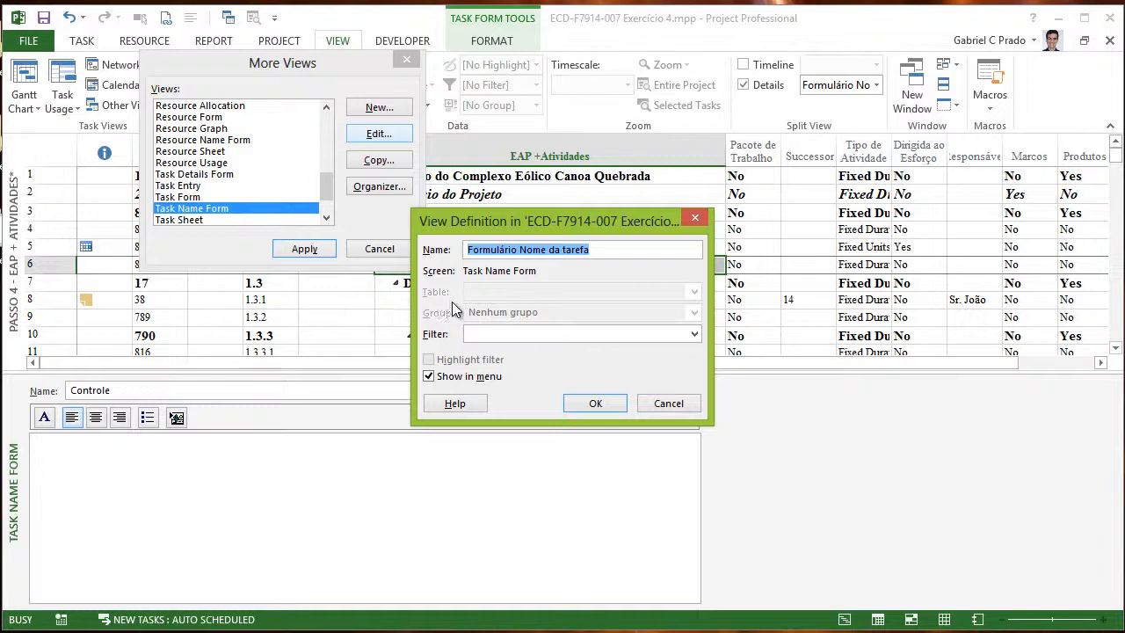
left_click(695, 217)
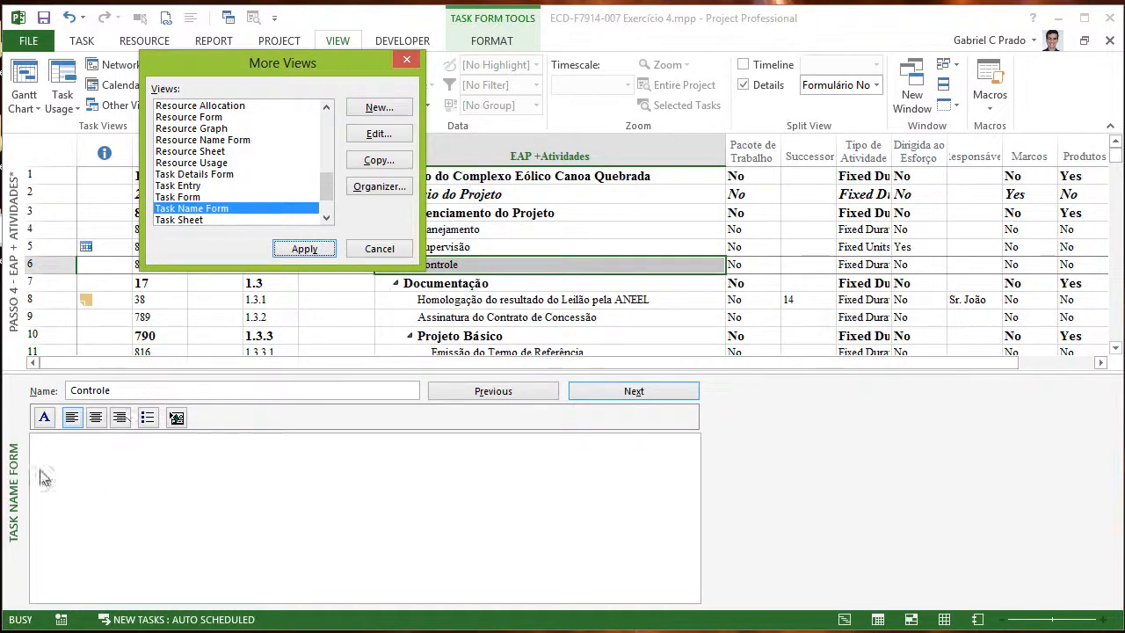
left_click(410, 61)
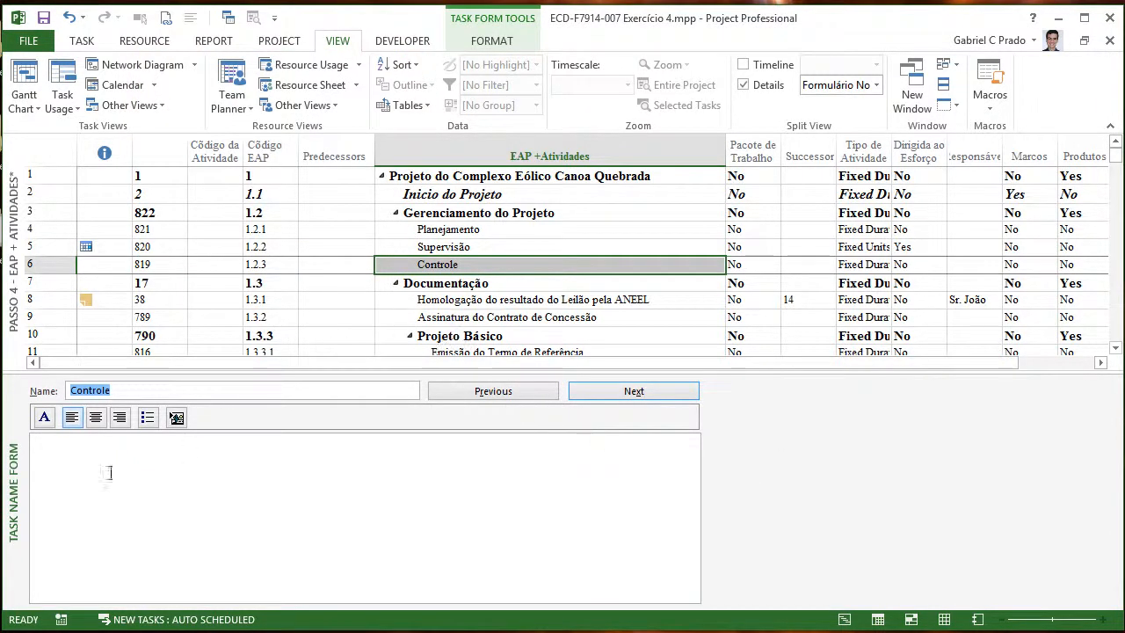
- Select the Gerenciamento do Projeto task and set its details form to show Notes
left_click(139, 216)
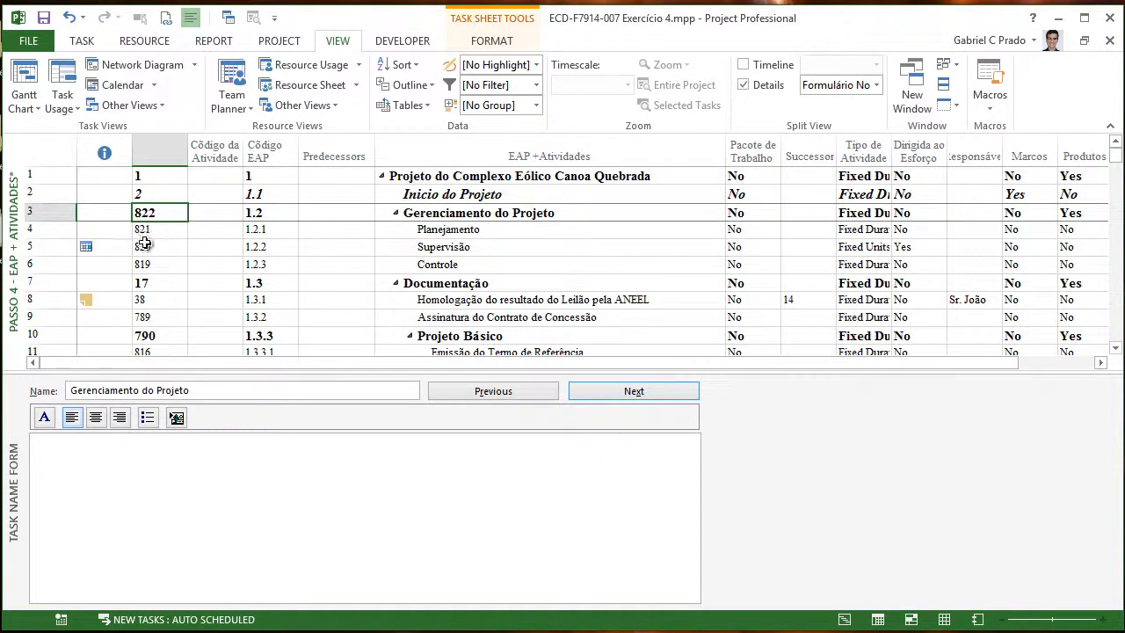
right_click(739, 416)
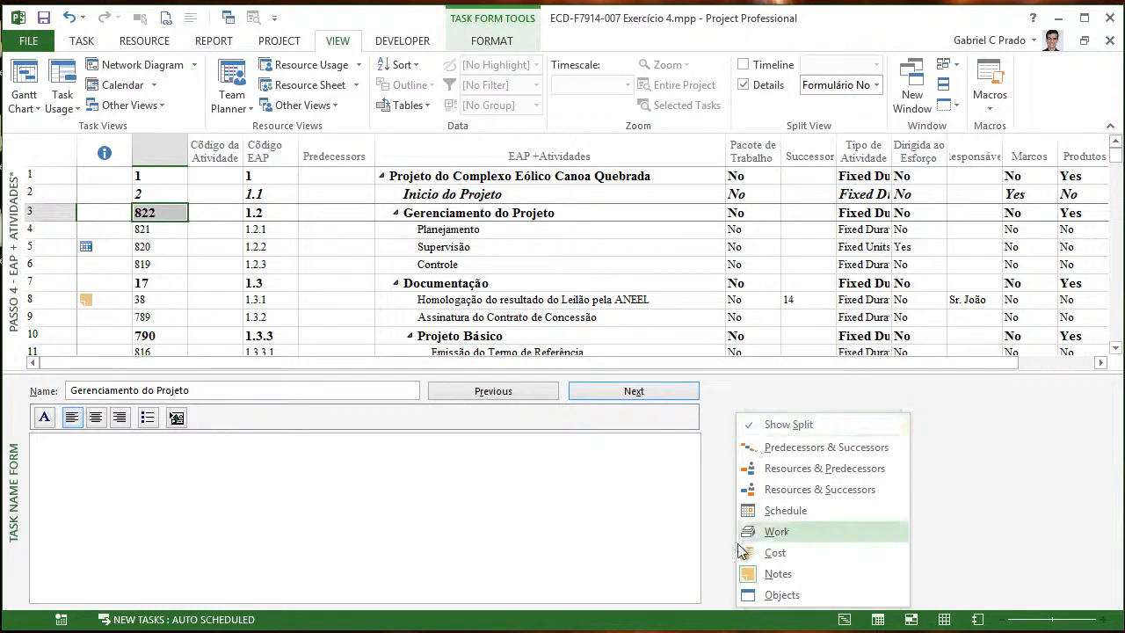
left_click(764, 572)
left_click(154, 484)
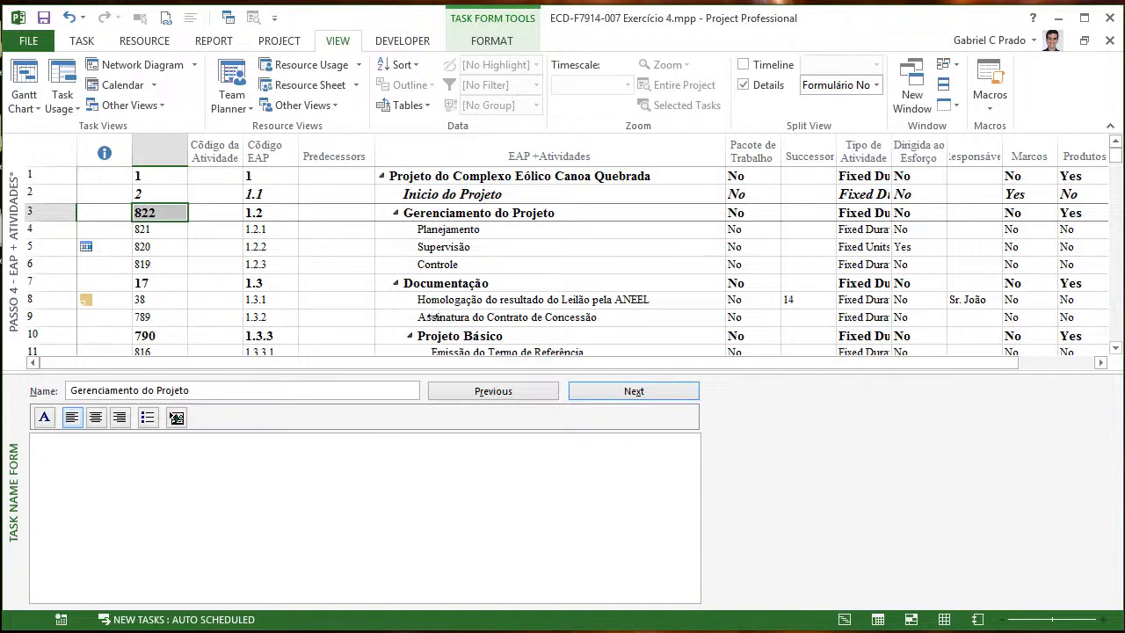
- In the notes of the Emissão do Termo de Referência task under Projeto Básico, enter the lines Descrição, Objeito, Premissas and Restrições
left_click(438, 265)
scroll(440, 259, "down", 2)
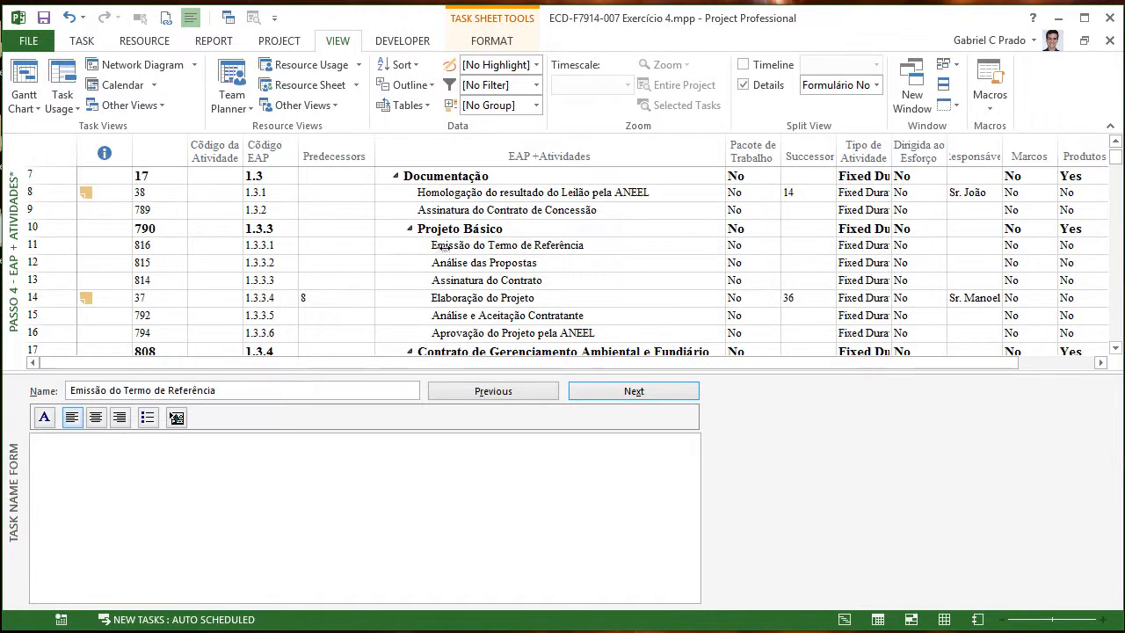
left_click(444, 247)
left_click(241, 437)
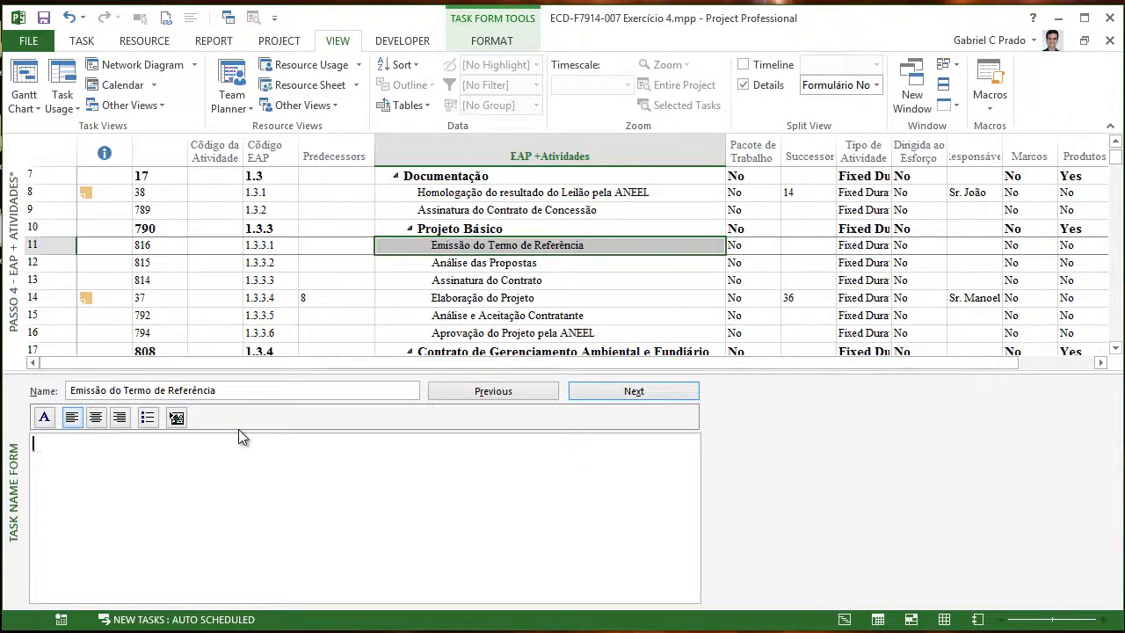
type("Premis")
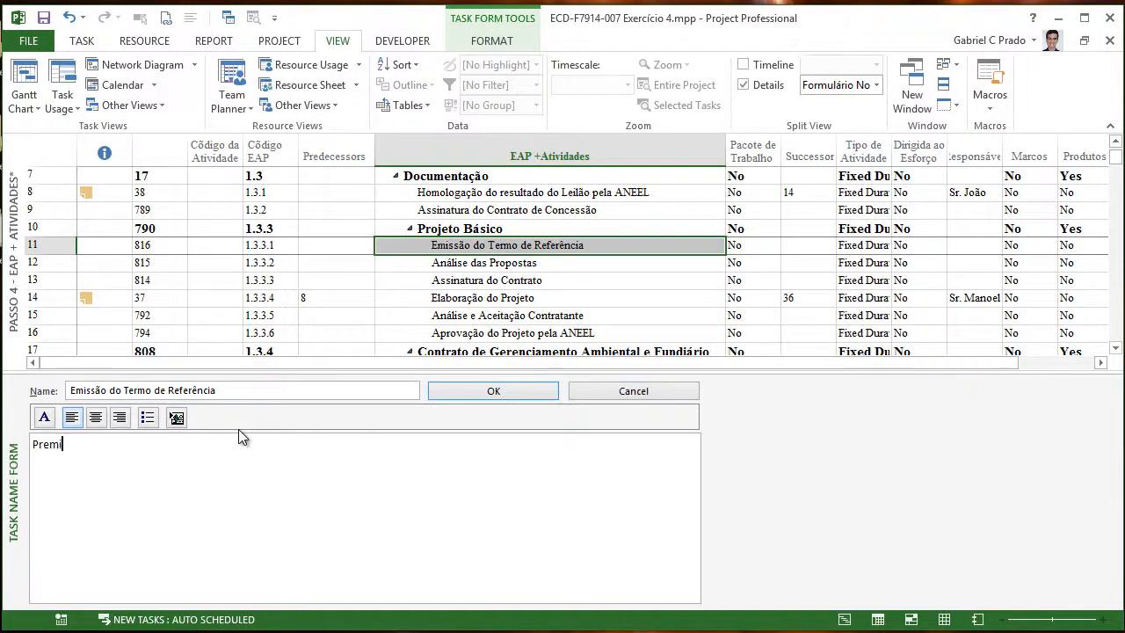
key("BackSpace")
key("BackSpace")
key("BackSpace")
key("BackSpace")
key("BackSpace")
key("BackSpace")
type("Descric")
key("BackSpace")
type("ção")
key("Return")
type("Objeito")
key("Return")
type("Premissas")
key("Return")
type("Restrições")
key("Return")
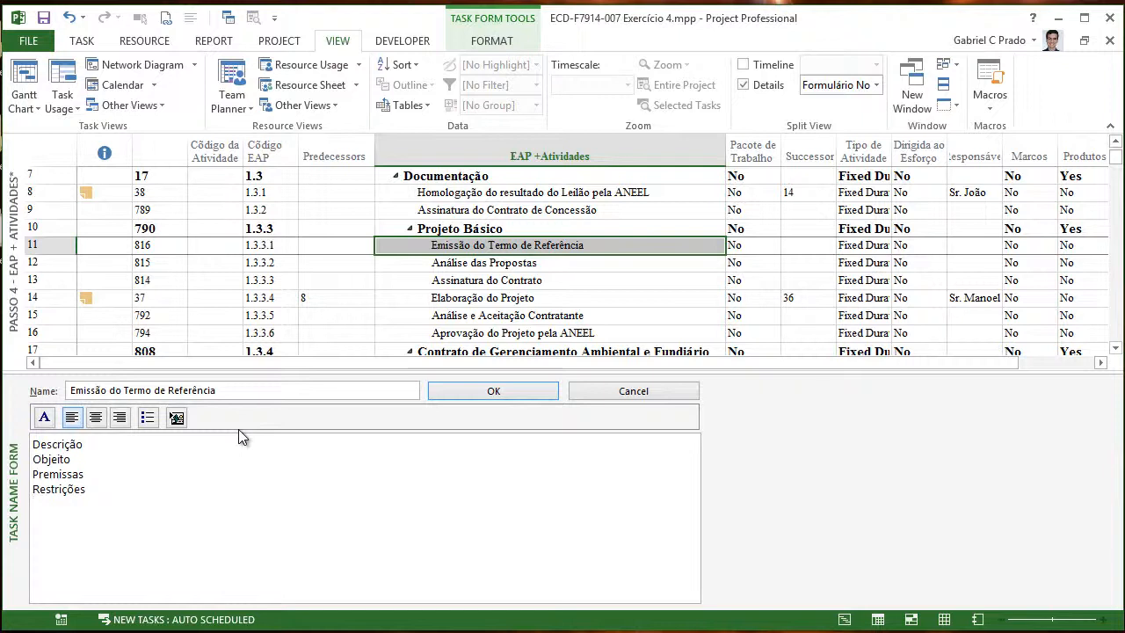
- Add the lines "Crterios de aceitação" and "estimativa e uso de recurso..." to the task note and save it
type("Crterios de  aceitação")
key("Return")
type("estimativa e uso do")
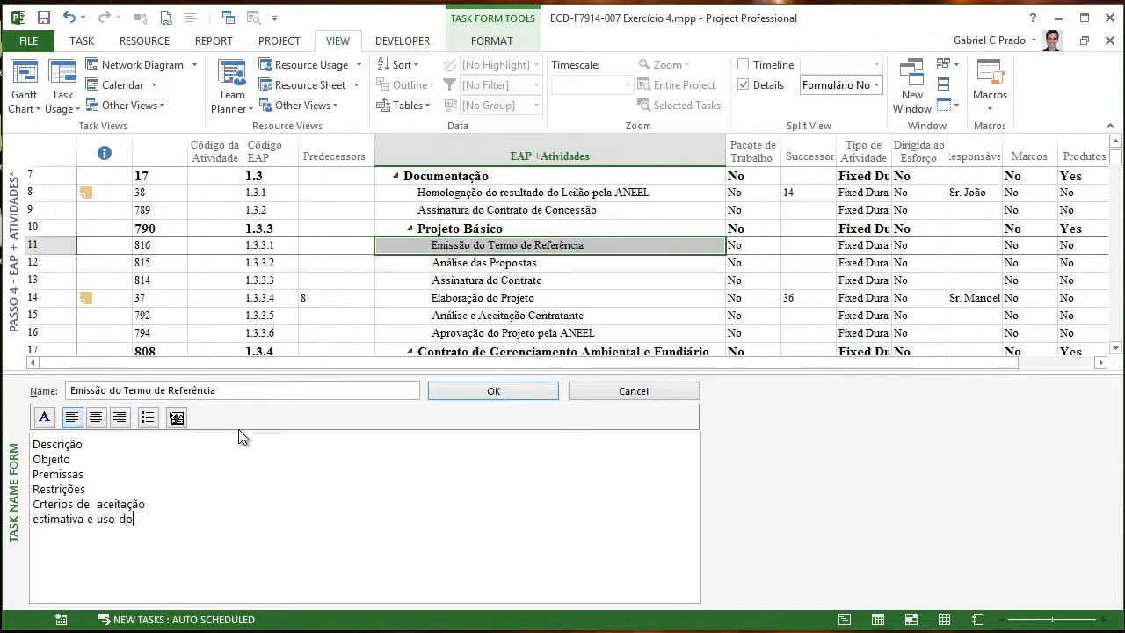
key("BackSpace")
type("e re")
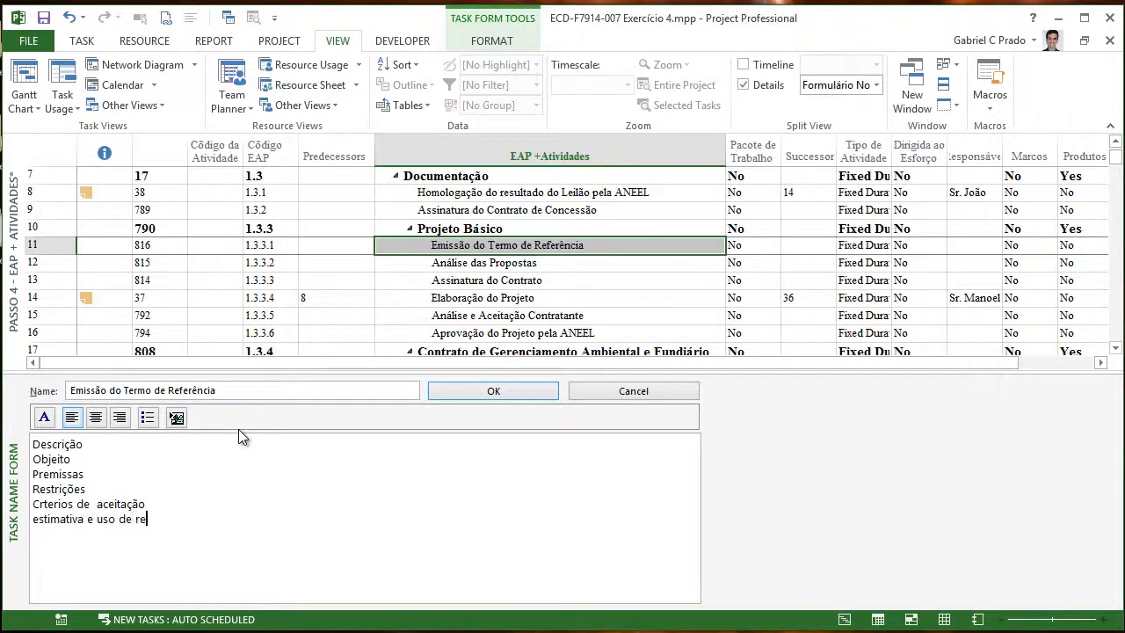
type("curso...")
key("Return")
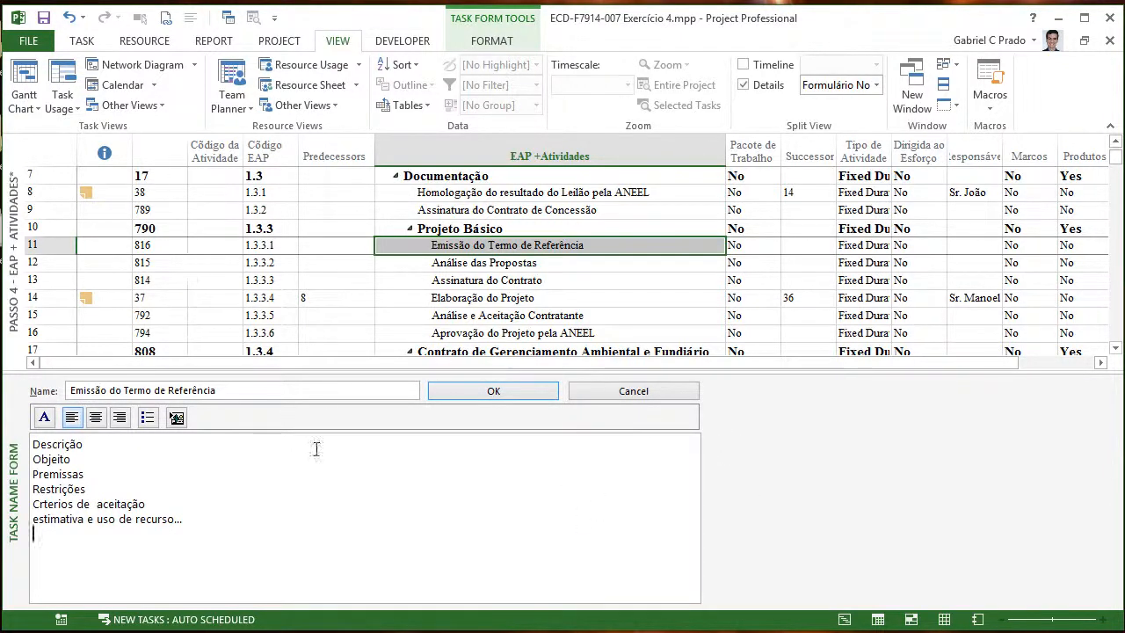
left_click(493, 390)
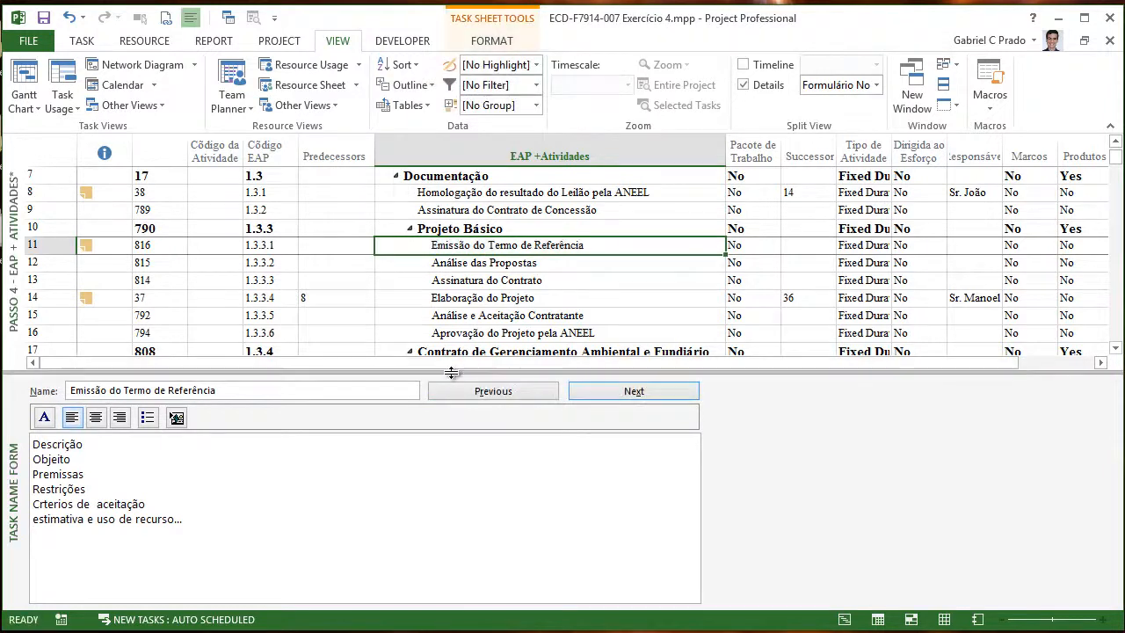
- Close the split form and open the definition of the Passo 4A - EAP + Atividades table for editing
double_click(475, 373)
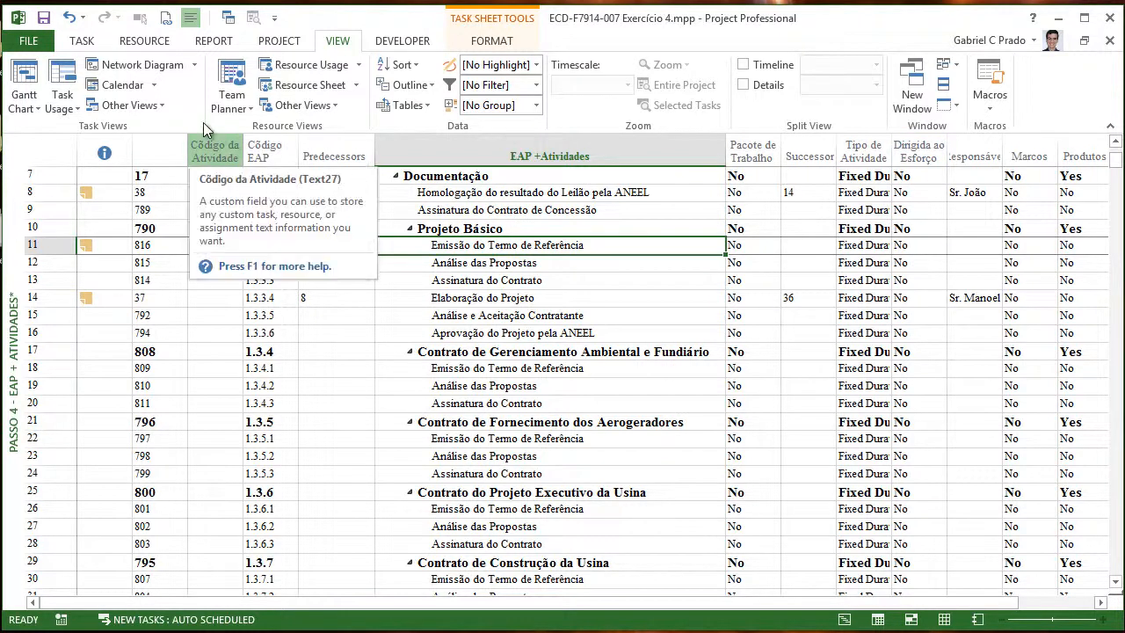
right_click(52, 152)
left_click(115, 549)
left_click(376, 130)
left_click_drag(505, 155, 716, 135)
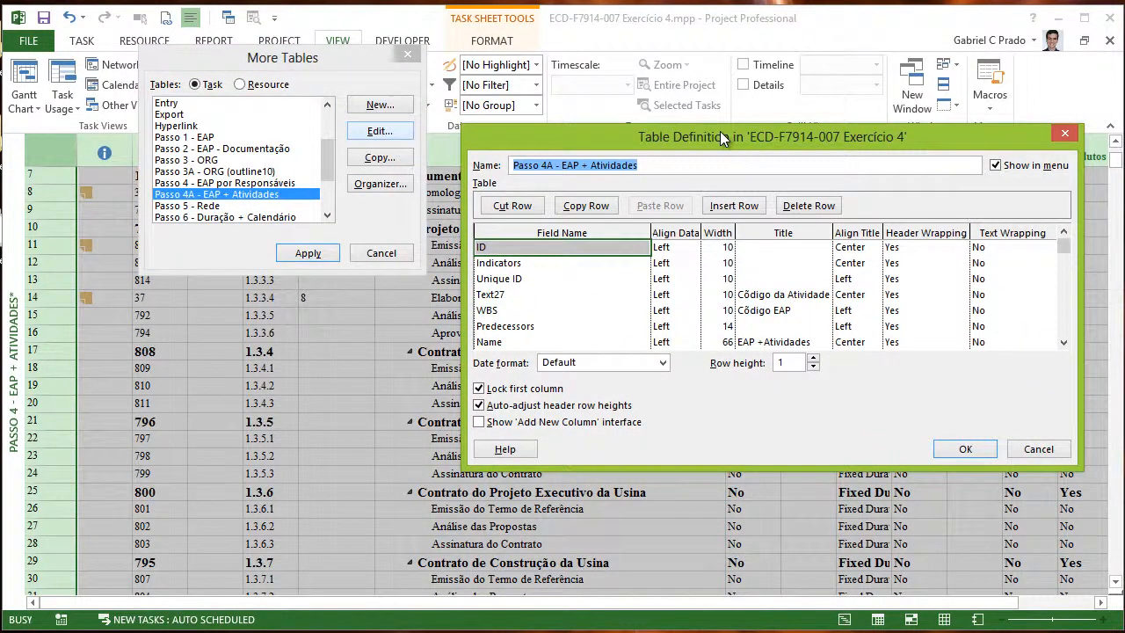
- Review the table definition's fields from ID to Summary, with their titles and widths, and close the table definition and the table list
left_click(503, 264)
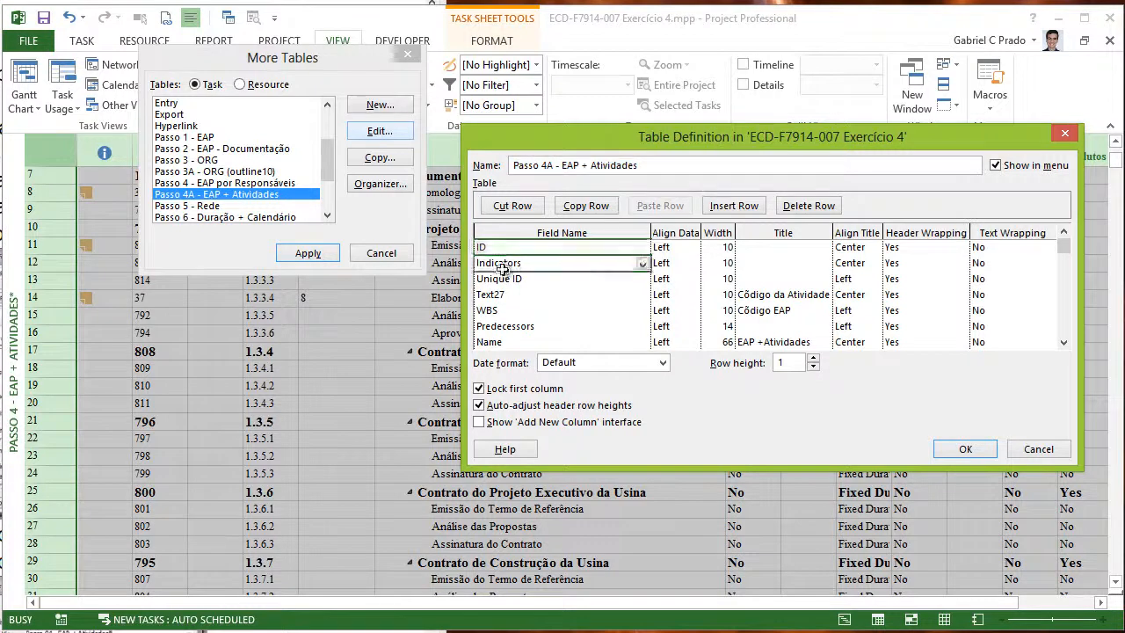
key("Down")
key("Down")
key("Down")
key("Down")
key("Down")
key("Down")
key("Down")
key("Down")
key("Down")
key("Down")
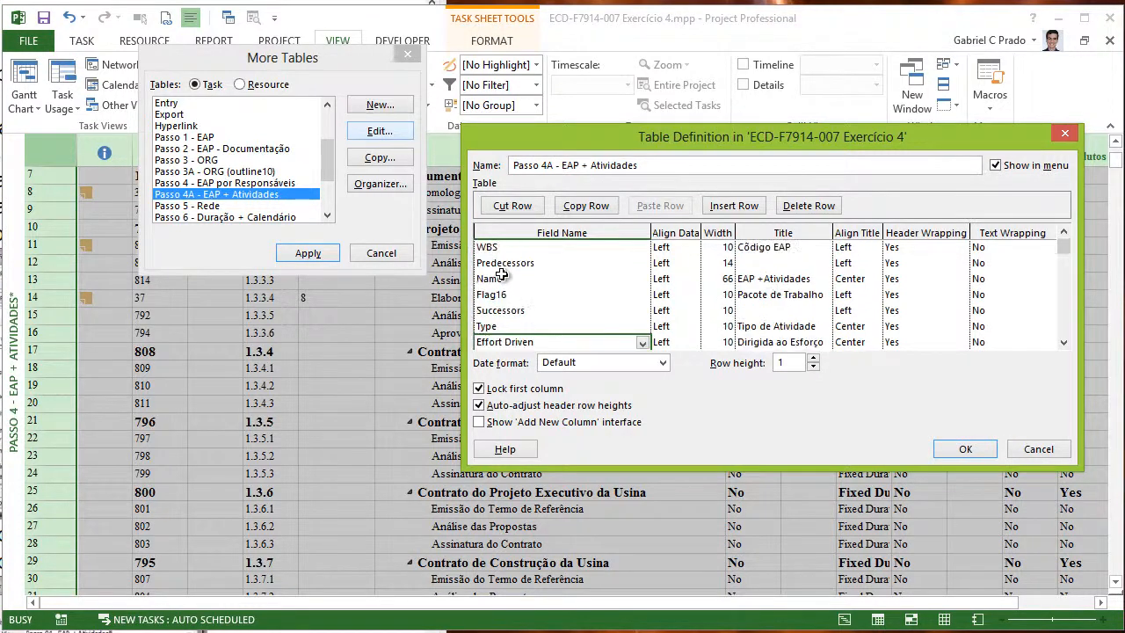
key("Down")
key("Down")
key("Down")
key("Up")
key("Up")
key("Up")
key("Up")
key("Up")
key("Up")
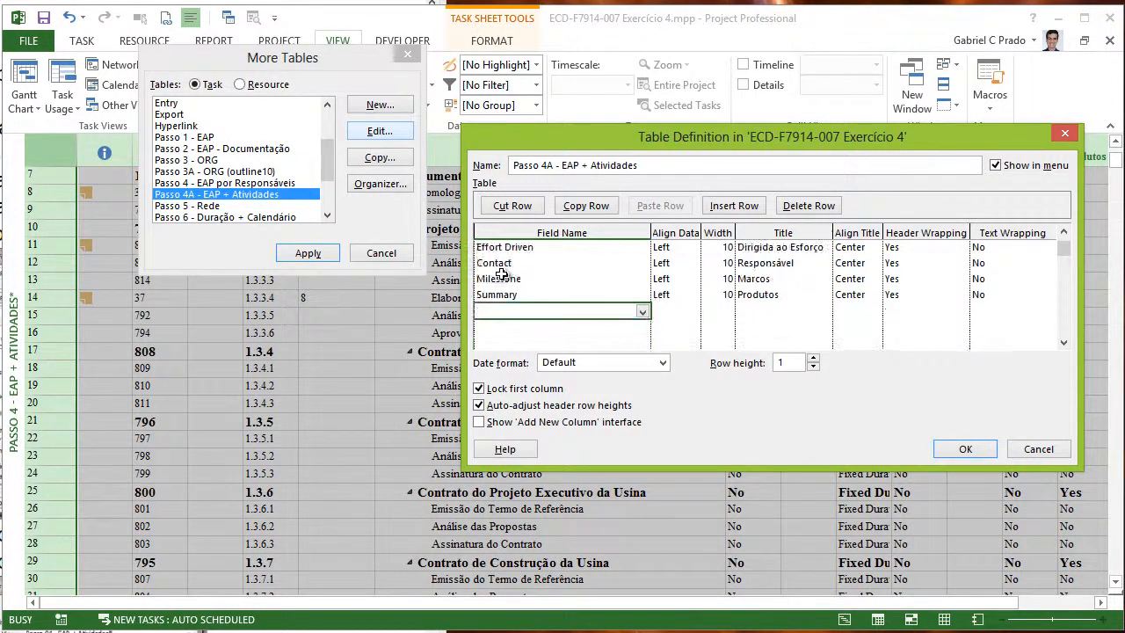
key("Up")
key("Up")
key("Up")
key("Up")
key("Up")
key("Up")
key("Up")
key("Up")
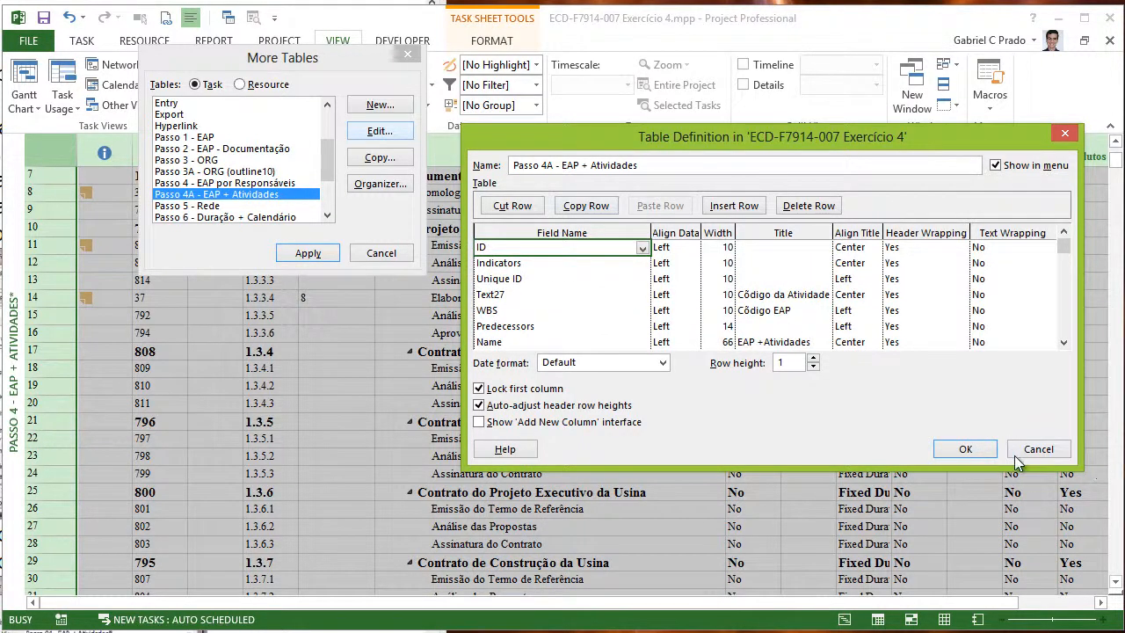
left_click(965, 449)
left_click(381, 253)
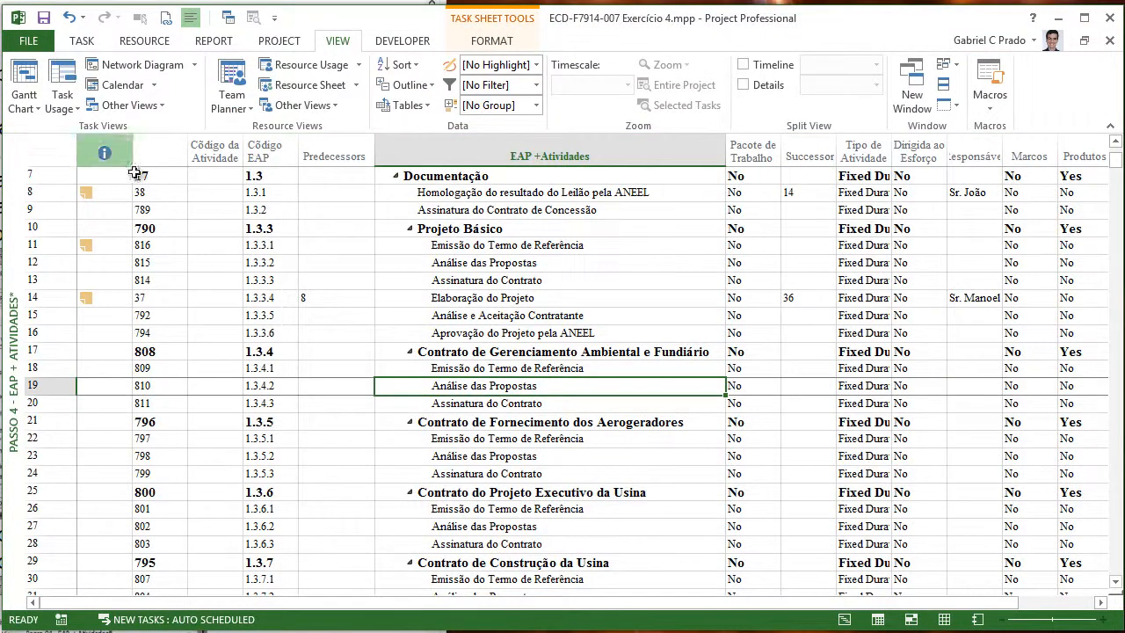
- Widen the untitled column between the Indicators and Código da Atividade columns to a width of 18
left_click(106, 153)
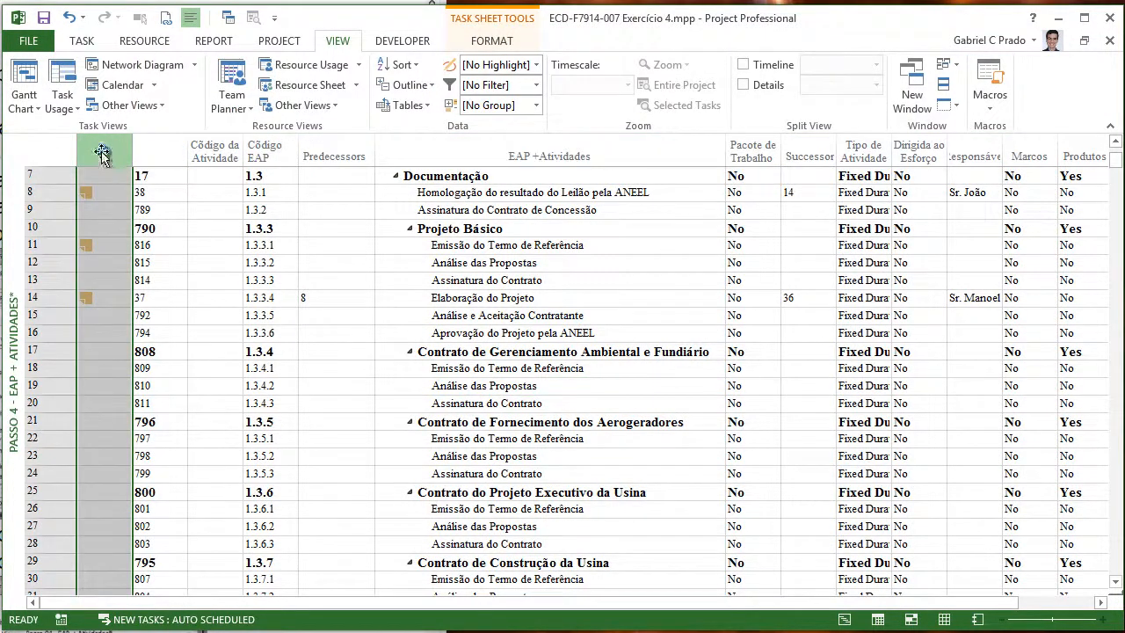
left_click(44, 151)
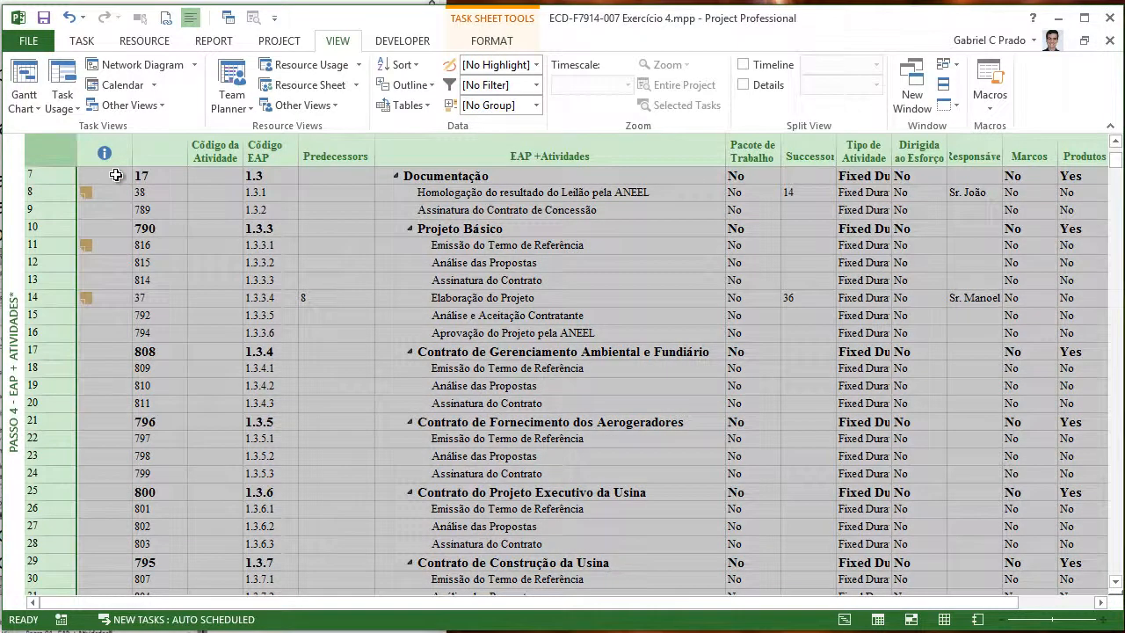
left_click(159, 209)
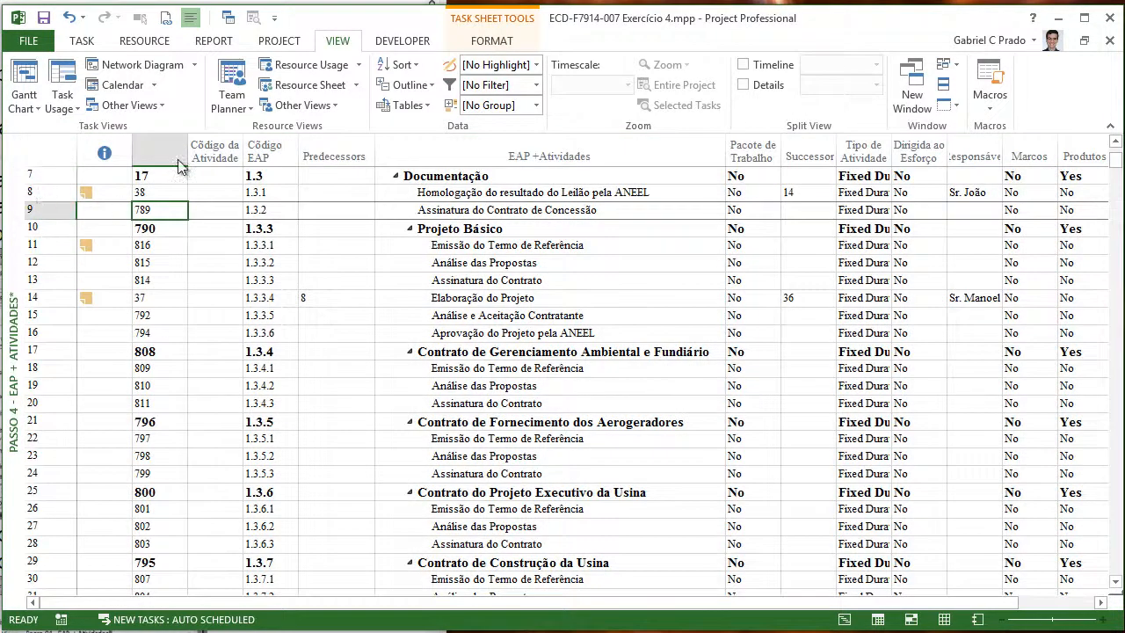
left_click_drag(187, 151, 230, 151)
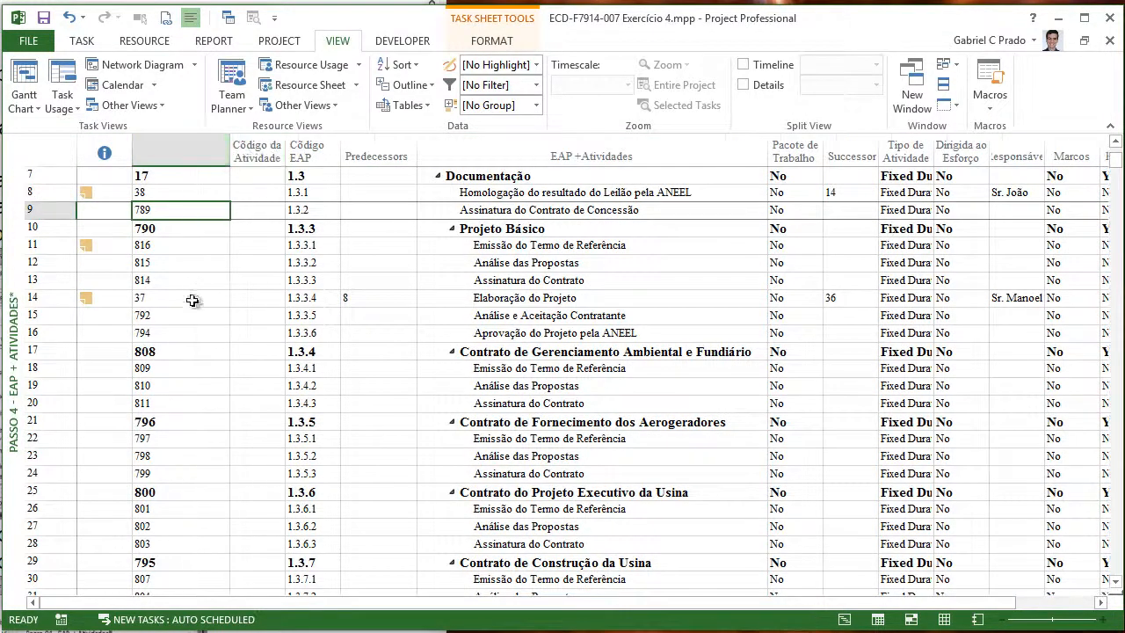
left_click(187, 297)
- Clear the title in the untitled column's field settings so that its header shows the field name Unique ID
double_click(181, 149)
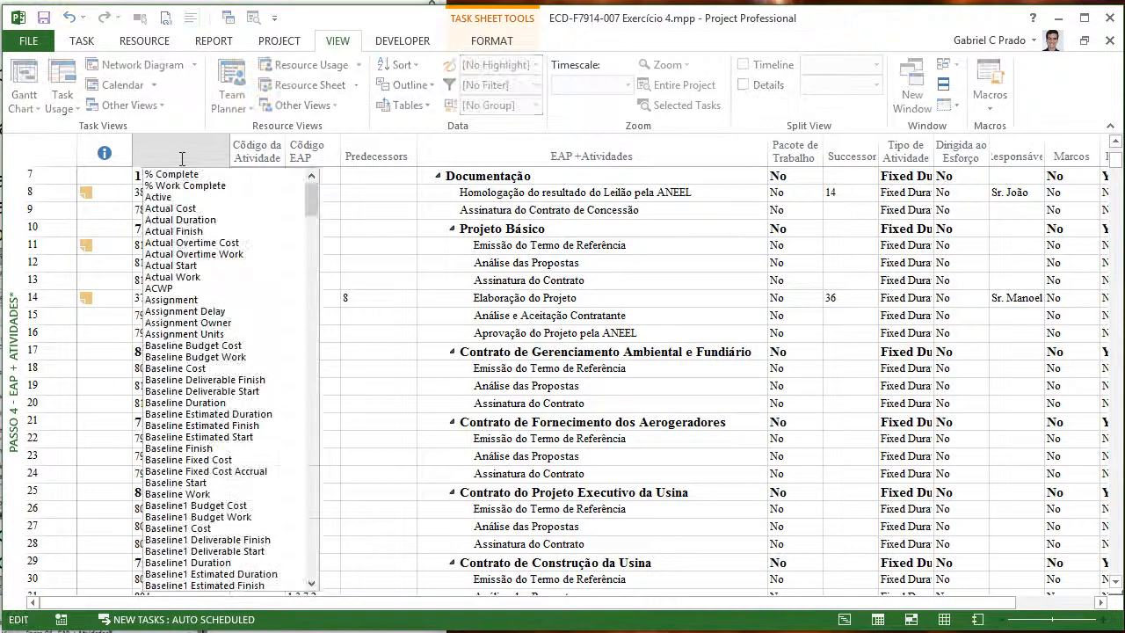
key("Escape")
right_click(164, 154)
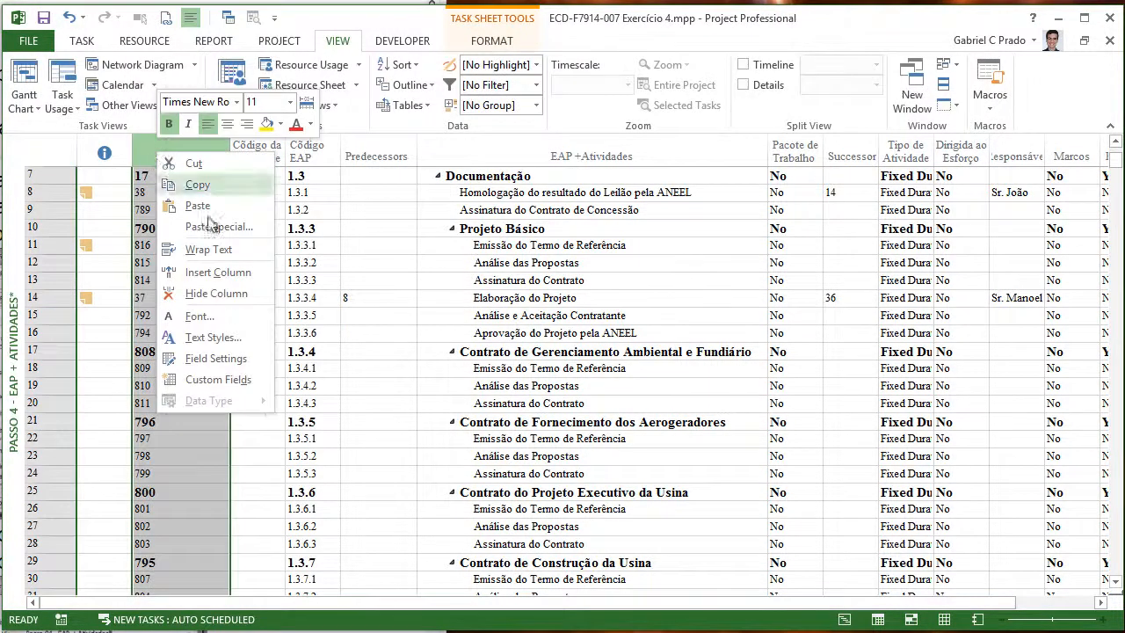
left_click(216, 358)
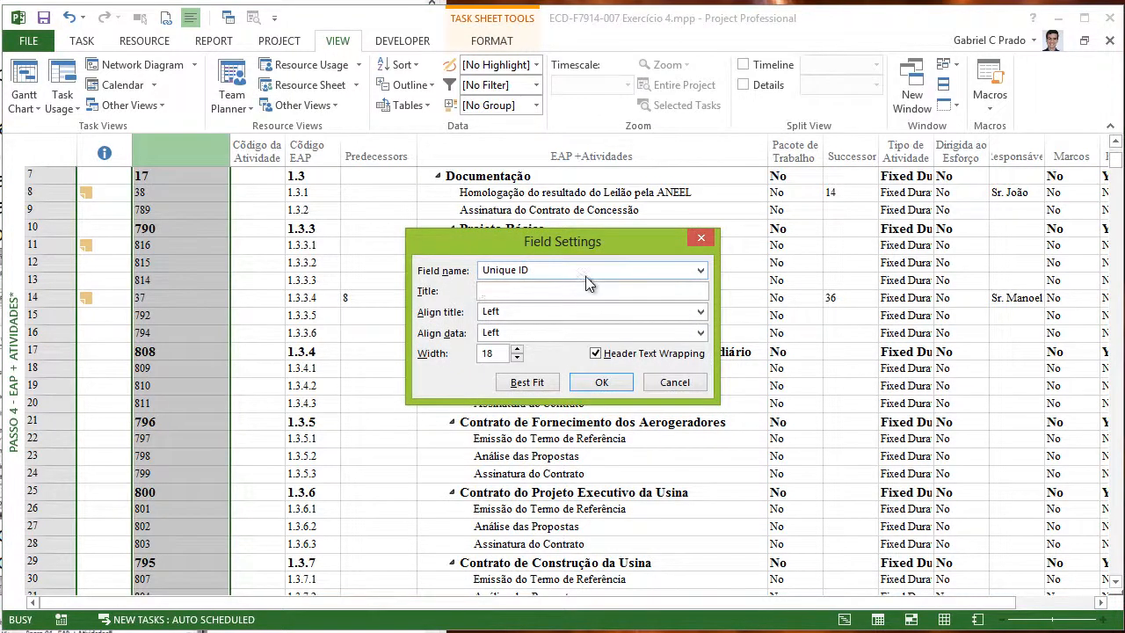
left_click(601, 382)
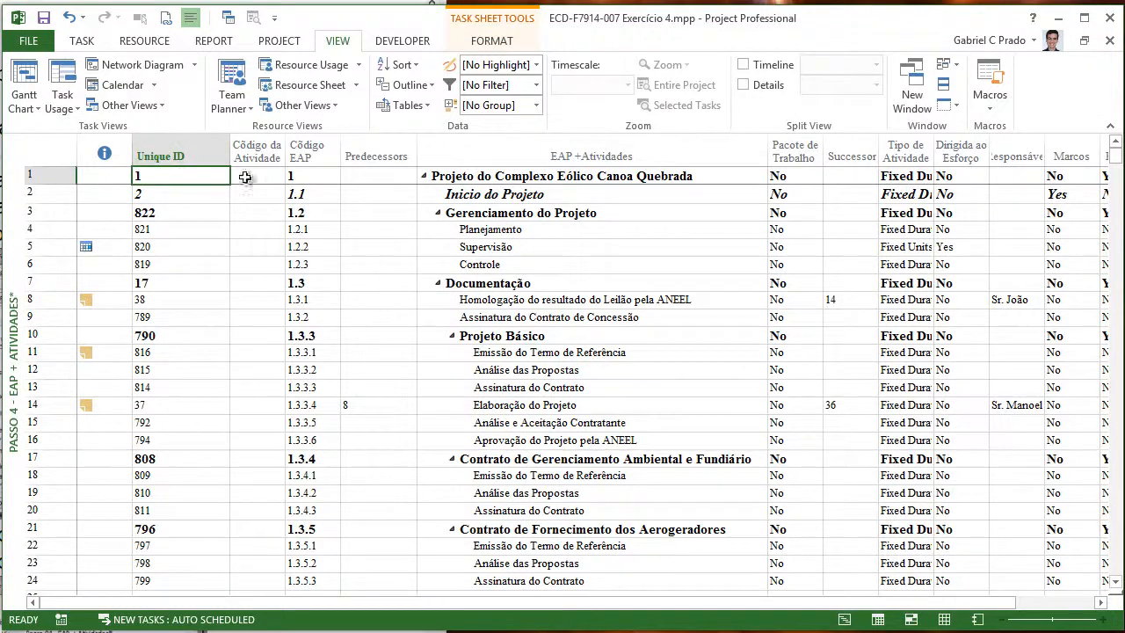
- Widen the Código da Atividade column slightly and look through the task list down to the Fim do Projeto task
left_click_drag(285, 156, 296, 156)
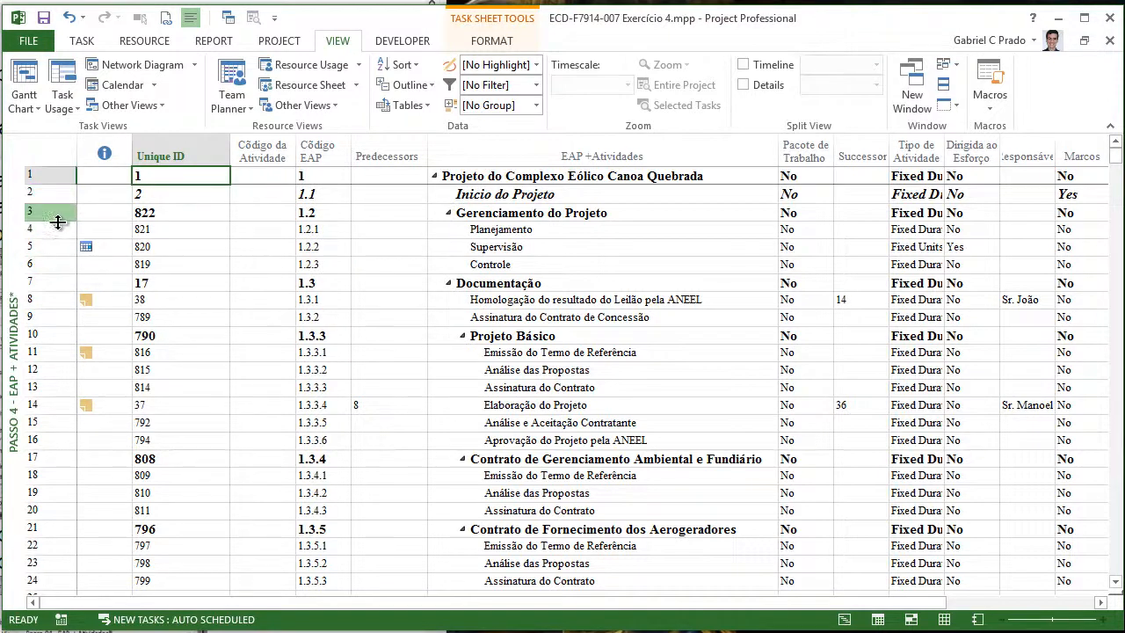
scroll(176, 281, "down", 4)
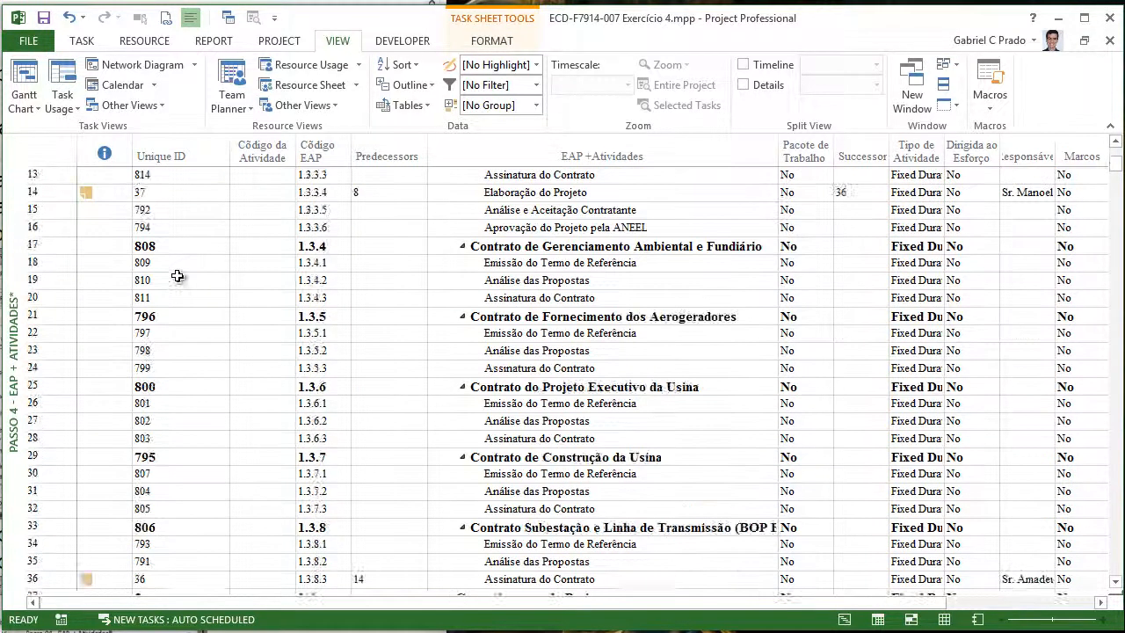
scroll(175, 281, "down", 8)
left_click_drag(1115, 187, 1100, 604)
scroll(748, 389, "down", 7)
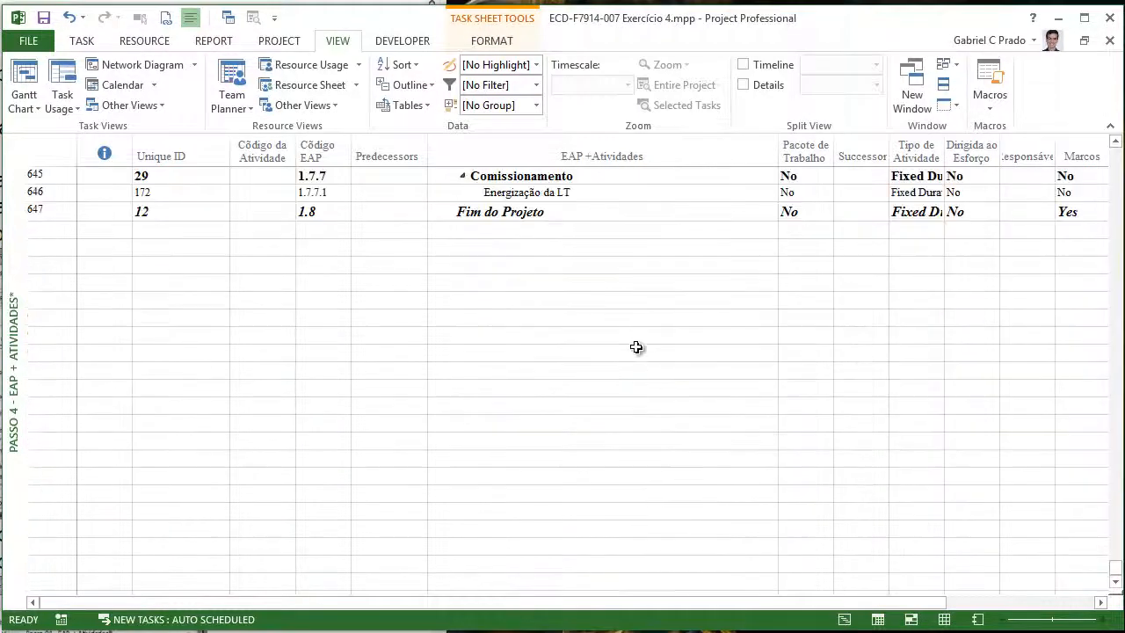
- Add a test task named ff below the Fim do Projeto task and check its Unique ID
scroll(615, 343, "up", 4)
left_click(515, 389)
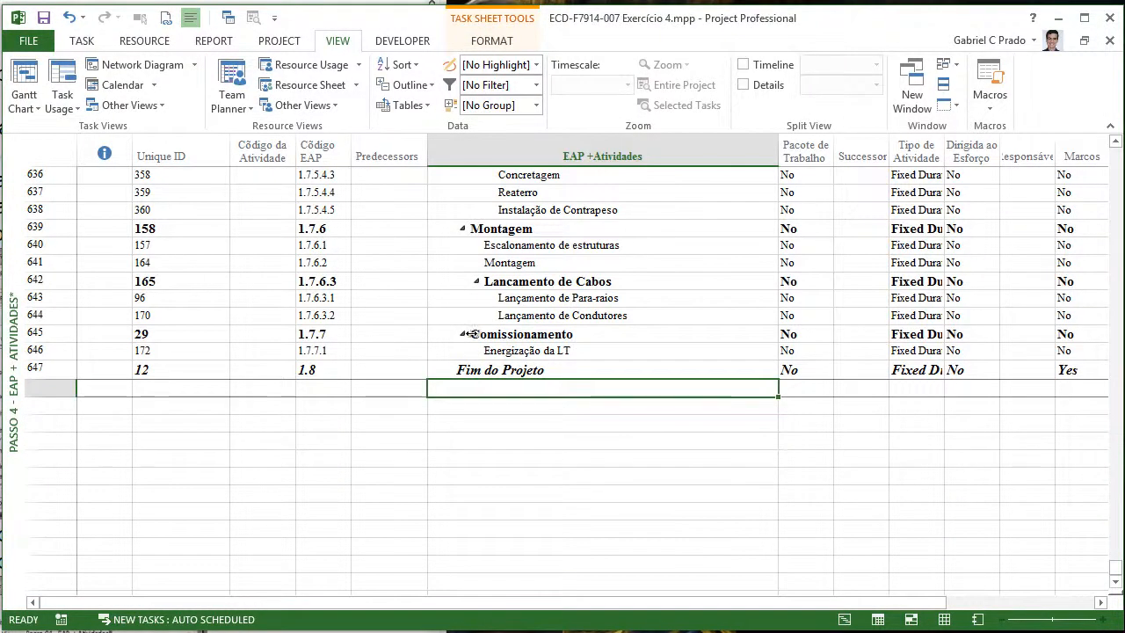
type("ff")
key("Left")
key("Left")
key("Left")
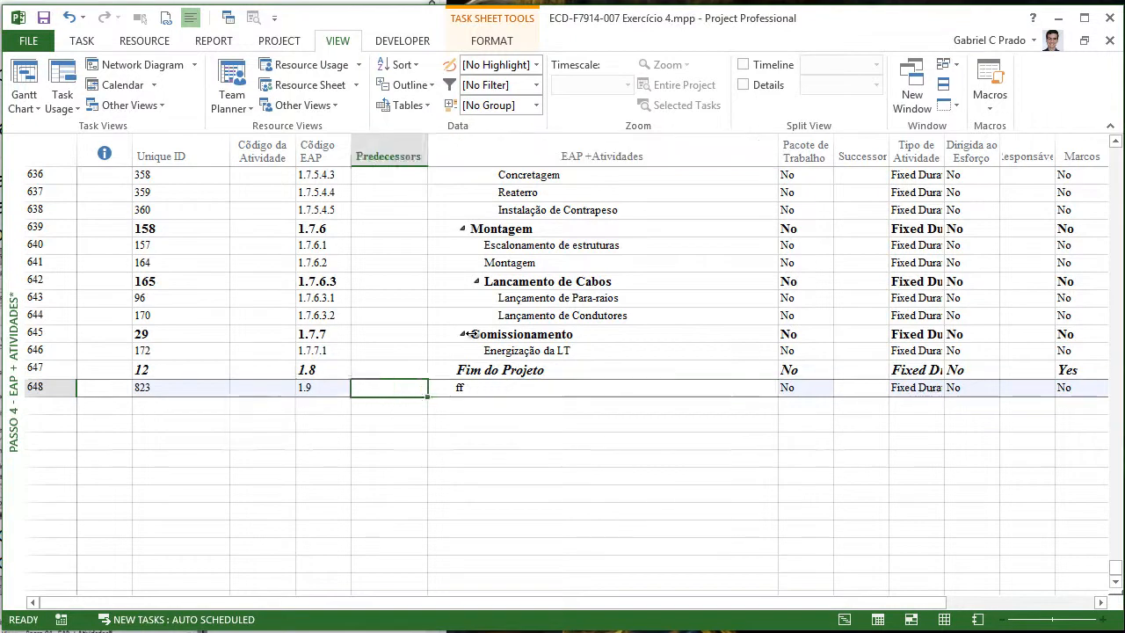
key("Left")
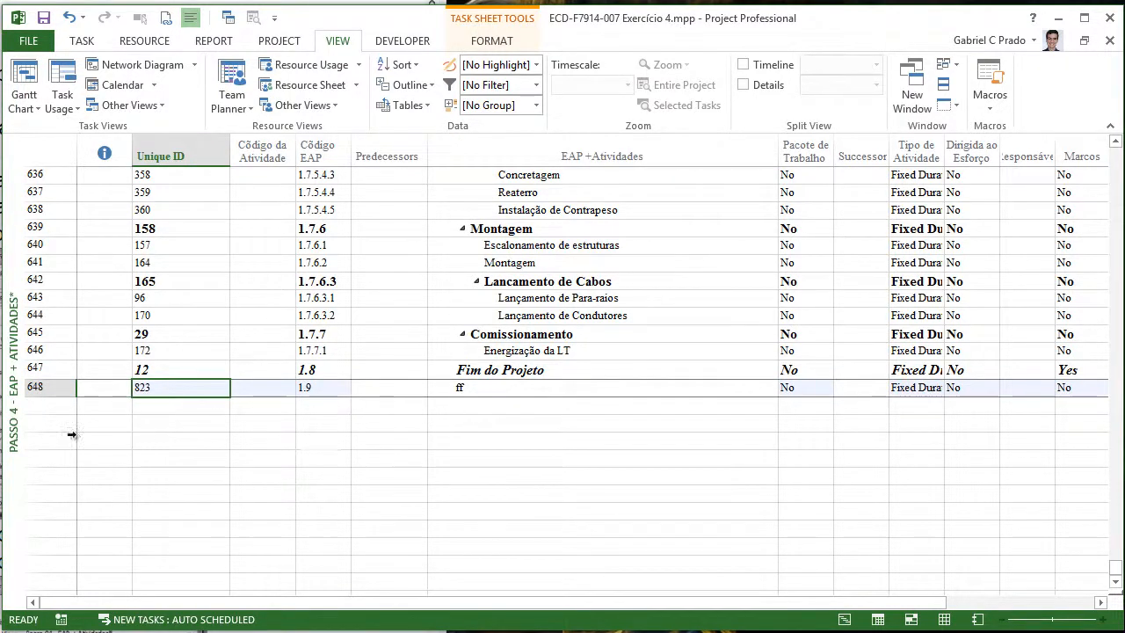
left_click(53, 387)
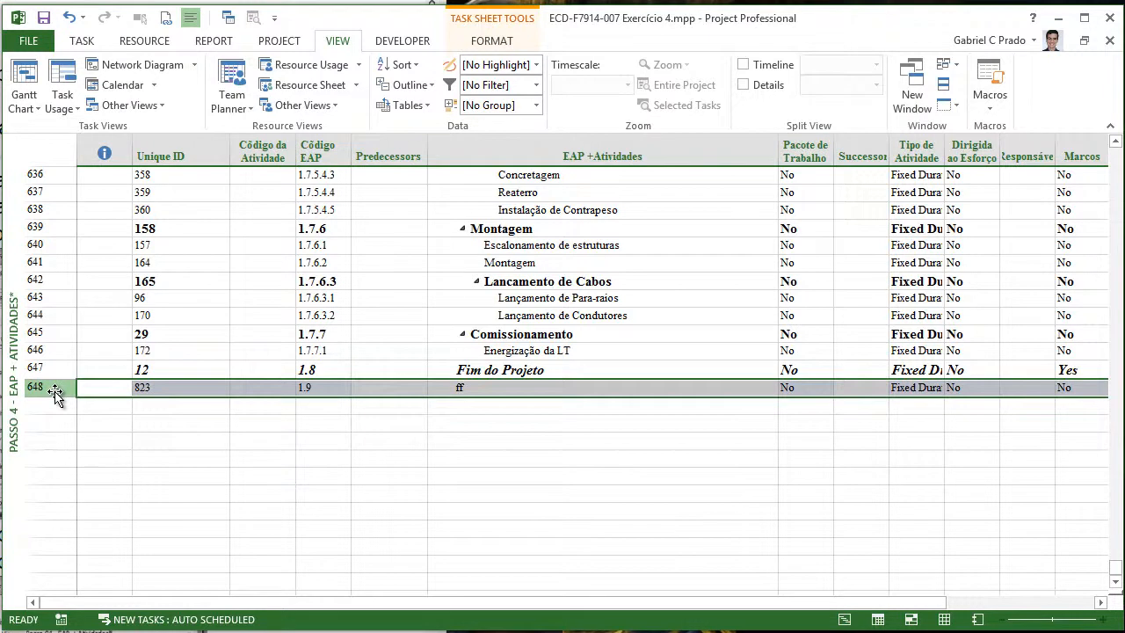
left_click(161, 391)
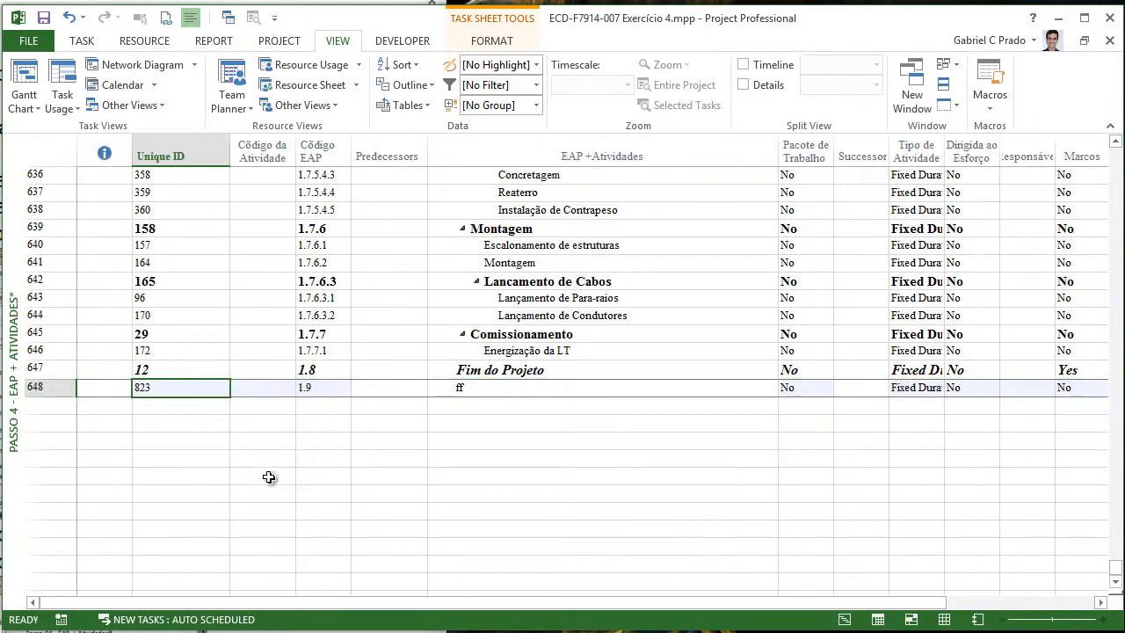
- Move the ff task to the row between Escalonamento de estruturas and Montagem, and delete it
left_click(48, 388)
left_click_drag(49, 393, 62, 255)
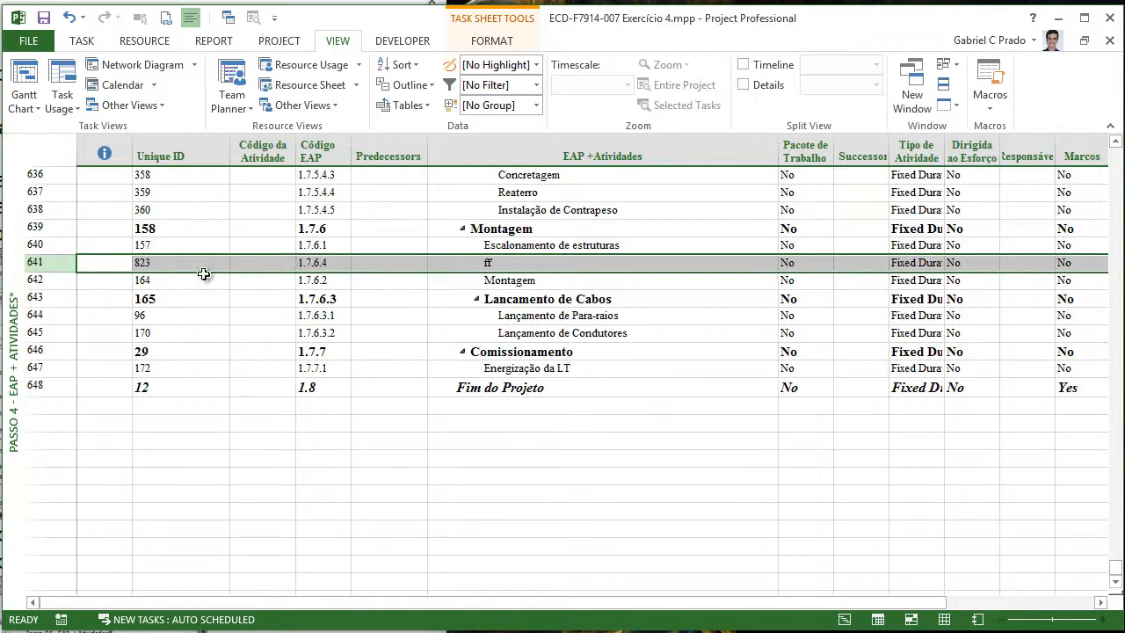
key("Delete")
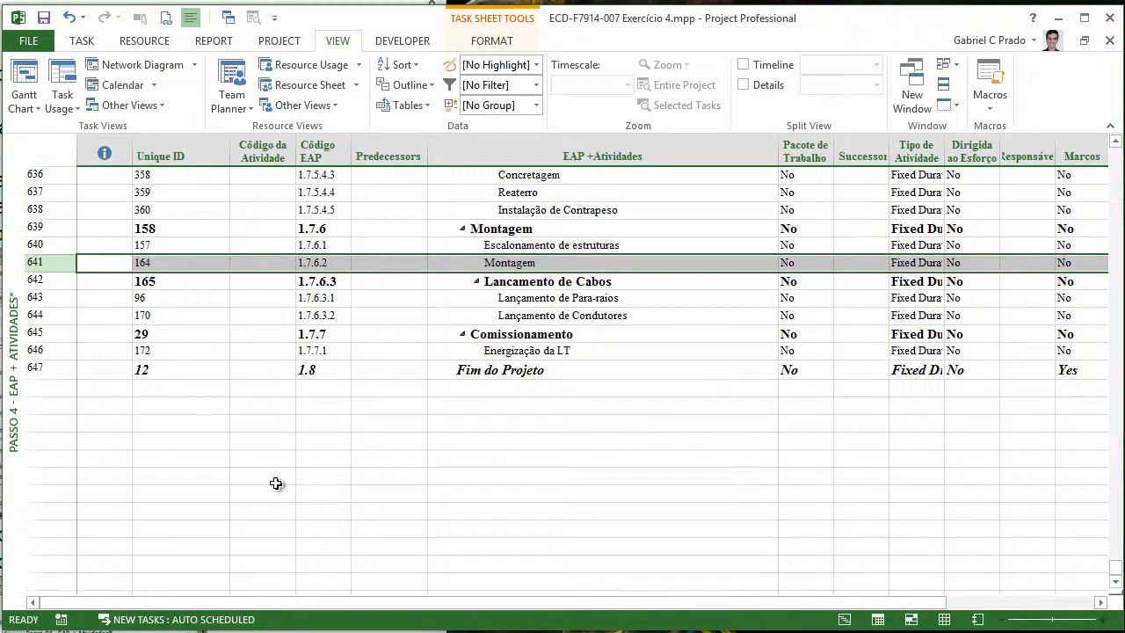
- Return to the start of the task list and review the Unique ID, Código da Atividade, Predecessors and Successors columns
scroll(359, 422, "up", 19)
left_click_drag(1114, 538, 1118, 149)
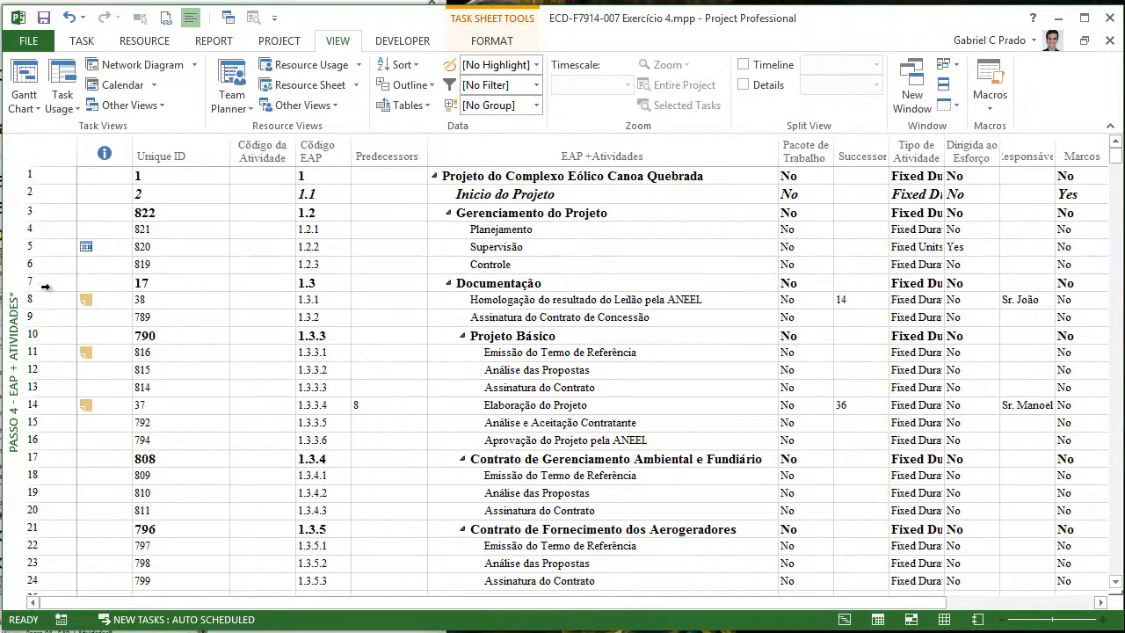
left_click(203, 263)
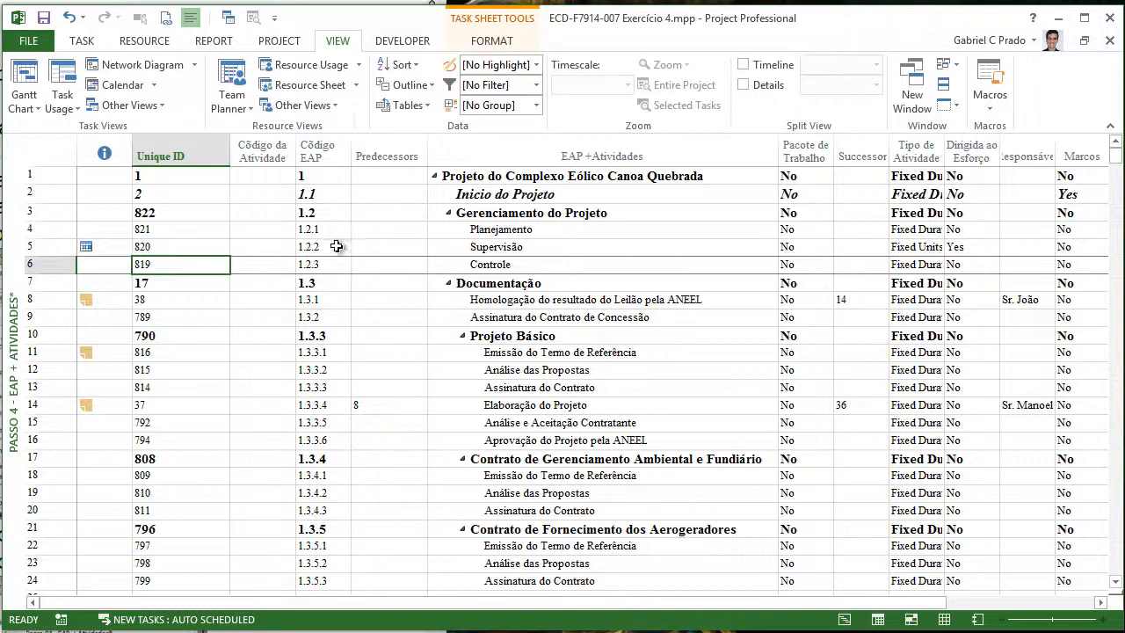
left_click(275, 161)
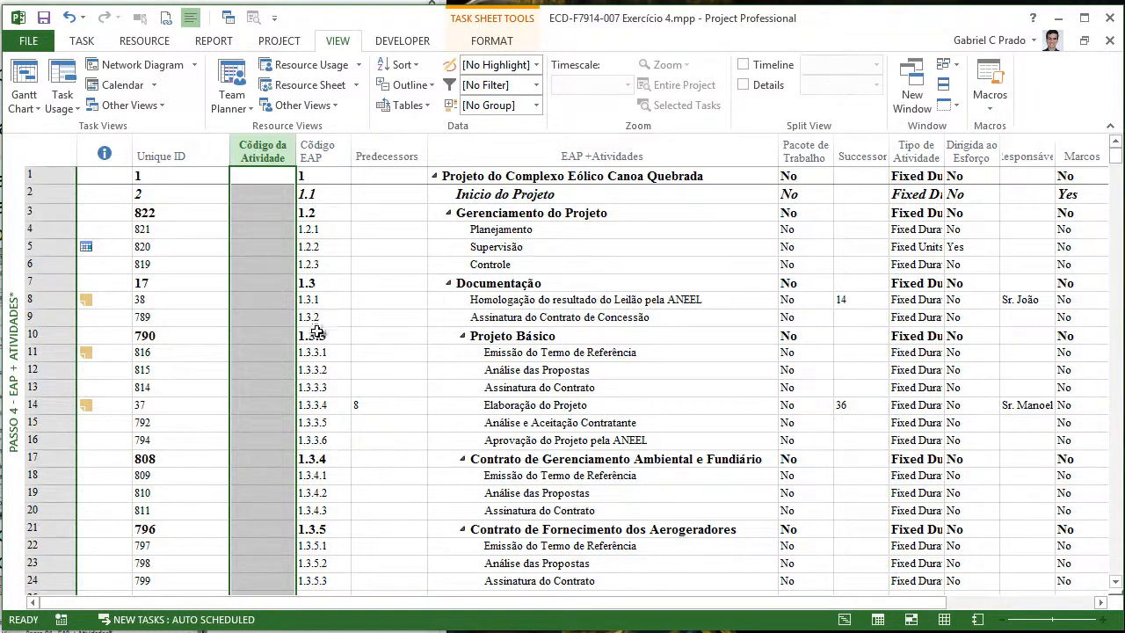
left_click(270, 301)
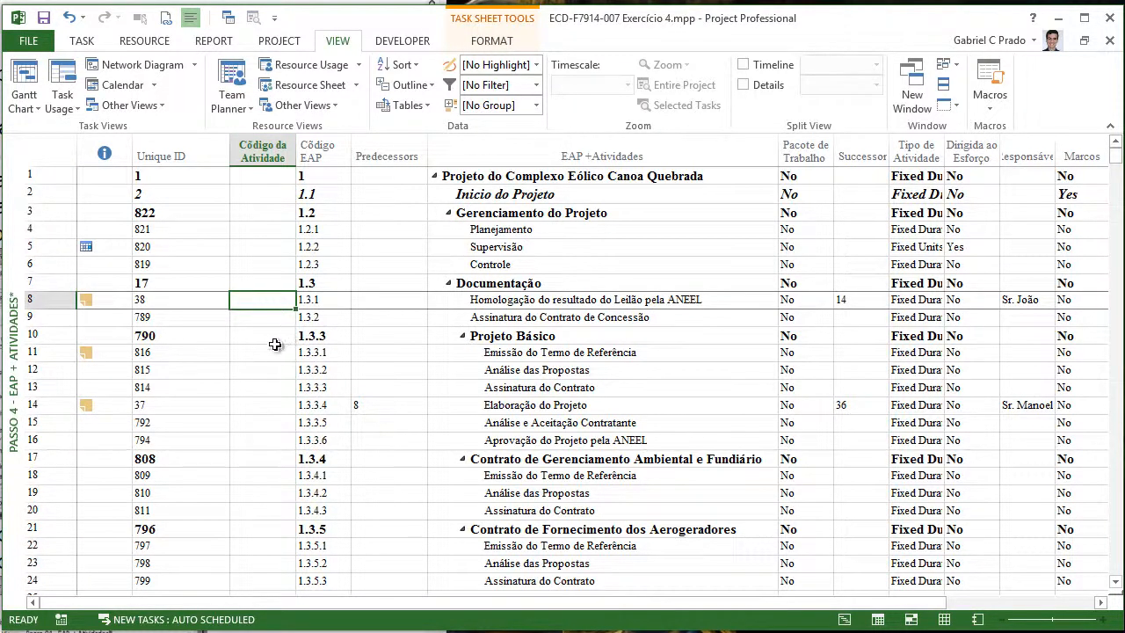
left_click(387, 156)
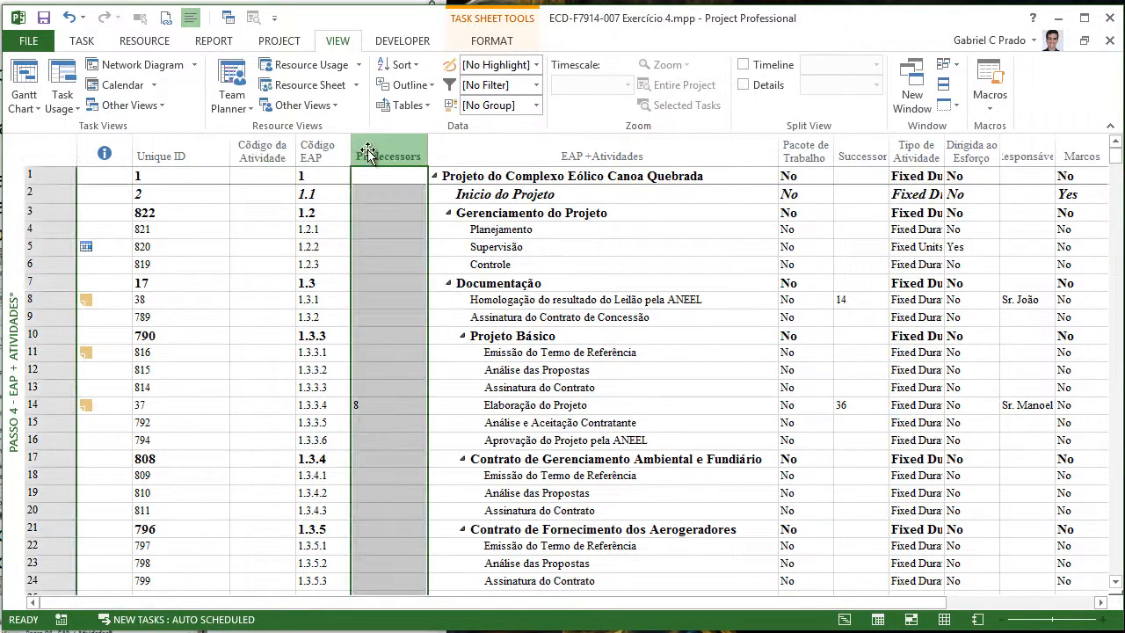
left_click(861, 157)
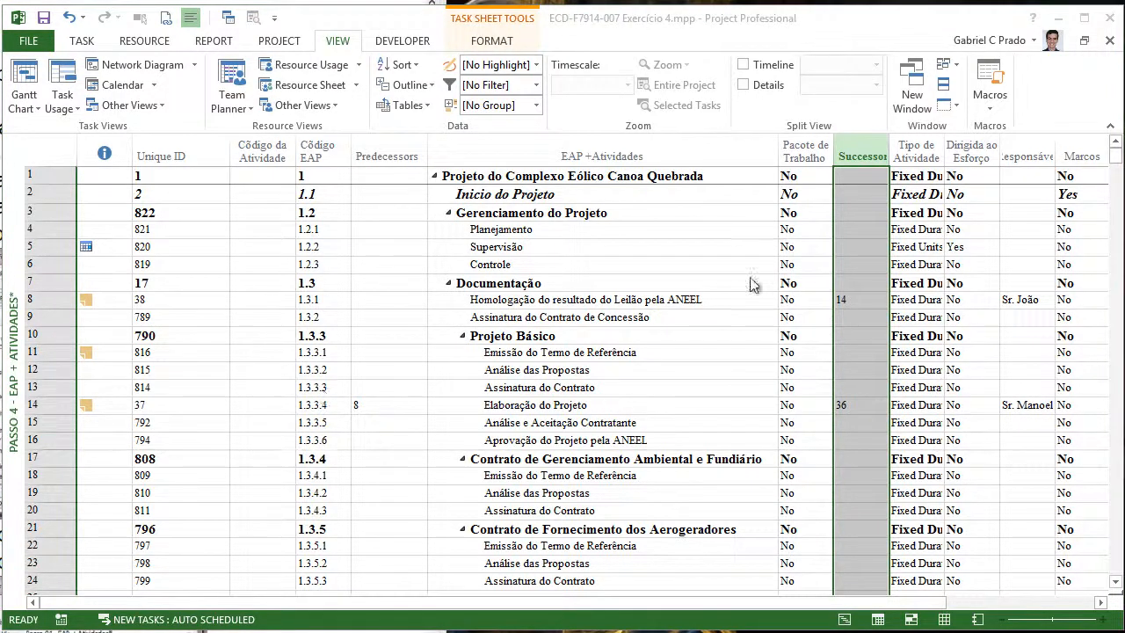
left_click_drag(1124, 390, 152, 167)
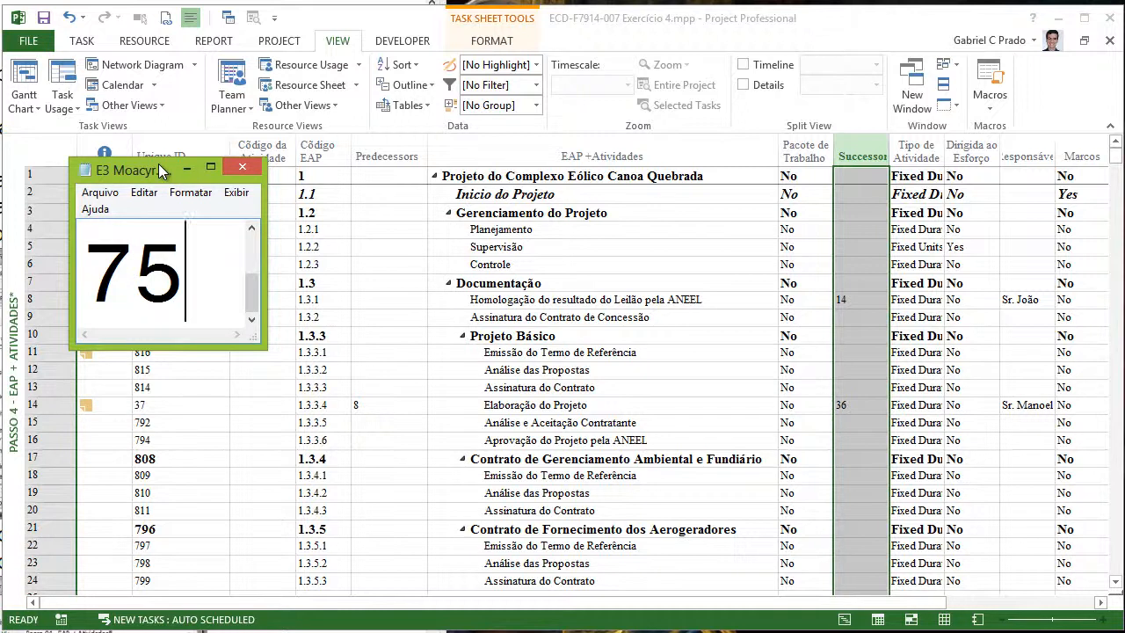
left_click_drag(130, 166, 1124, 492)
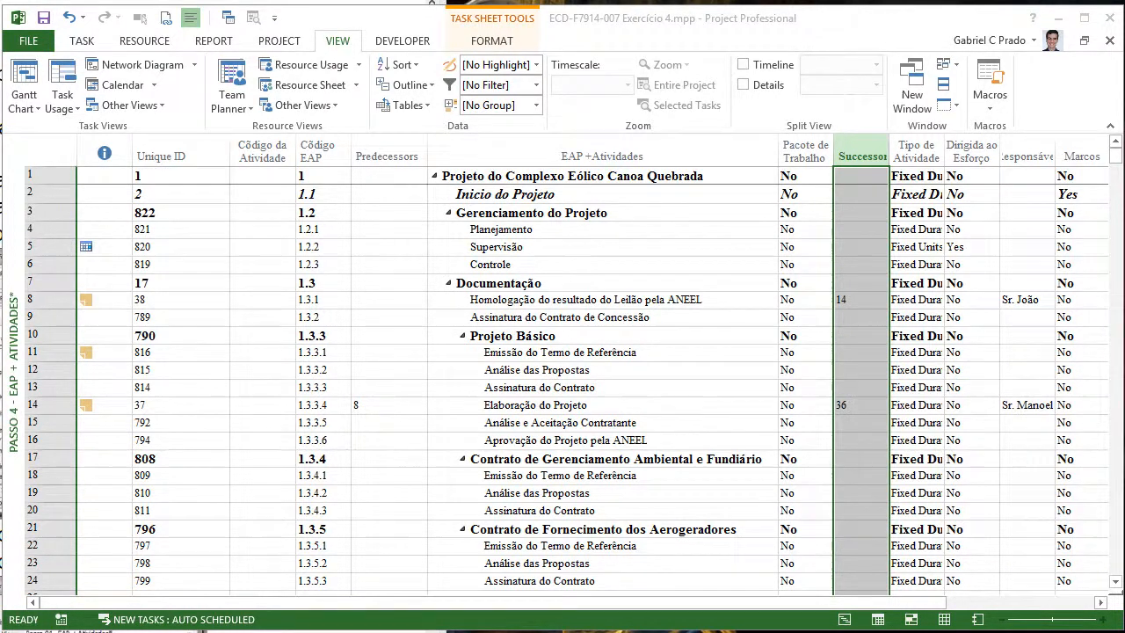
- Examine the activities under Projeto Básico and Contrato de Gerenciamento Ambiental e Fundiário in the Documentação phase
left_click(615, 409)
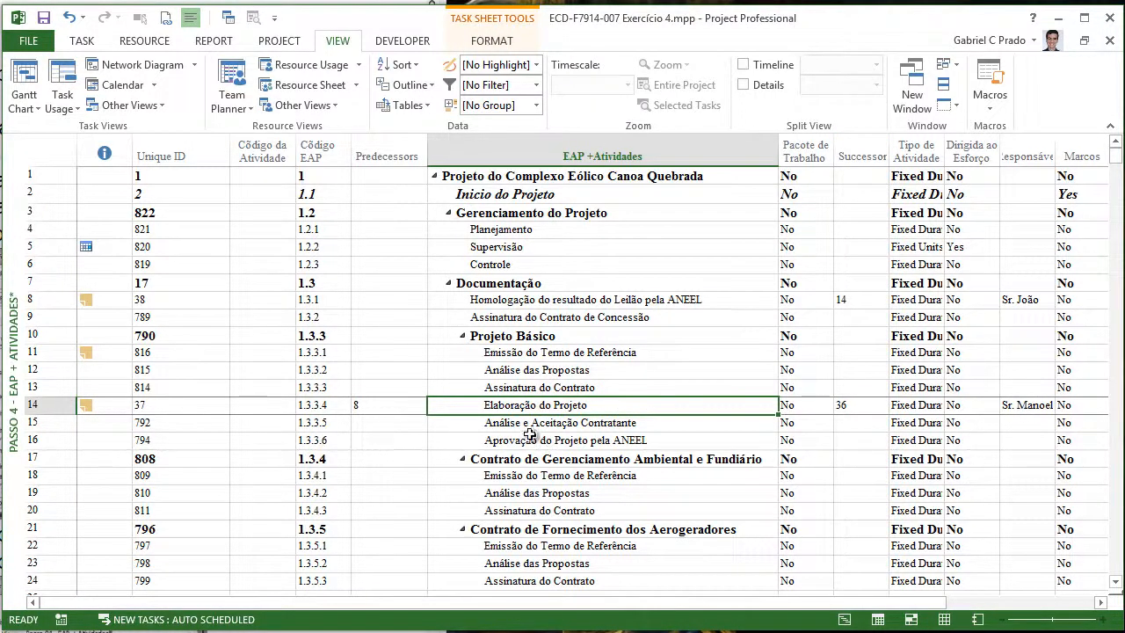
left_click(518, 370)
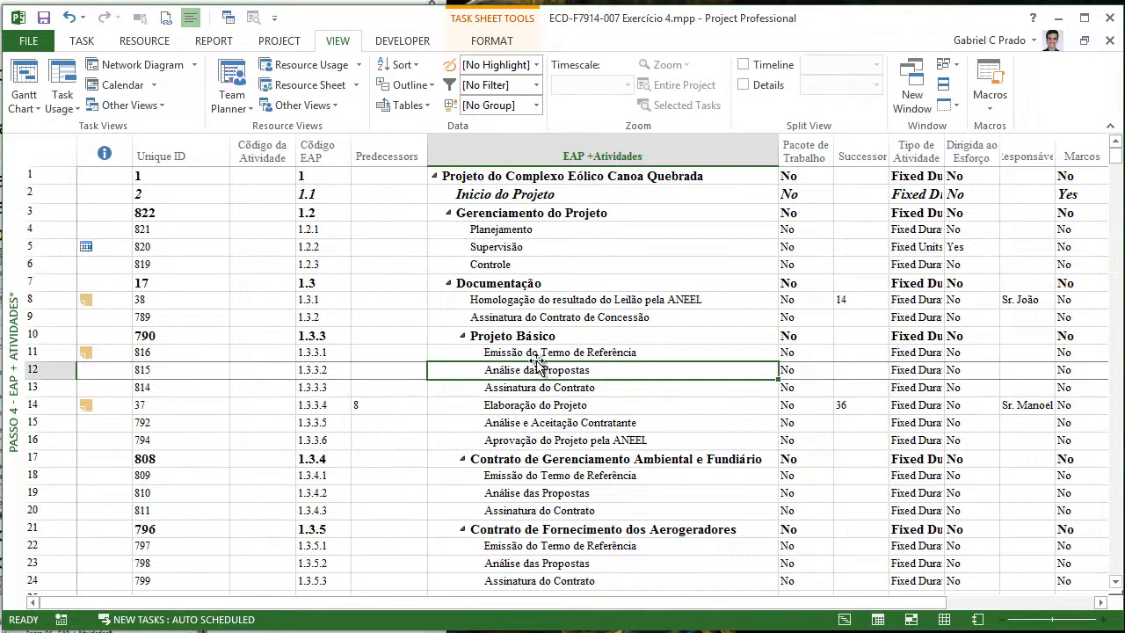
left_click(535, 389)
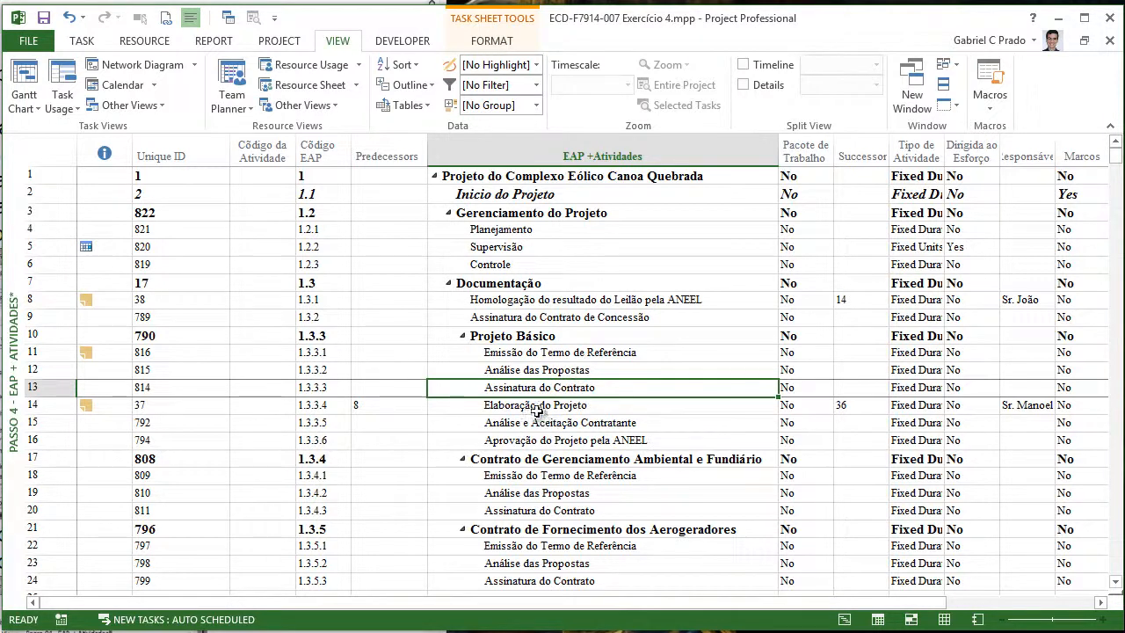
left_click(536, 409)
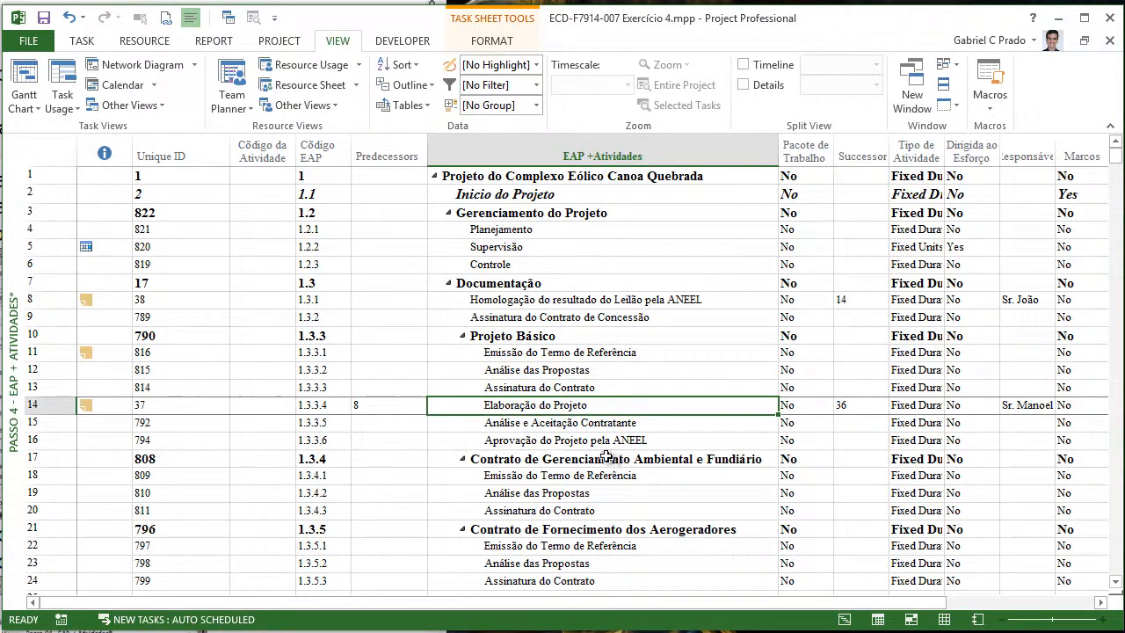
left_click(587, 424)
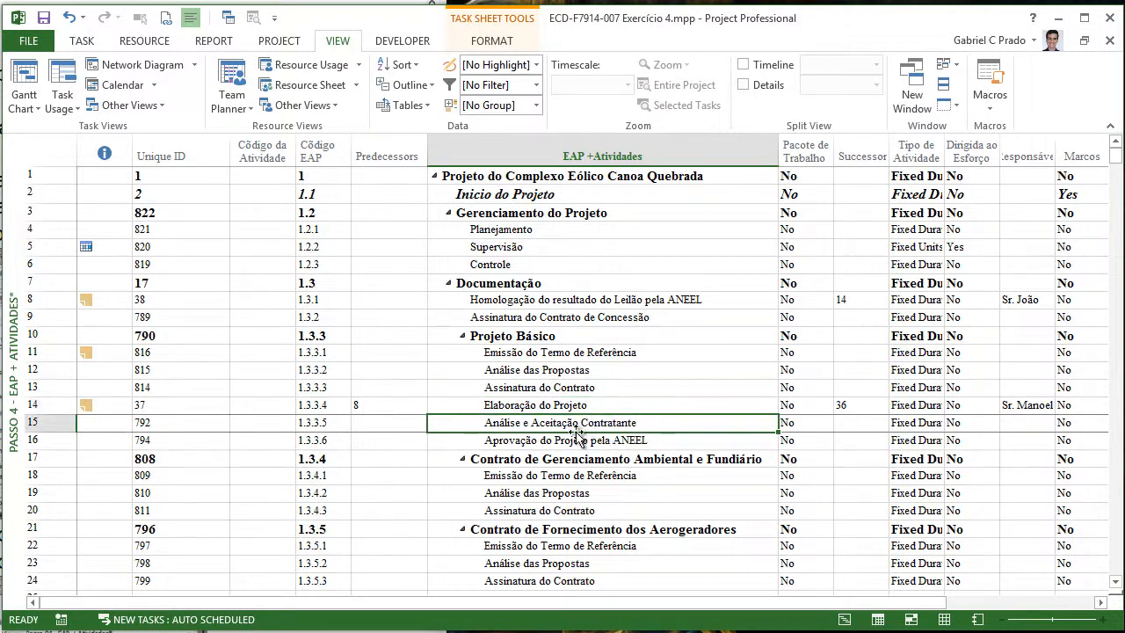
left_click(534, 443)
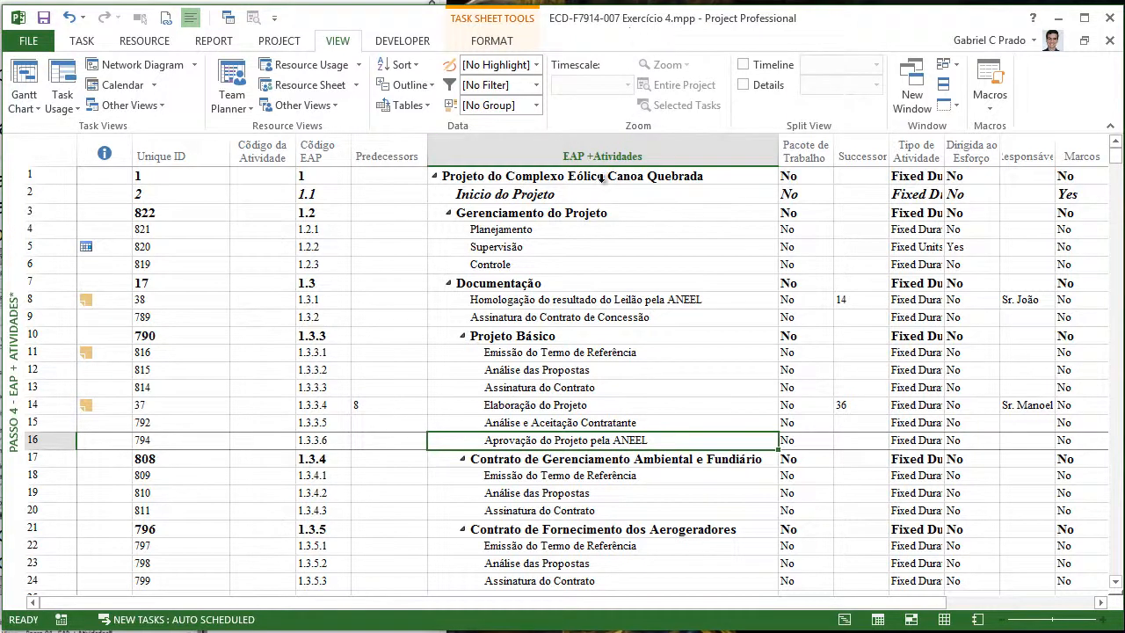
left_click(531, 492)
left_click(538, 510)
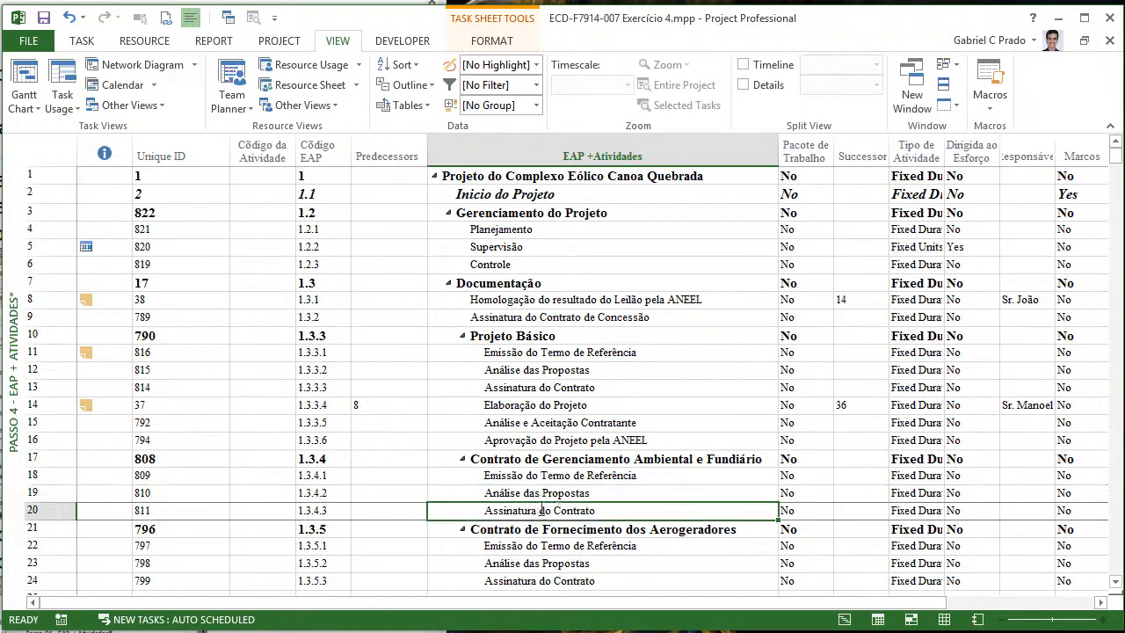
- Look through the remaining contract activities and the Realizar Atividade tasks under Gerenciamento do Projeto
scroll(559, 512, "down", 3)
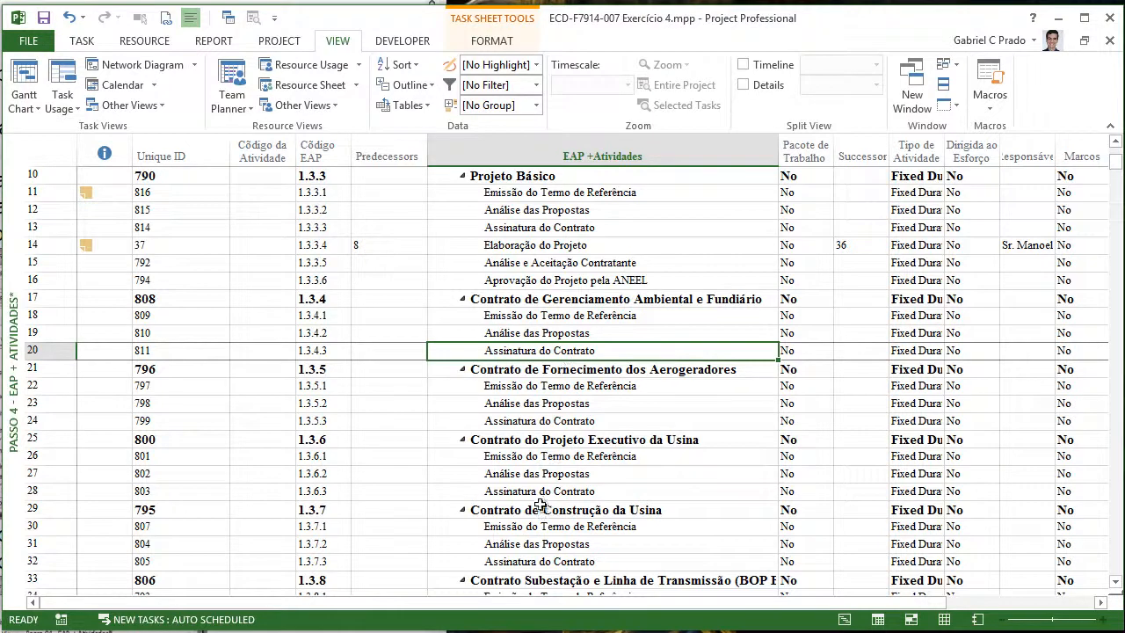
scroll(585, 453, "down", 20)
scroll(585, 453, "up", 11)
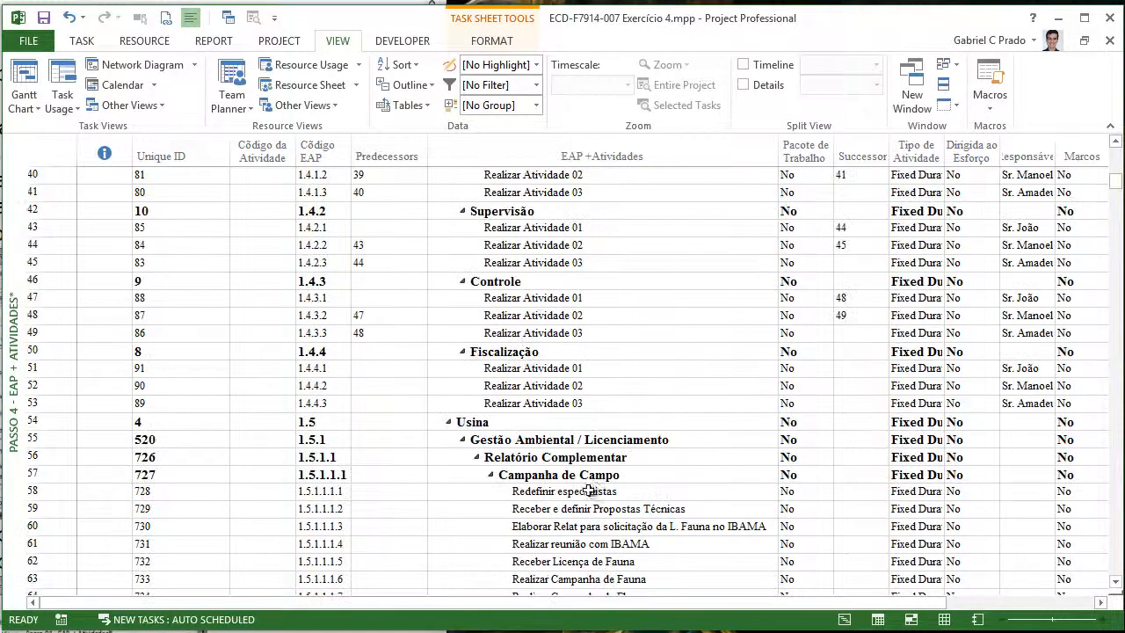
left_click(554, 228)
left_click(555, 246)
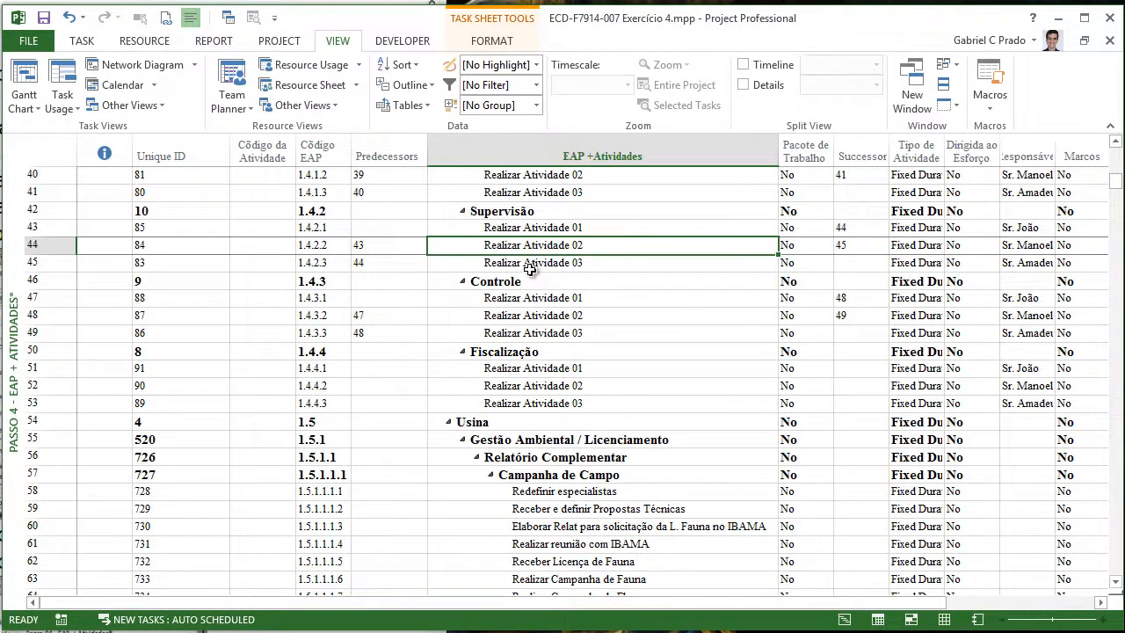
scroll(651, 413, "up", 4)
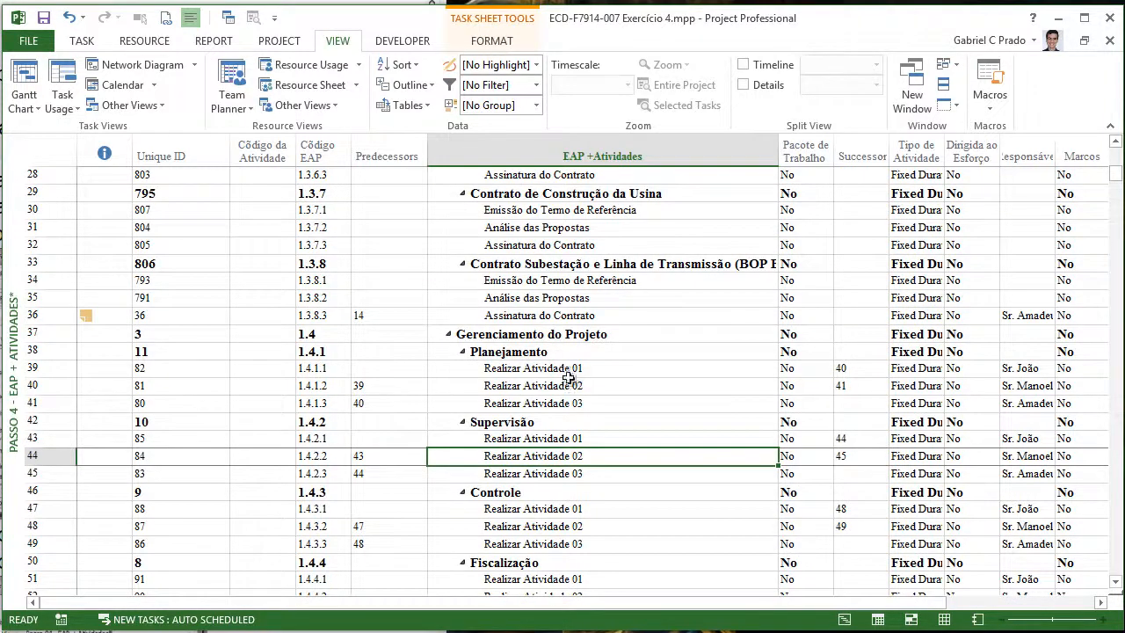
- Examine the Relatório Complementar activities under Usina, from Campanha de Campo to Elaboração do Relatório Complementar
scroll(585, 401, "down", 8)
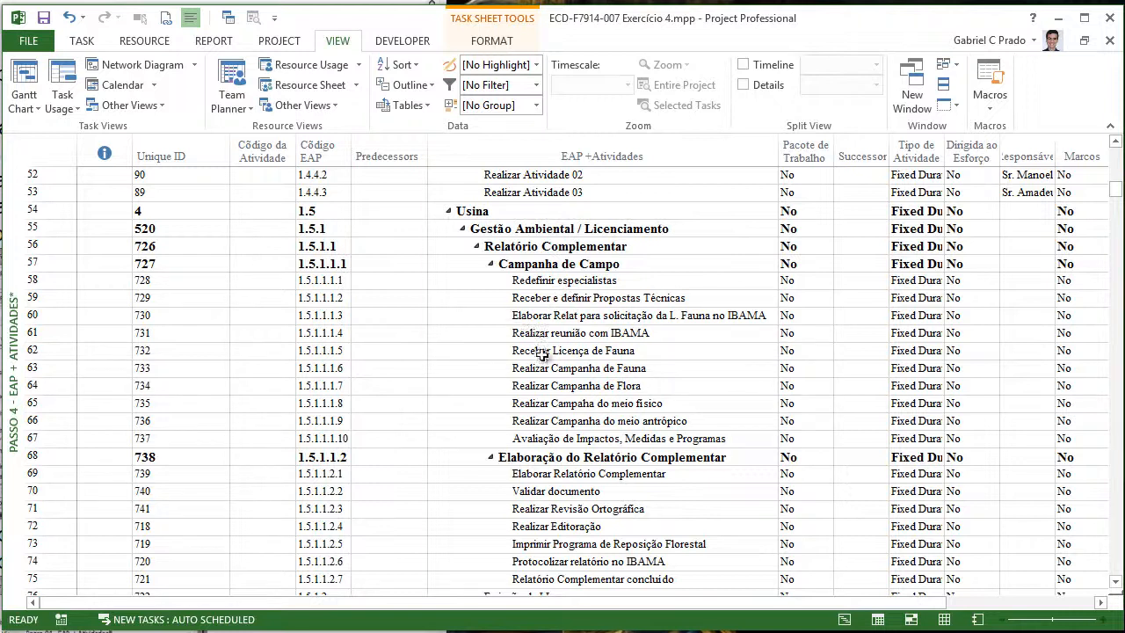
scroll(576, 332, "down", 5)
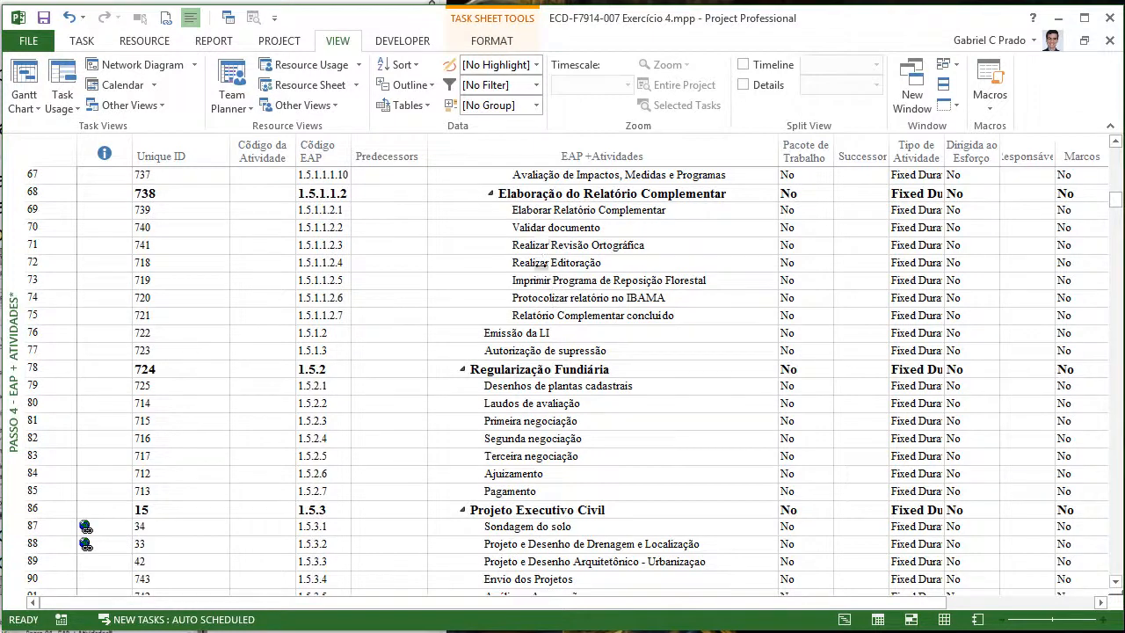
scroll(525, 333, "up", 2)
left_click(525, 333)
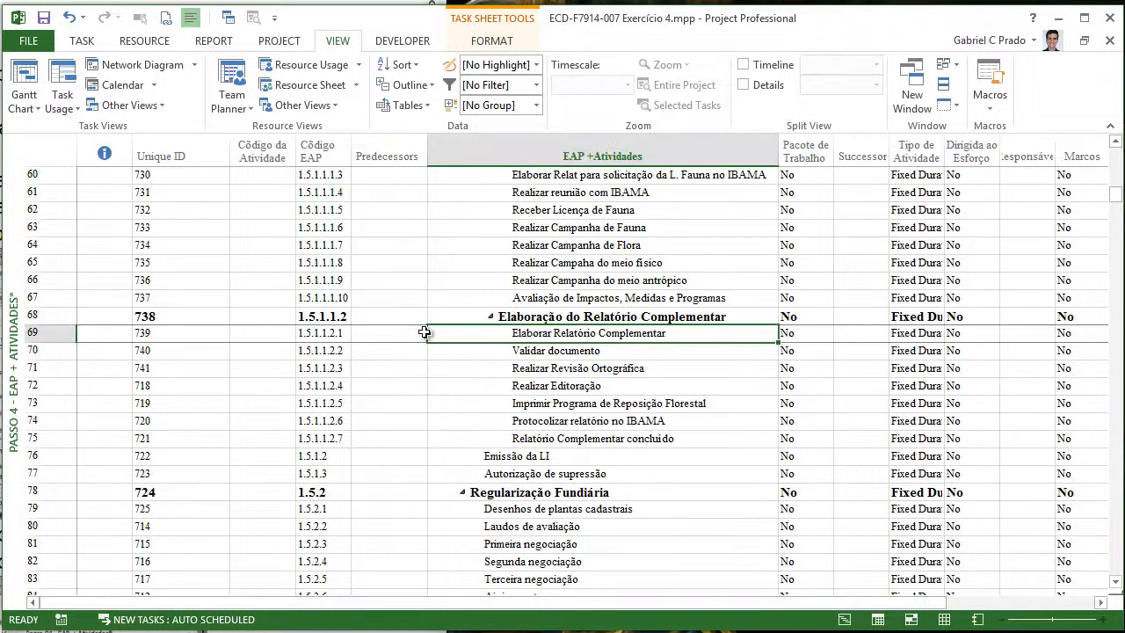
key("Down")
key("Down")
key("Down")
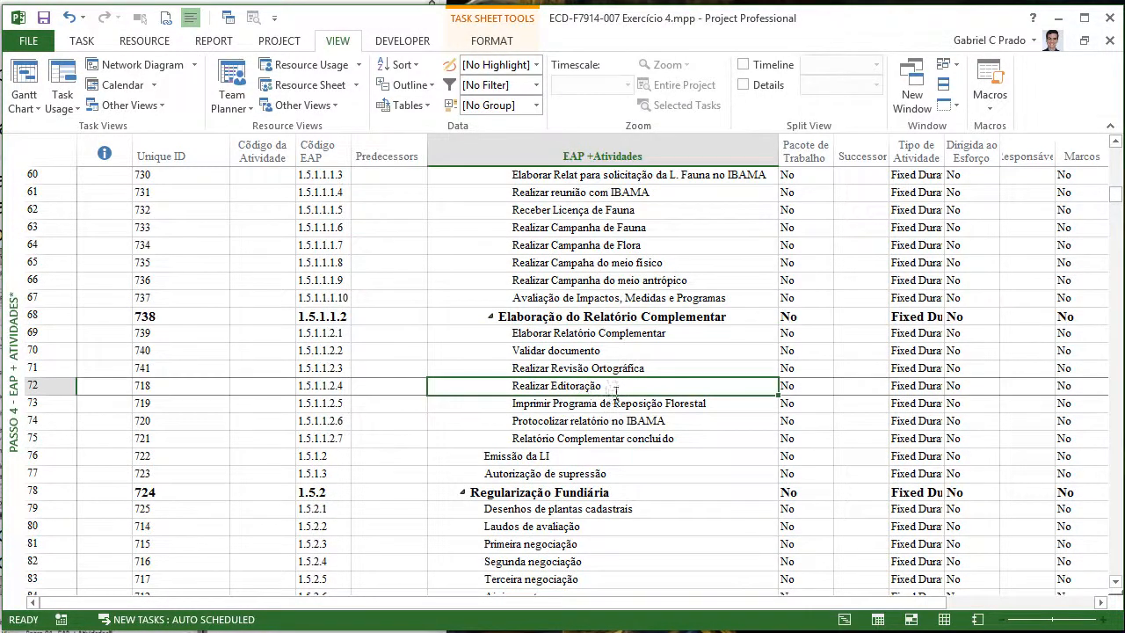
- Examine the Regularização Fundiária negotiation activities and the Projeto Executivo Civil activities down to Obras Civis
scroll(573, 413, "down", 4)
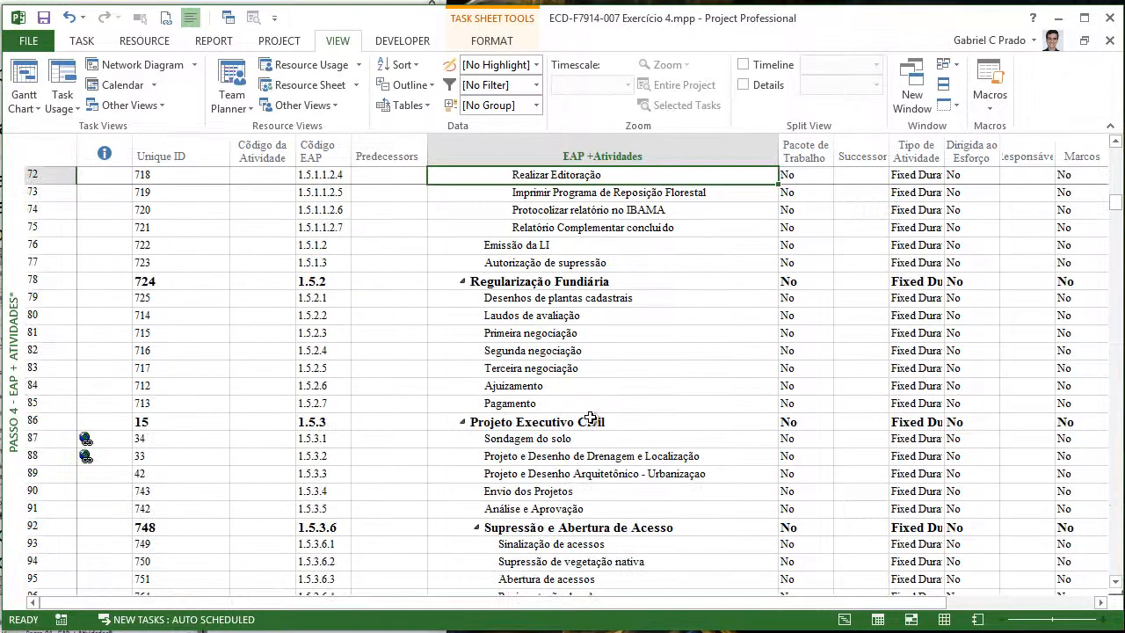
left_click_drag(531, 299, 526, 354)
left_click(571, 333)
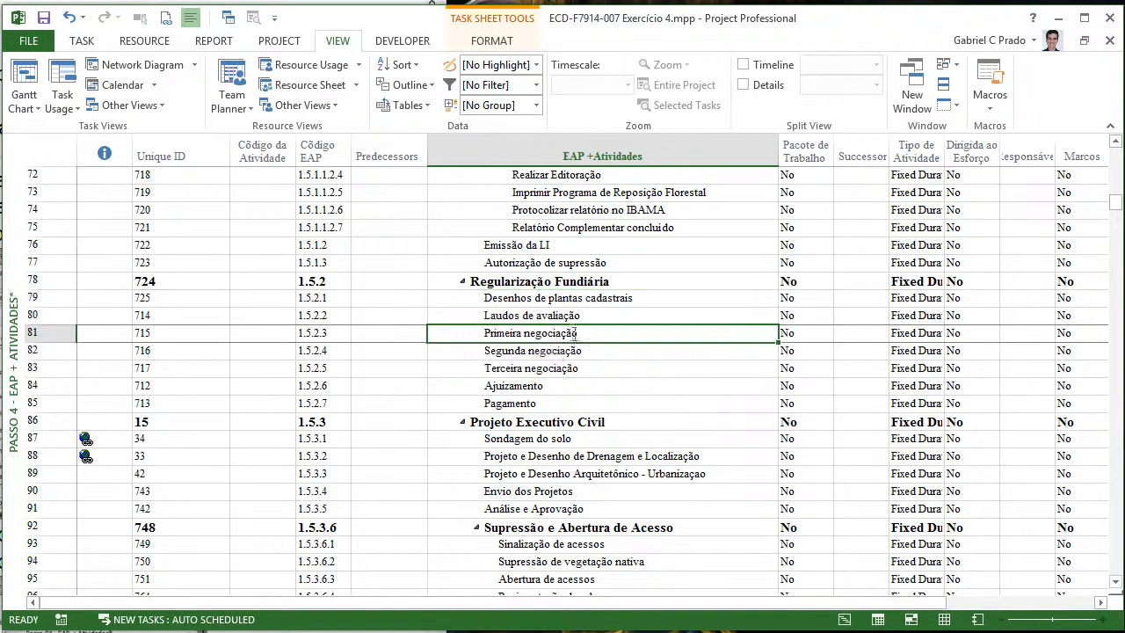
left_click(555, 352)
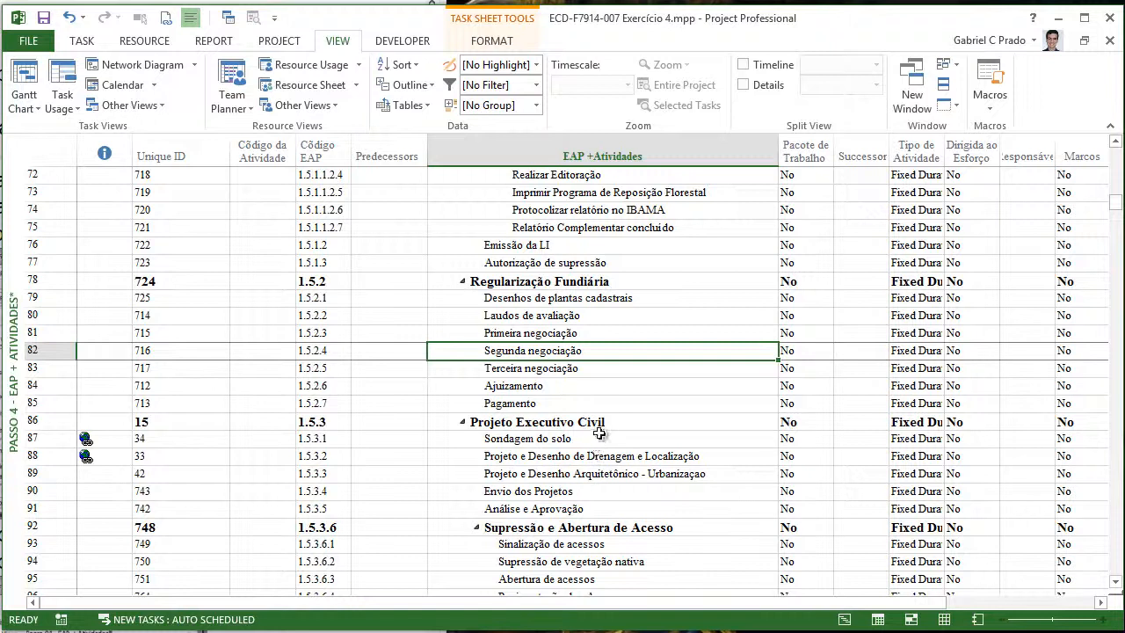
scroll(595, 426, "down", 9)
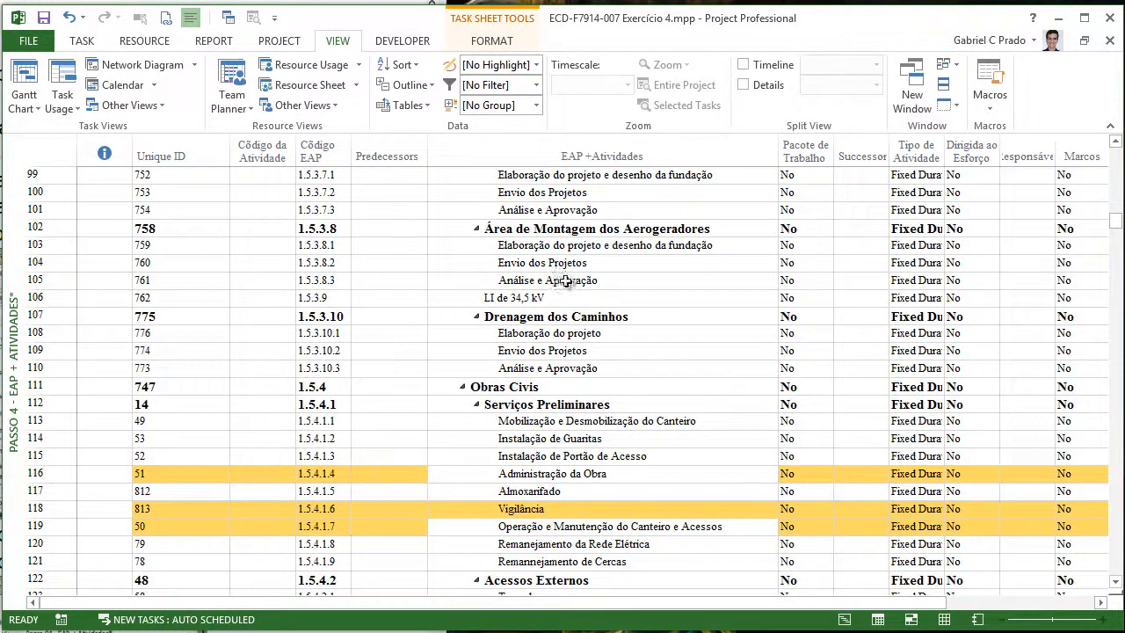
scroll(606, 373, "up", 3)
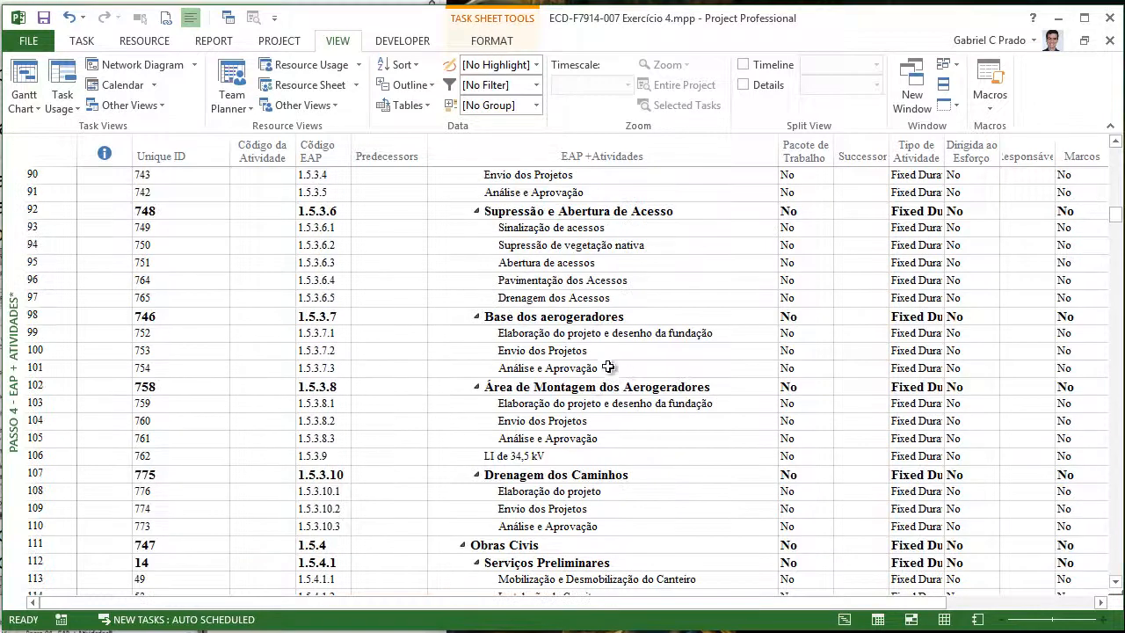
- Examine the Supressão e Abertura de Acesso activities and recheck the Campanha de Campo tasks under Usina
left_click(588, 265)
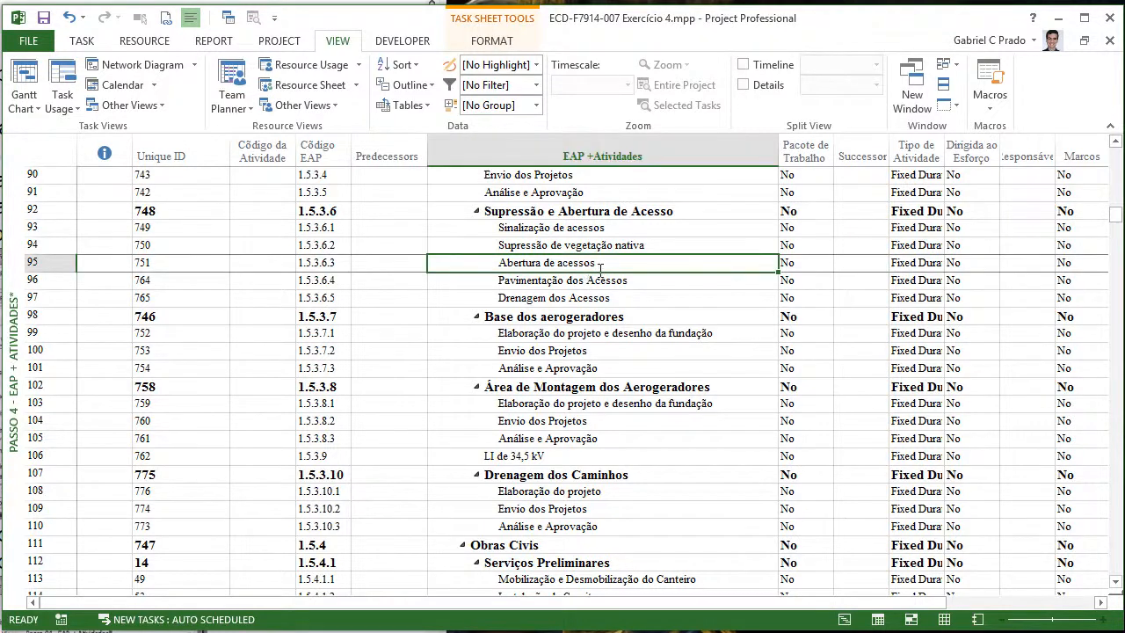
left_click(602, 212)
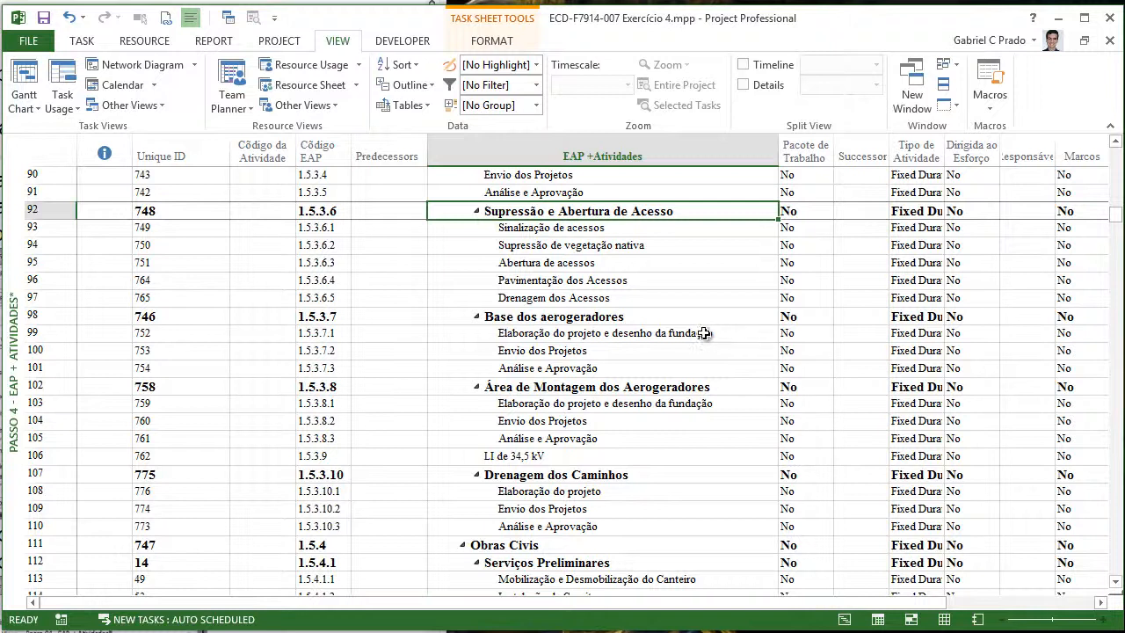
scroll(712, 351, "up", 17)
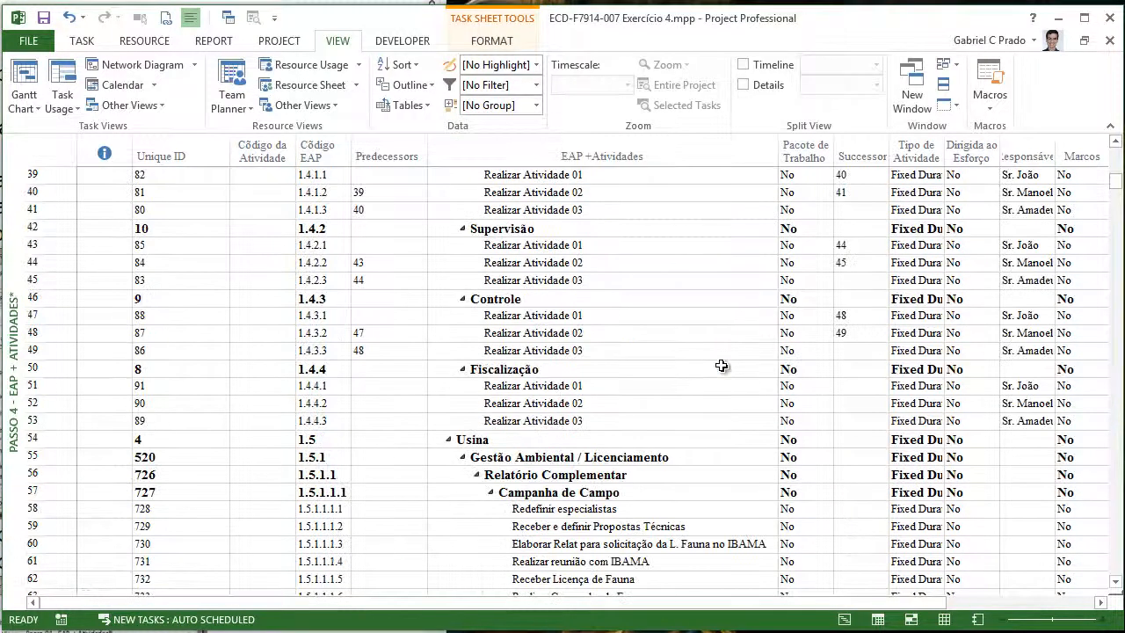
scroll(1072, 261, "down", 6)
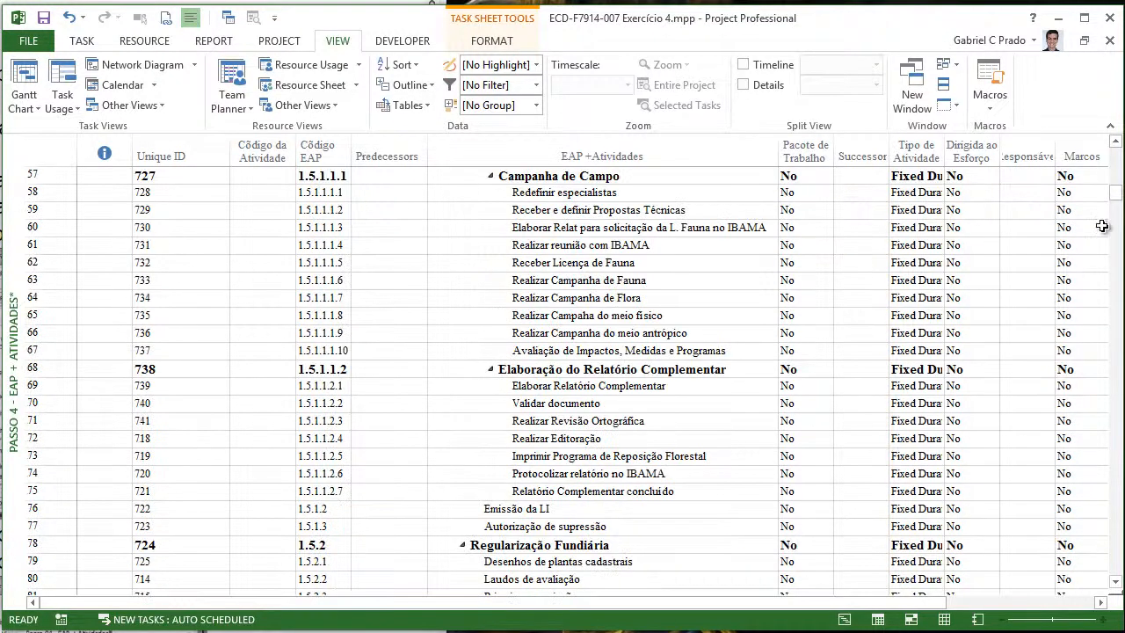
- Examine the Campanha de Campo and Elaboração do Relatório Complementar activities under Gestão Ambiental / Licenciamento at EAP code 1.6.3.2
left_click_drag(1121, 230, 1114, 338)
scroll(539, 292, "up", 5)
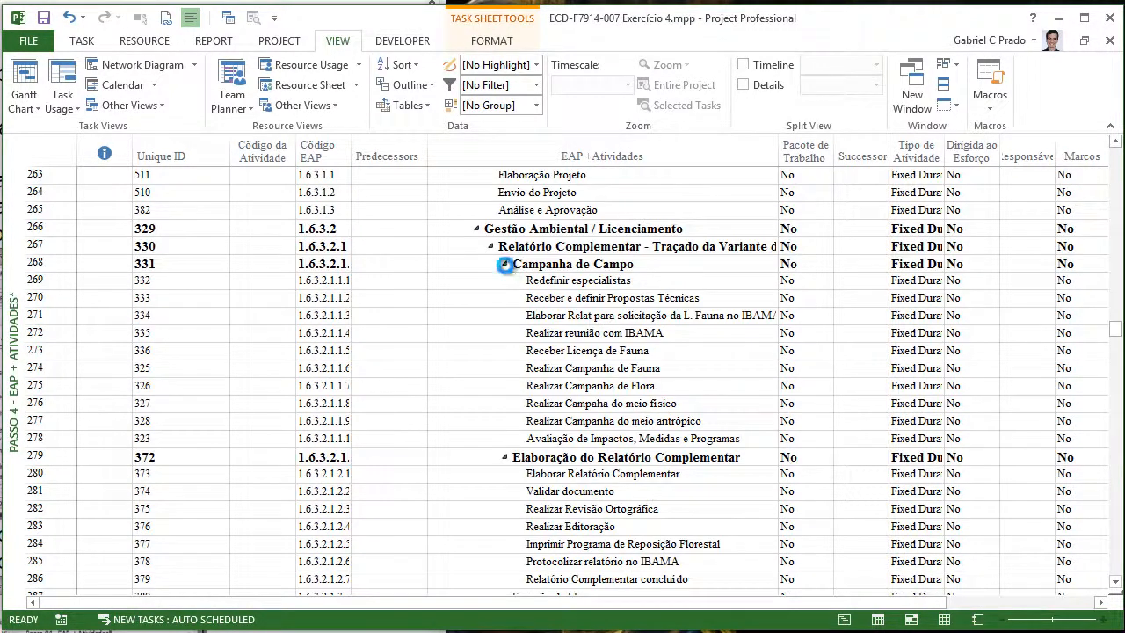
left_click(504, 264)
left_click(505, 264)
left_click_drag(574, 279, 575, 422)
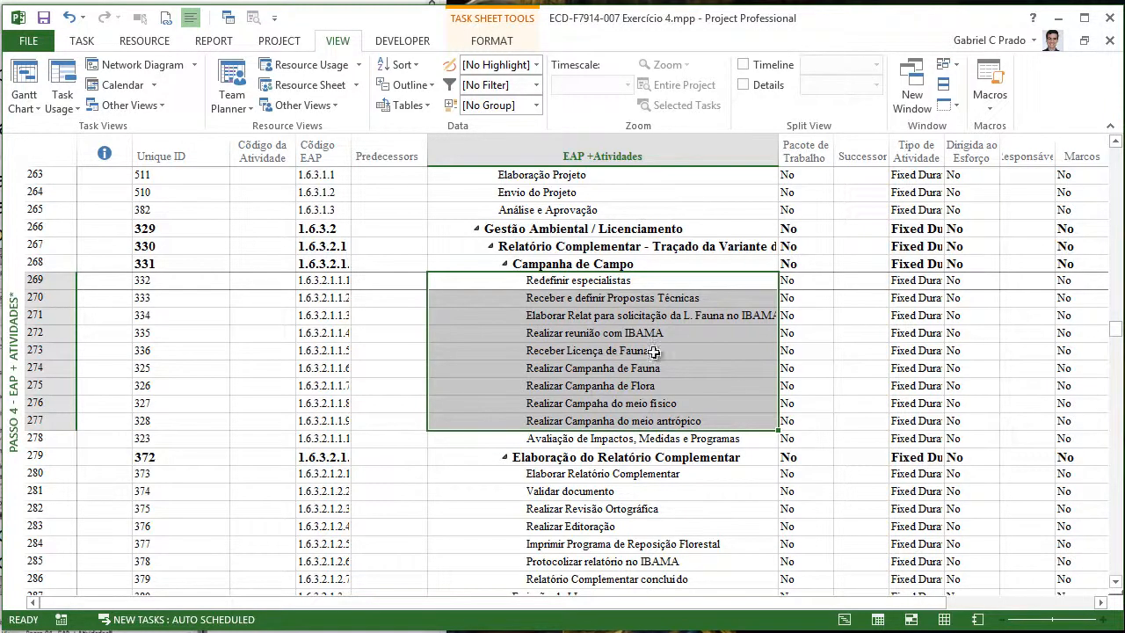
left_click(608, 510)
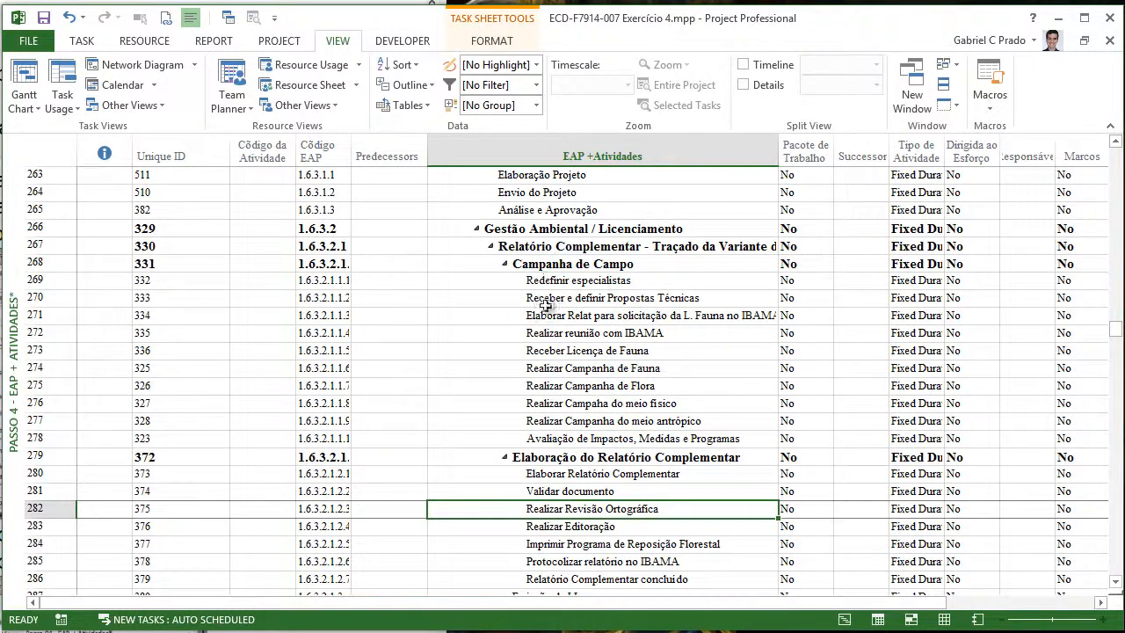
left_click_drag(544, 279, 552, 439)
- Look through the Regularização Fundiária and Obras Civis activities down to Fundações e Canaletas, and return to the Campanha de Campo tasks
scroll(651, 483, "down", 6)
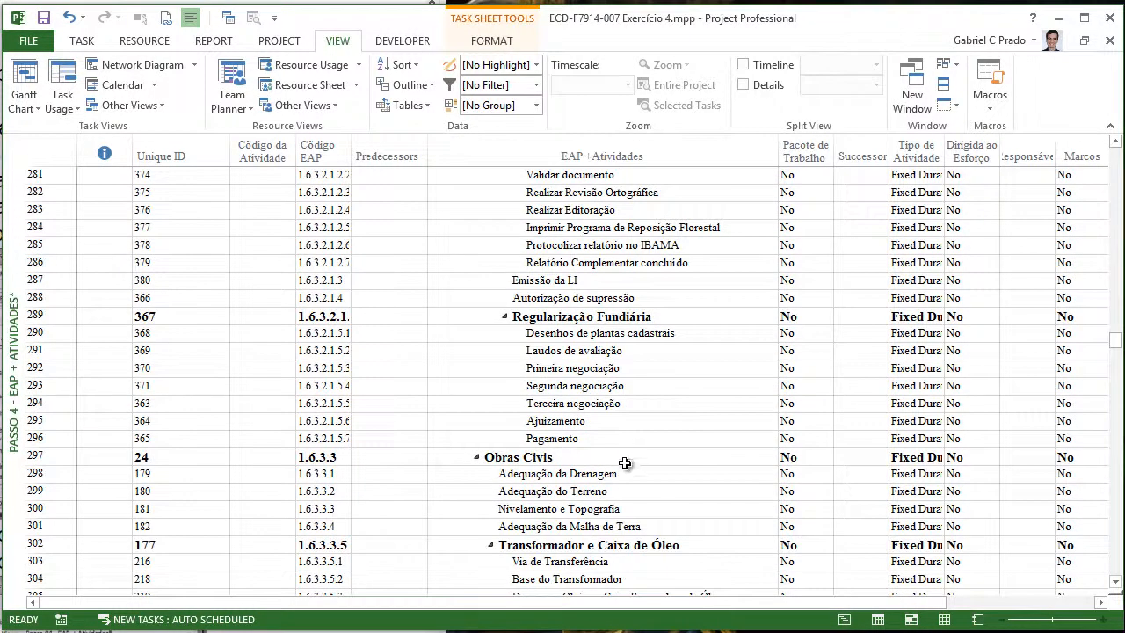
scroll(633, 474, "down", 6)
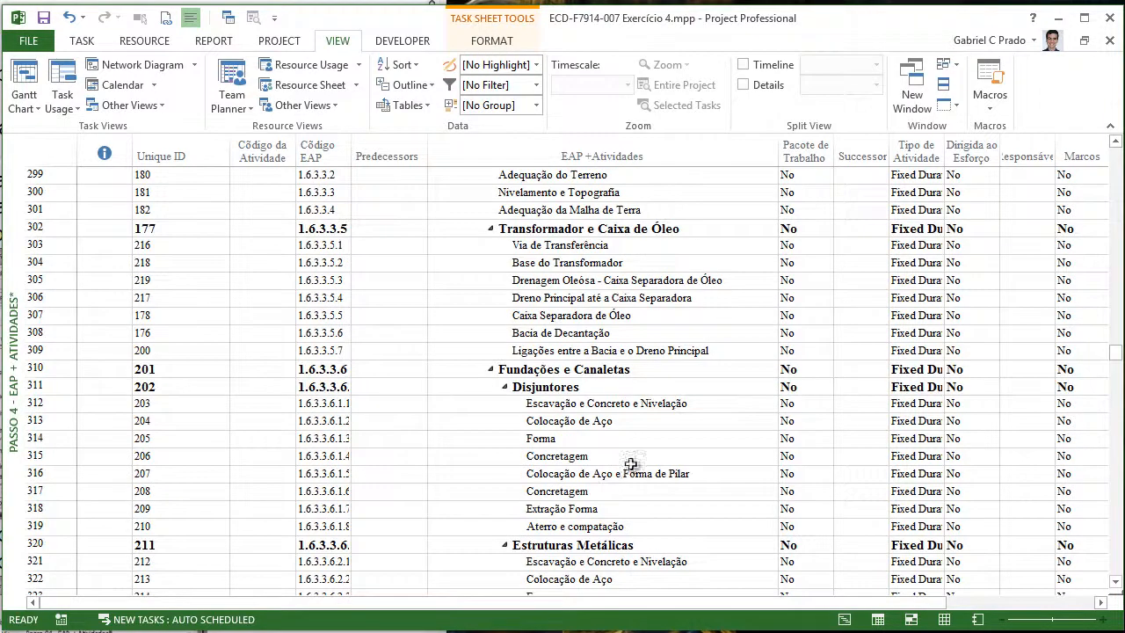
scroll(639, 488, "up", 1)
scroll(638, 488, "up", 10)
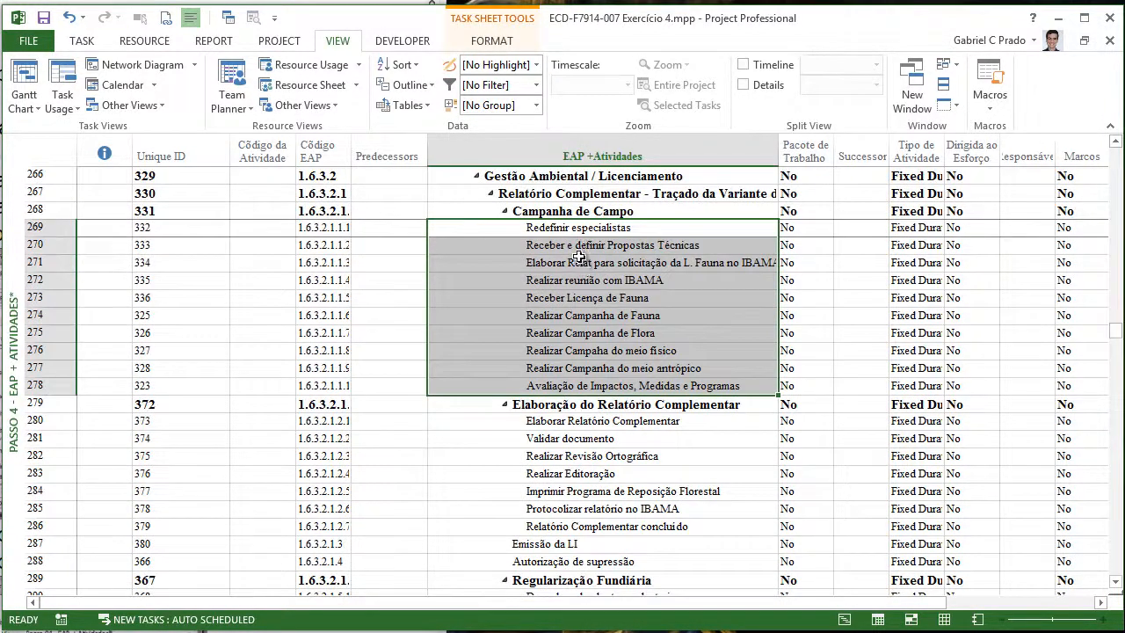
left_click(620, 472)
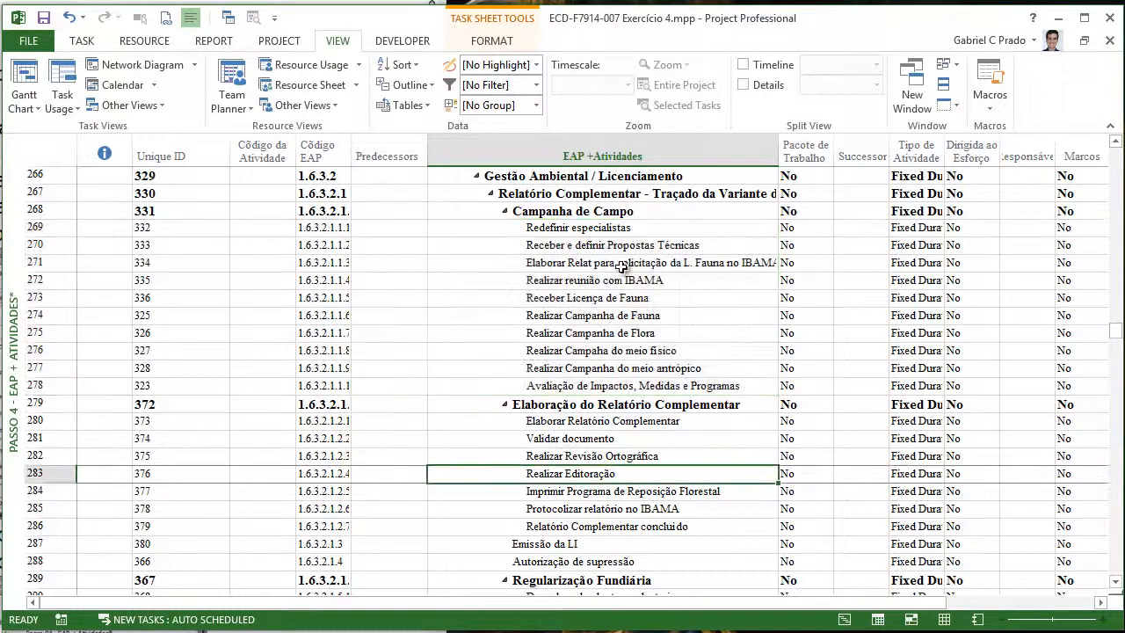
left_click_drag(567, 227, 545, 390)
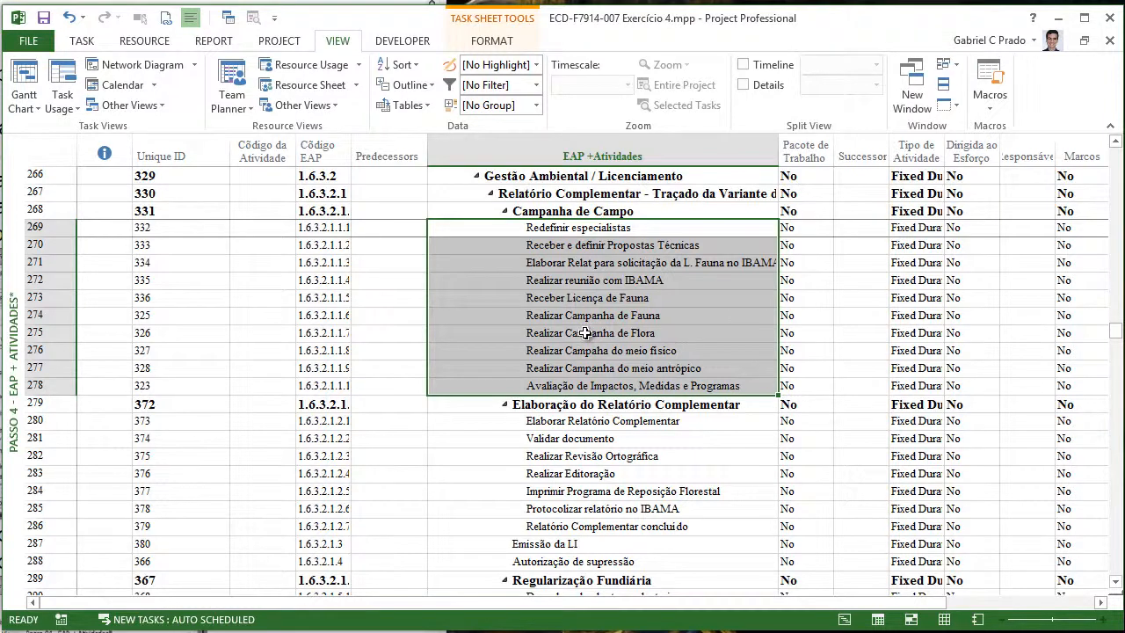
left_click(659, 455)
- Look through the foundation activities and highlight the <Nova Tarefa> placeholder tasks below Canaletas CC
scroll(659, 457, "down", 16)
left_click(1077, 262)
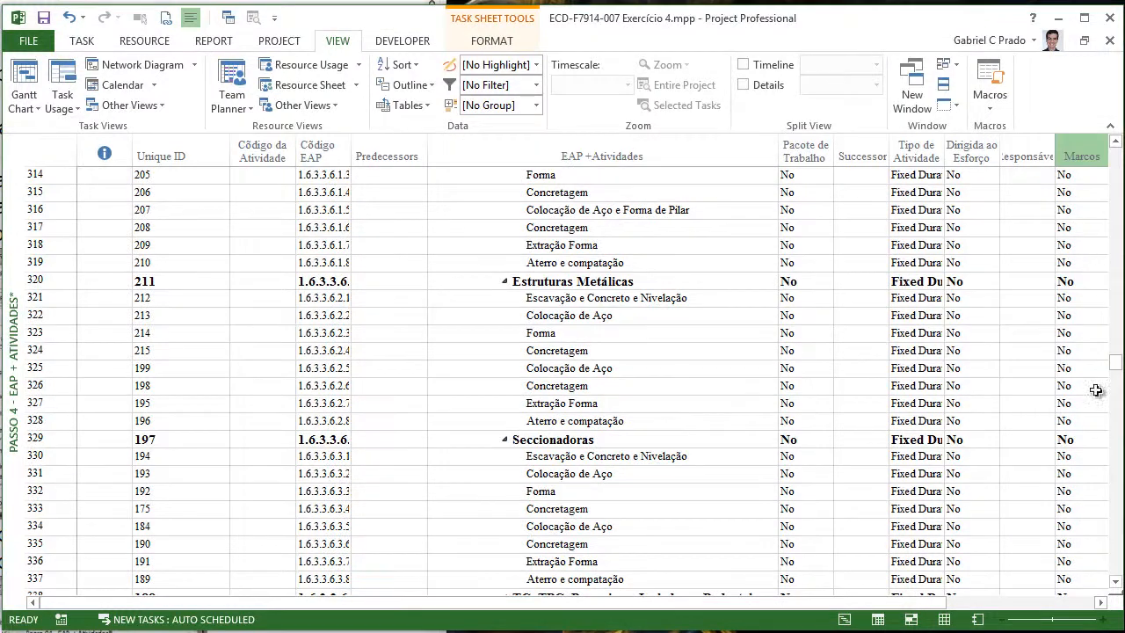
scroll(726, 457, "down", 20)
scroll(731, 436, "up", 7)
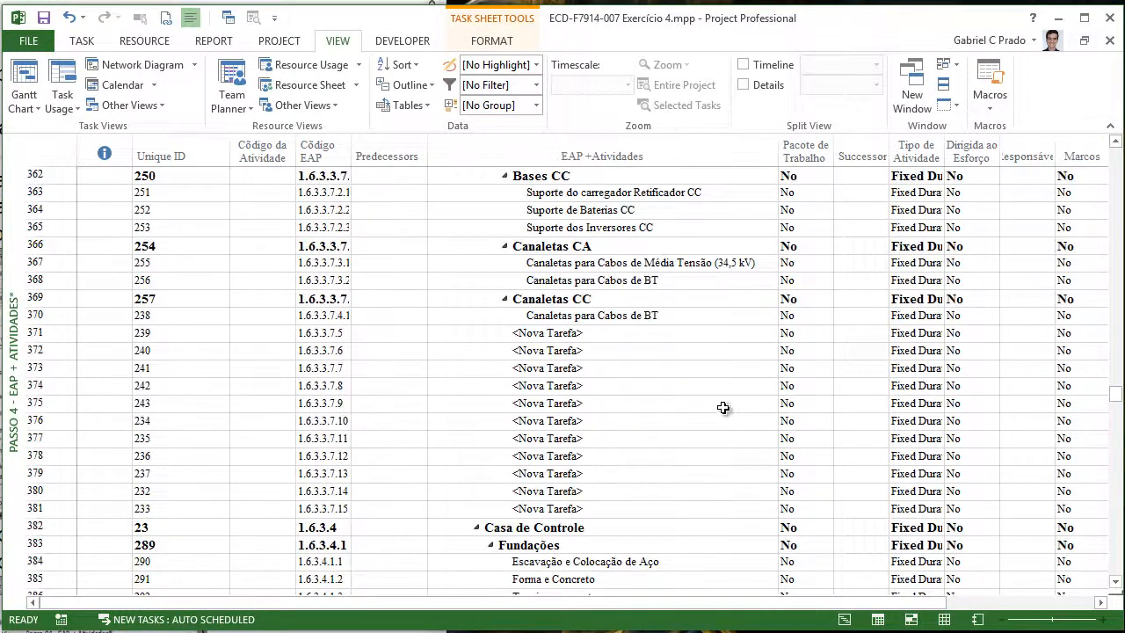
left_click_drag(590, 335, 591, 507)
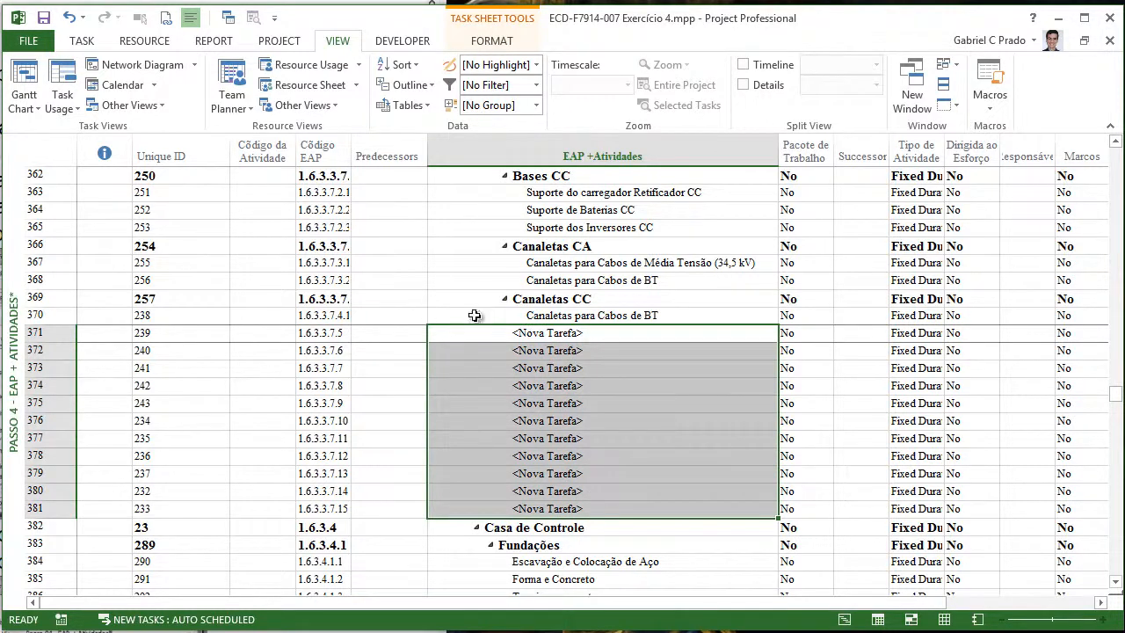
- Look through Casa de Controle and Obras Civis, and examine the Canaletas CA and Canaletas CC activities under Outras Fundações e Canaletas
scroll(527, 352, "down", 5)
scroll(648, 349, "down", 5)
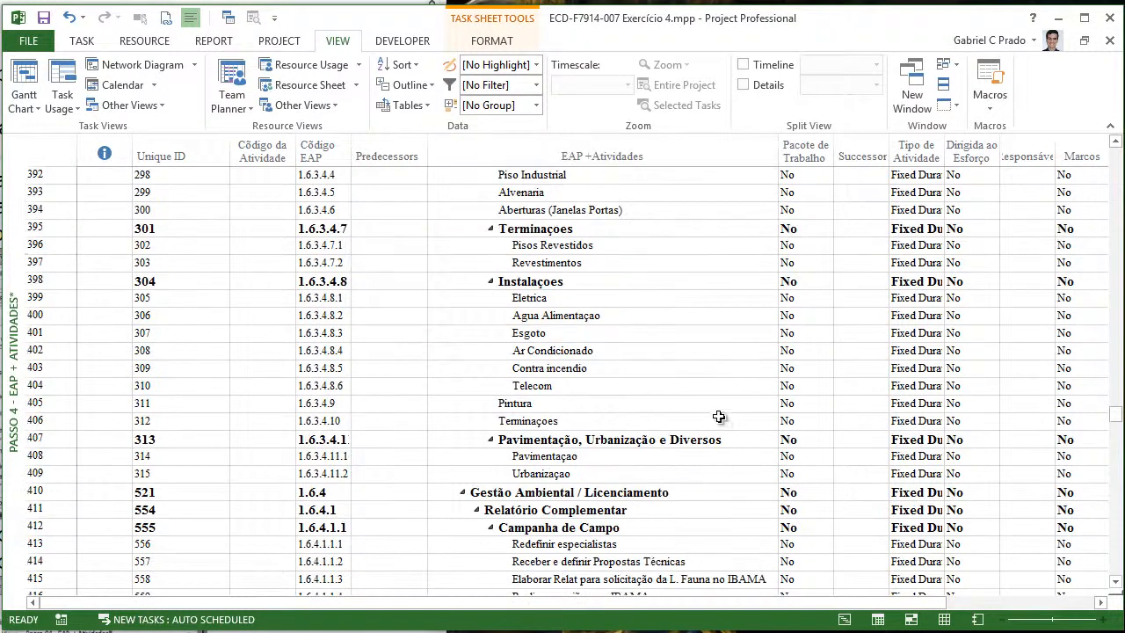
scroll(715, 420, "down", 11)
scroll(720, 426, "down", 20)
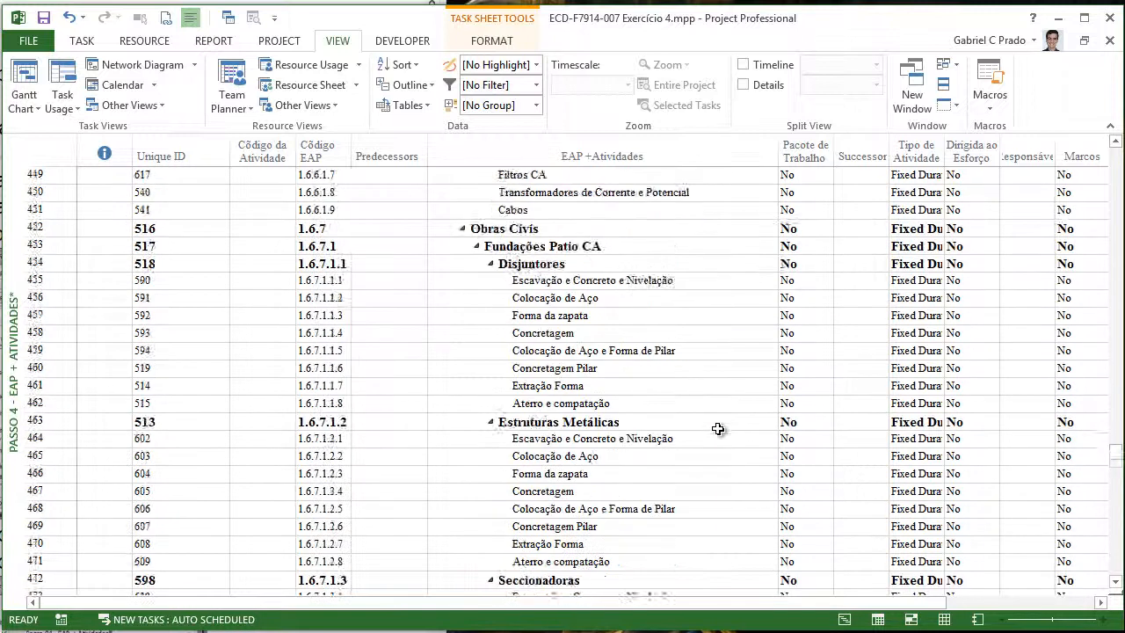
scroll(716, 457, "down", 2)
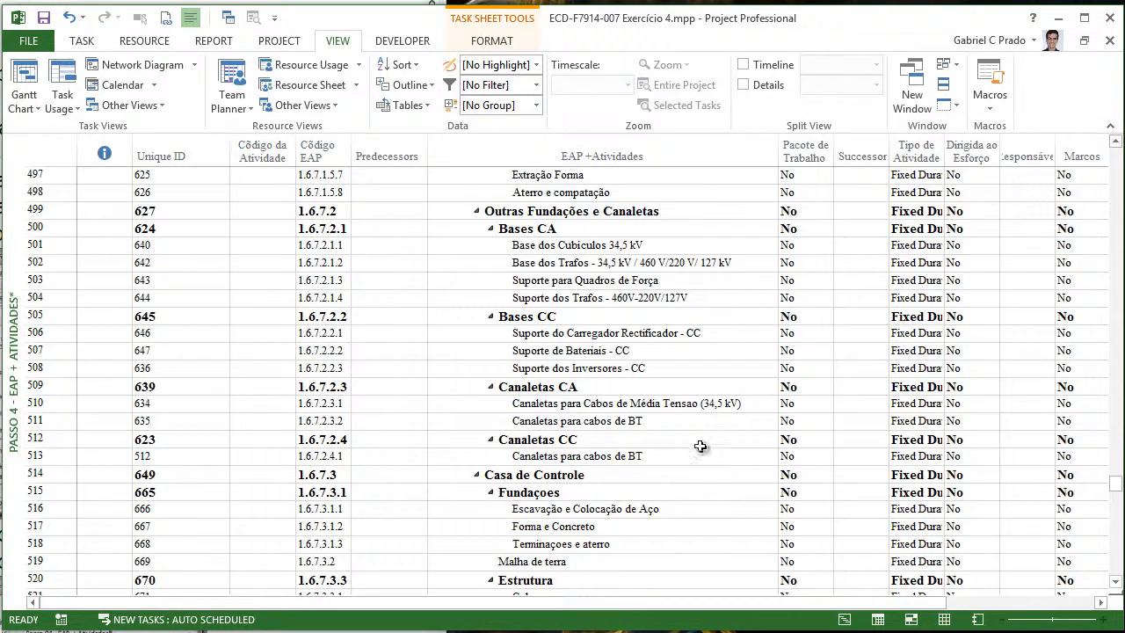
left_click(533, 421)
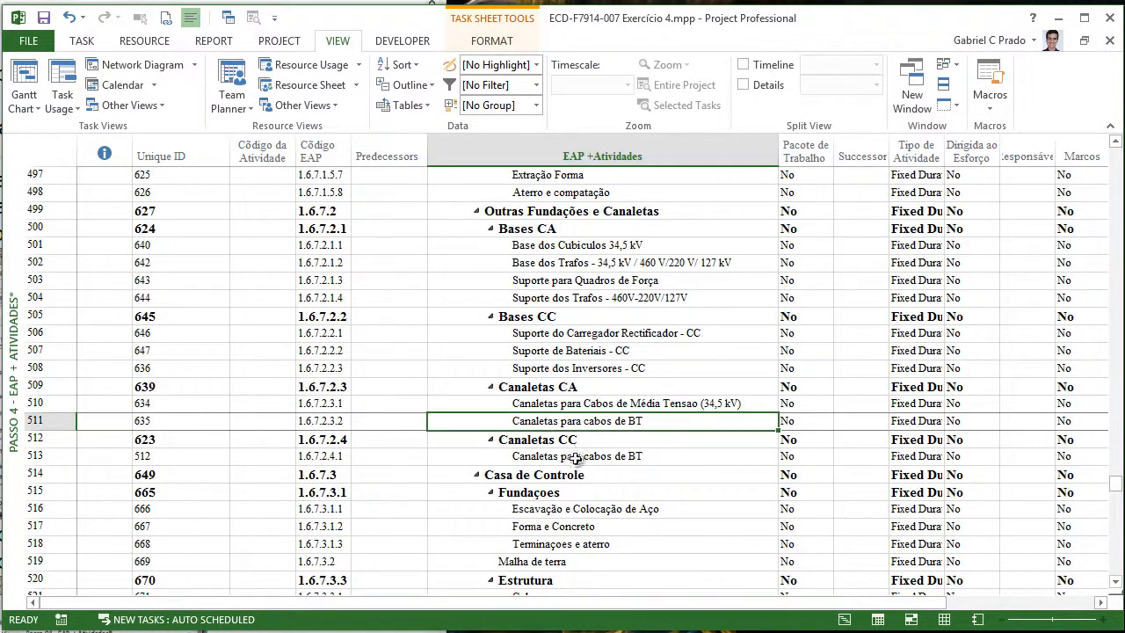
left_click(576, 456)
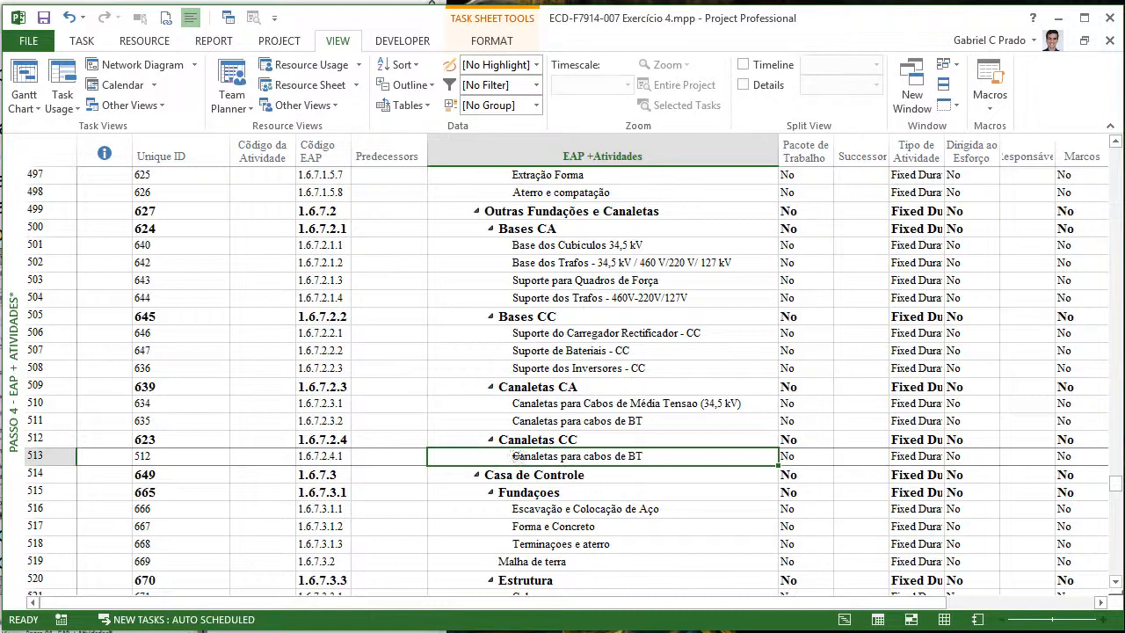
left_click(537, 441)
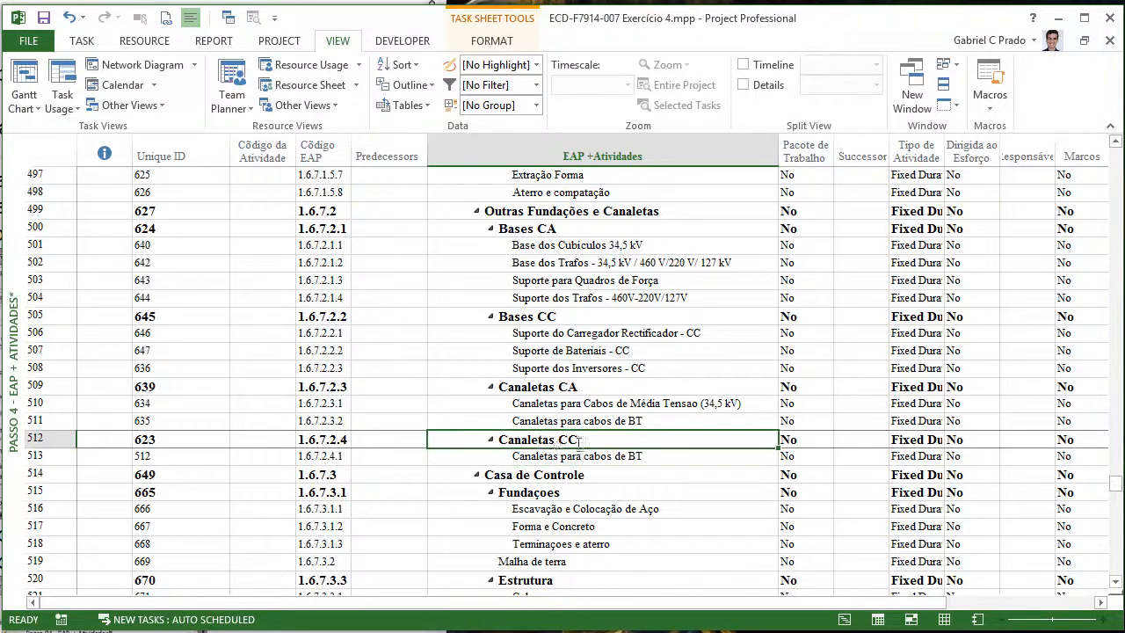
scroll(571, 461, "down", 4)
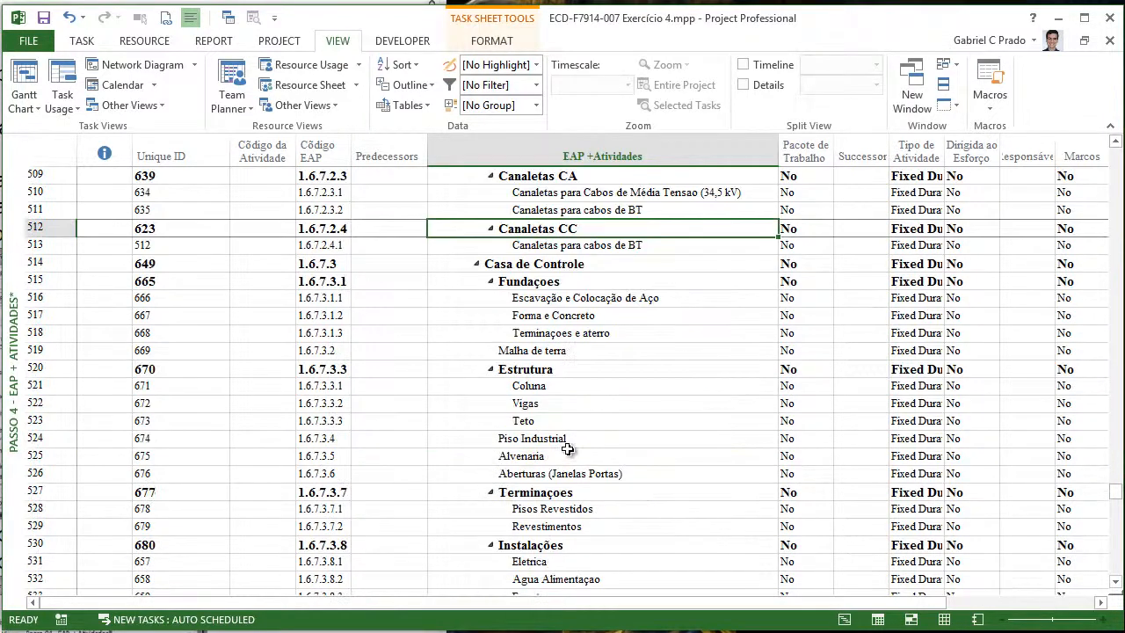
scroll(557, 288, "up", 3)
scroll(554, 237, "up", 2)
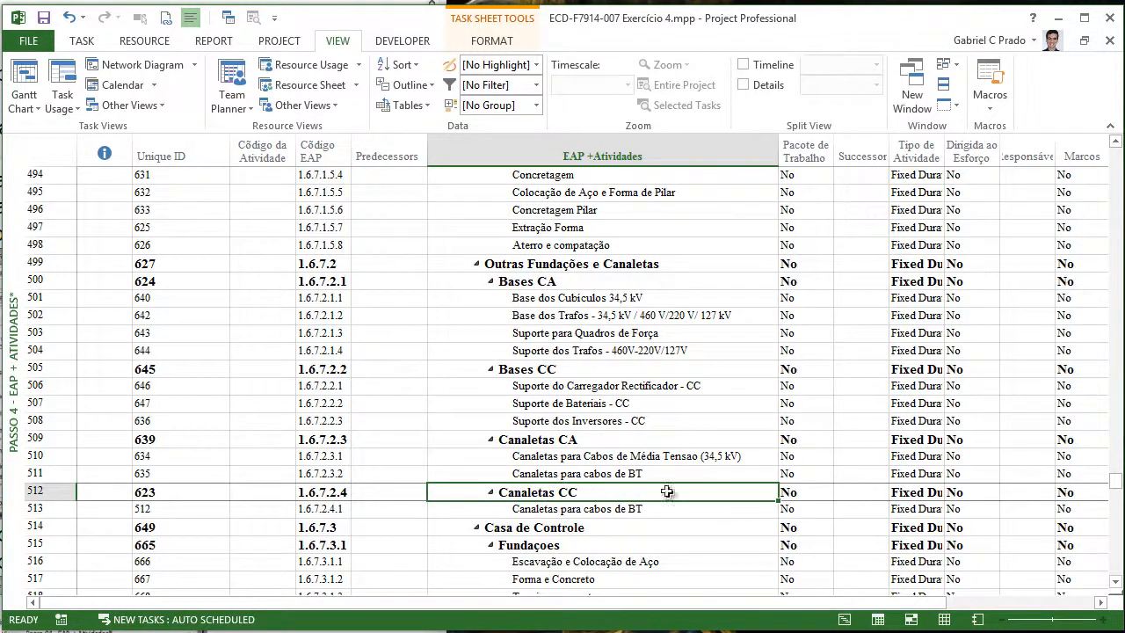
left_click(542, 512)
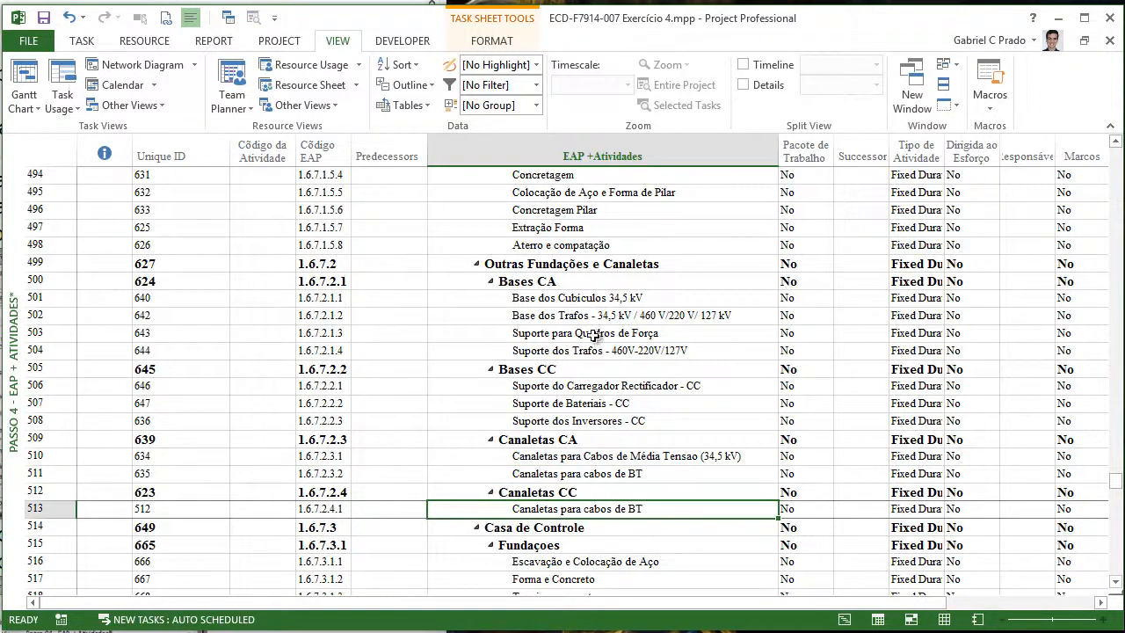
- Look through the remaining activities down to Regularização Fundiária at EAP code 1.7.1.2, and return to the start of the project
scroll(594, 336, "down", 4)
scroll(601, 419, "down", 17)
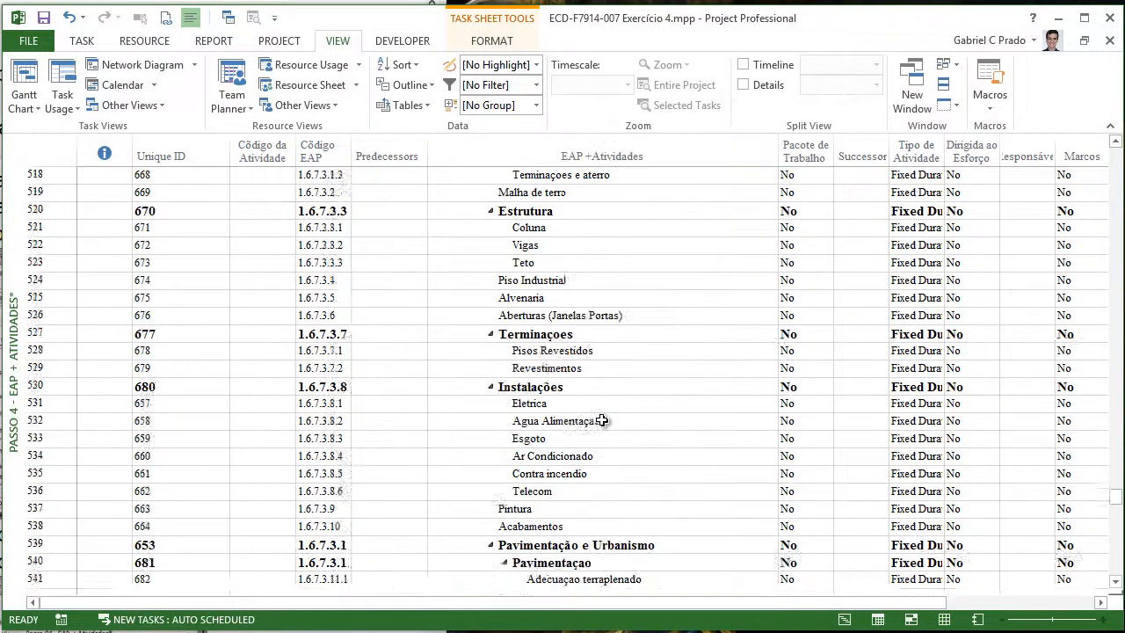
scroll(636, 458, "down", 20)
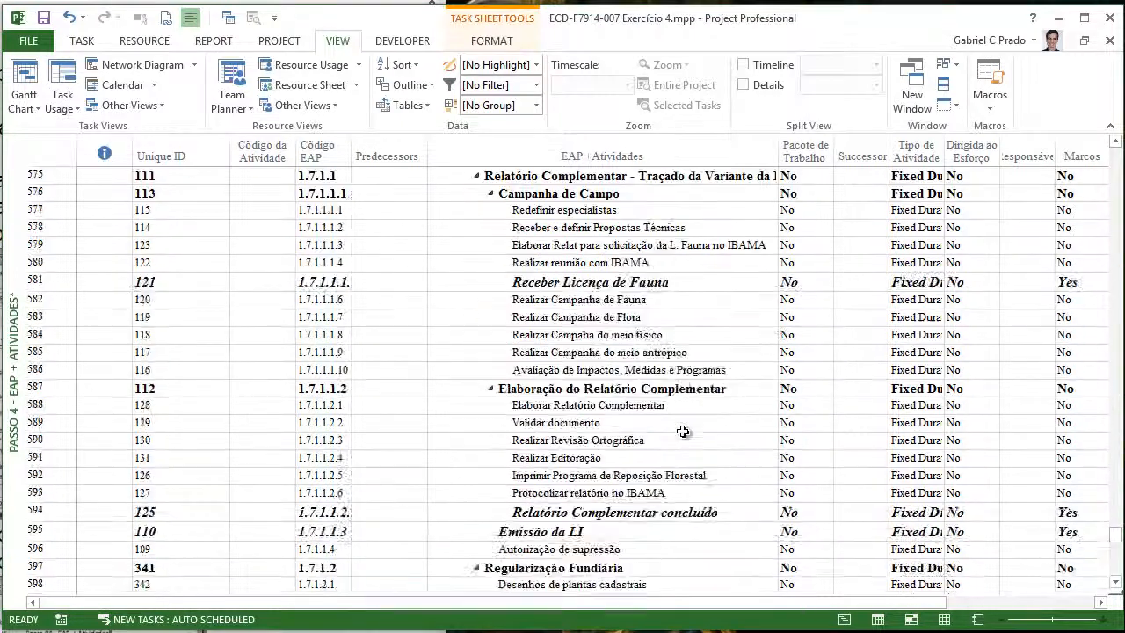
scroll(768, 462, "down", 4)
scroll(1087, 412, "up", 2)
left_click_drag(1115, 569, 1104, 184)
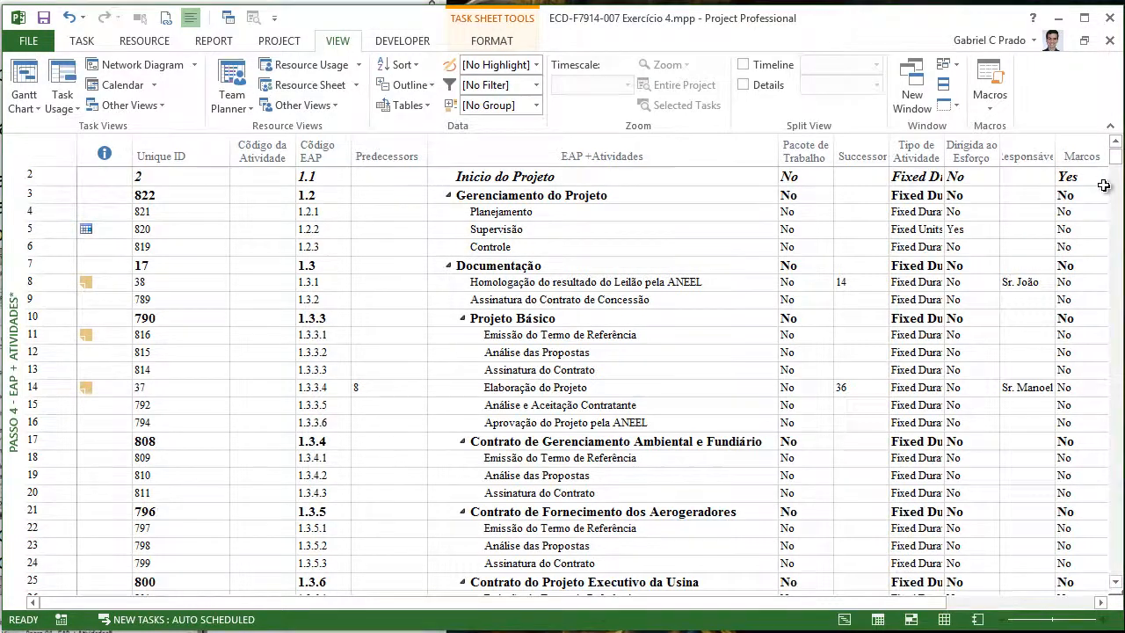
scroll(1103, 185, "up", 1)
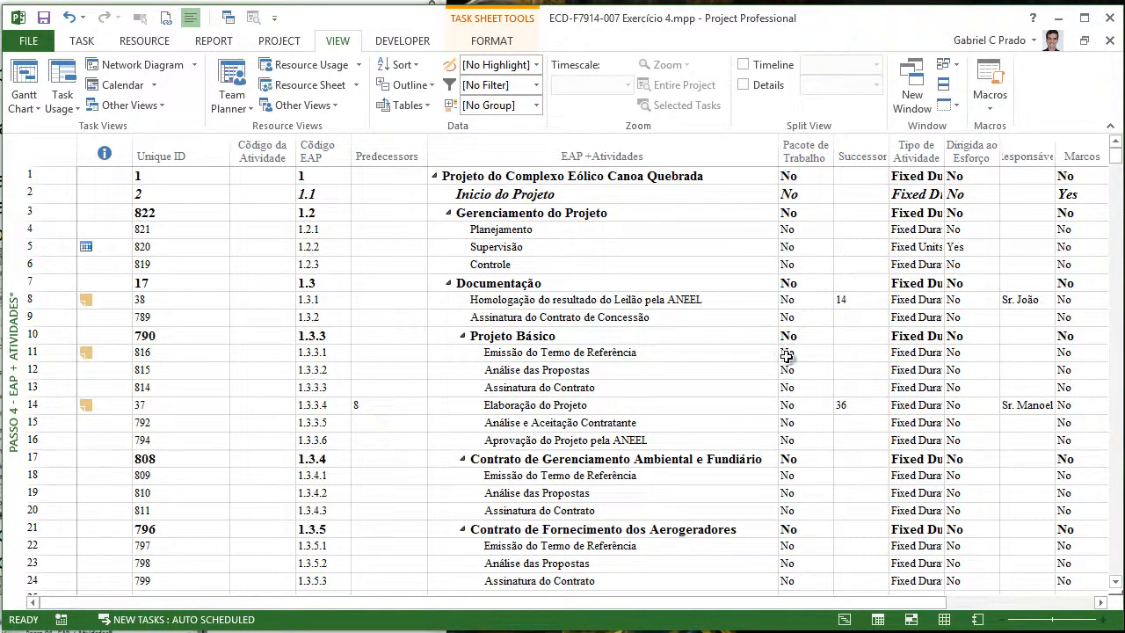
- Set Pacote de Trabalho to Yes for Campanha de Campo under Relatório Complementar in the Usina phase
scroll(787, 355, "down", 14)
scroll(763, 424, "down", 2)
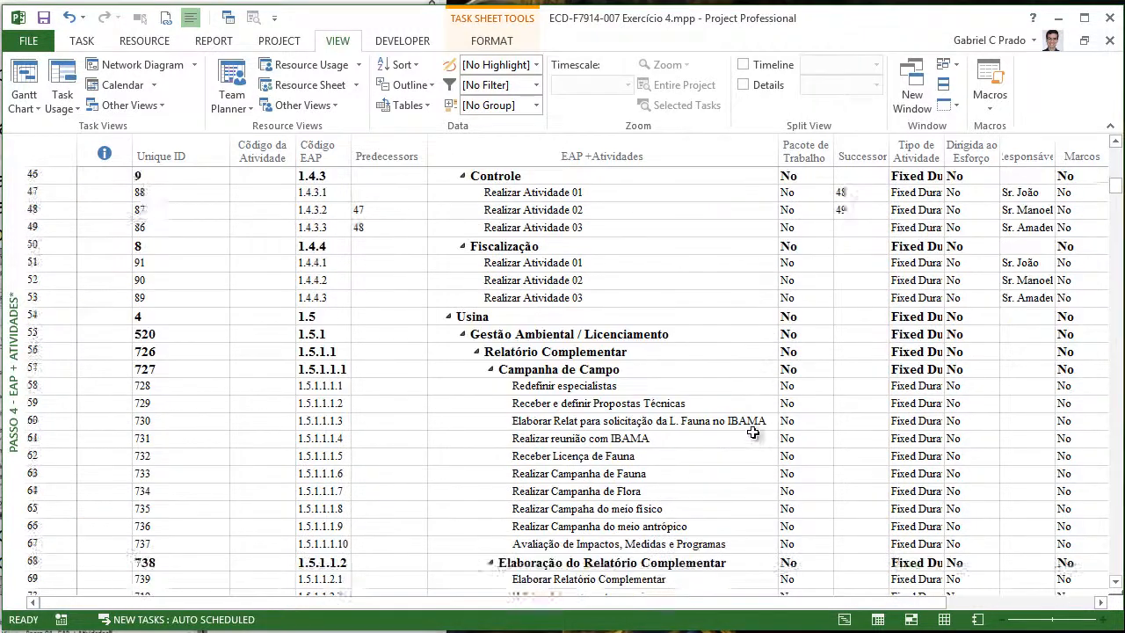
left_click(806, 321)
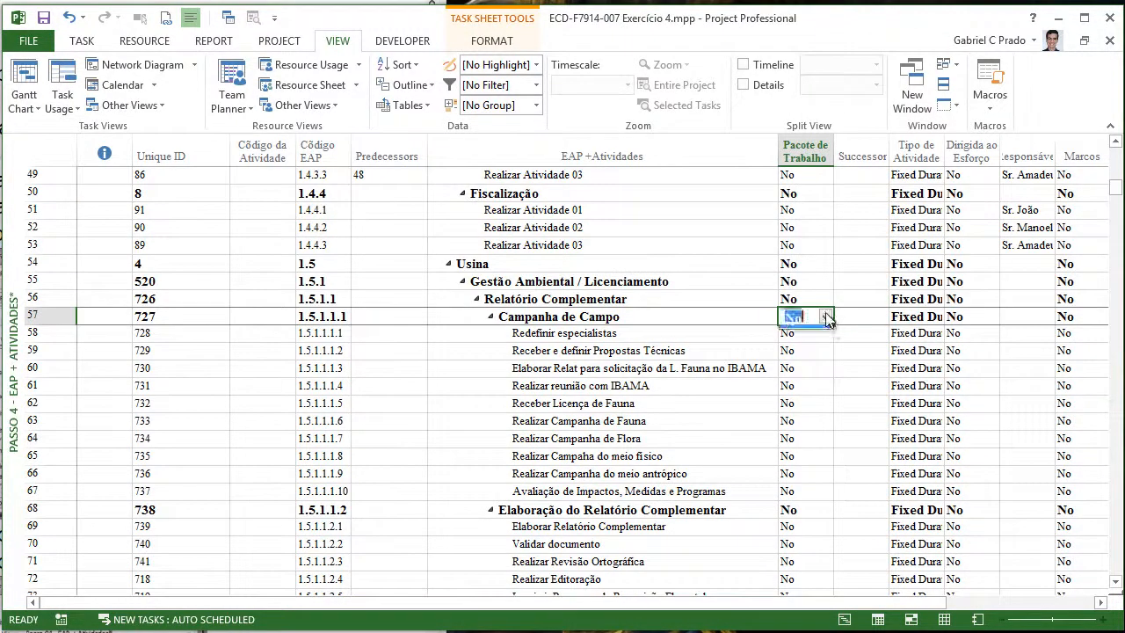
left_click(829, 320)
left_click(793, 334)
- Set Pacote de Trabalho to Yes for Elaboração do Relatório Complementar in the Usina phase
left_click(791, 510)
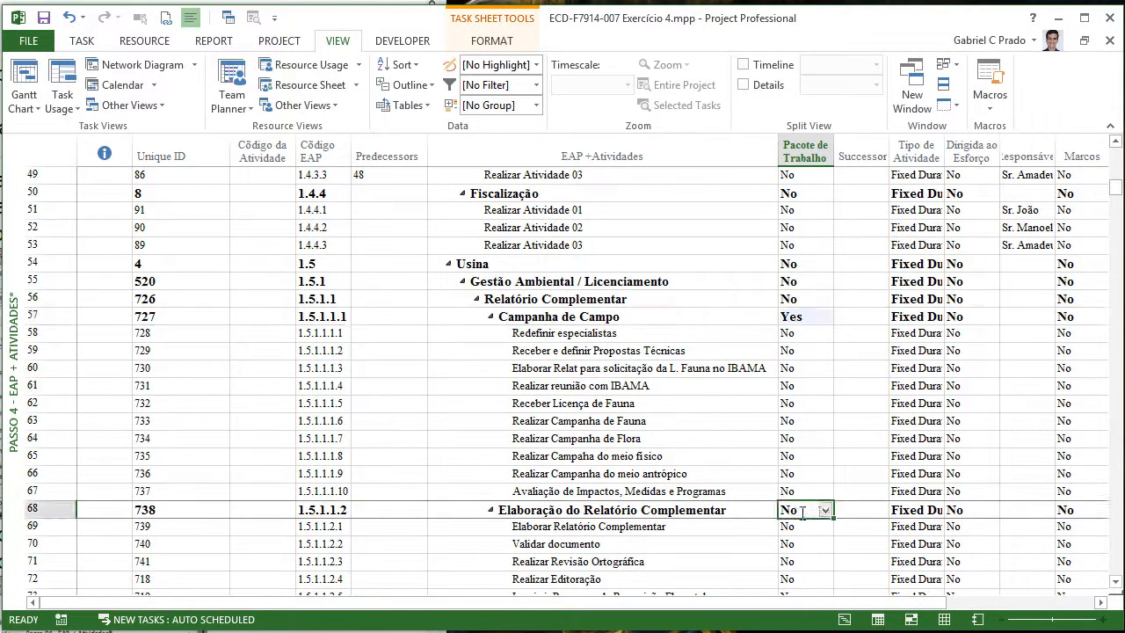
scroll(808, 492, "down", 2)
left_click(825, 404)
left_click(800, 421)
- Review the Gestão Ambiental / Licenciamento breakdown and its tasks down to Regularização Fundiária
left_click(747, 473)
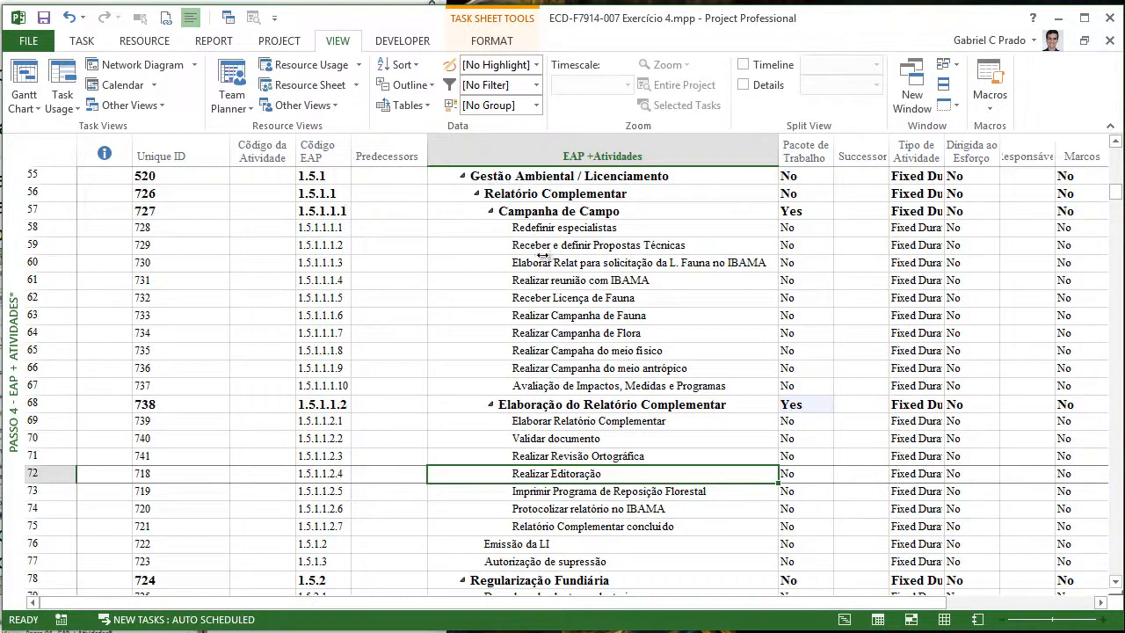
left_click(708, 179)
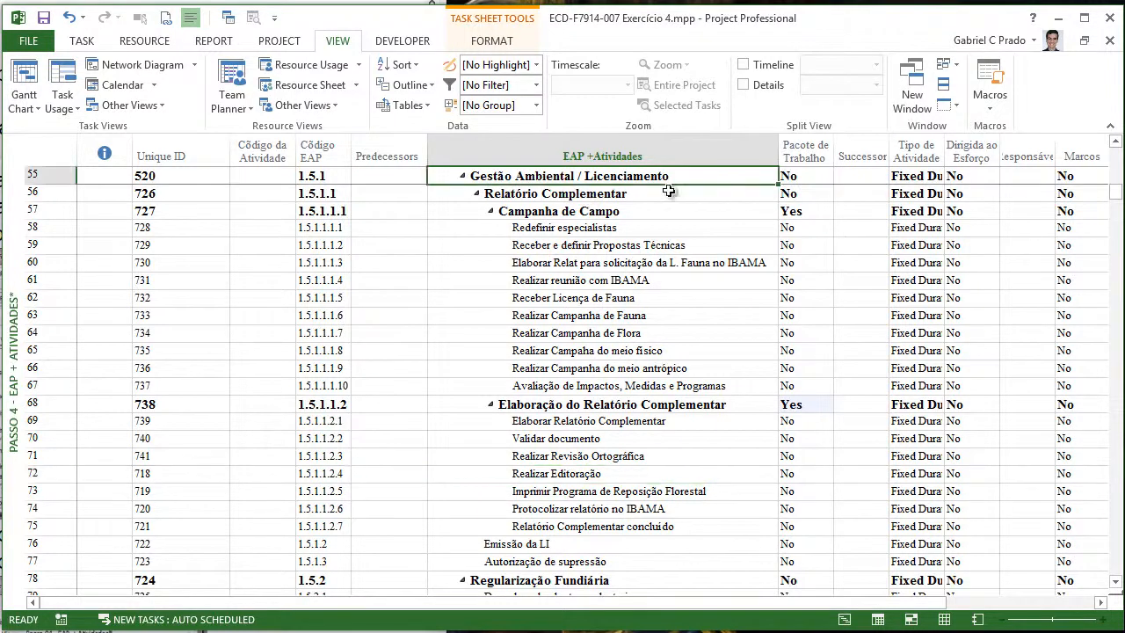
left_click(746, 215)
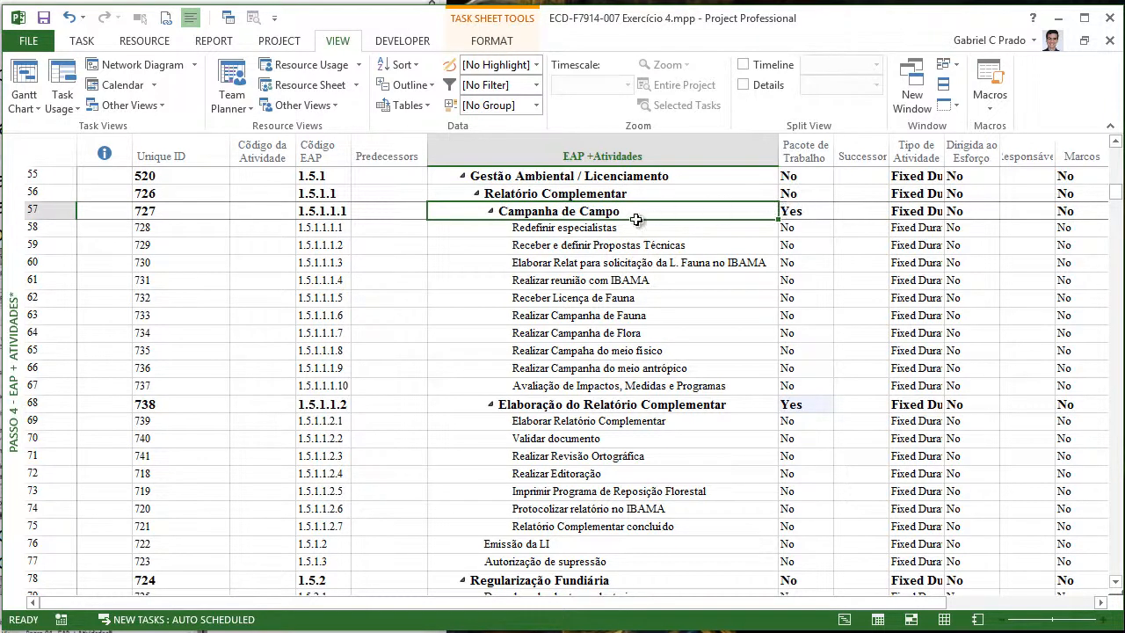
scroll(552, 306, "down", 4)
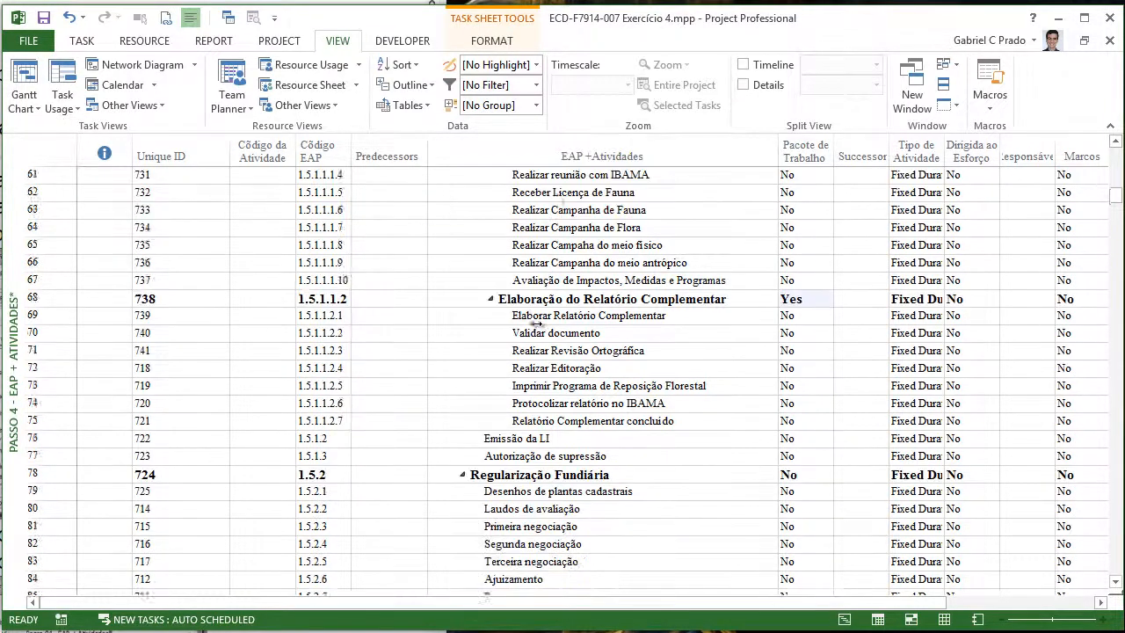
- Set Pacote de Trabalho to Yes for Regularização Fundiária at EAP code 1.5.2
left_click(810, 374)
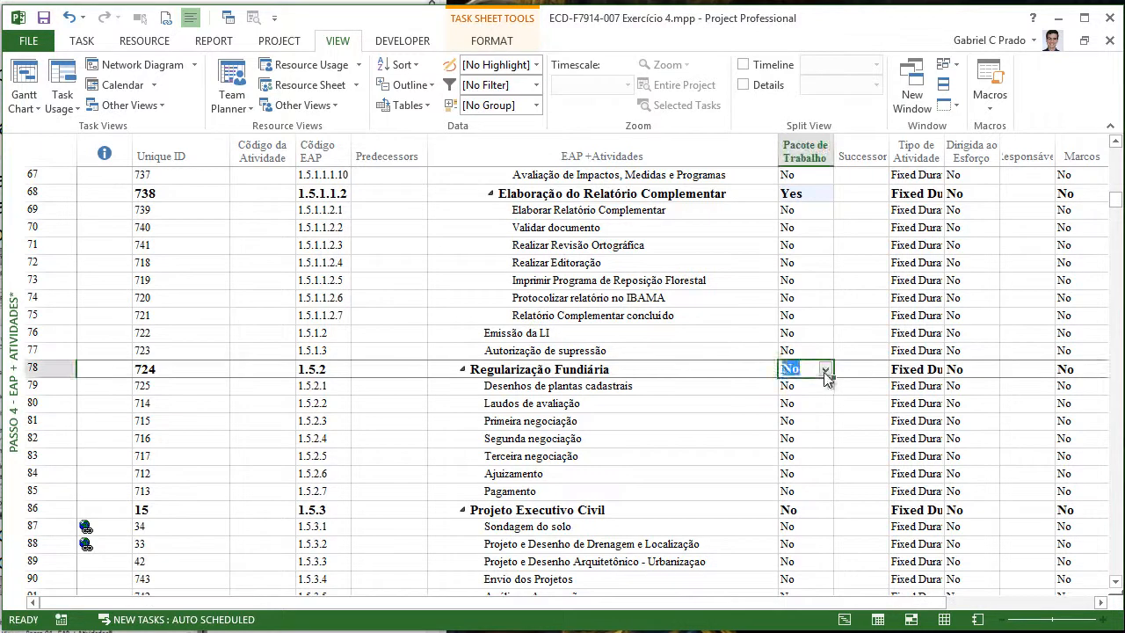
left_click(825, 369)
left_click(790, 381)
scroll(771, 397, "down", 1)
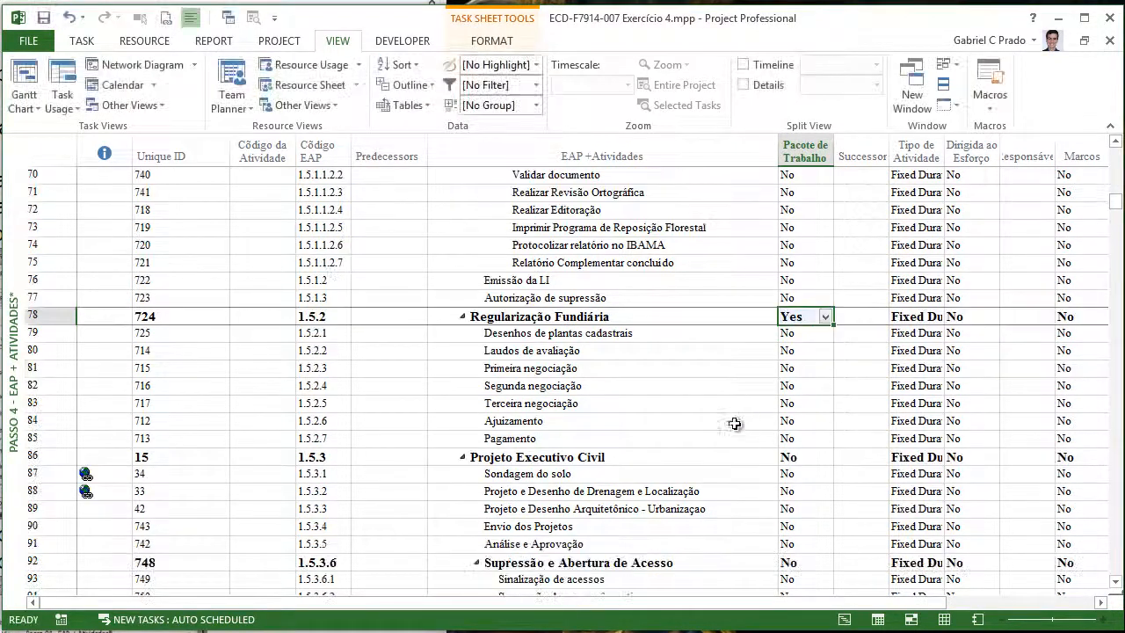
- Examine Projeto Executivo Civil and the activities directly under it, from Sondagem do solo to Análise e Aprovação
left_click(629, 458)
left_click(802, 456)
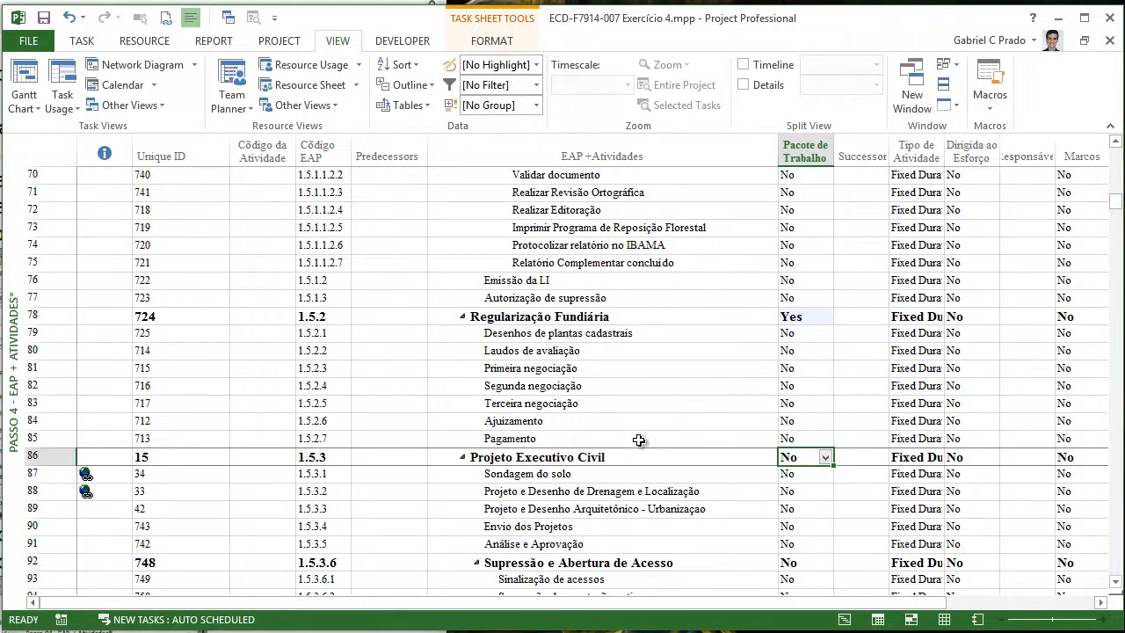
scroll(631, 445, "down", 5)
left_click_drag(512, 211, 499, 279)
left_click(512, 211)
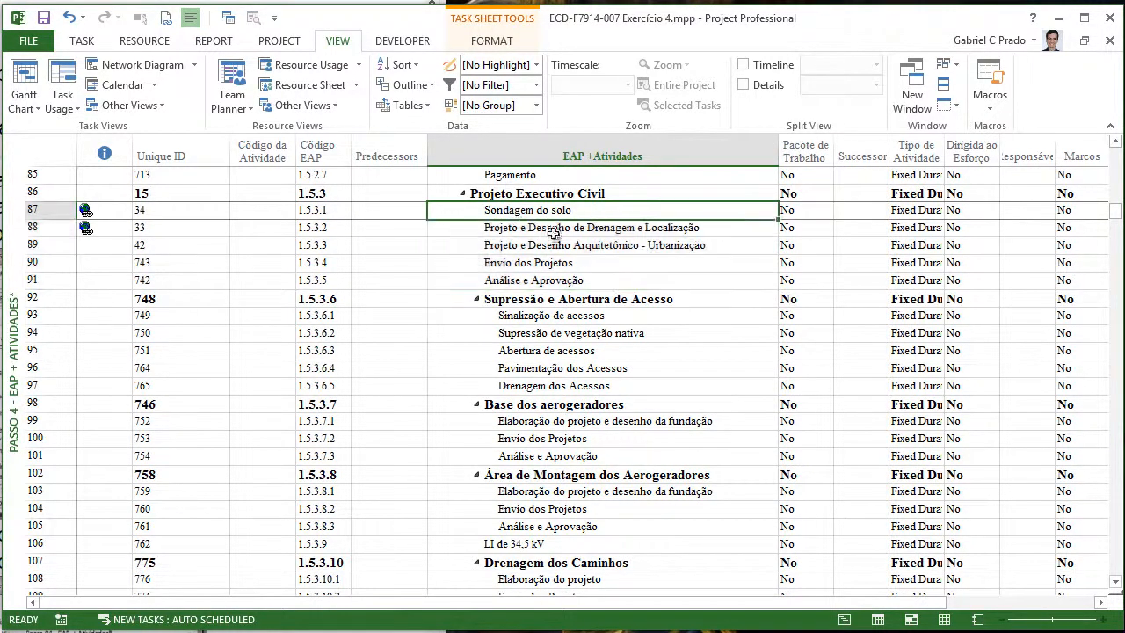
left_click(533, 227)
left_click(541, 246)
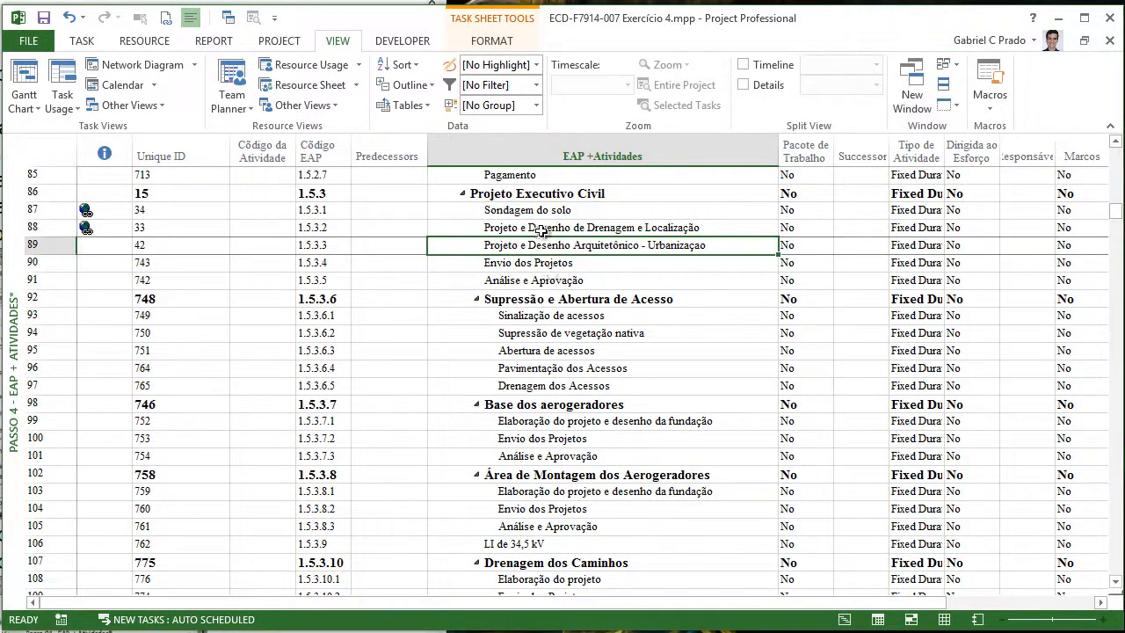
- Set Pacote de Trabalho to Yes for Supressão e Abertura de Acesso under Projeto Executivo Civil
left_click(475, 298)
left_click(475, 299)
left_click(805, 299)
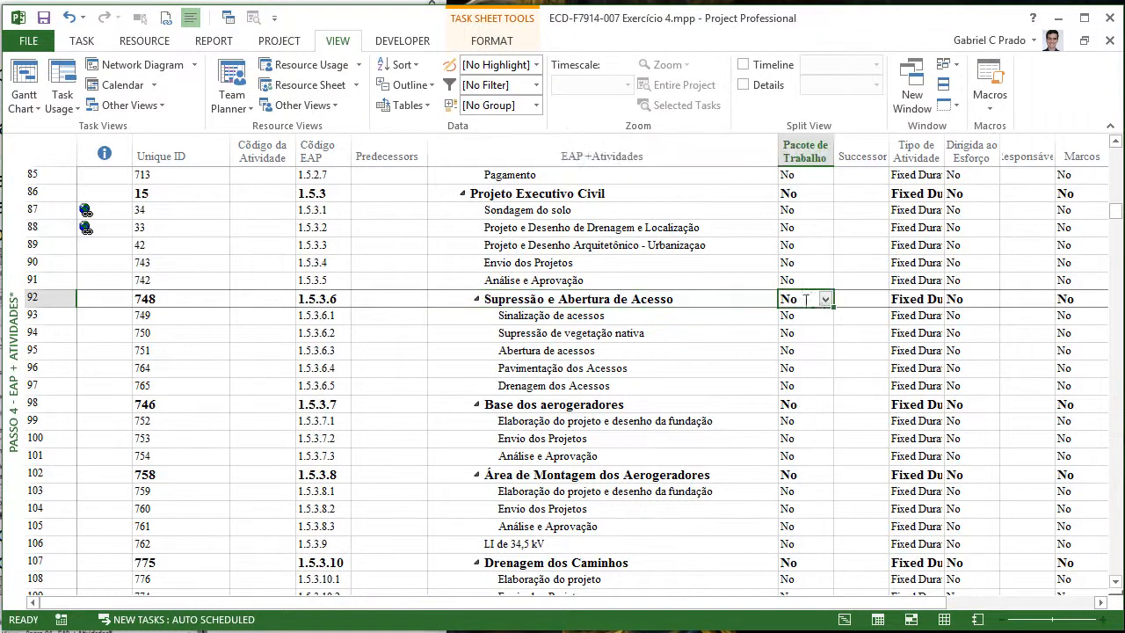
left_click(826, 299)
left_click(787, 311)
- Set Pacote de Trabalho to Yes for Base dos aerogeradores and Área de Montagem dos Aerogeradores
left_click(805, 404)
left_click(825, 404)
left_click(786, 415)
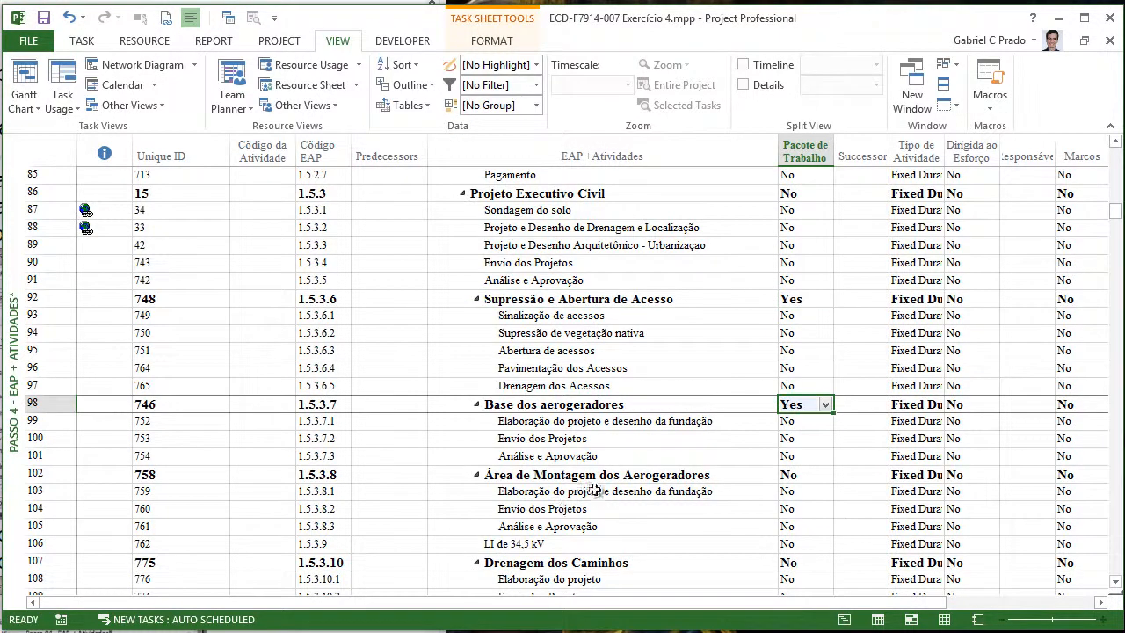
left_click(786, 474)
left_click(825, 475)
left_click(808, 486)
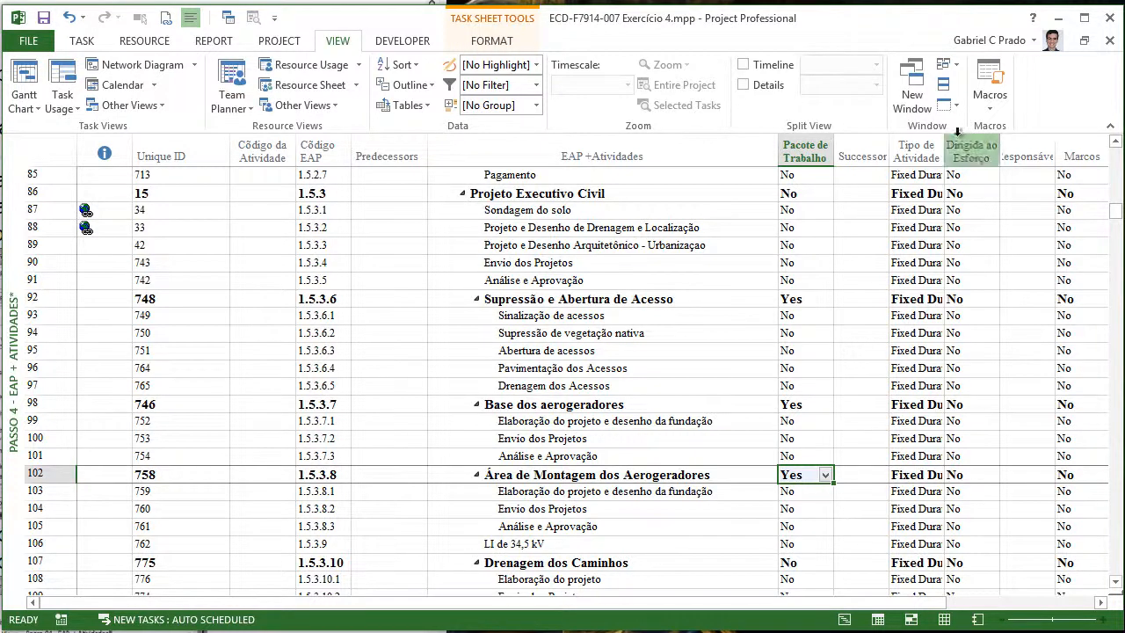
- Widen the Tipo de Atividade column so its heading and values fit on one line
left_click(929, 153)
left_click_drag(944, 151, 975, 151)
left_click(933, 247)
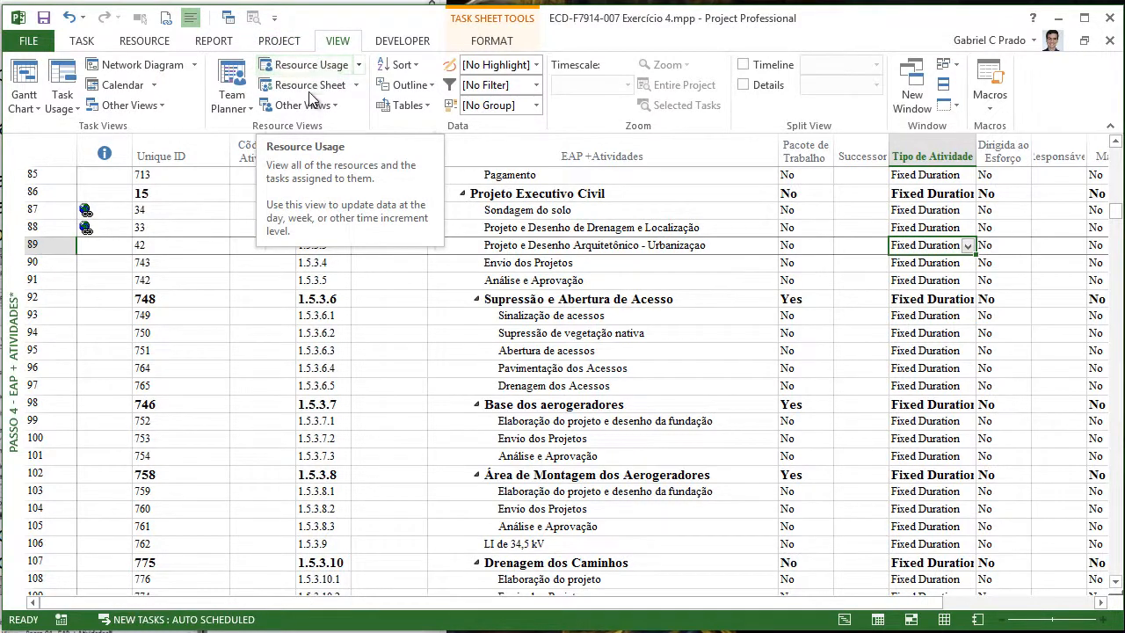
- Turn on AutoFilter for the table and check which activity types the Tipo de Atividade column offers
left_click(533, 88)
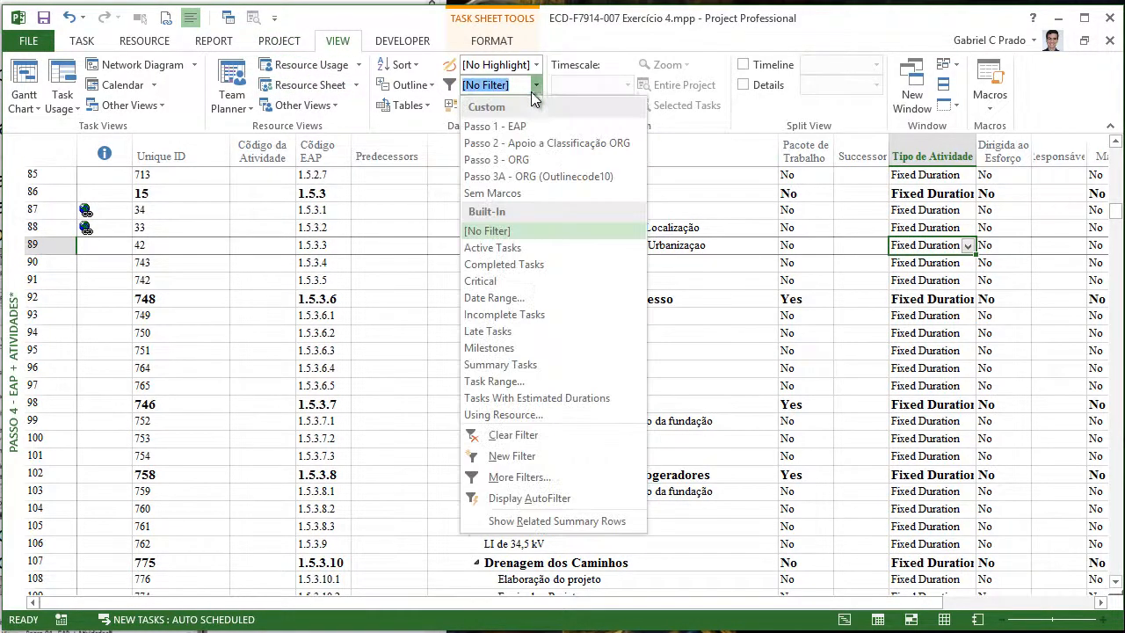
left_click(567, 498)
left_click(965, 158)
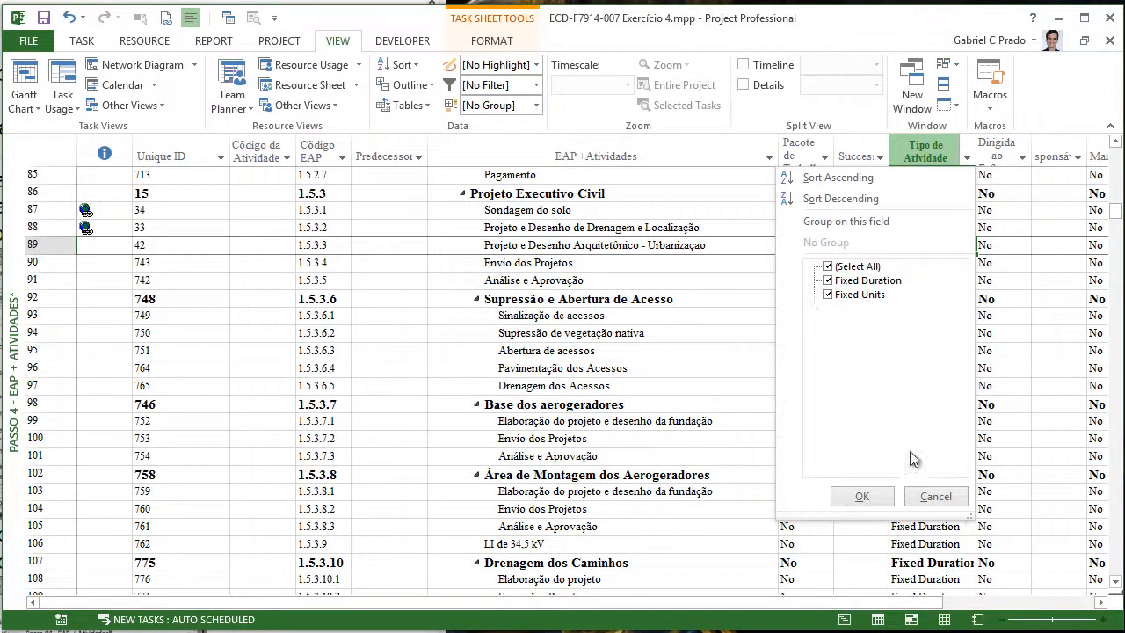
key("Escape")
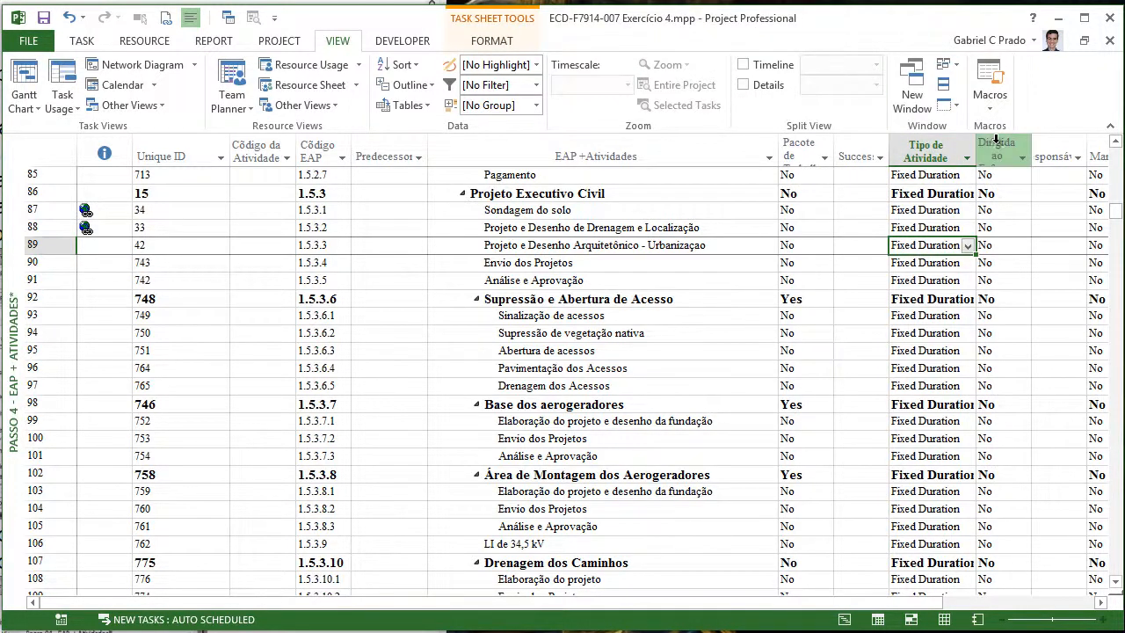
- Filter the table to tasks with Dirigida ao Esforço set to Yes, check the matching task, and restore all values in the filter
left_click(1022, 157)
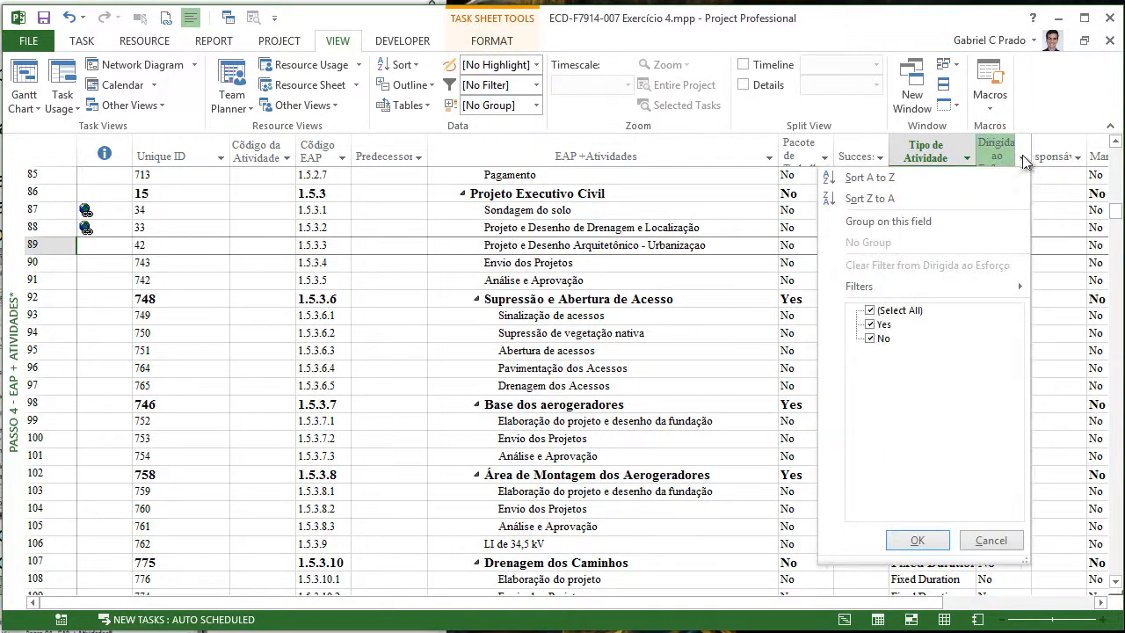
left_click(871, 338)
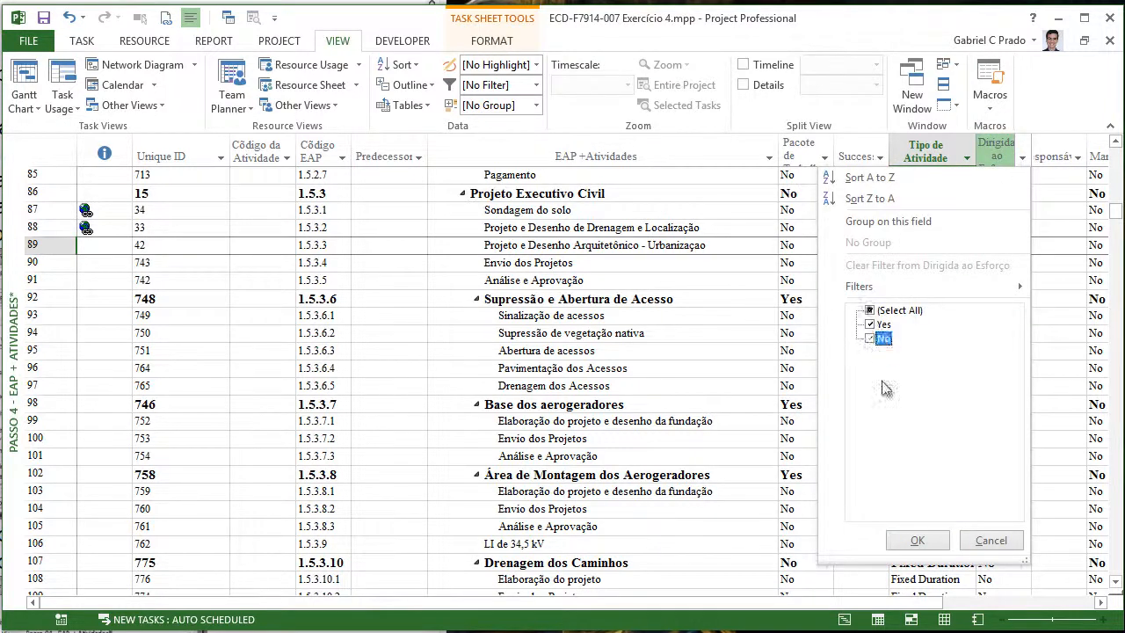
left_click(916, 539)
left_click_drag(1115, 477, 1106, 134)
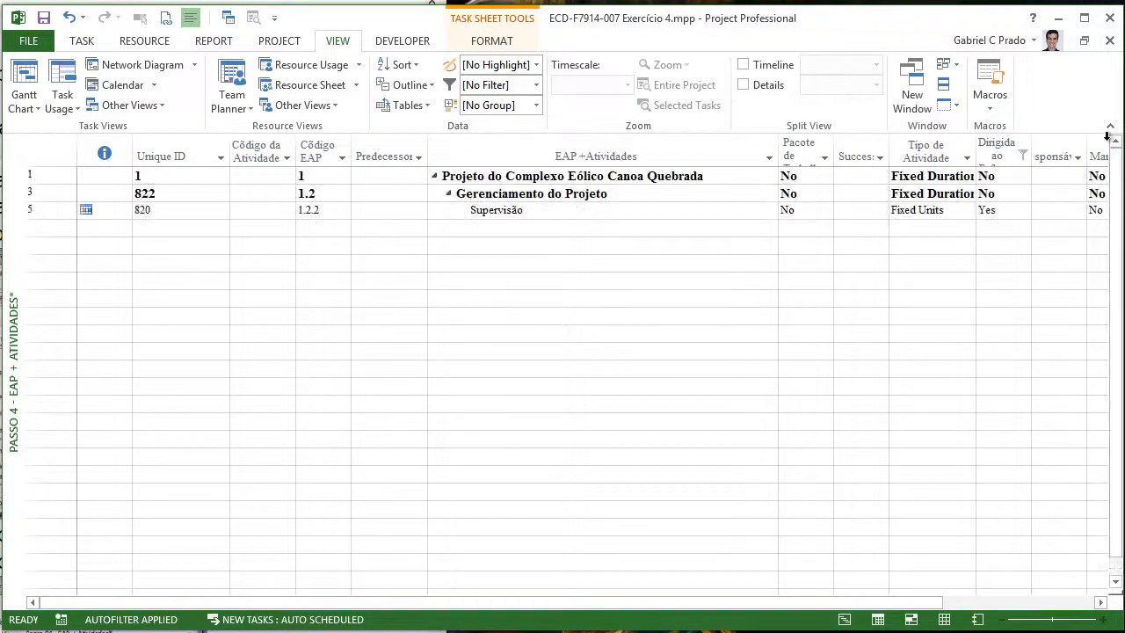
left_click(966, 211)
left_click(1002, 212)
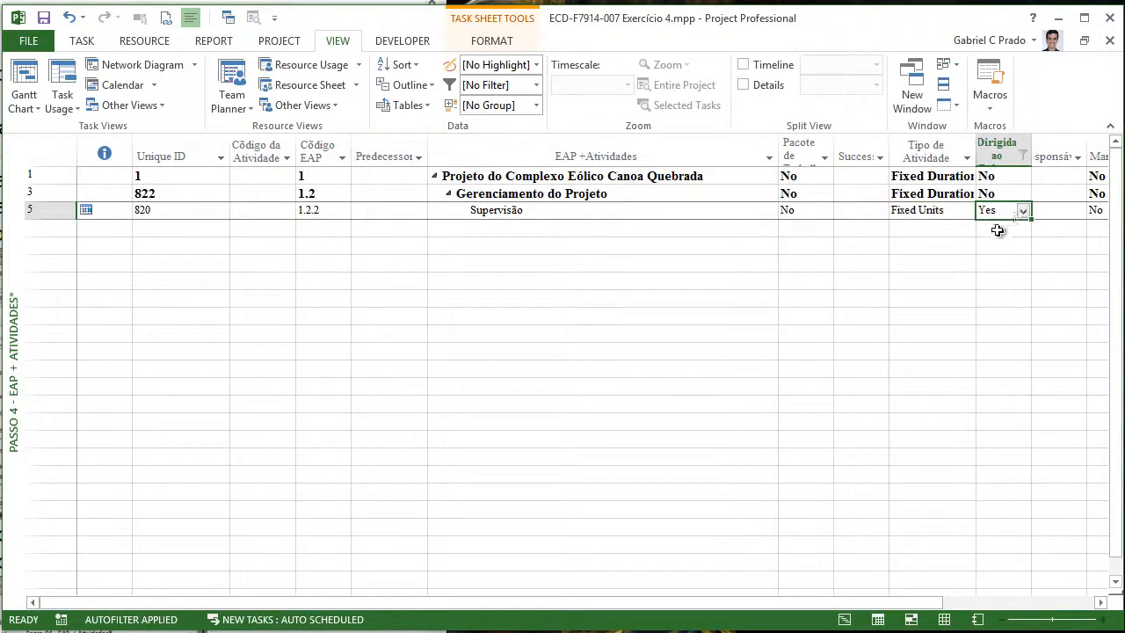
left_click(1021, 155)
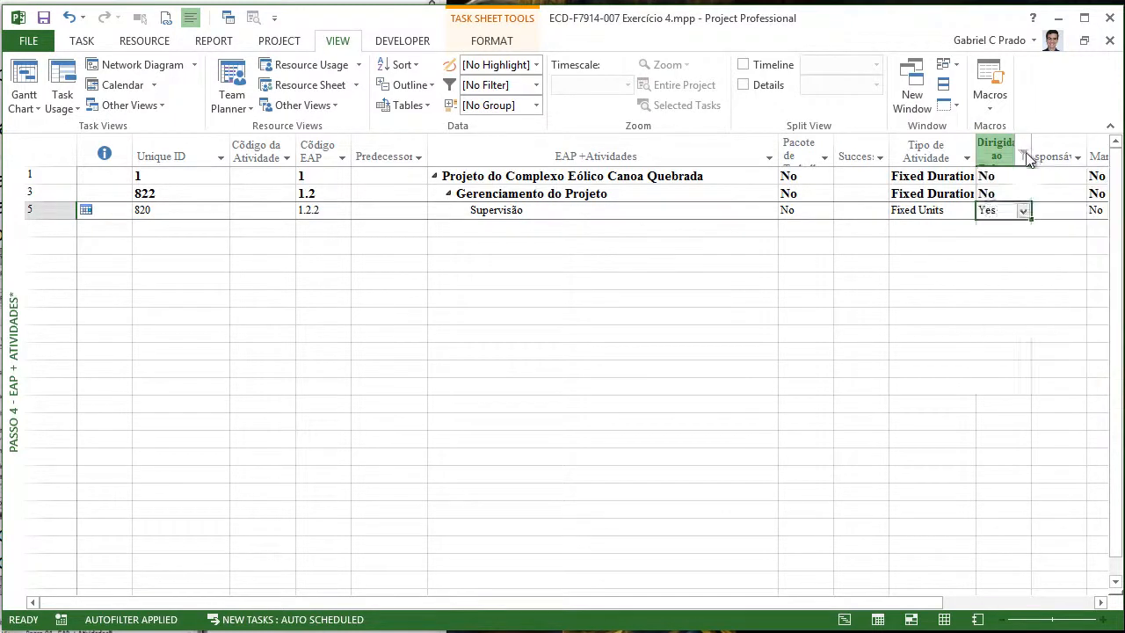
left_click(870, 338)
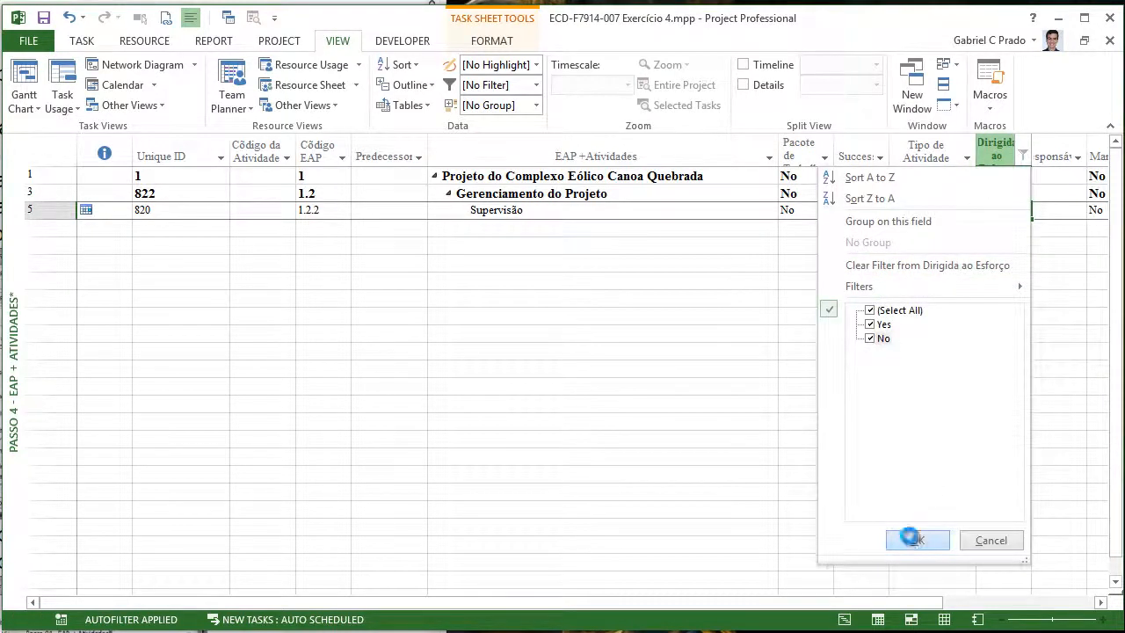
left_click(916, 539)
- Widen the Responsável column to fit its heading, and inspect the Inicio do Projeto row across to that field
left_click(951, 317)
key("Right")
key("Right")
key("Right")
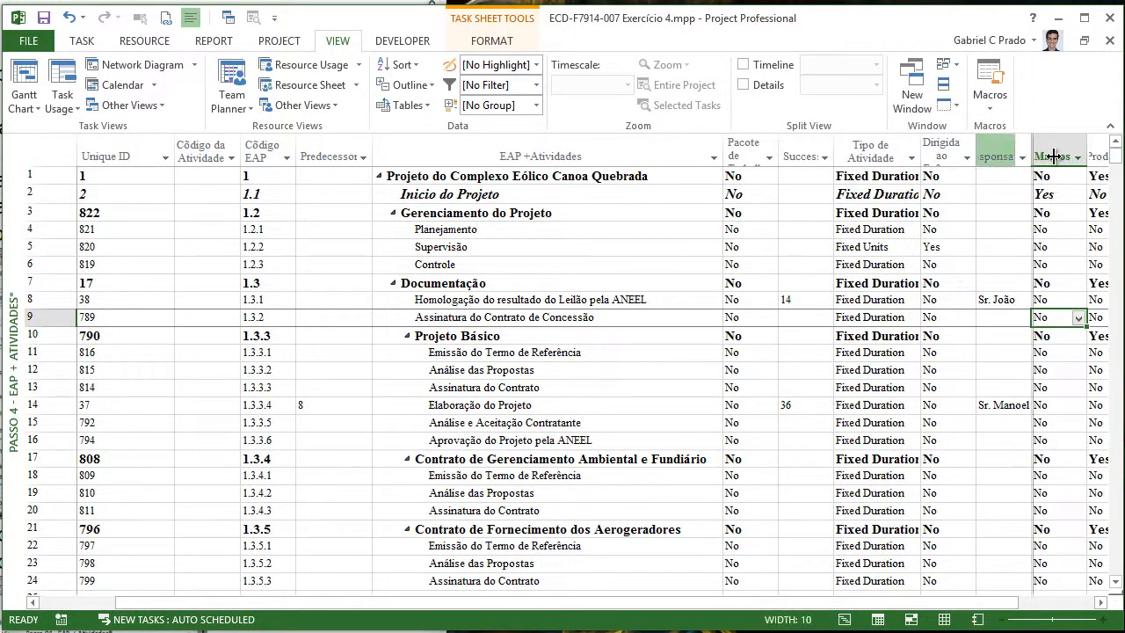
left_click(1024, 149)
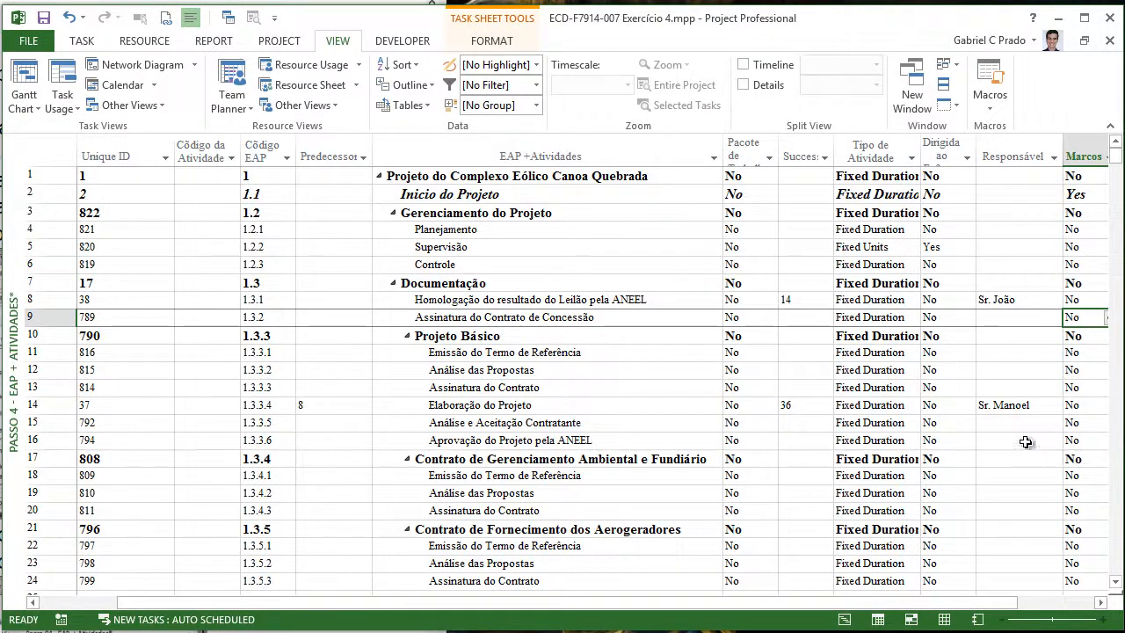
left_click_drag(482, 194, 879, 195)
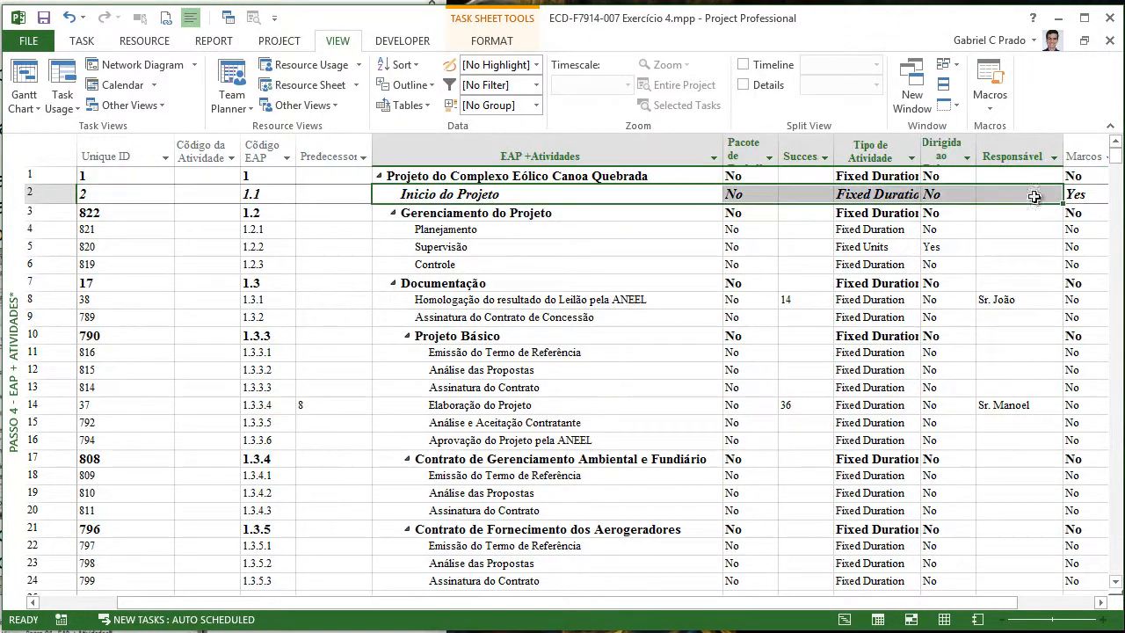
left_click(1009, 193)
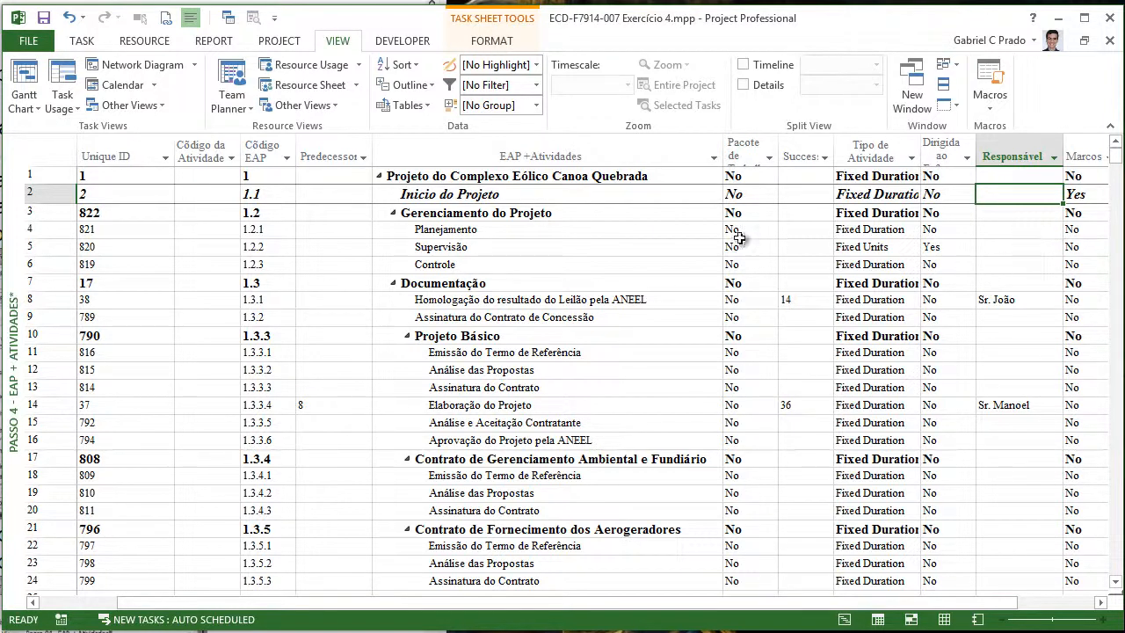
left_click(1007, 137)
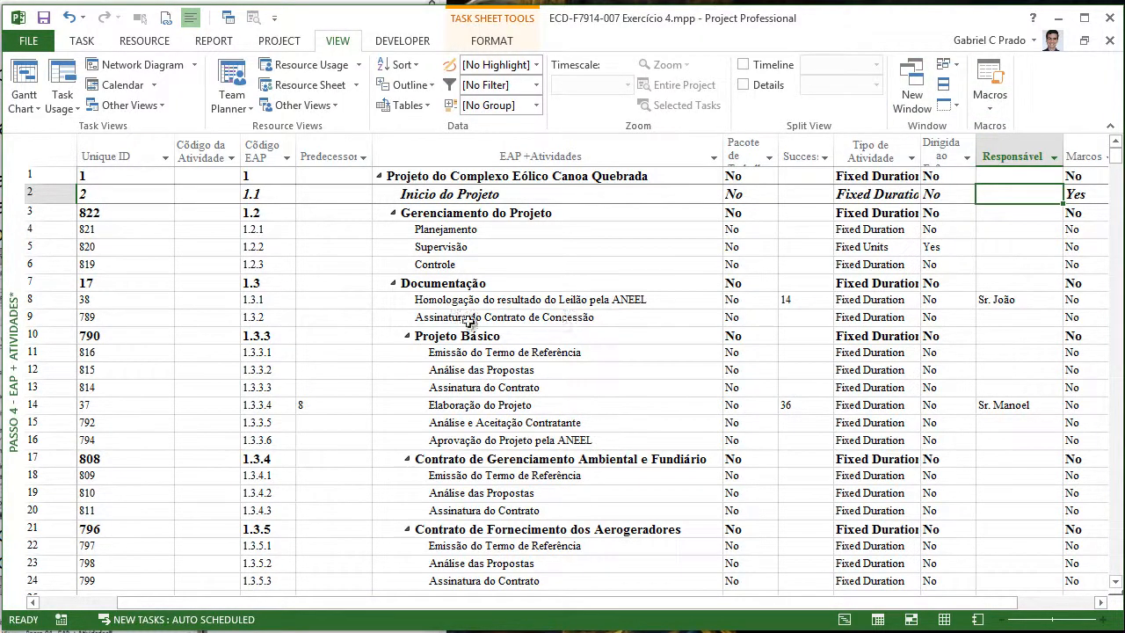
- Copy the Responsável entry from Homologação do resultado do Leilão pela ANEEL to Projeto Básico
left_click(428, 337)
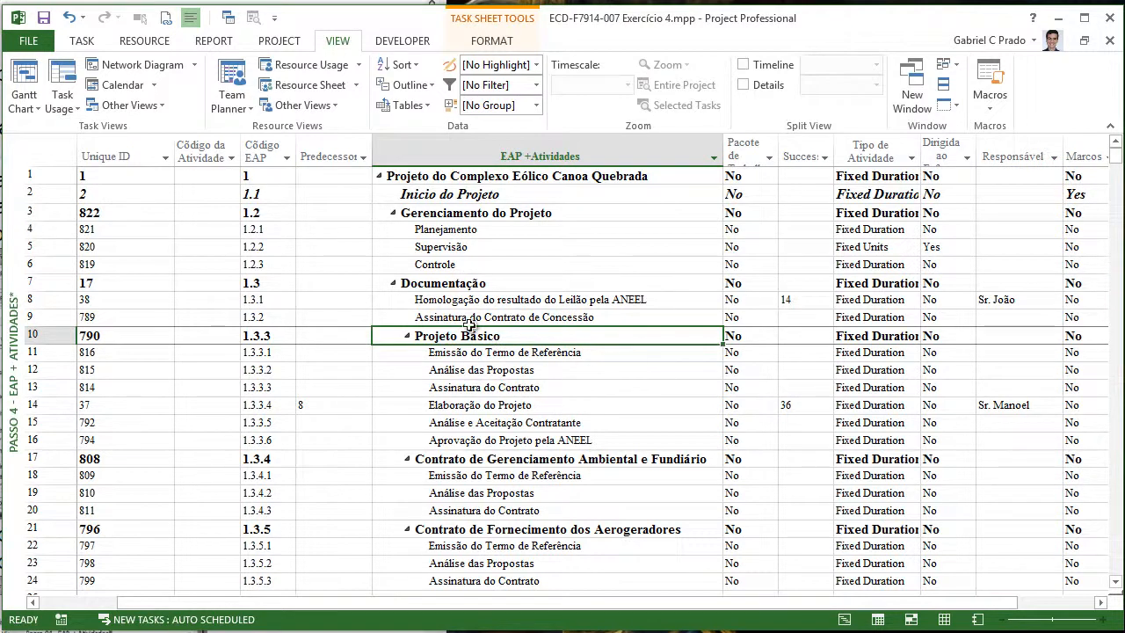
left_click(1011, 338)
left_click(1019, 299)
key("ctrl+c")
key("Down")
key("Down")
key("ctrl+v")
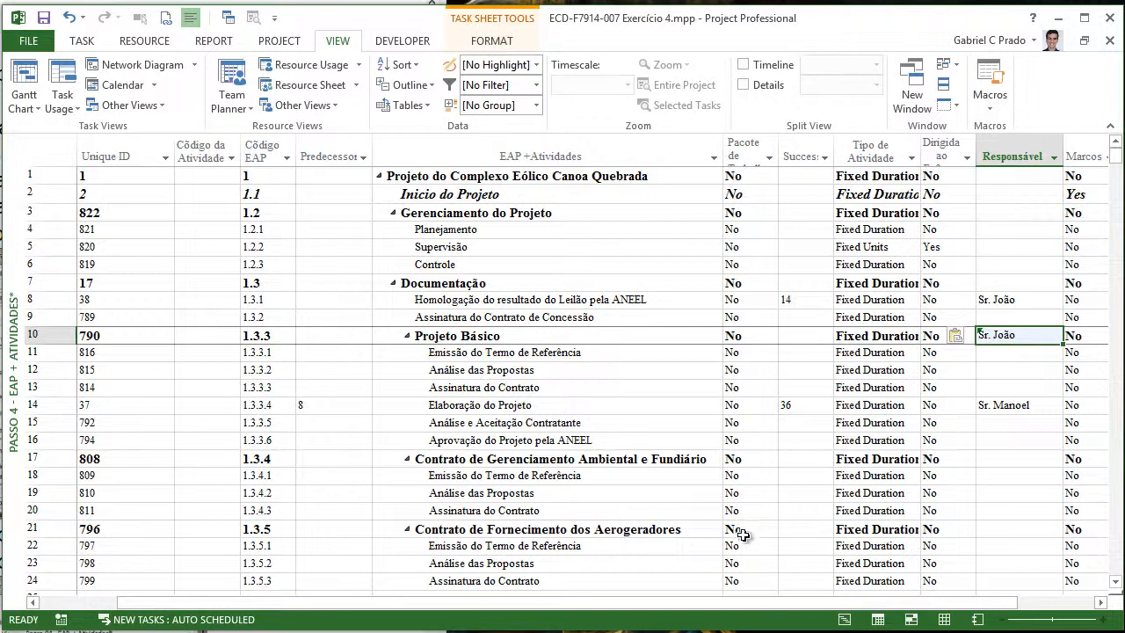
- Review the Projeto Básico row field by field across to its Produtos value
left_click(466, 338)
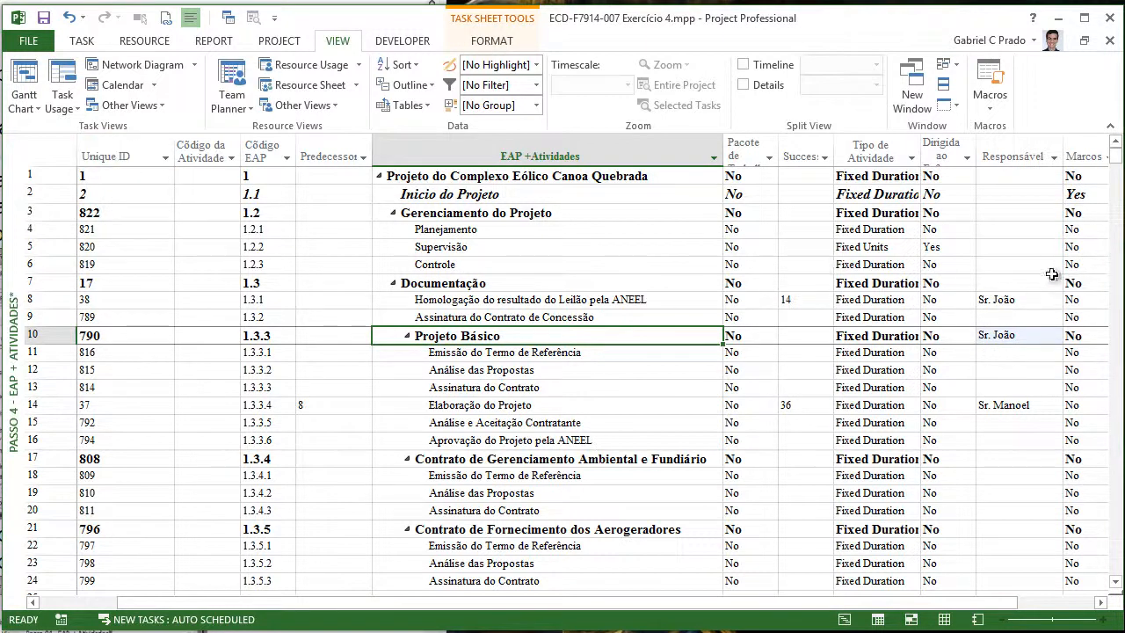
key("Right")
key("Right")
key("Right")
key("Right")
key("Right")
key("Right")
key("Right")
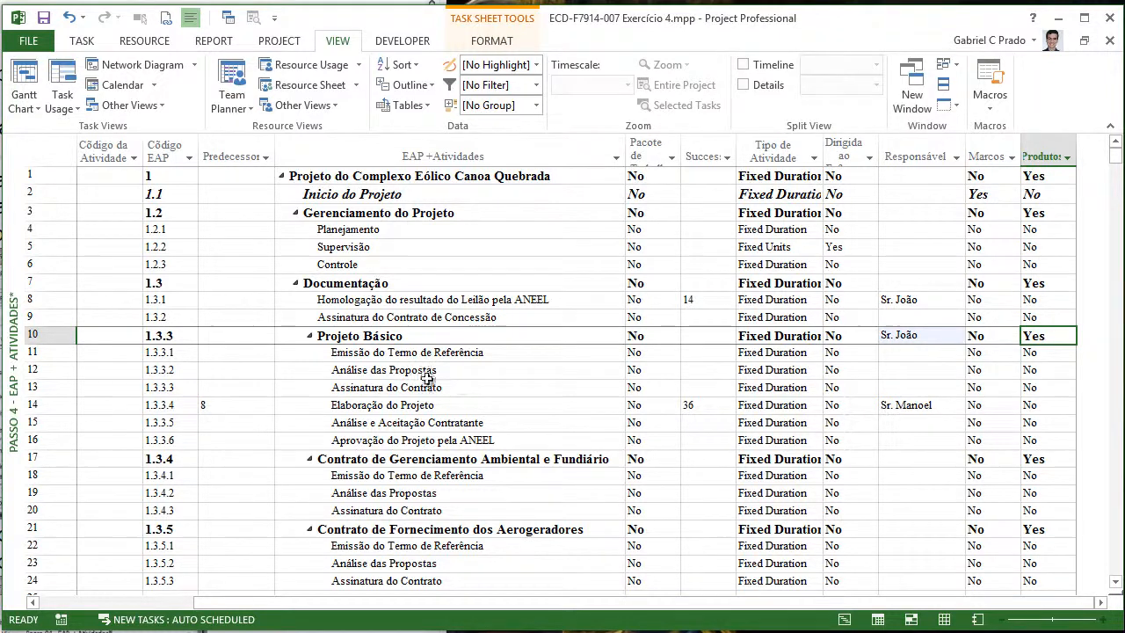
- Switch Marcos to No for Inicio do Projeto and set it back to Yes
left_click(995, 195)
left_click(1012, 194)
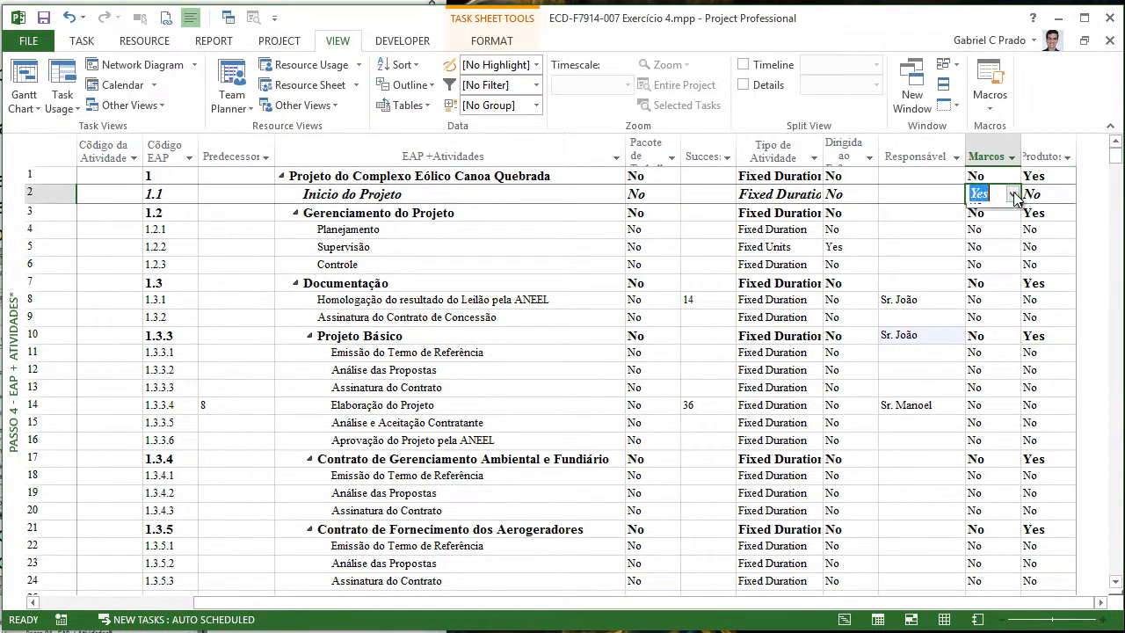
left_click(1001, 224)
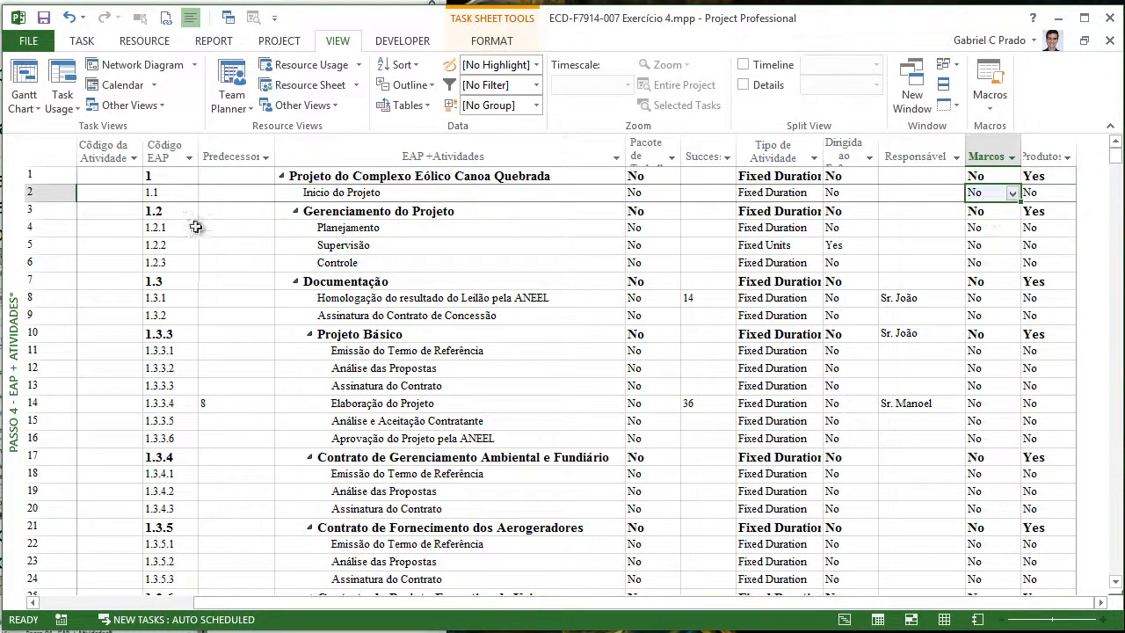
left_click(1013, 195)
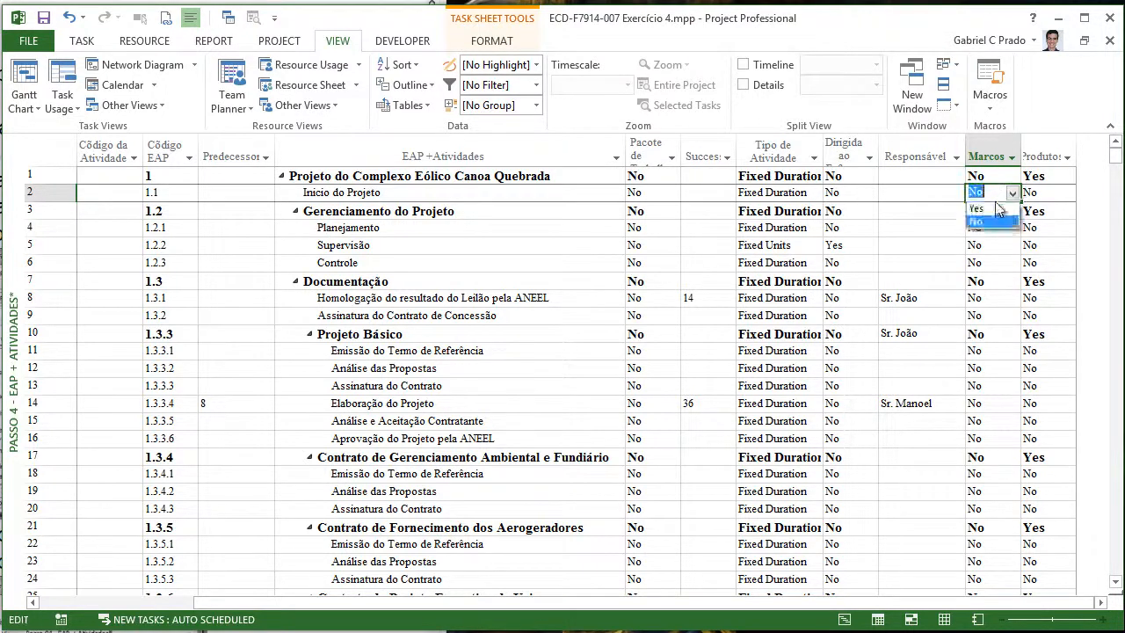
left_click(1004, 219)
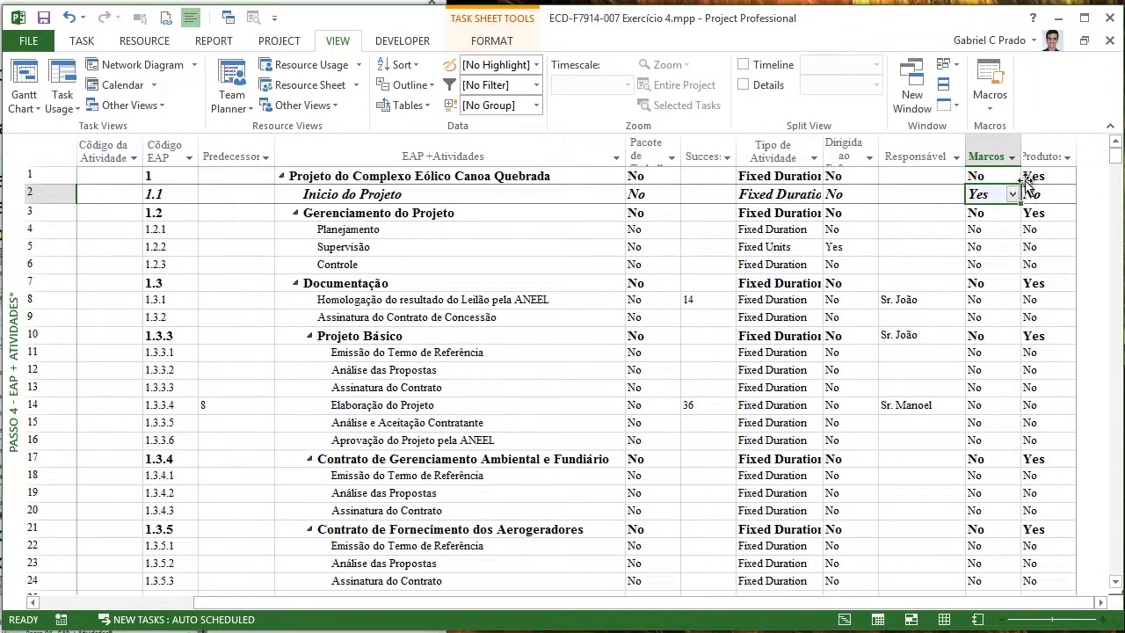
- Widen the Produtos column so its full heading fits, and check the values for Gerenciamento do Projeto and Supervisão
left_click_drag(1073, 157, 1091, 170)
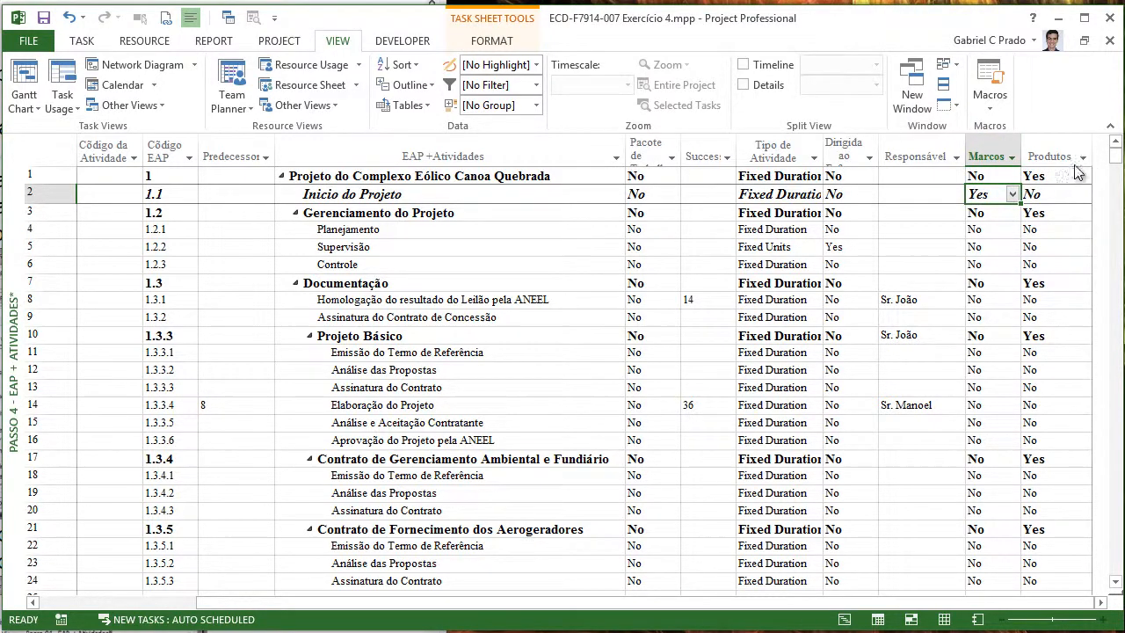
left_click(1059, 212)
left_click(1058, 248)
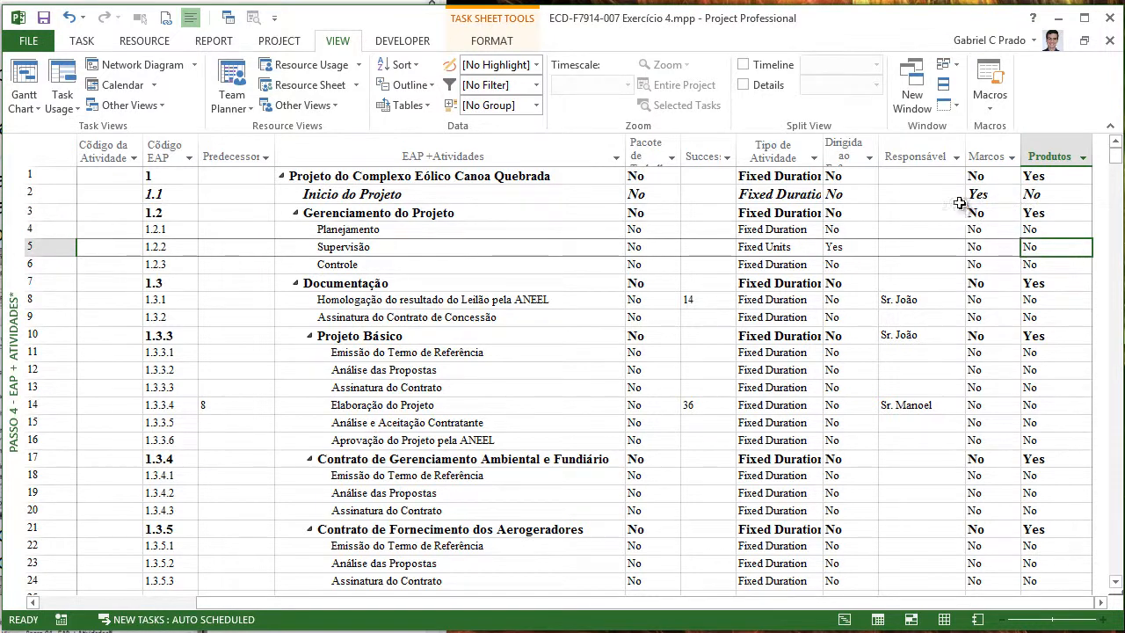
- Indent Supervisão one level so that it becomes a subtask of Planejamento
left_click(403, 246)
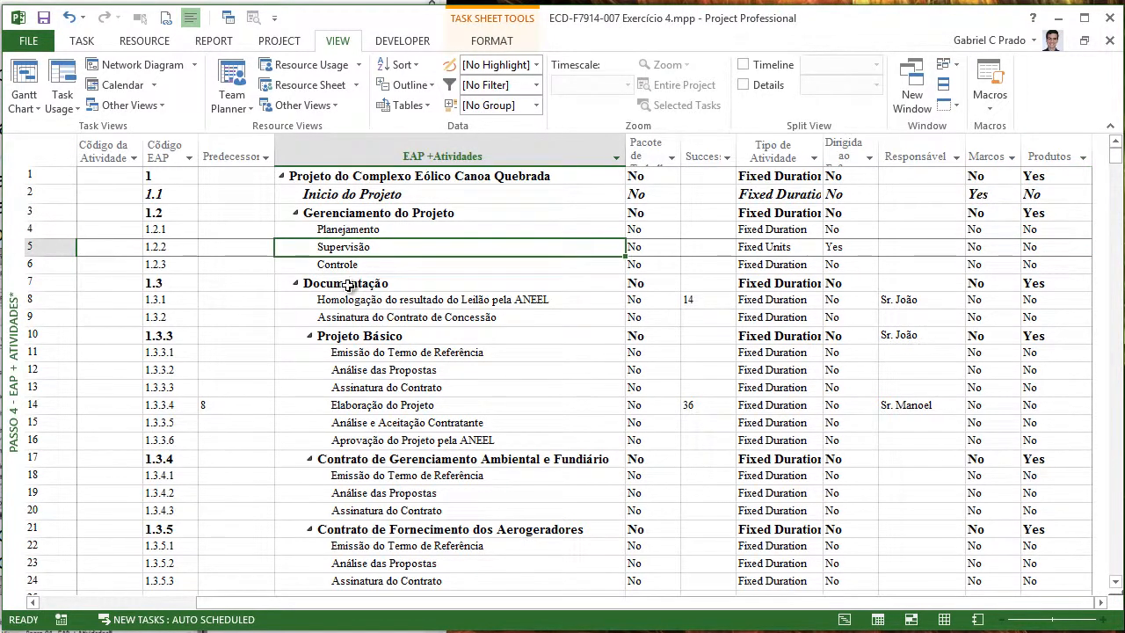
key("alt+shift+Right")
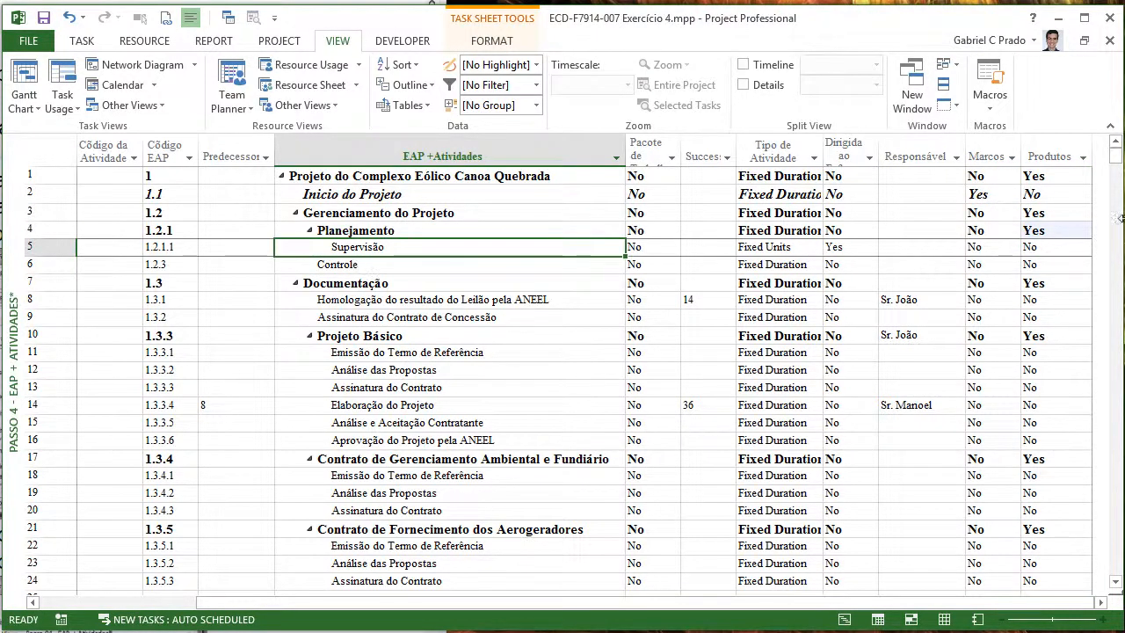
- Outdent Supervisão one level so that it sits at the same level as Planejamento
left_click(1074, 213)
left_click(466, 231)
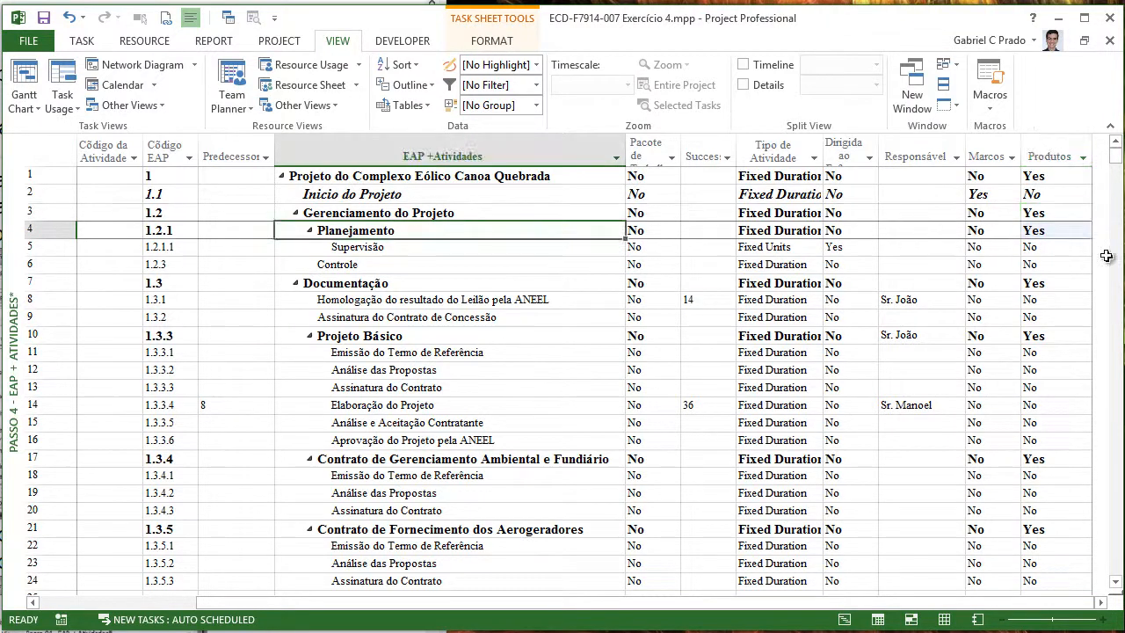
left_click(411, 250)
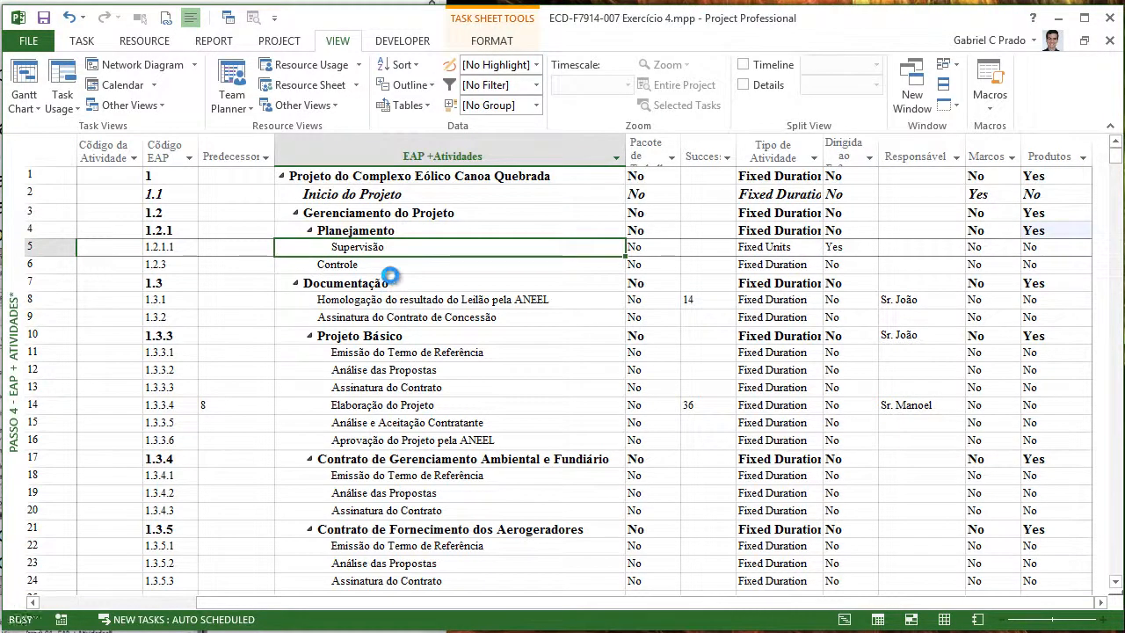
key("alt+shift+Left")
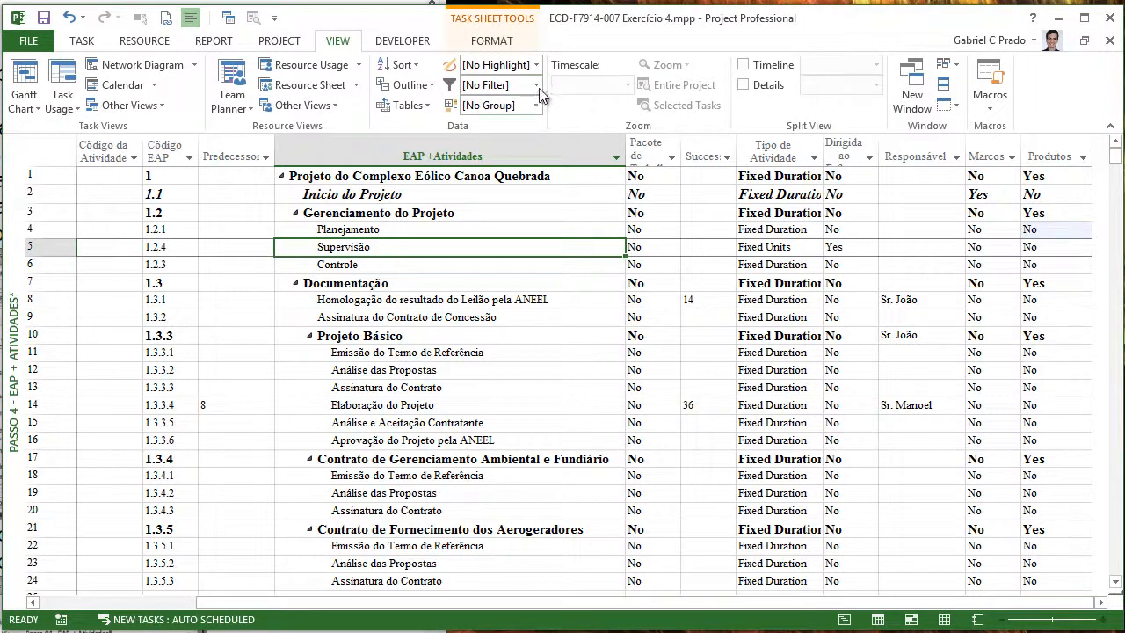
- Filter the table to show only the tasks whose Produtos value is Yes
left_click(1083, 156)
left_click(956, 339)
left_click(977, 540)
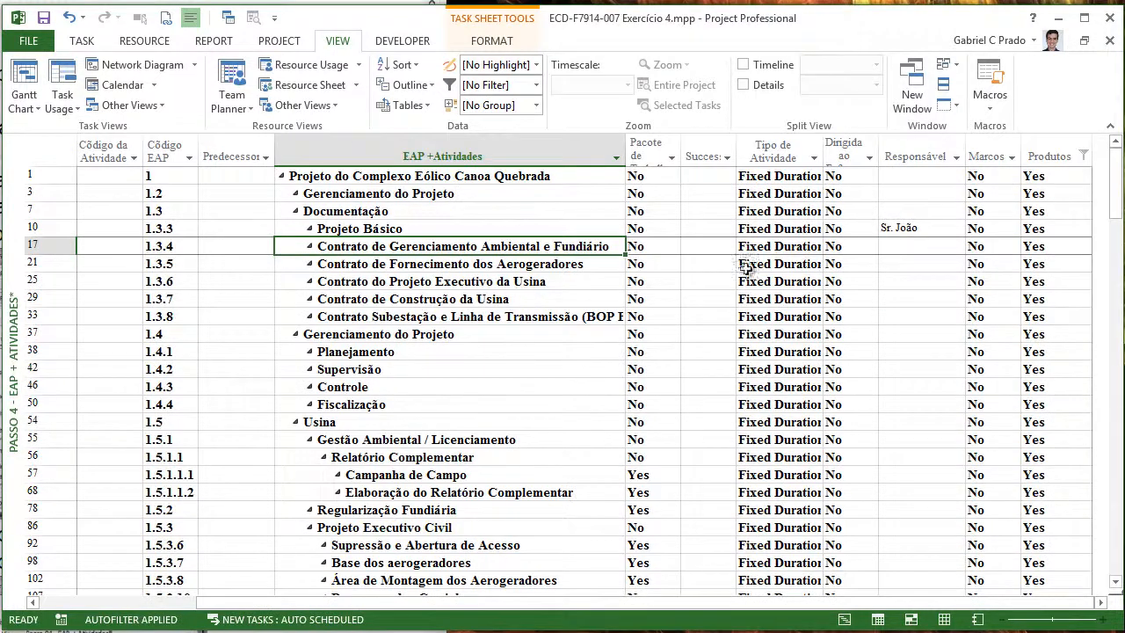
- Switch the Produtos filter to show only No, and restore the display of all values
left_click(1083, 156)
left_click(943, 324)
left_click(943, 339)
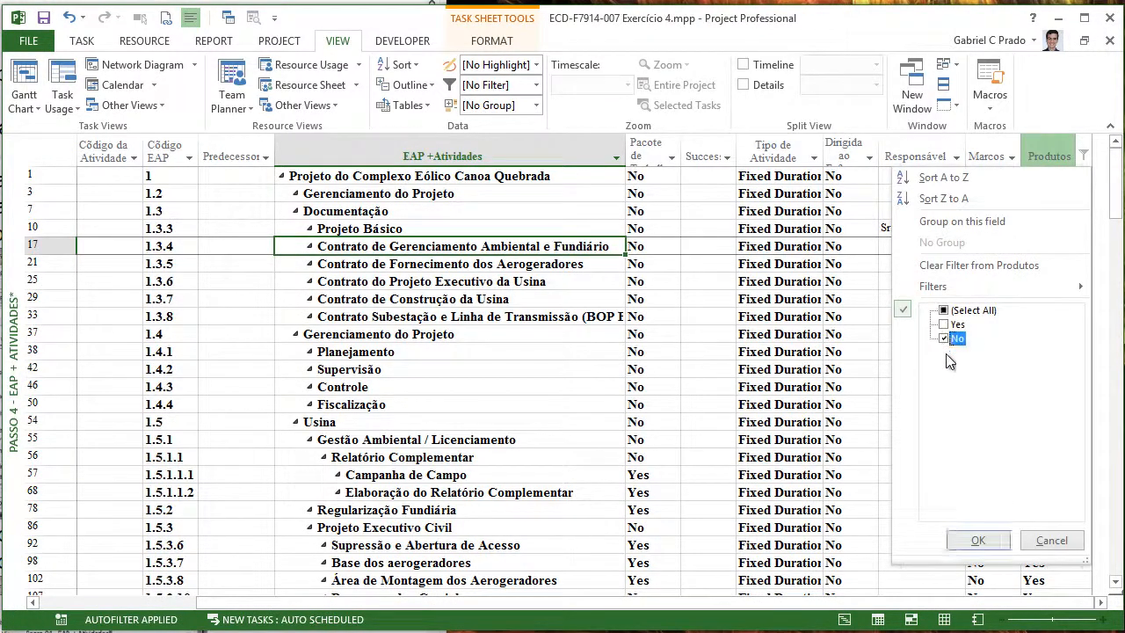
left_click(998, 534)
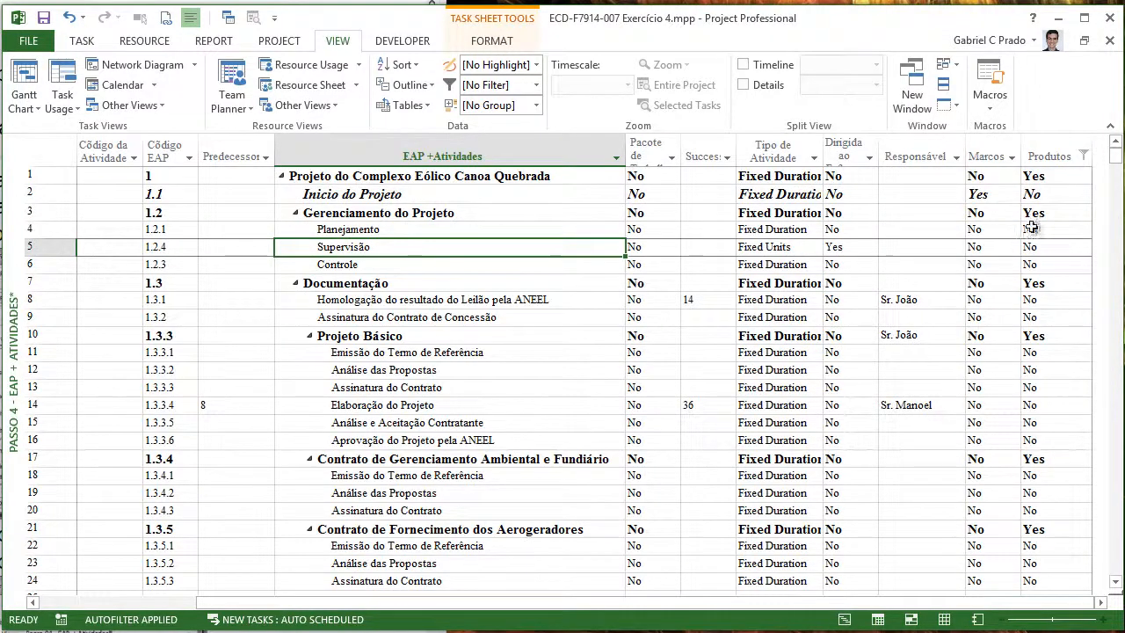
left_click(1082, 156)
left_click(943, 324)
left_click(977, 539)
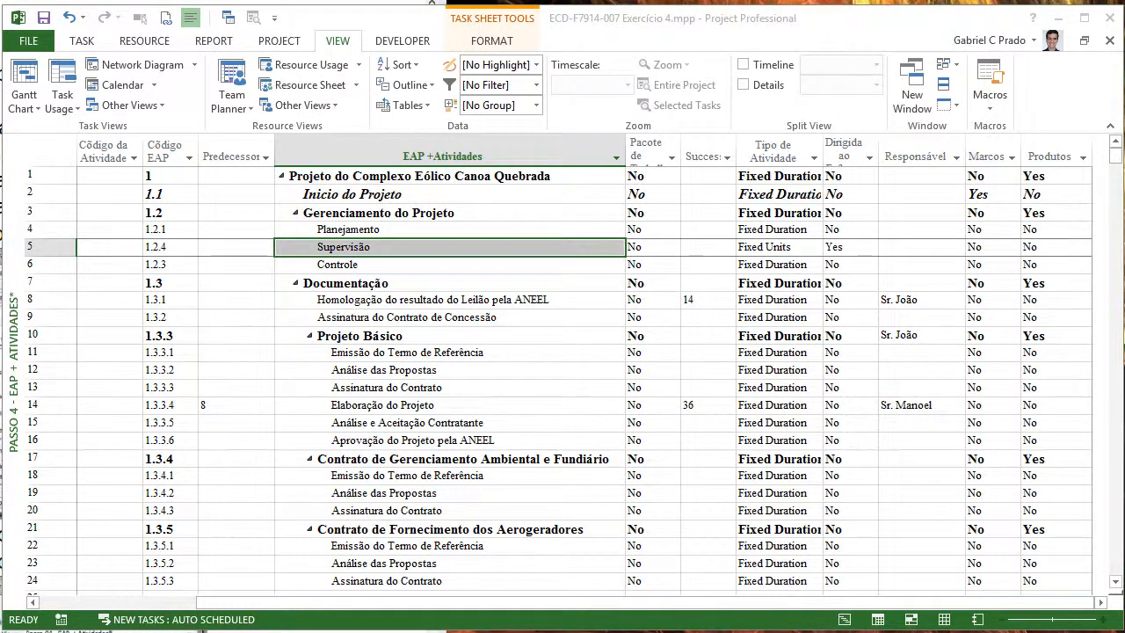
- In the text styles, set the text color of Noncritical Tasks to dark blue
left_click_drag(1124, 352, 1123, 303)
left_click(495, 44)
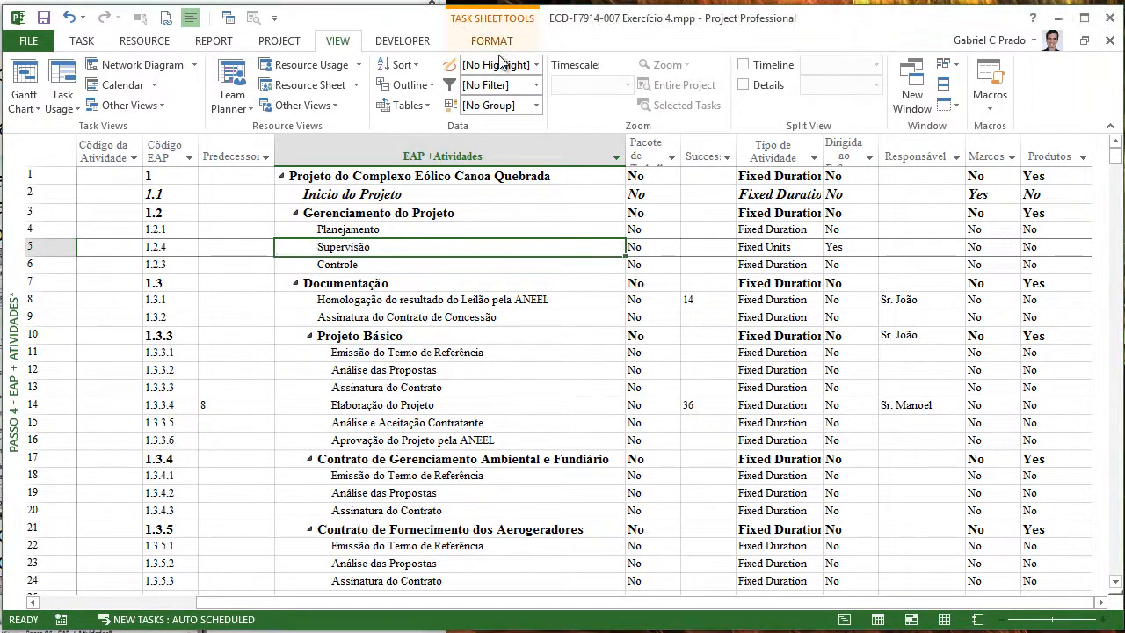
left_click(473, 49)
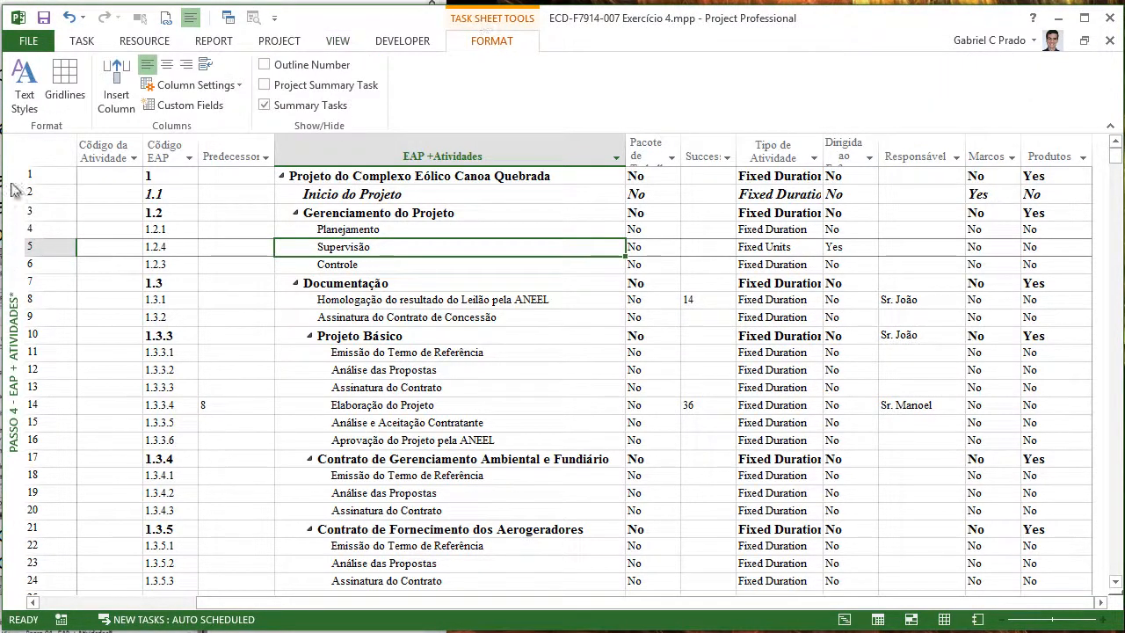
left_click(20, 84)
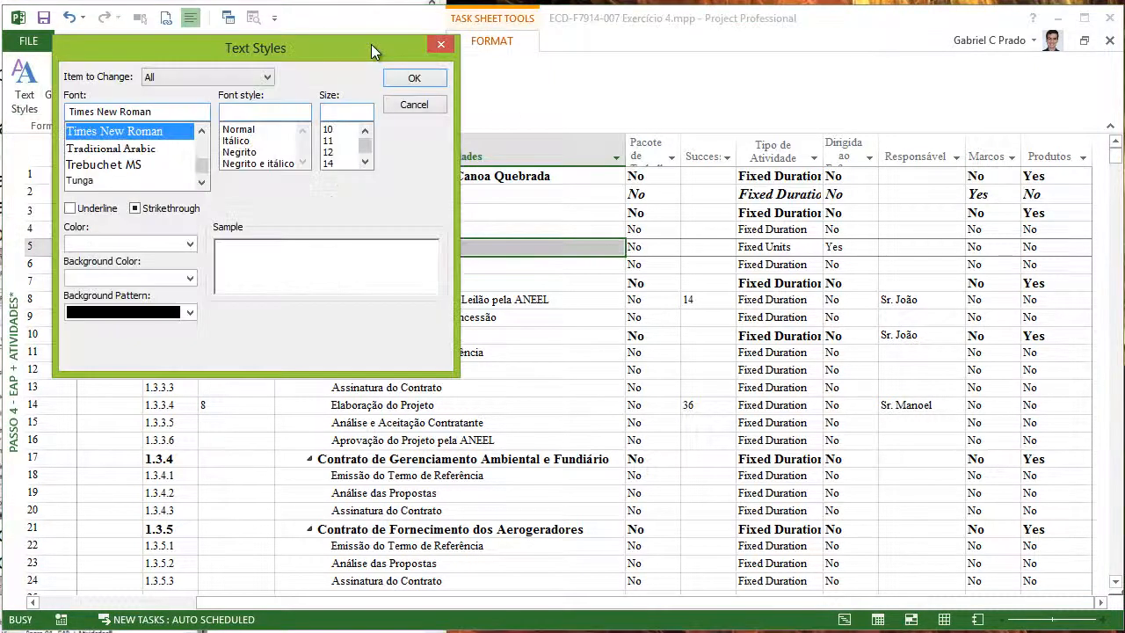
left_click_drag(364, 50, 719, 136)
left_click(593, 163)
left_click(603, 192)
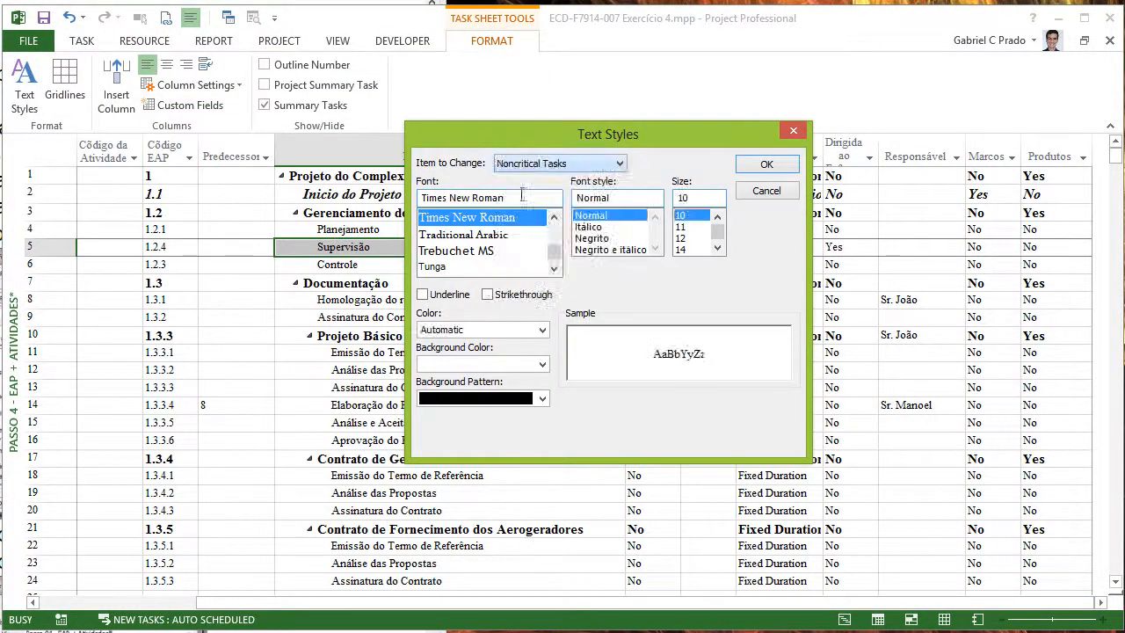
left_click(443, 332)
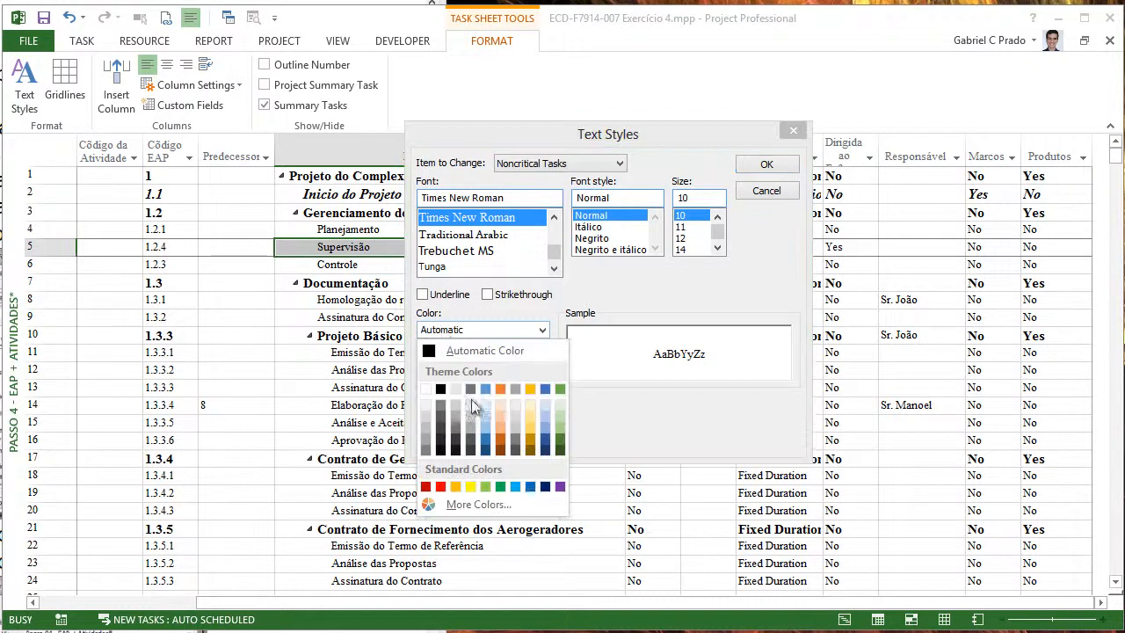
left_click(541, 475)
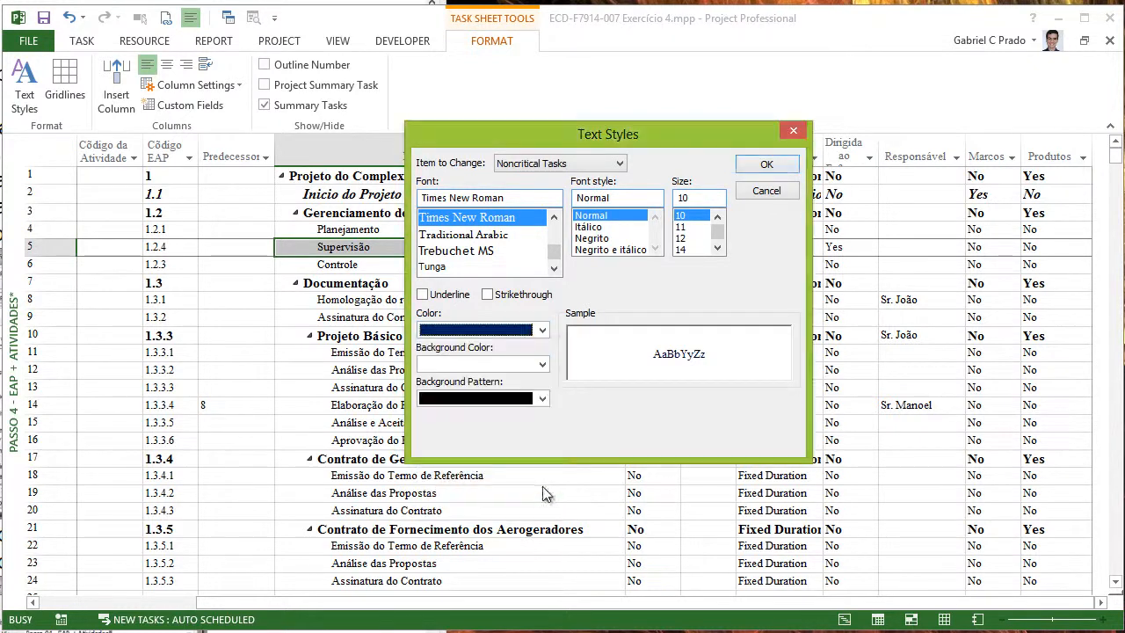
- Set the Critical Tasks text style to an Automatic background color and dark blue text
left_click(559, 164)
left_click(527, 203)
left_click(495, 328)
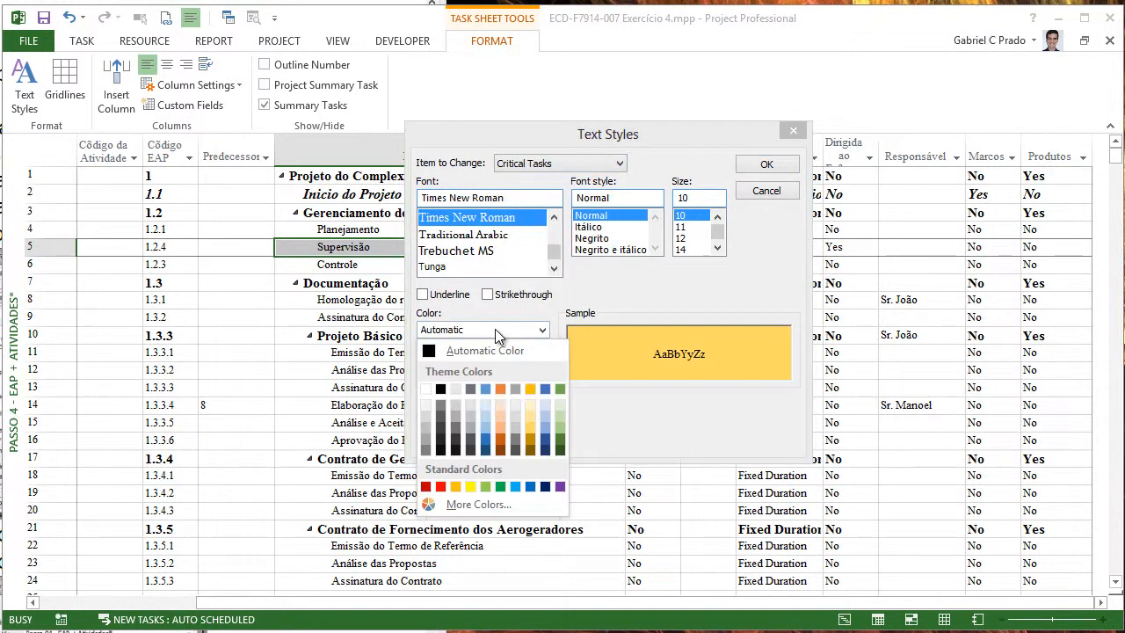
left_click(494, 329)
left_click(463, 365)
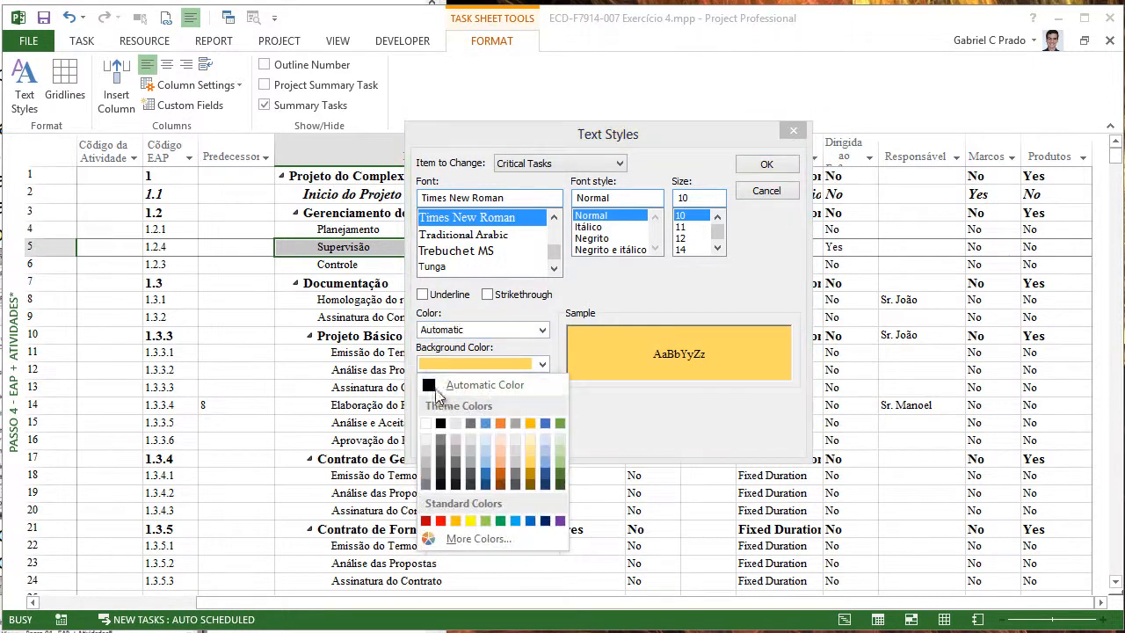
left_click(467, 385)
left_click(470, 332)
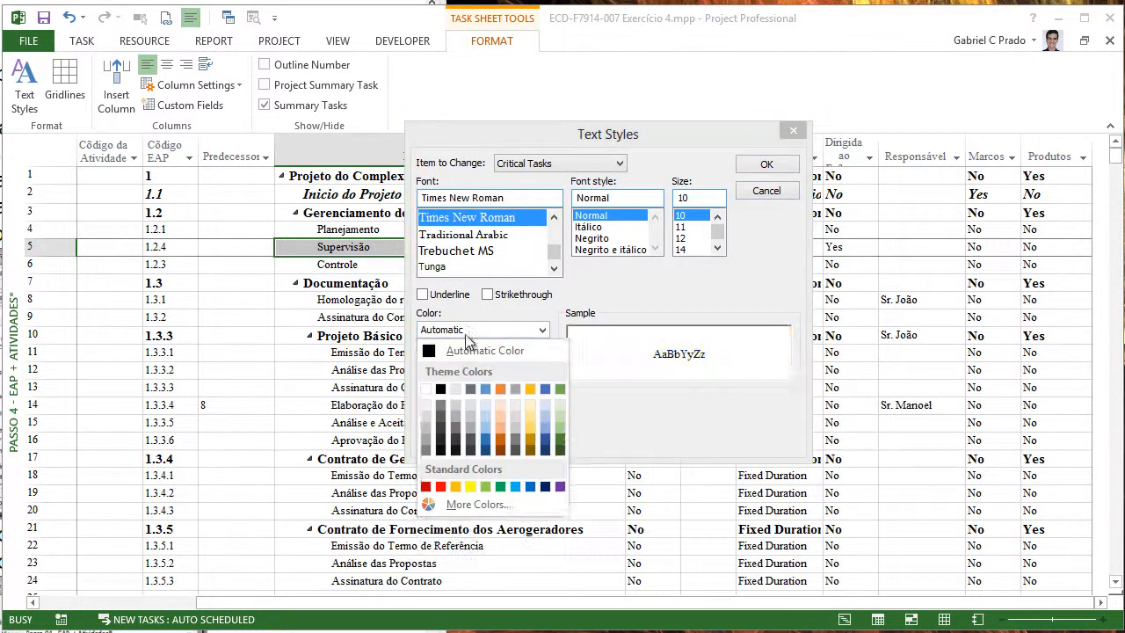
left_click(545, 485)
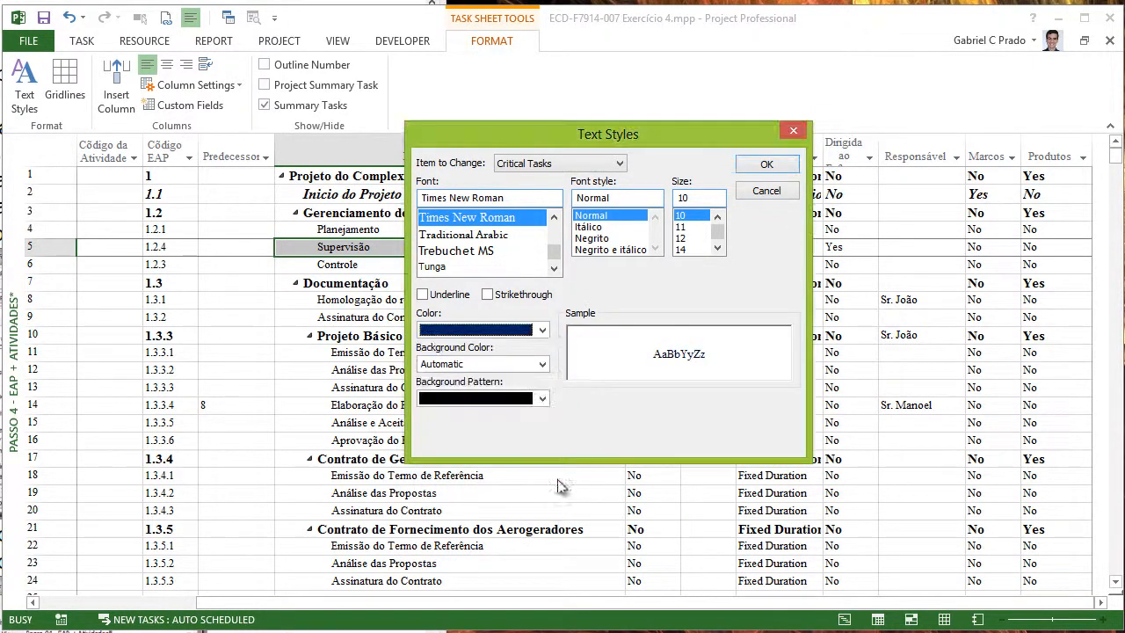
- Set the Milestone Tasks text style to dark orange with the Itálico font style, and apply the text style changes
left_click(536, 166)
left_click(528, 214)
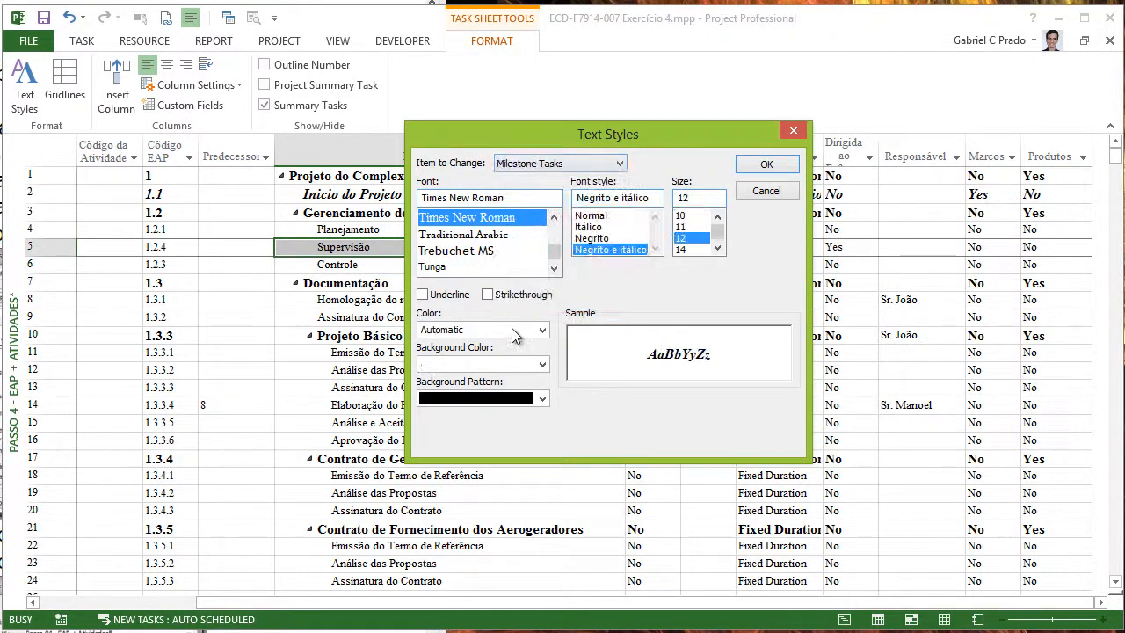
left_click(511, 333)
left_click(498, 440)
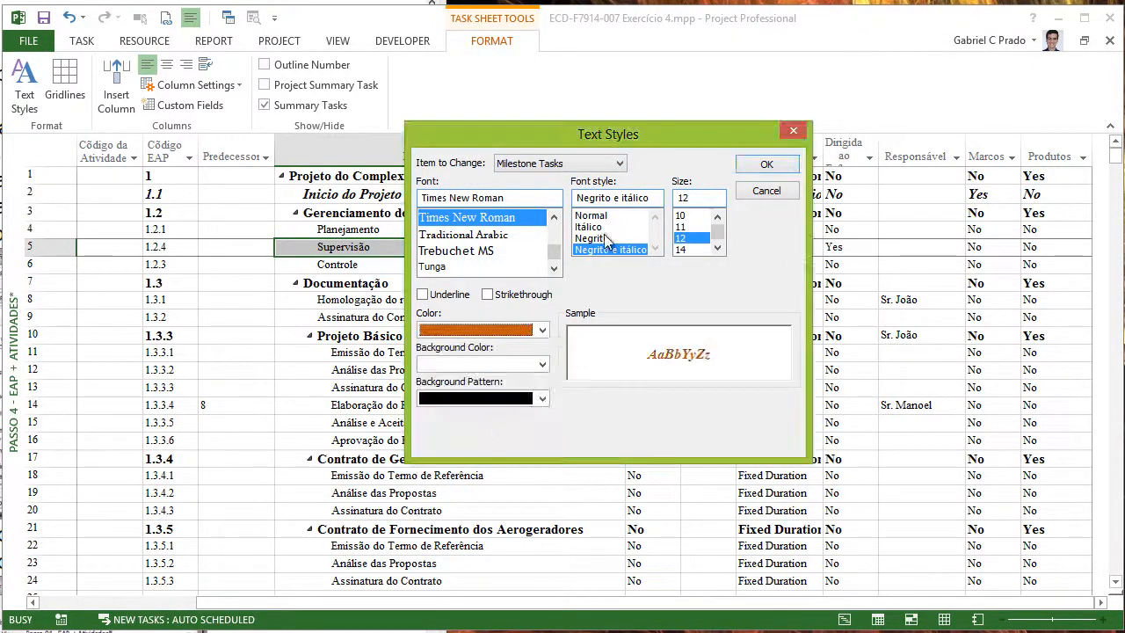
left_click(598, 227)
left_click(767, 165)
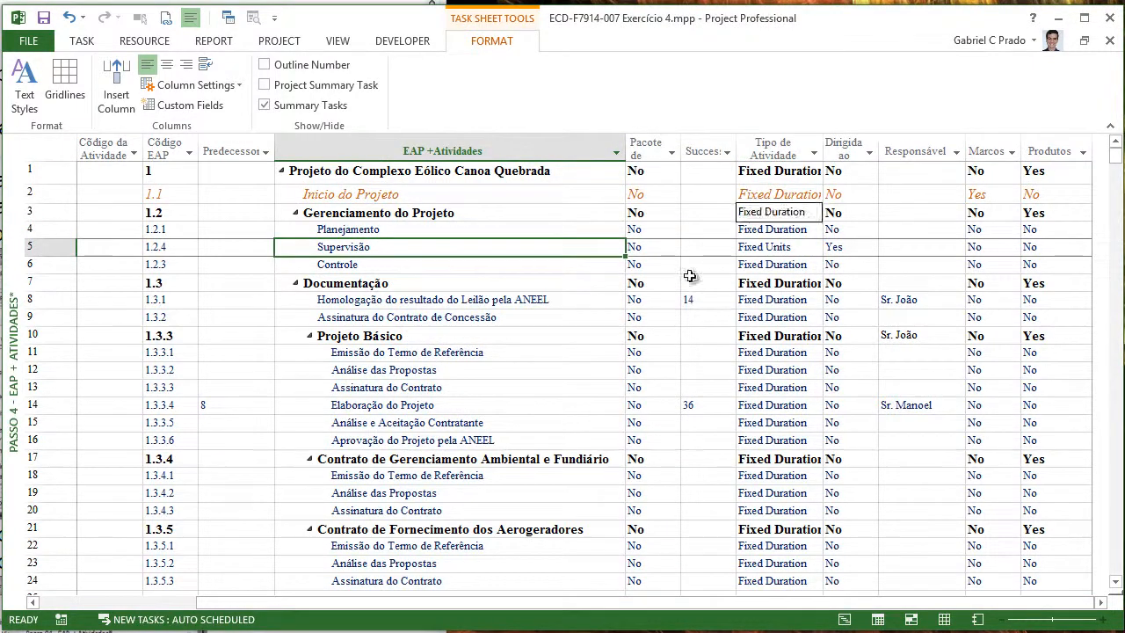
- Change the font of all text in the view to Calibri
left_click(24, 79)
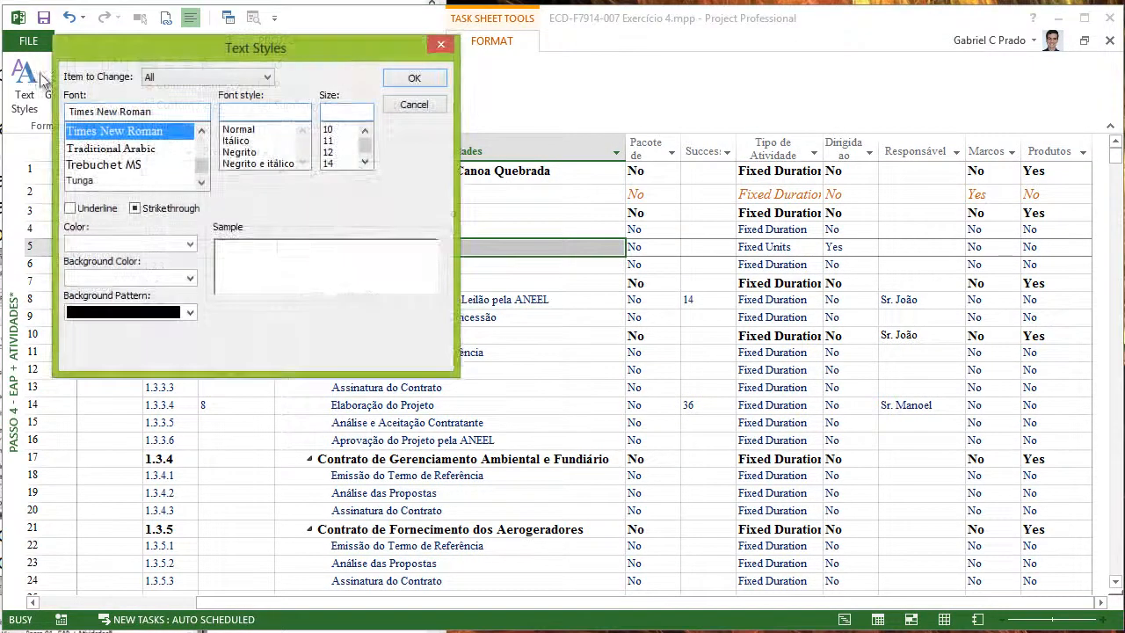
left_click(156, 111)
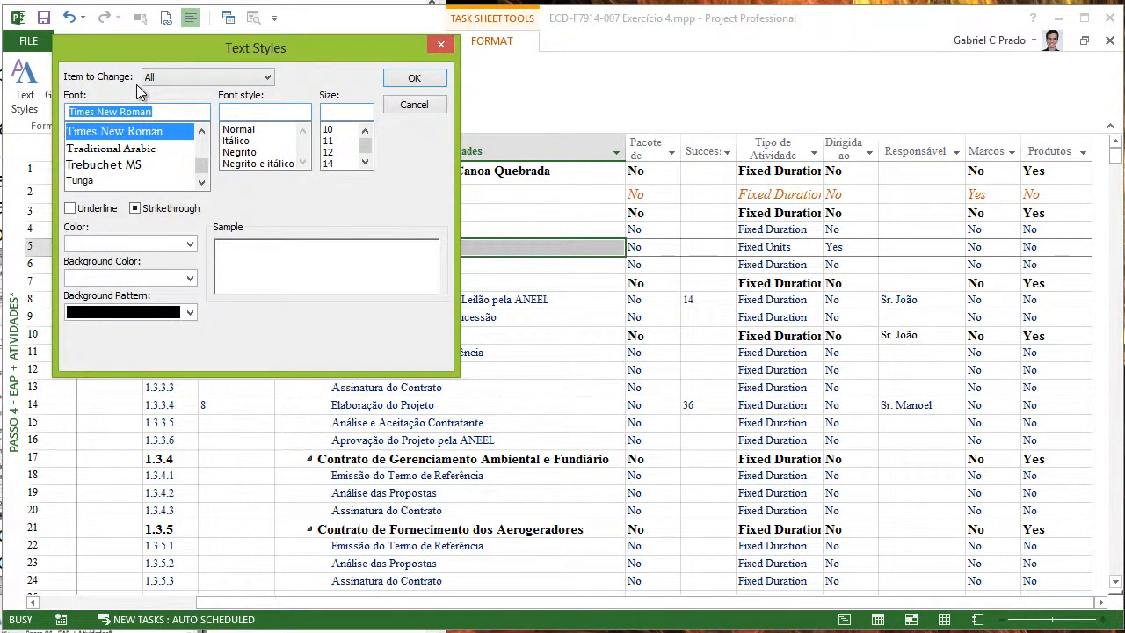
type("ca")
left_click(93, 146)
left_click(93, 131)
left_click(425, 78)
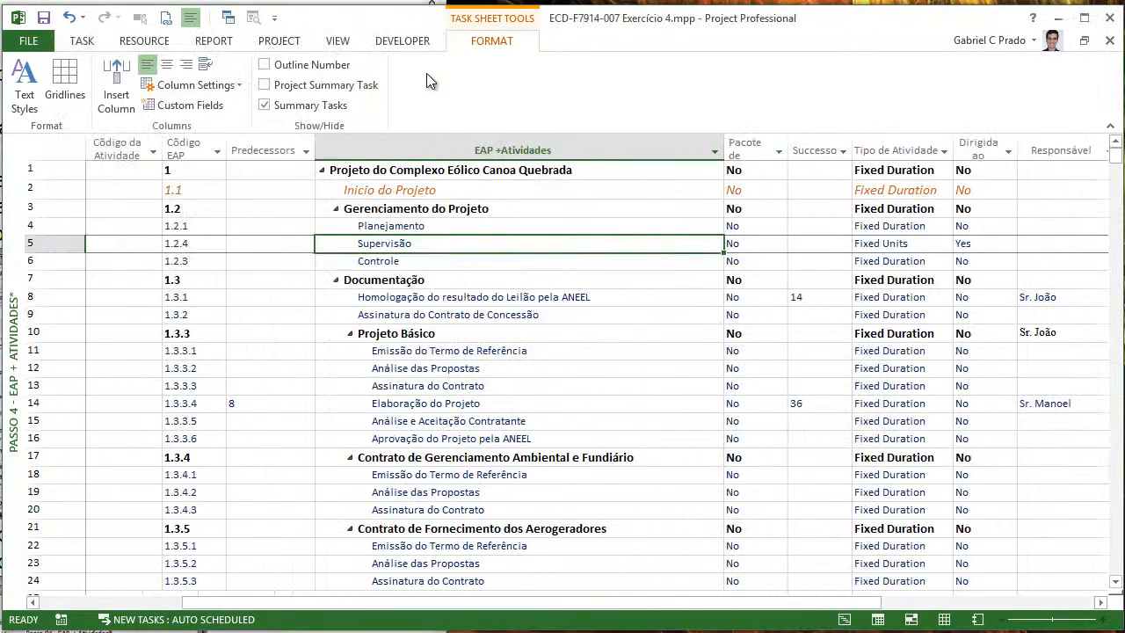
- Change the font of all text in the view to Cambria
left_click(25, 88)
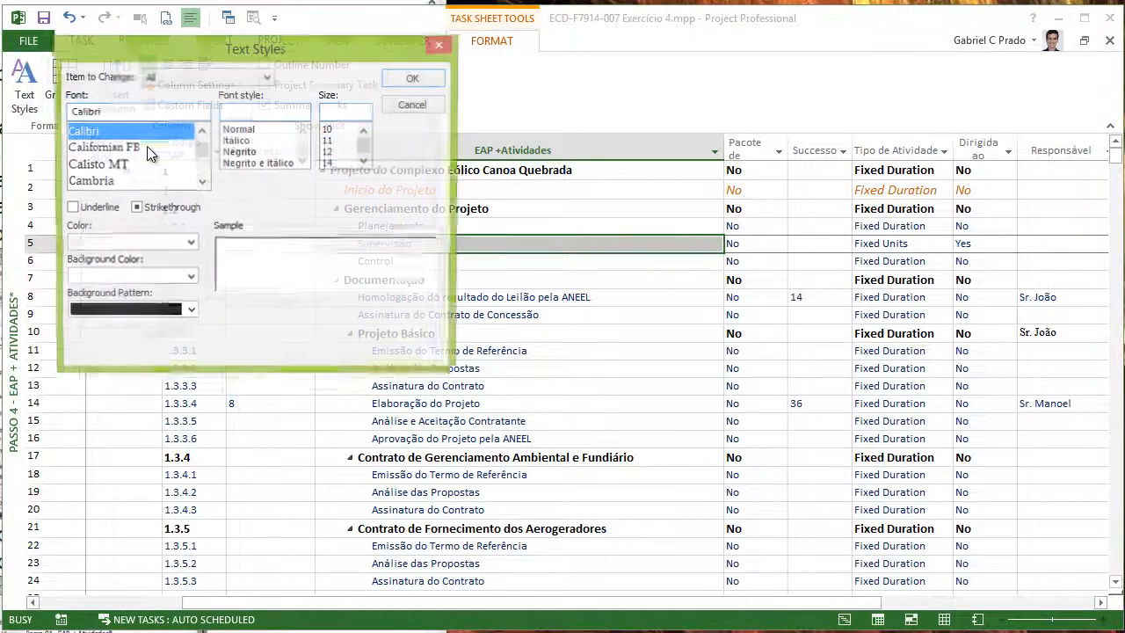
left_click(104, 181)
left_click(411, 81)
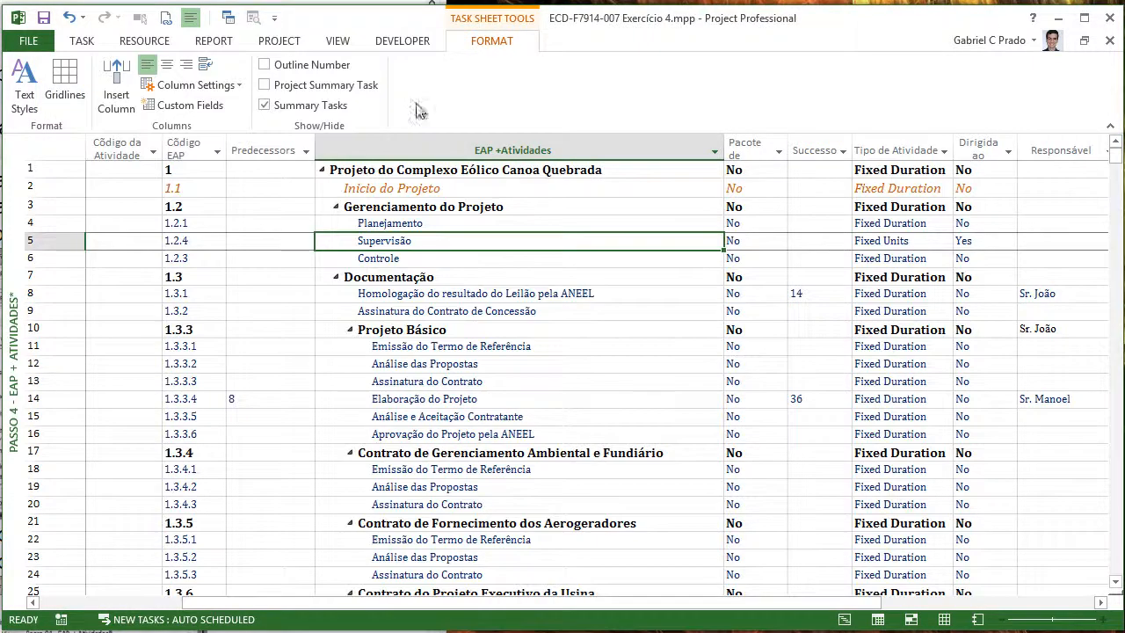
- Switch to the Passo 1 - EAP view and look at its text styles without changing them
right_click(5, 180)
left_click(70, 166)
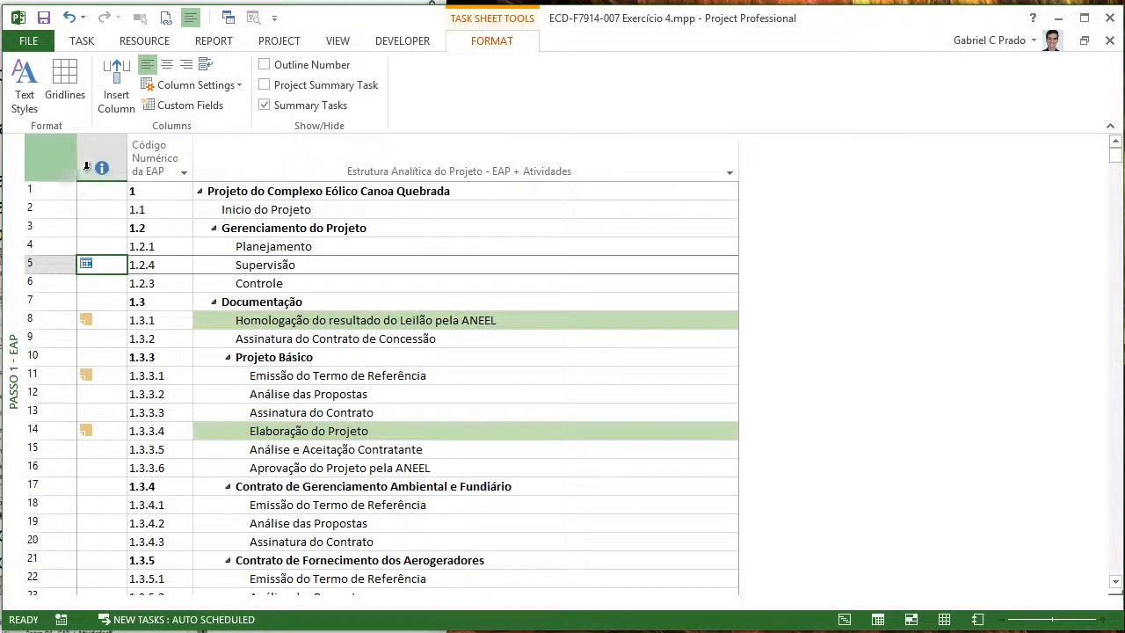
left_click(27, 97)
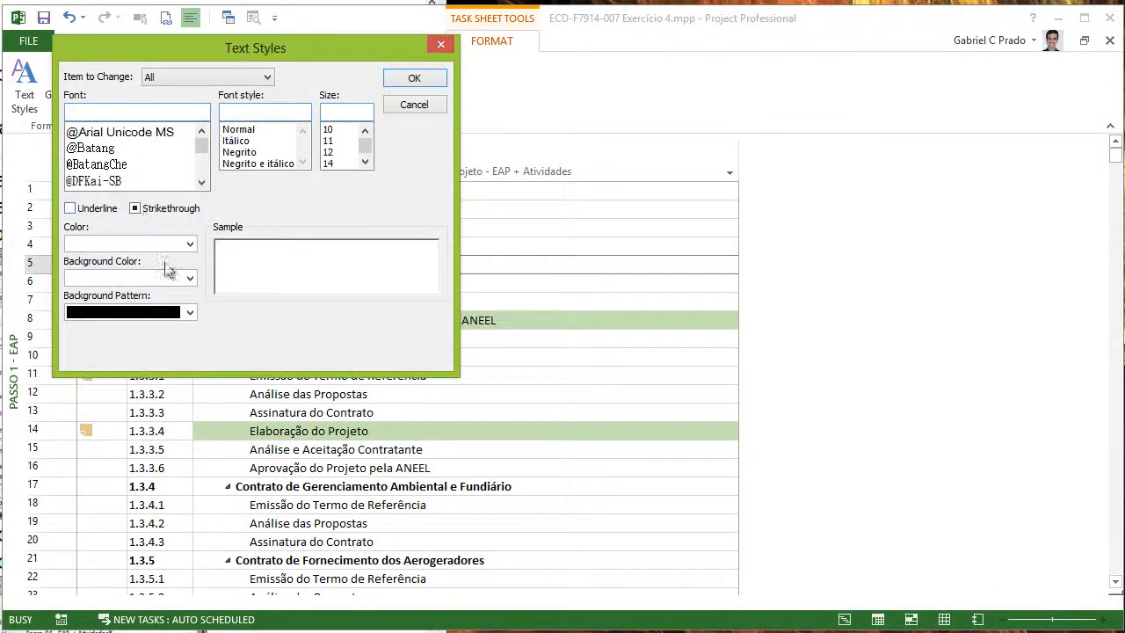
left_click(442, 44)
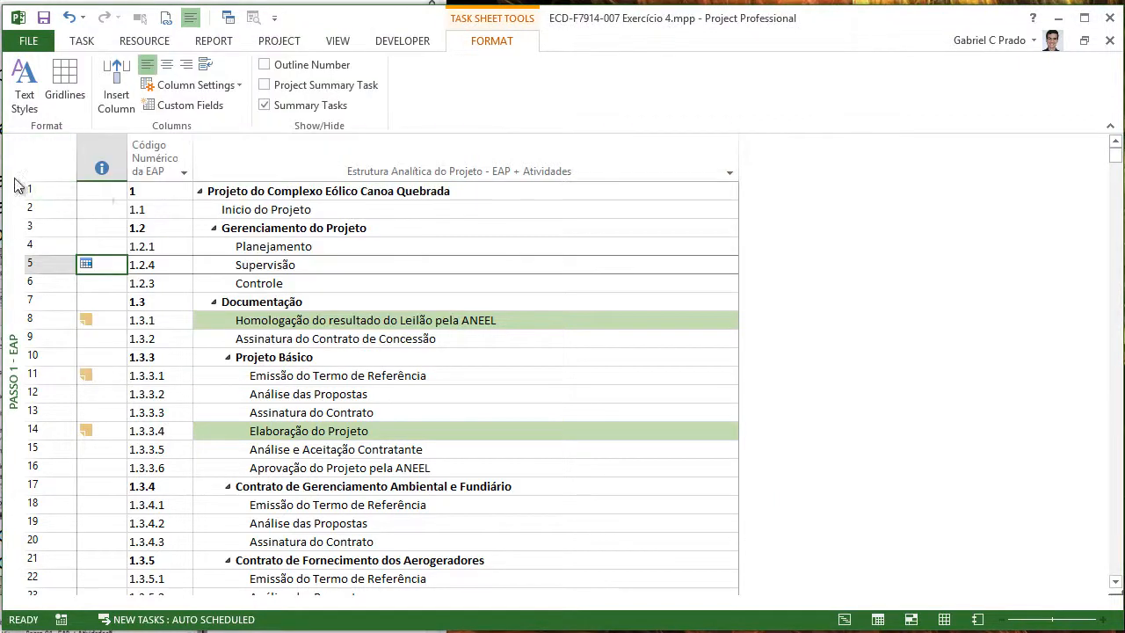
- Switch to the Passo 4 - EAP + Atividades* view and remove the split so that the task table fills the window
right_click(14, 369)
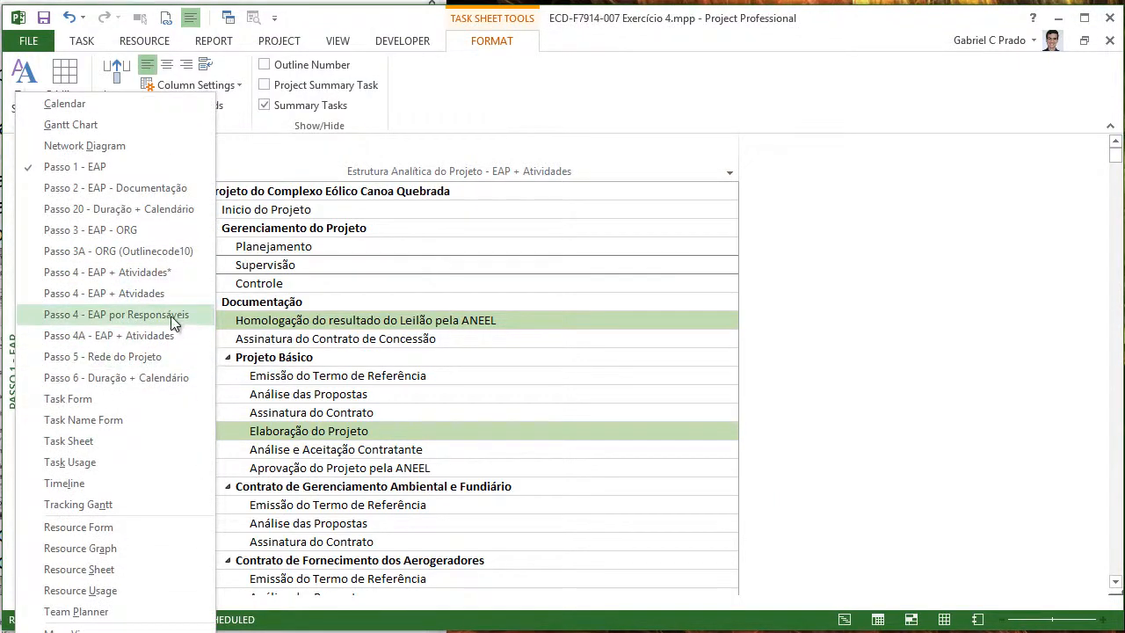
left_click(137, 297)
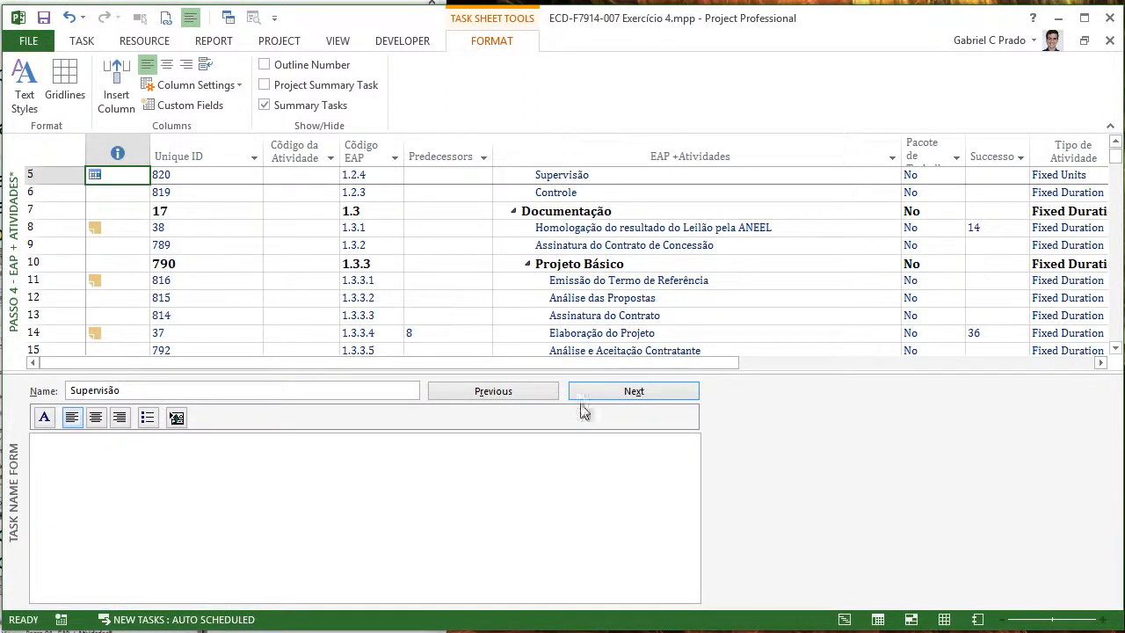
left_click(596, 377)
double_click(595, 373)
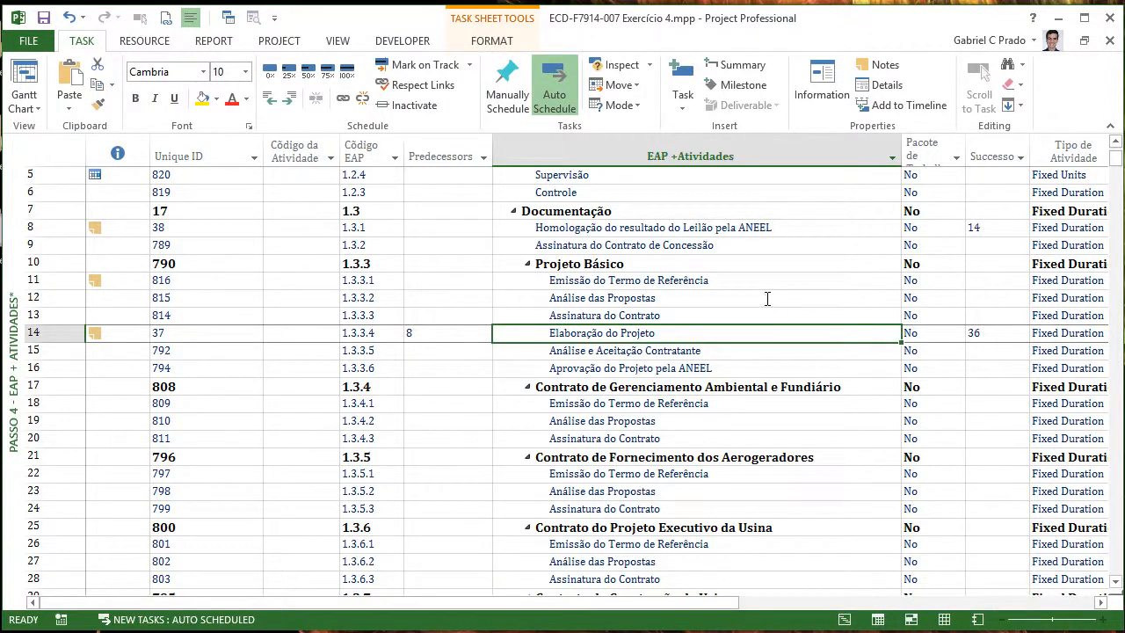
- Filter the table to show only the tasks whose Marcos value is Yes
left_click(765, 299)
key("Right")
key("Right")
key("Right")
key("Right")
key("Right")
key("Right")
key("Right")
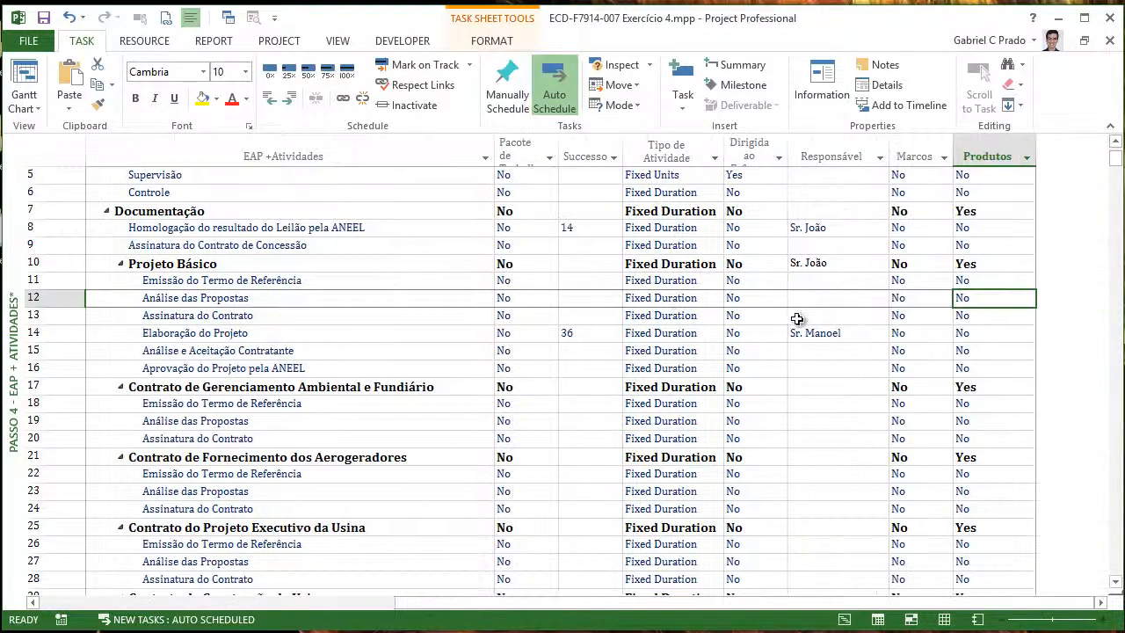
left_click(944, 156)
left_click(805, 338)
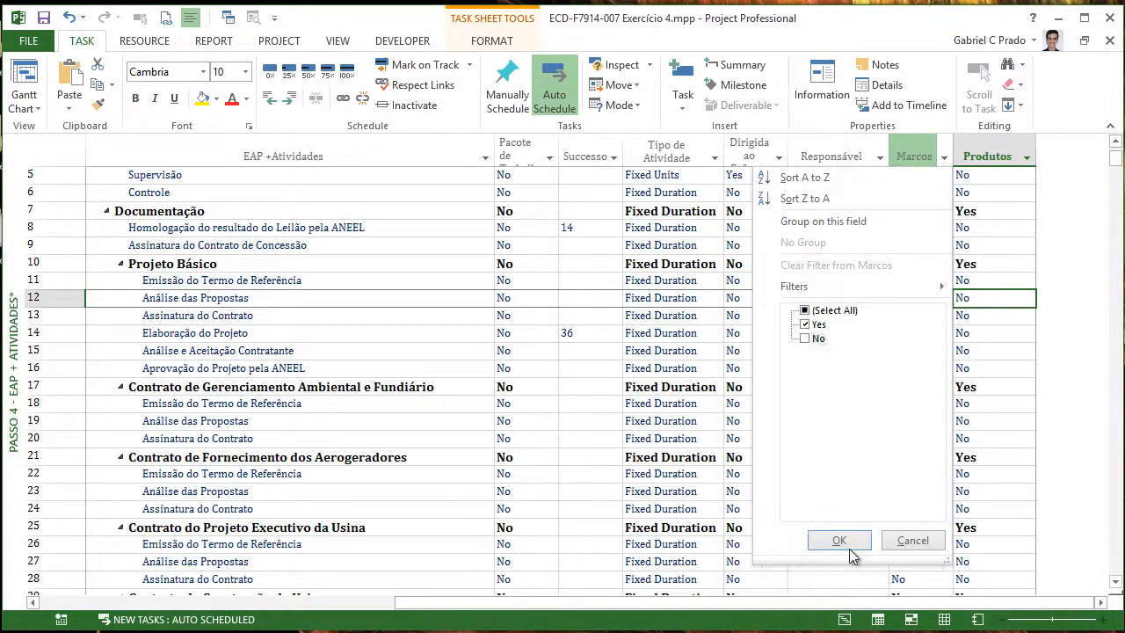
left_click(839, 541)
- Examine the filtered milestones and their EAP codes, going upward from the end of the list past Fim do Projeto
left_click(250, 397)
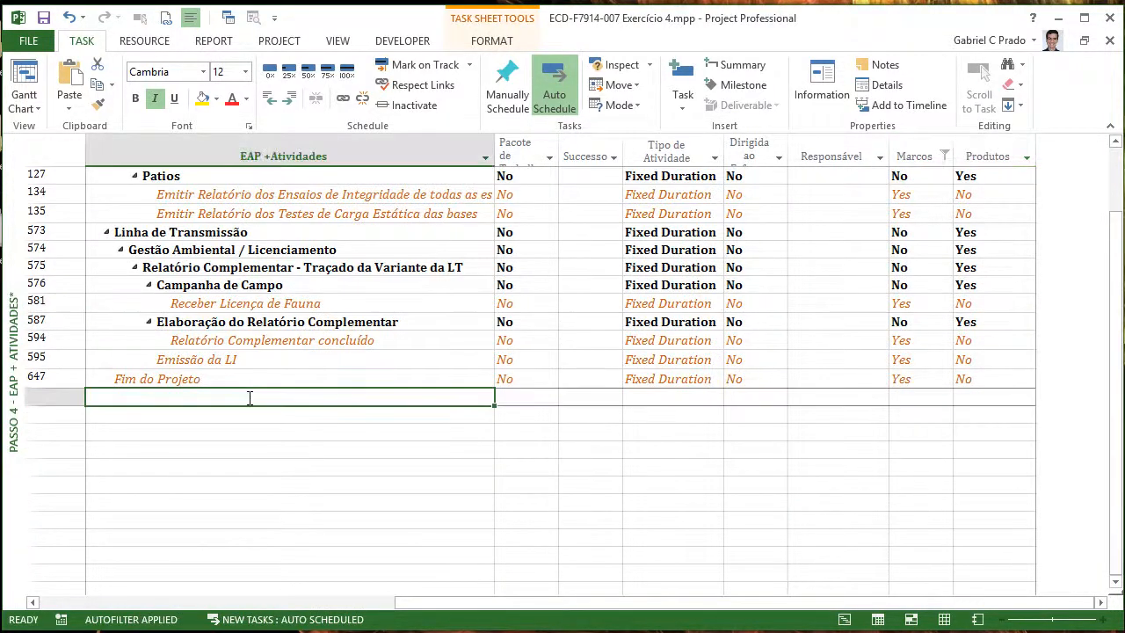
key("Home")
key("Right")
key("Up")
key("Up")
key("Up")
key("Up")
key("Up")
key("Up")
key("Up")
key("Up")
key("Up")
key("Up")
key("Up")
key("Up")
key("Up")
key("Up")
key("Up")
key("Up")
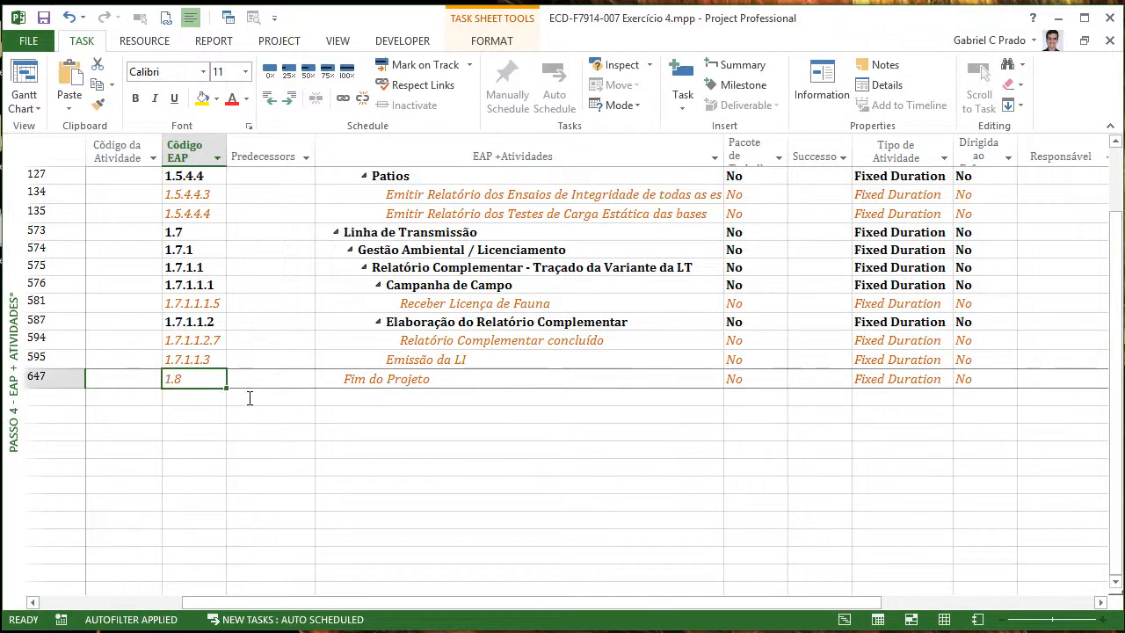
- Examine the filtered milestone names and codes, from the two Emitir Relatório items under Patios down to Emissão da LI
key("Down")
key("Down")
key("Down")
key("Down")
key("Right")
key("Right")
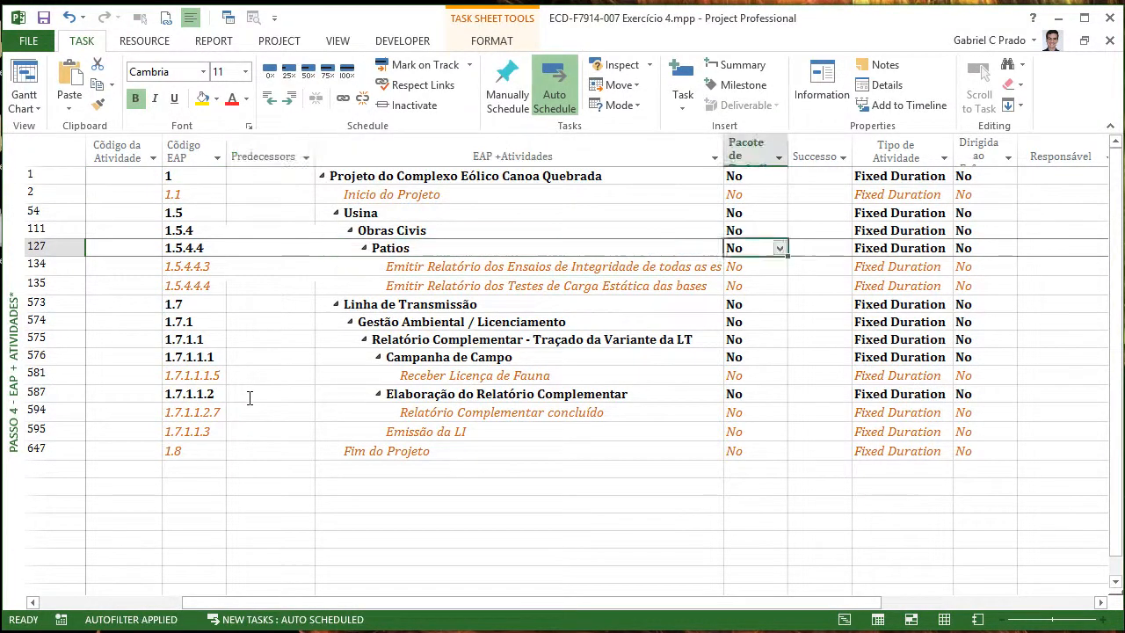
key("Down")
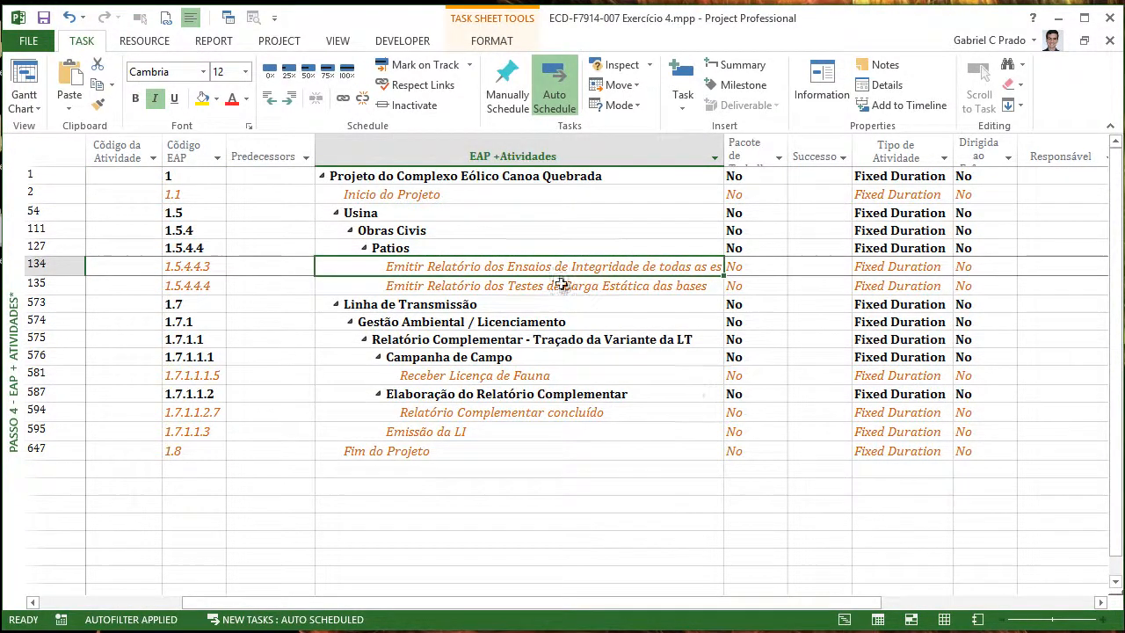
key("shift+Down")
left_click(436, 377)
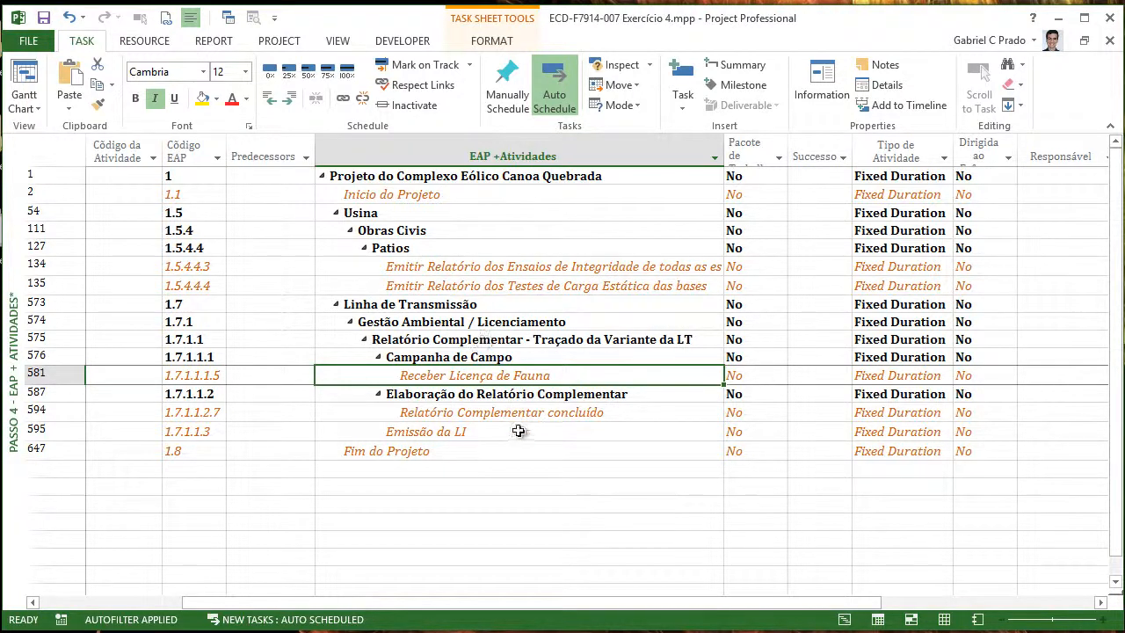
left_click(467, 416)
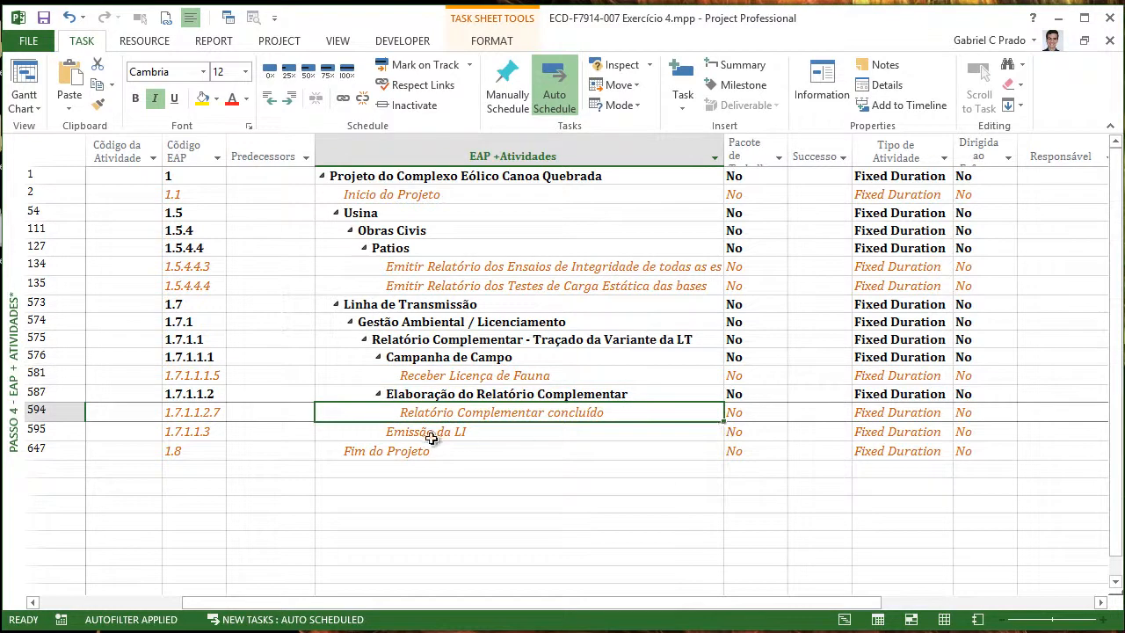
left_click(480, 435)
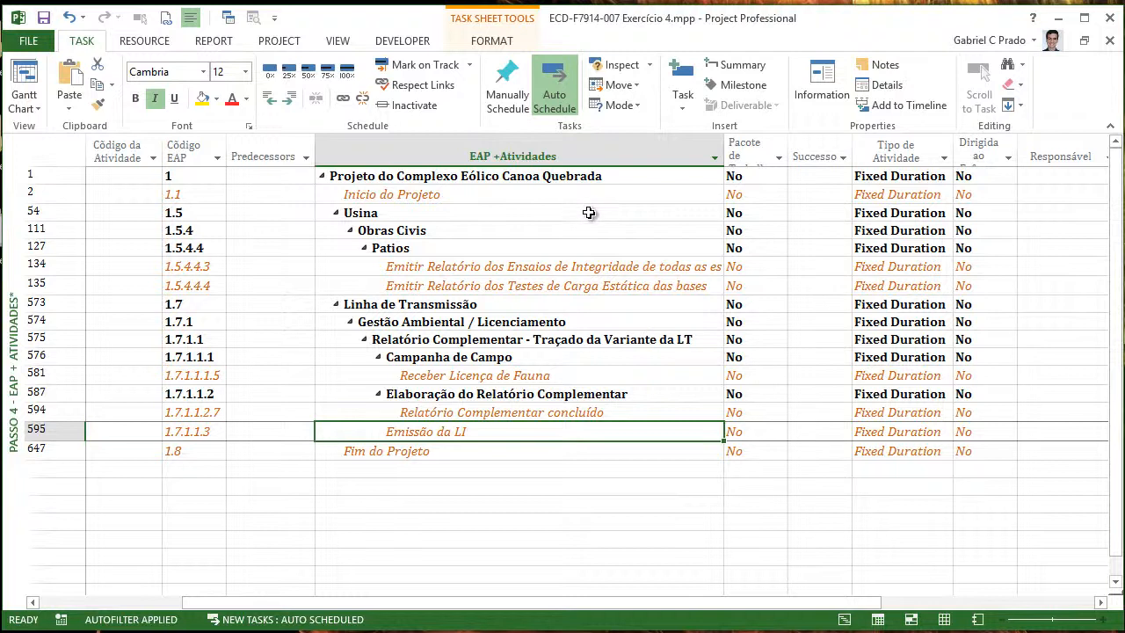
- Set Marcos to No for both Emitir Relatório tasks under Patios
left_click_drag(606, 603, 829, 604)
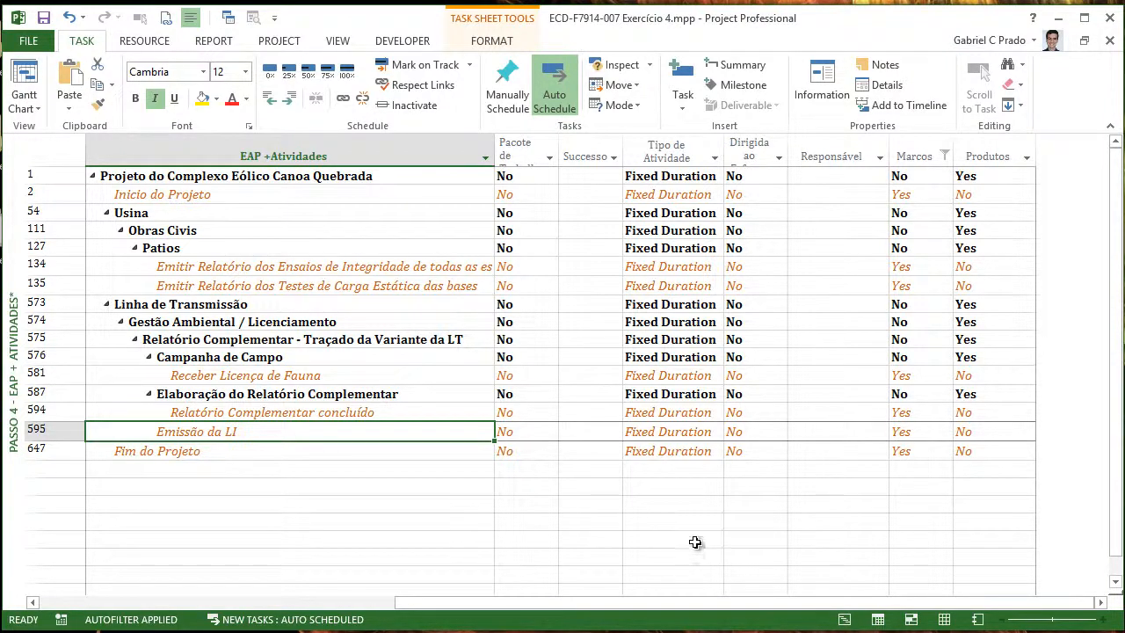
left_click(936, 266)
left_click(944, 267)
left_click(927, 287)
left_click(945, 266)
left_click(924, 297)
left_click(943, 288)
left_click(945, 288)
left_click(922, 307)
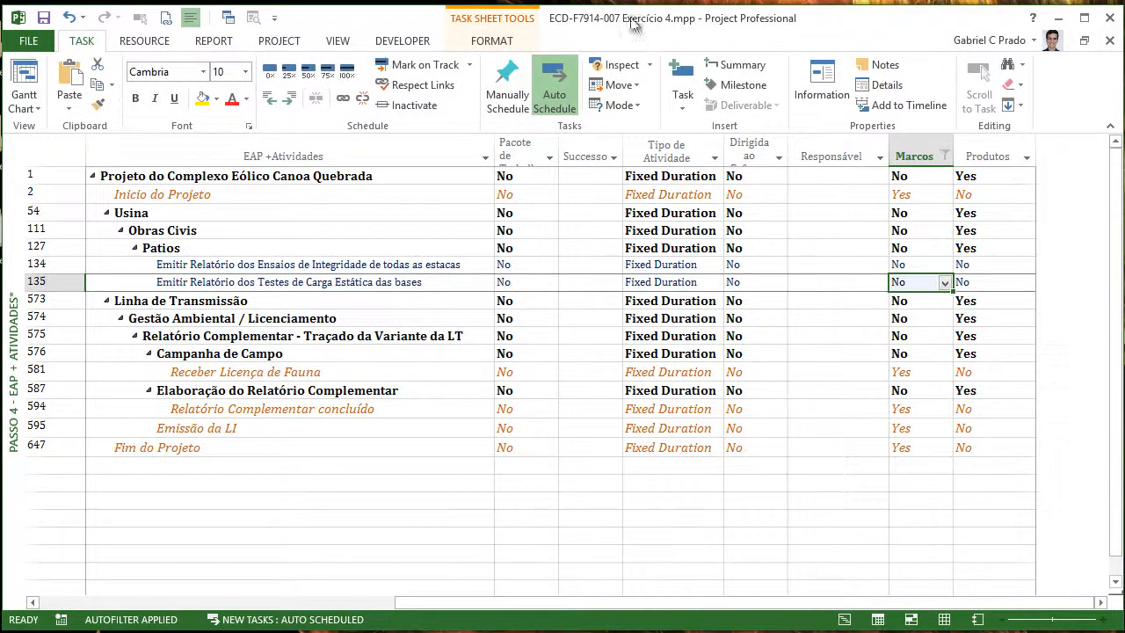
- Check the task information of the Testes de Carga Estática report, Emissão da LI, Relatório Complementar concluído and Receber Licença de Fauna, changing nothing
double_click(278, 284)
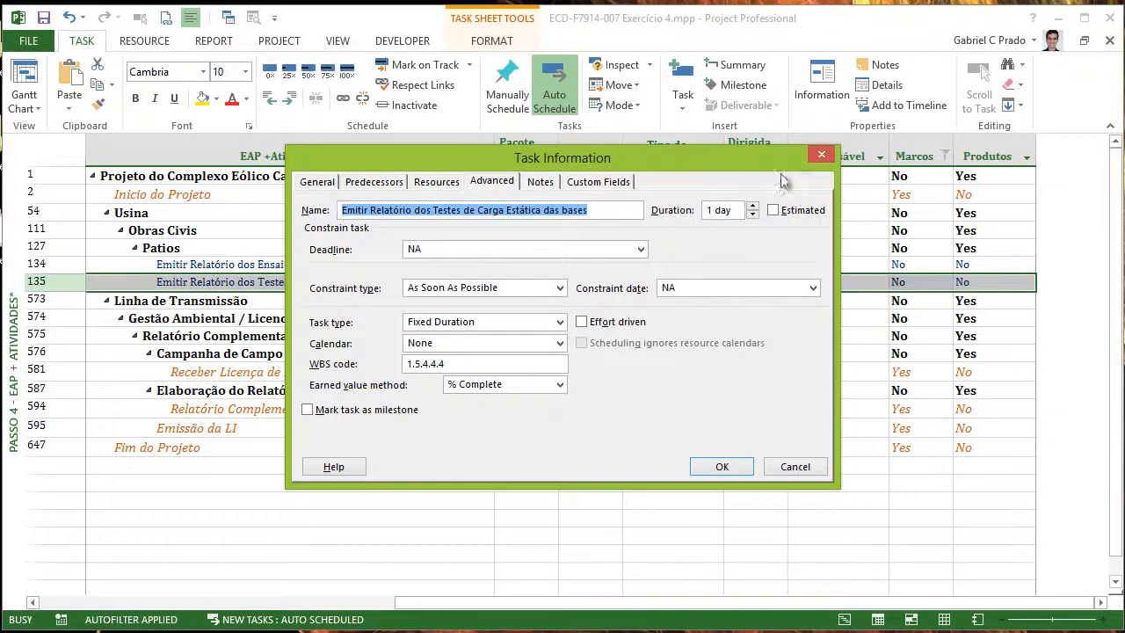
left_click(821, 155)
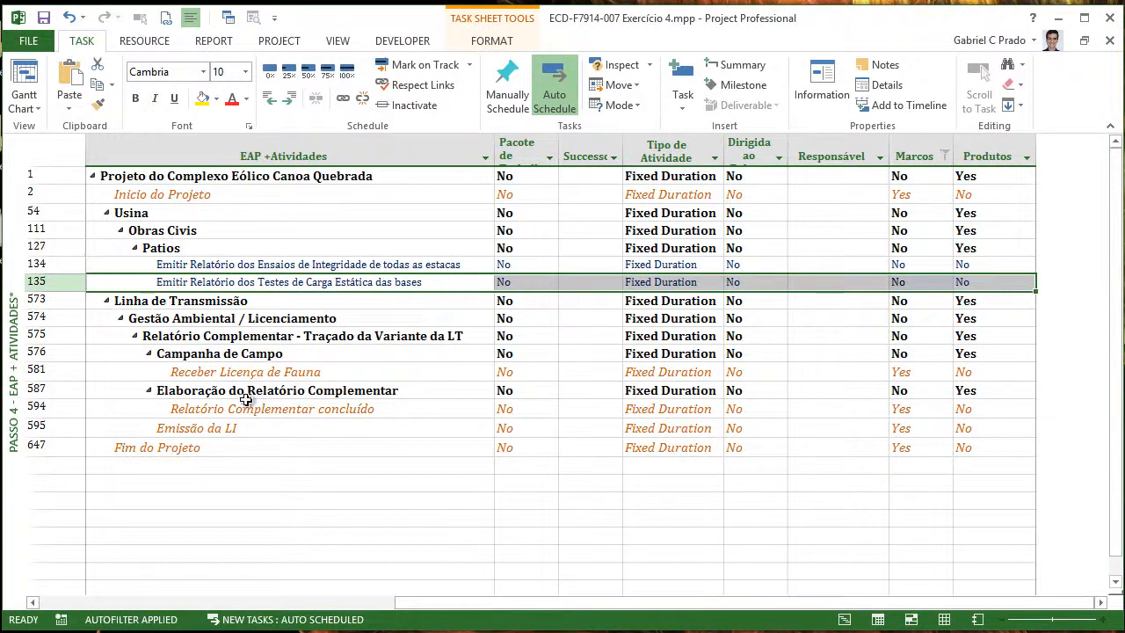
double_click(334, 429)
left_click(833, 155)
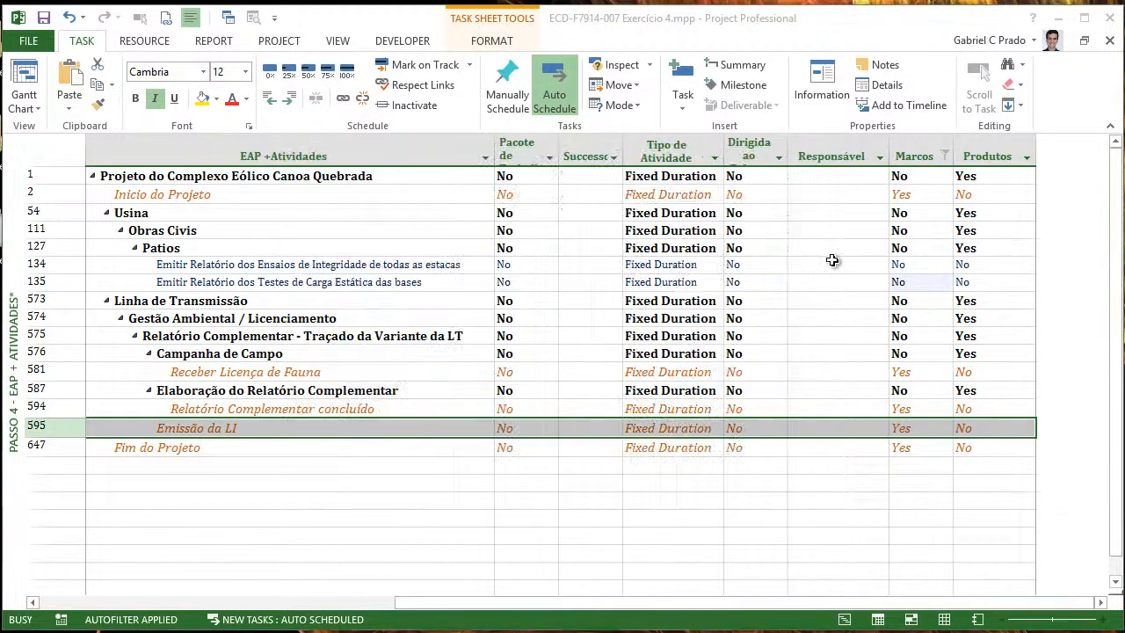
left_click(237, 408)
double_click(238, 408)
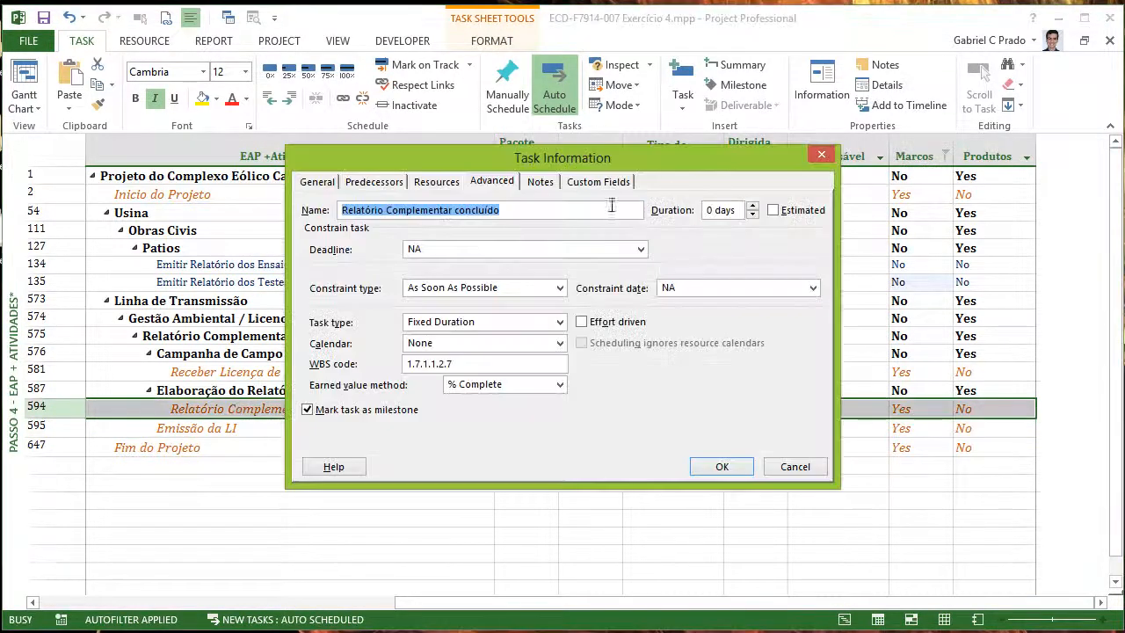
left_click(833, 155)
double_click(240, 374)
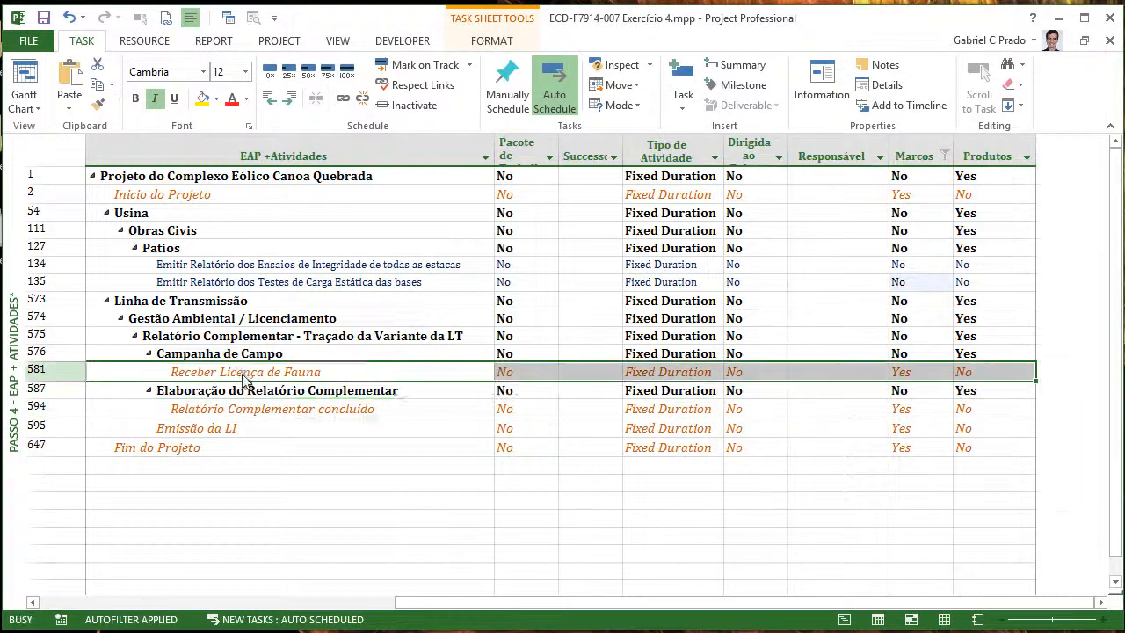
left_click(813, 157)
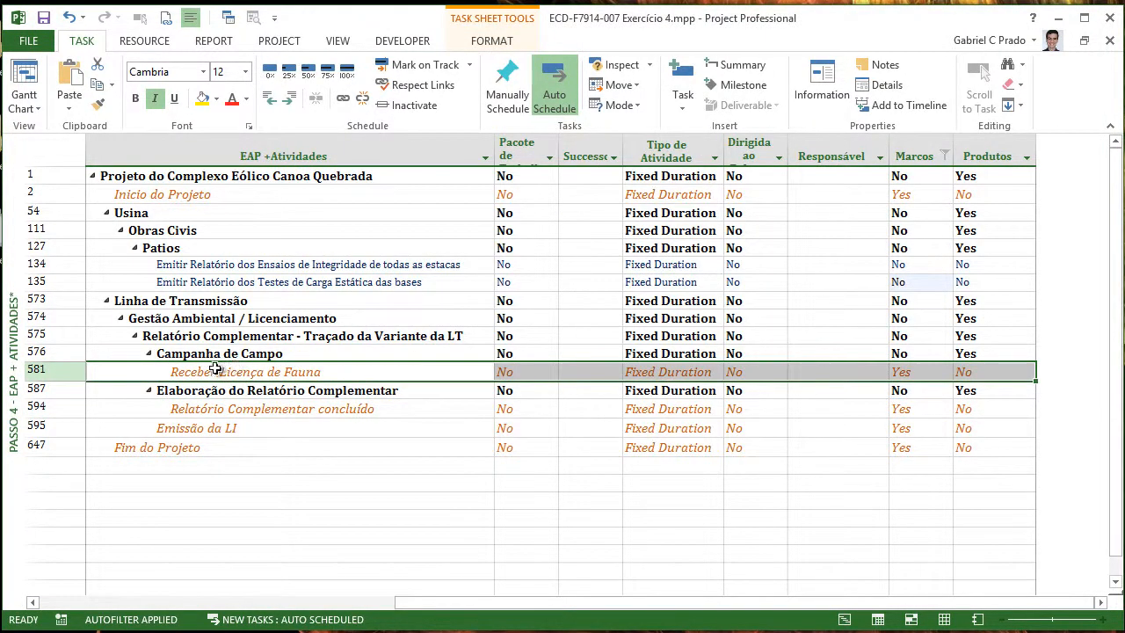
- Rename the Receber Licença de Fauna milestone as Licença de Fauna recebida
left_click(219, 373)
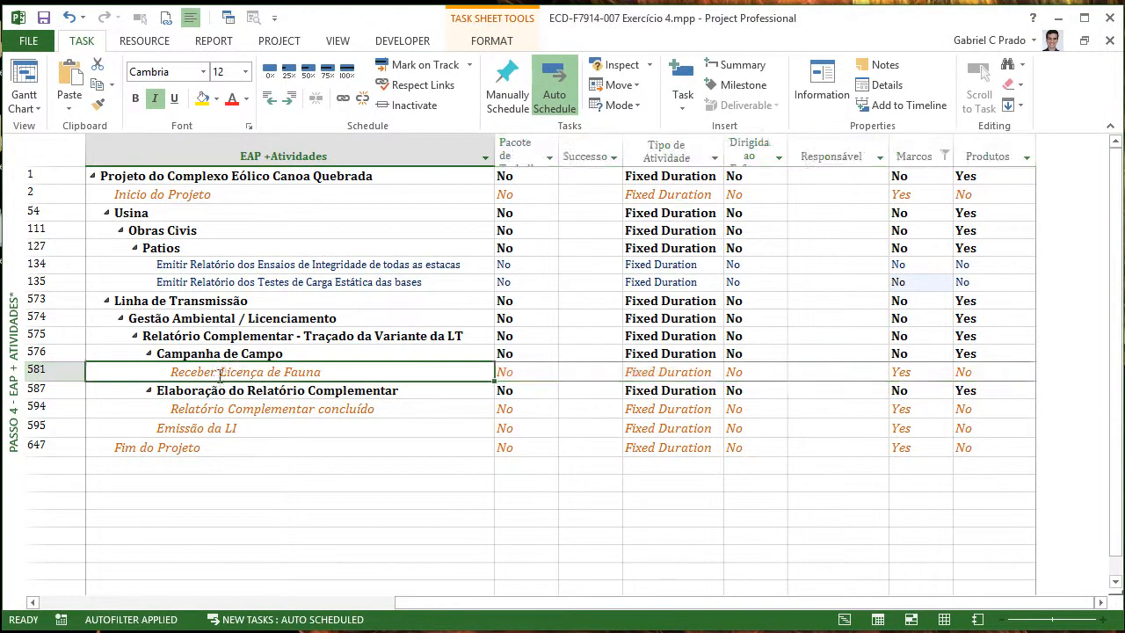
left_click(294, 372)
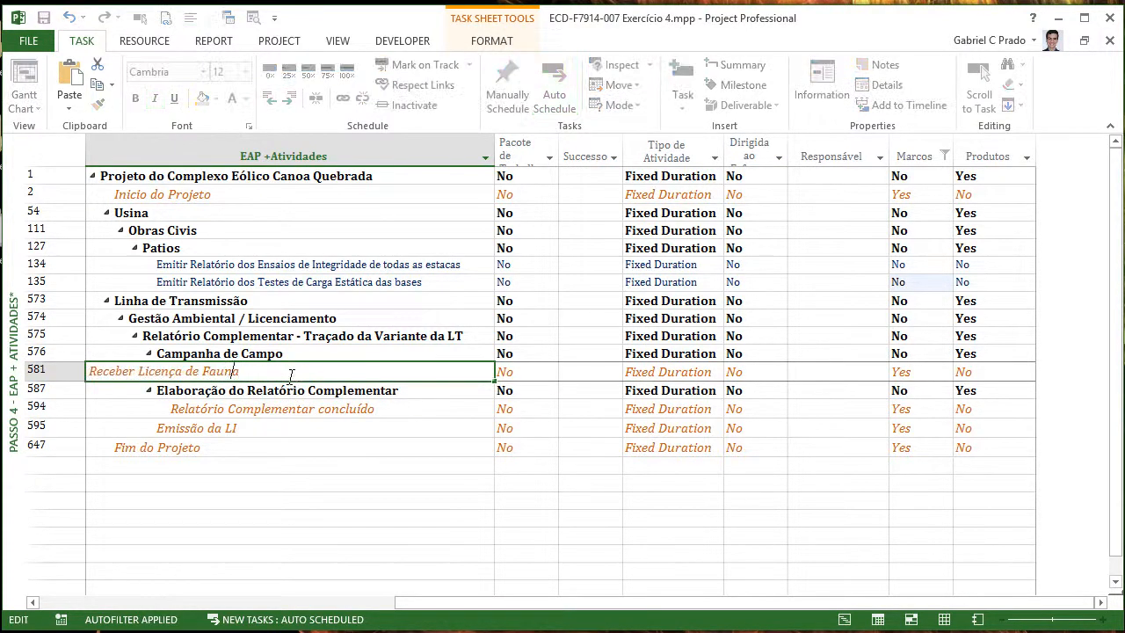
key("BackSpace")
key("BackSpace")
key("BackSpace")
key("BackSpace")
key("BackSpace")
key("BackSpace")
key("BackSpace")
key("BackSpace")
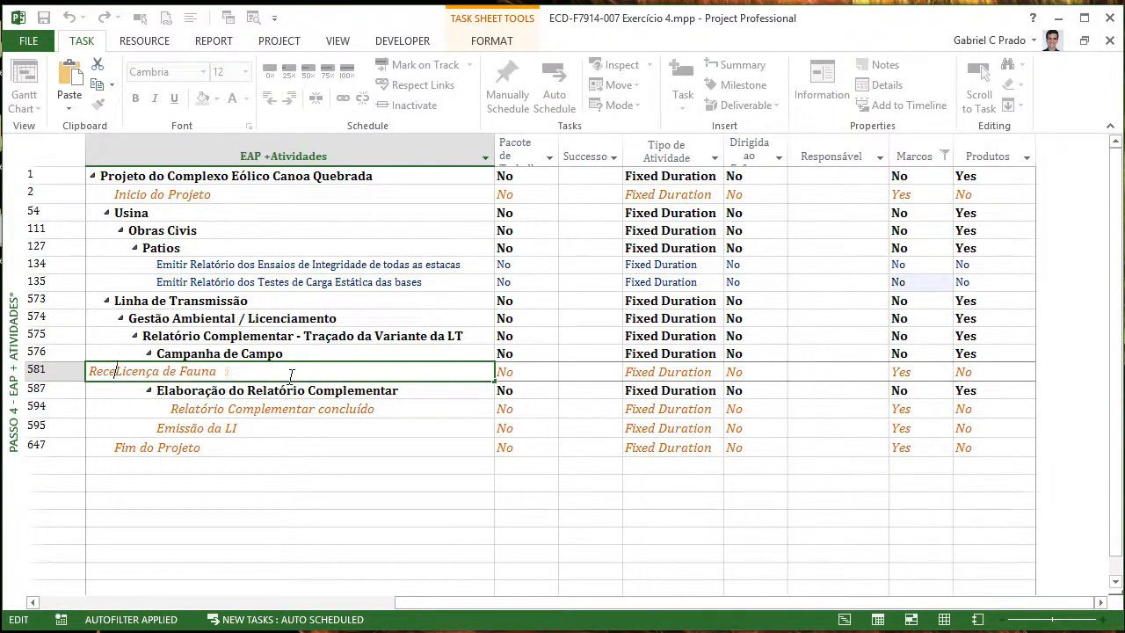
type("recebida")
key("Return")
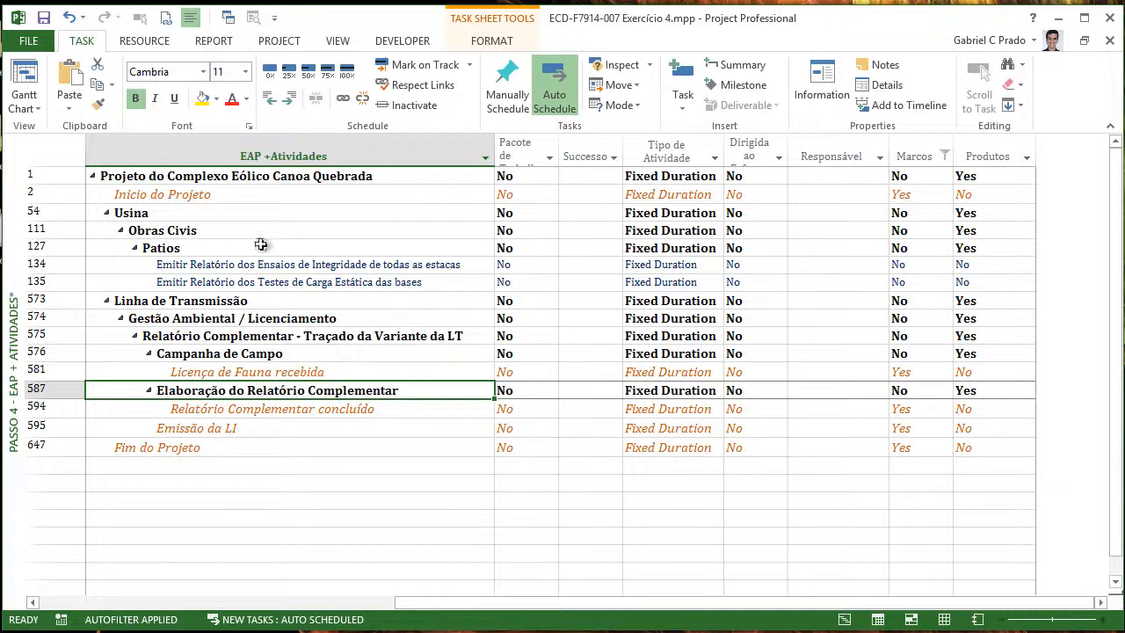
- Remove the Marcos filter so that all tasks are listed
left_click(944, 155)
left_click(816, 338)
left_click(842, 540)
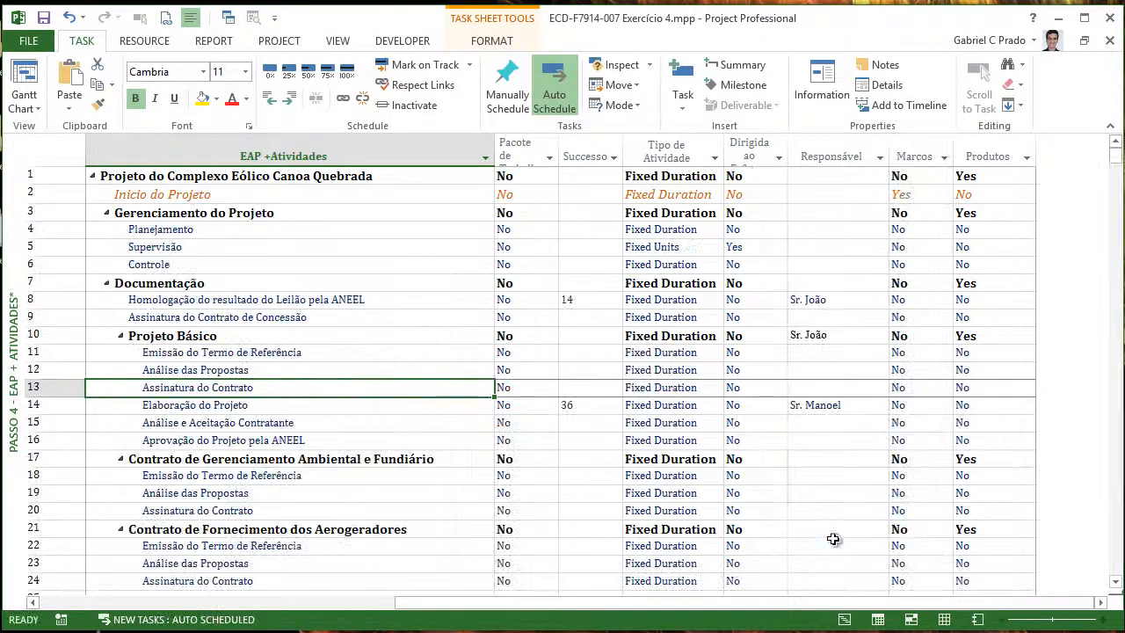
- Filter the table to show only the tasks whose Predecessors value is blank
left_click(786, 423)
key("Left")
key("Left")
key("Left")
key("Left")
key("Left")
key("Left")
key("Left")
key("Left")
key("Left")
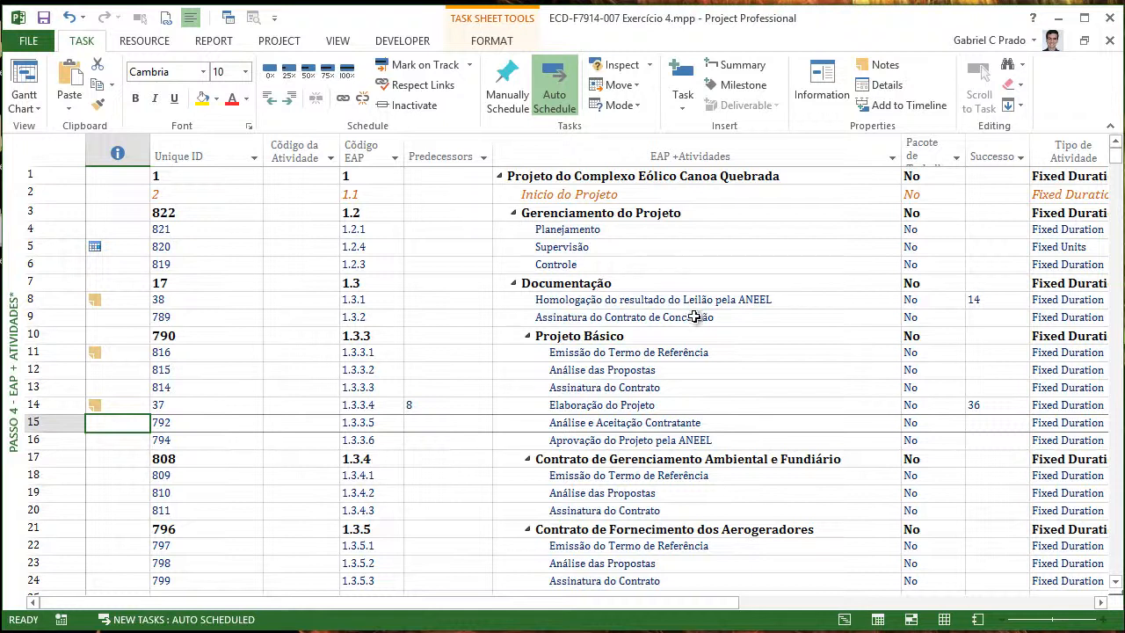
left_click(483, 156)
left_click(362, 311)
left_click(358, 327)
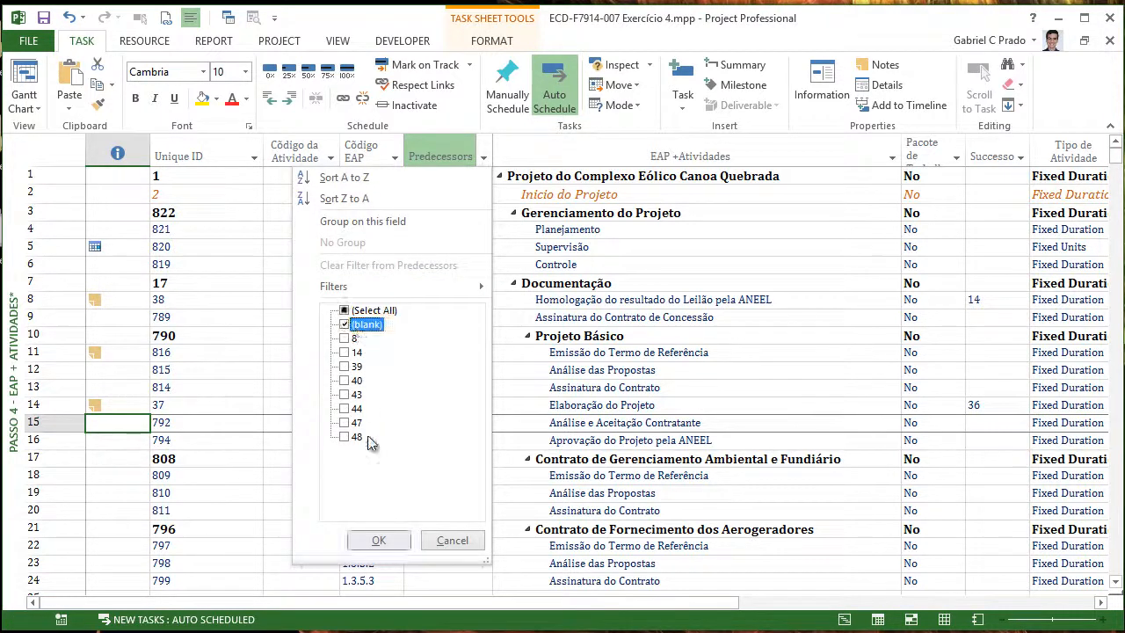
left_click(387, 541)
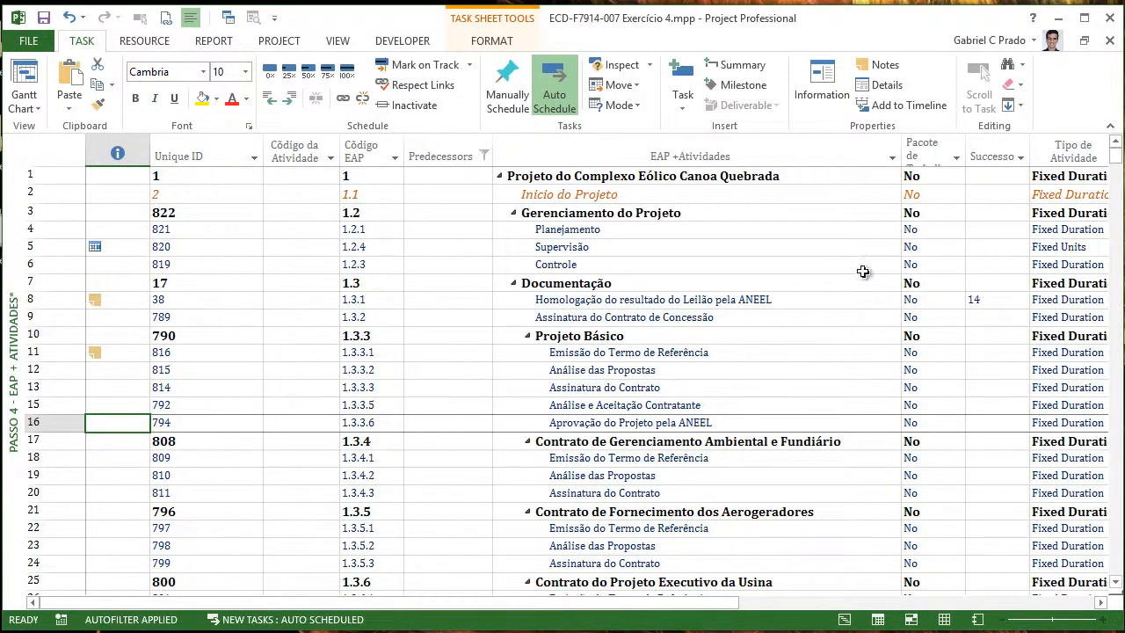
- Look through the tasks without predecessors and restore the full list by selecting all Predecessors values
scroll(791, 312, "down", 20)
scroll(794, 335, "down", 20)
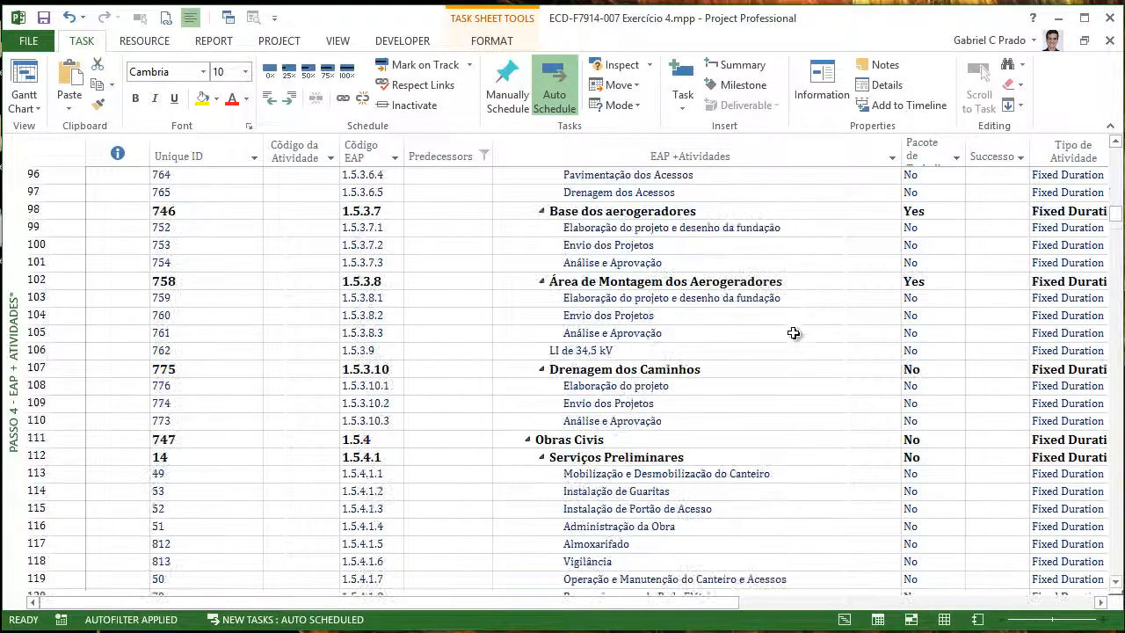
scroll(831, 351, "down", 18)
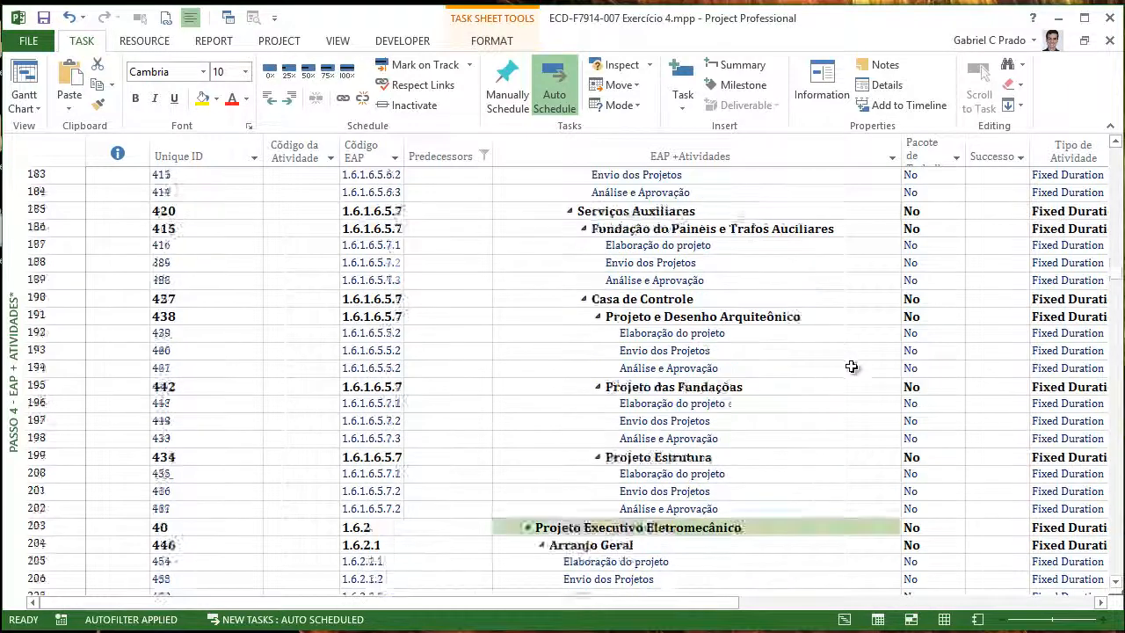
scroll(793, 381, "up", 12)
scroll(722, 371, "up", 7)
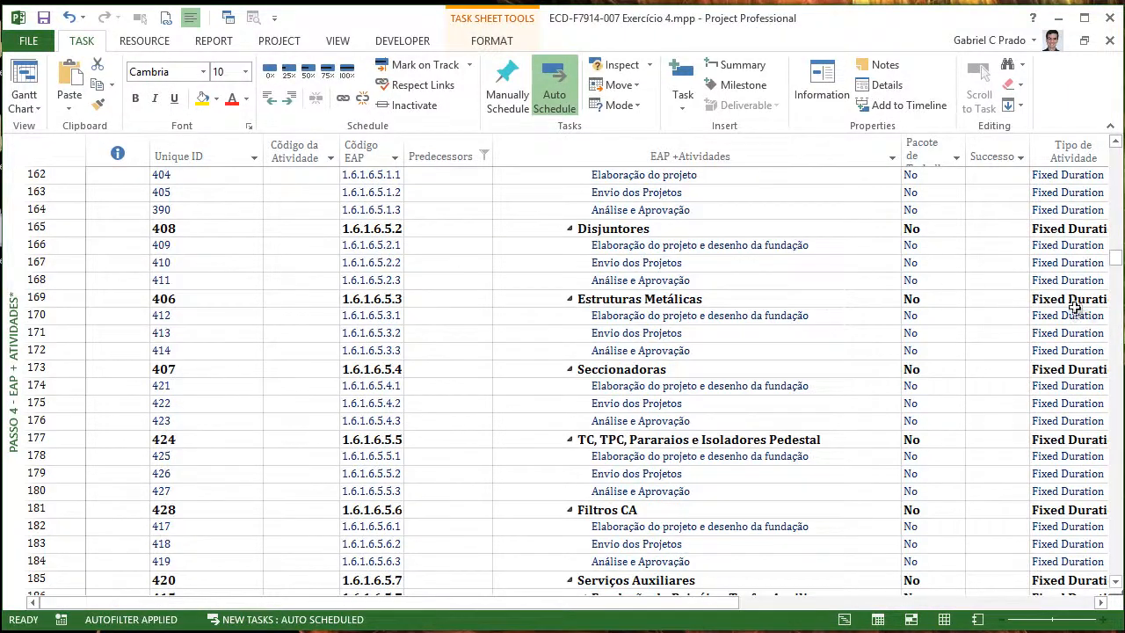
left_click_drag(1114, 268, 1114, 156)
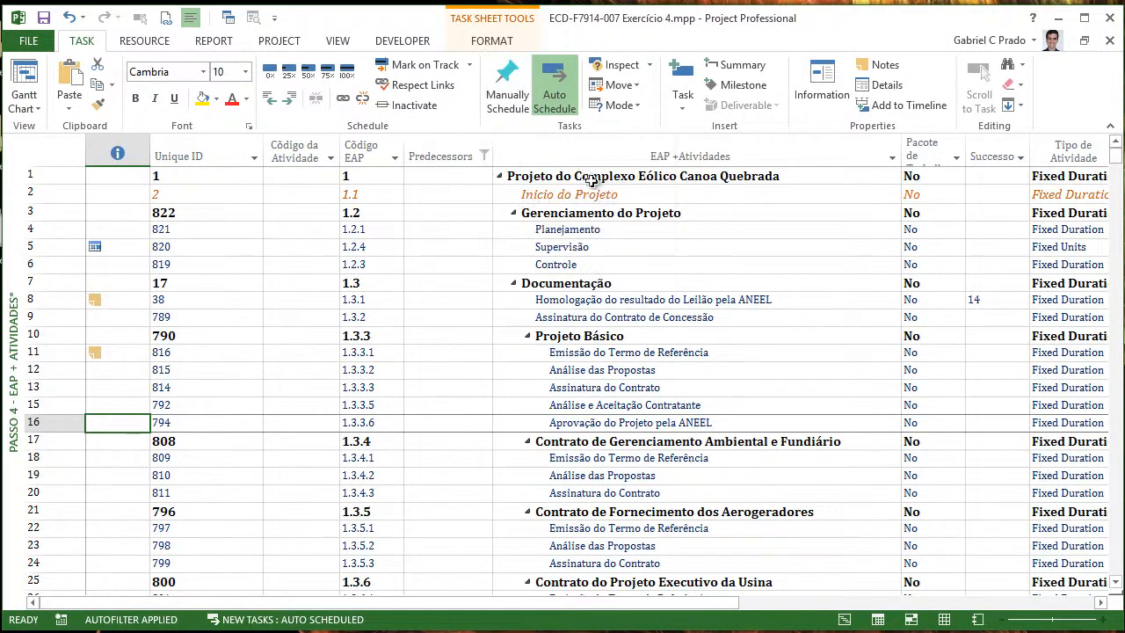
left_click(484, 156)
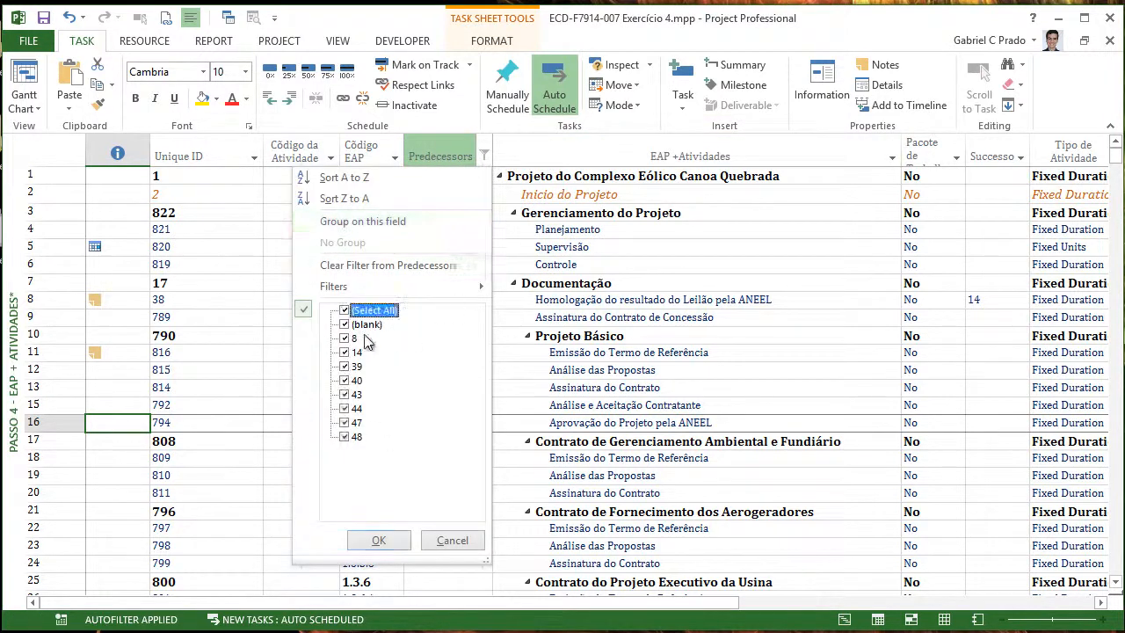
left_click(378, 539)
- Switch to the Passo 5 - Rede do Projeto view and look at the start of the network diagram
right_click(23, 191)
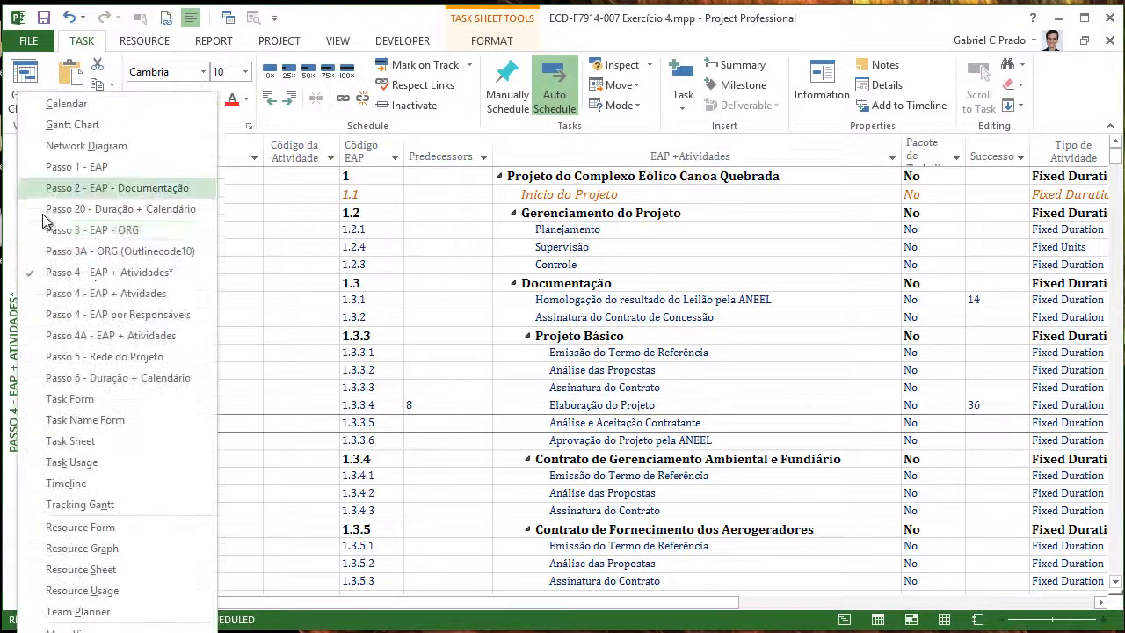
left_click(149, 358)
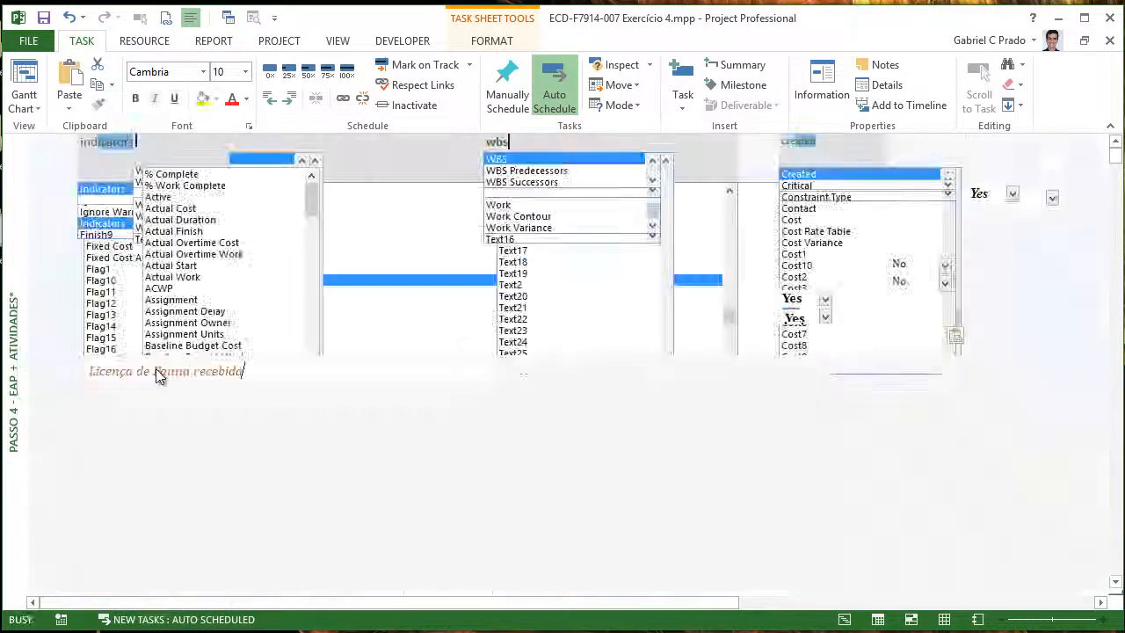
left_click_drag(1118, 172, 1029, 75)
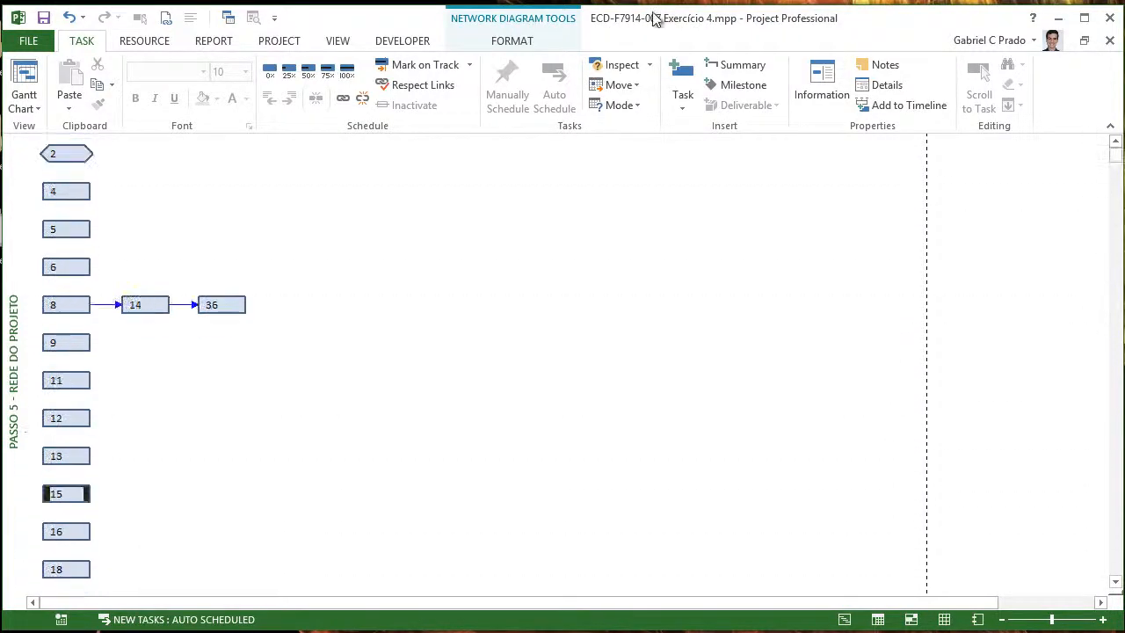
left_click_drag(1115, 161, 1113, 131)
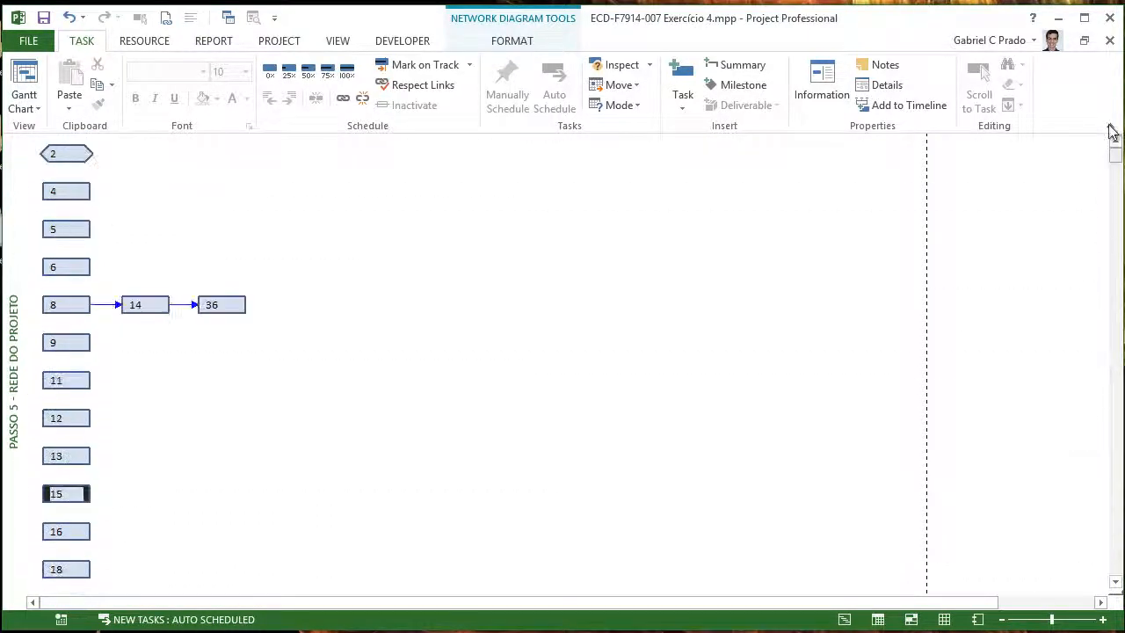
- Switch to the Passo 4 - EAP + Atividades* view and remove the Task Name Form split below the table
right_click(10, 153)
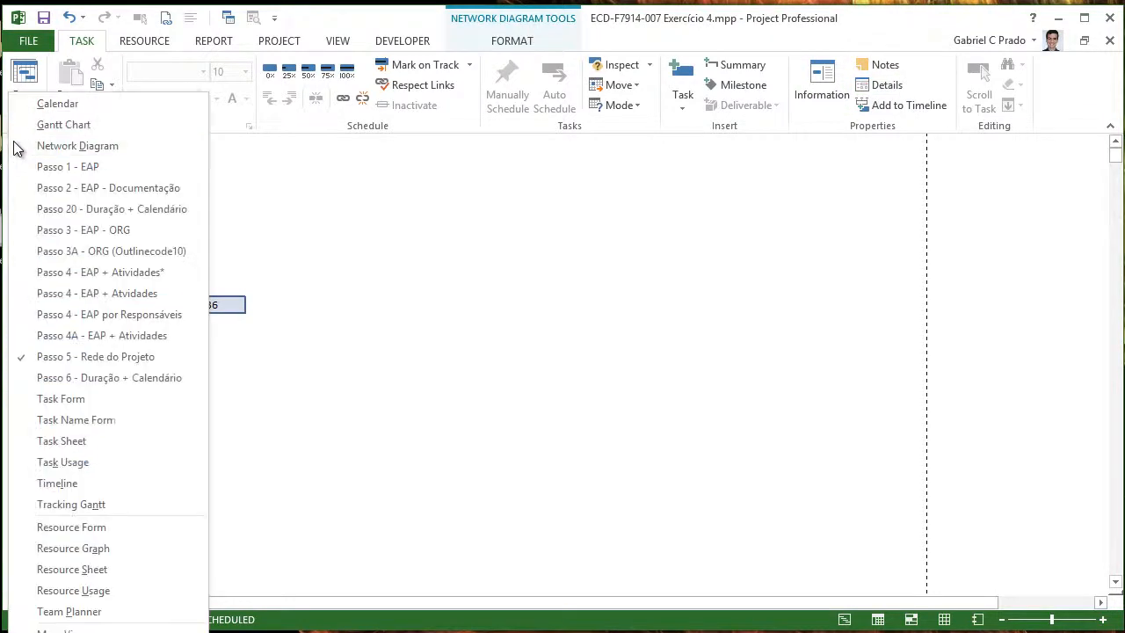
left_click(77, 295)
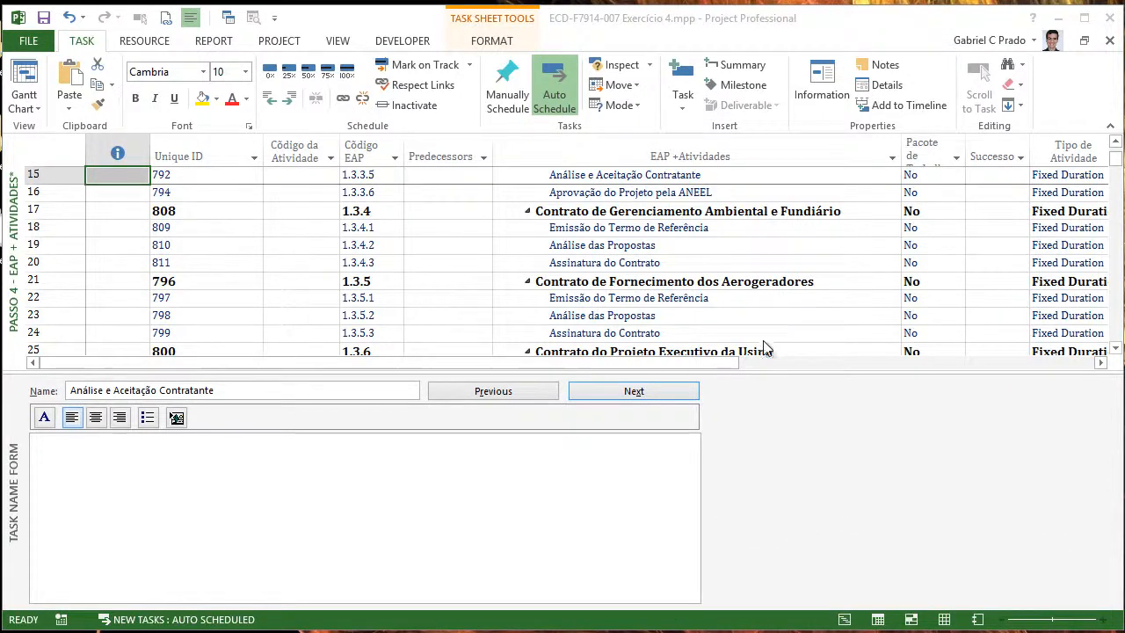
double_click(751, 370)
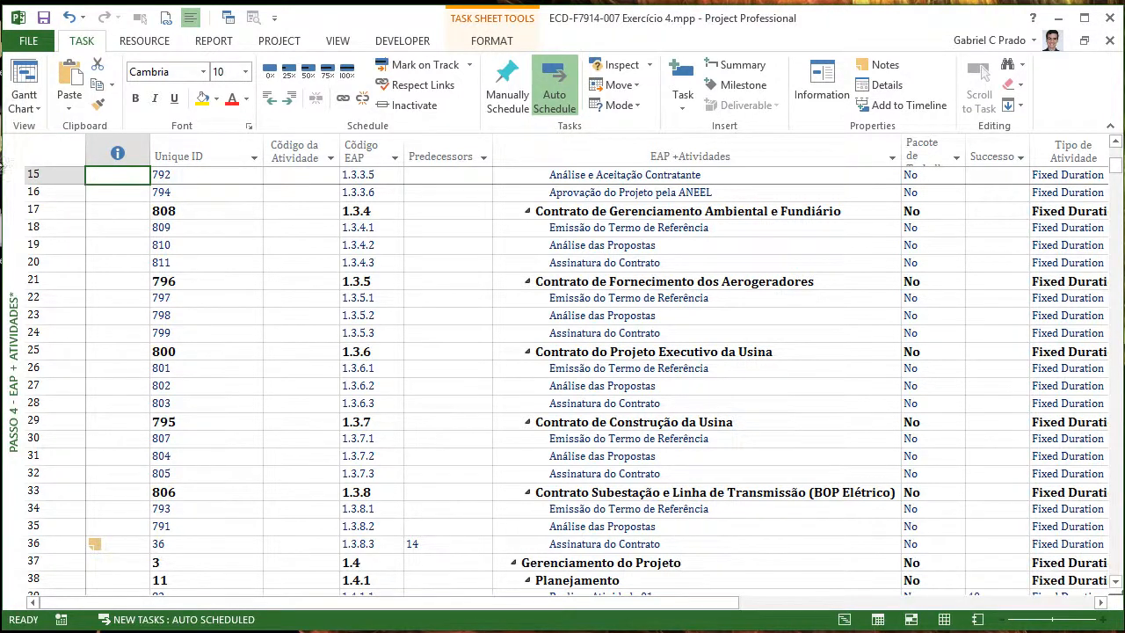
- Switch to the Passo 5 - Rede do Projeto view and expand the collapsed network diagram boxes to their full task details
right_click(13, 154)
left_click(175, 358)
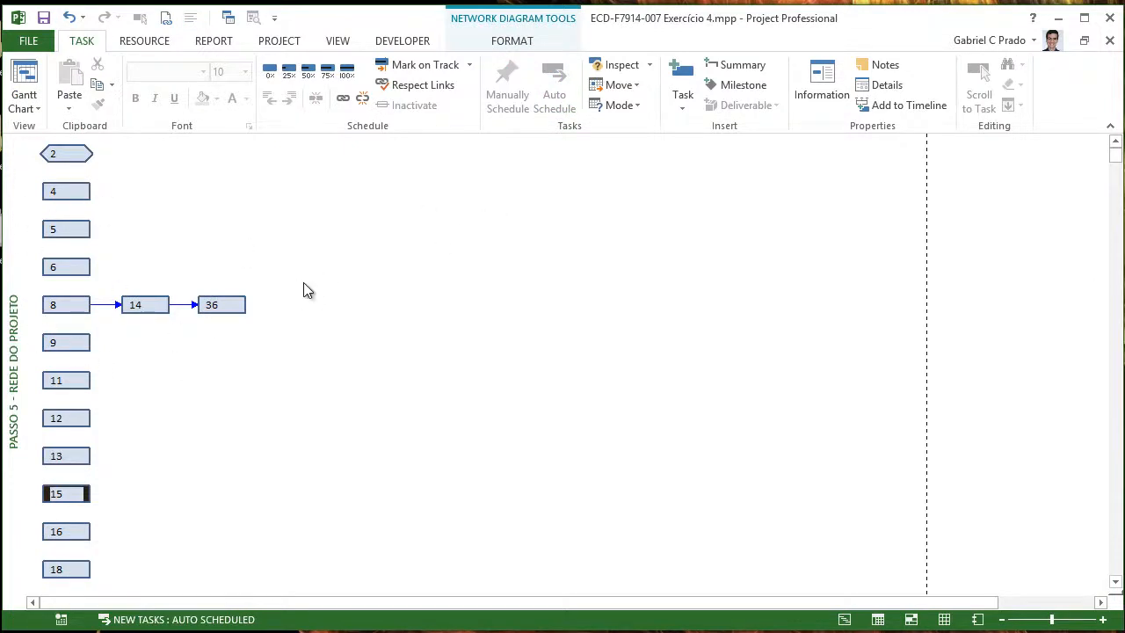
right_click(465, 227)
left_click(474, 230)
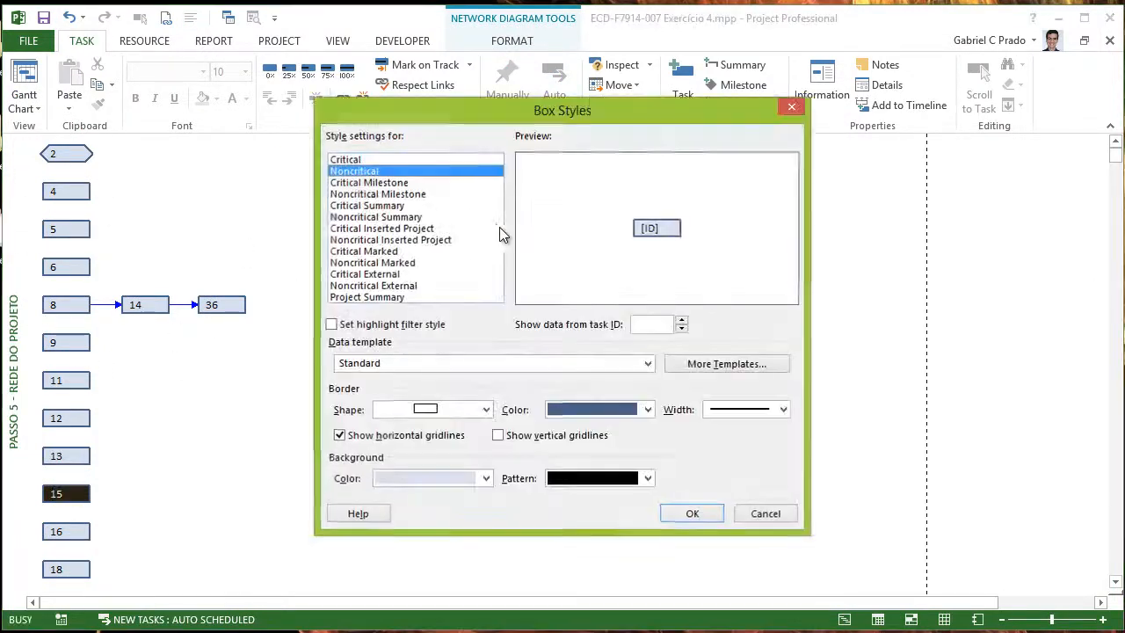
left_click(764, 513)
right_click(498, 197)
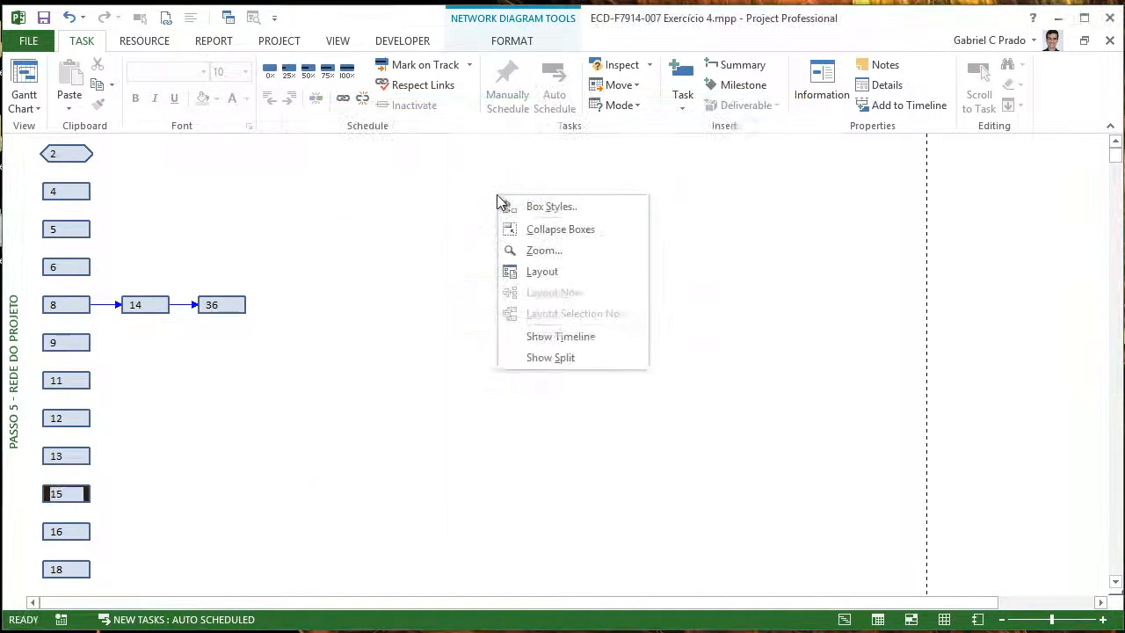
left_click(568, 230)
- Open the network diagram's Box Styles and look through the data templates available for Noncritical boxes
right_click(469, 245)
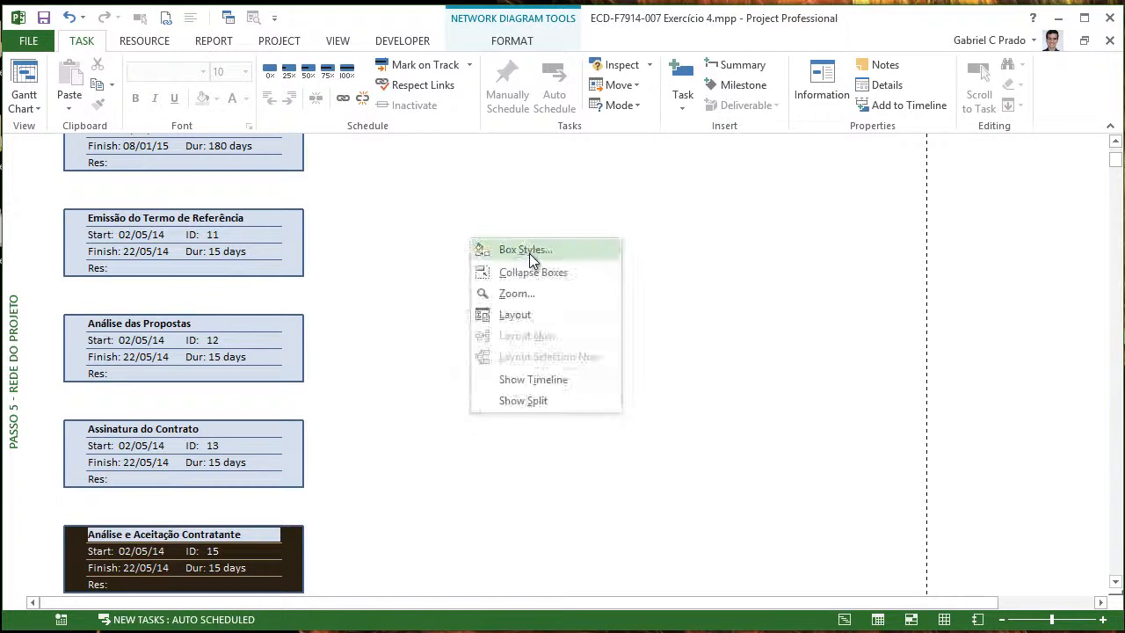
left_click(529, 253)
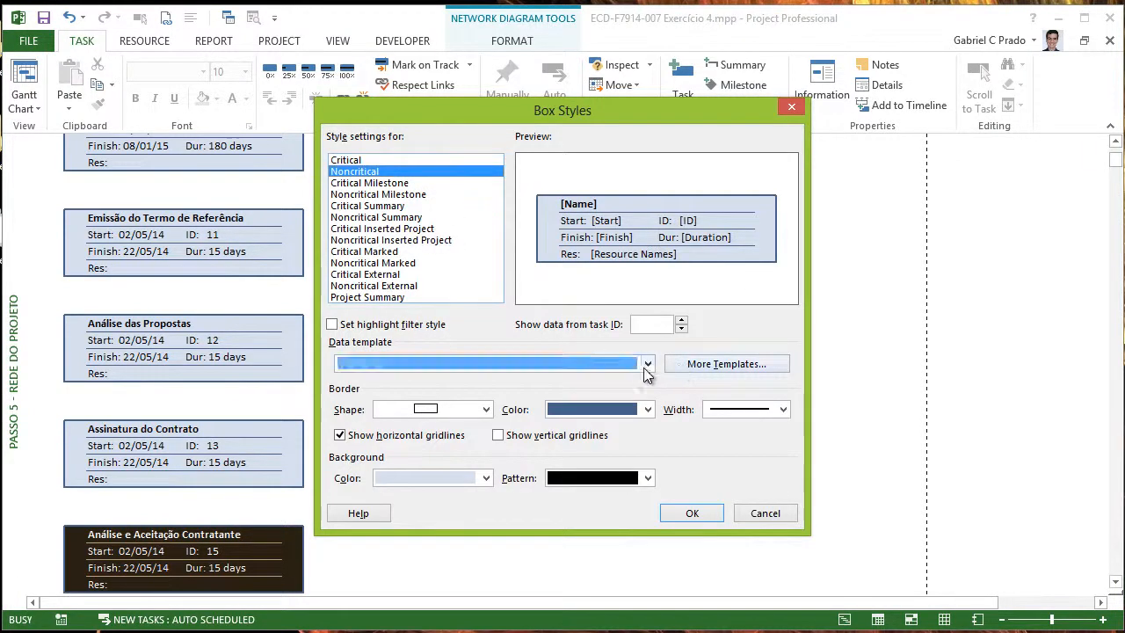
left_click(646, 364)
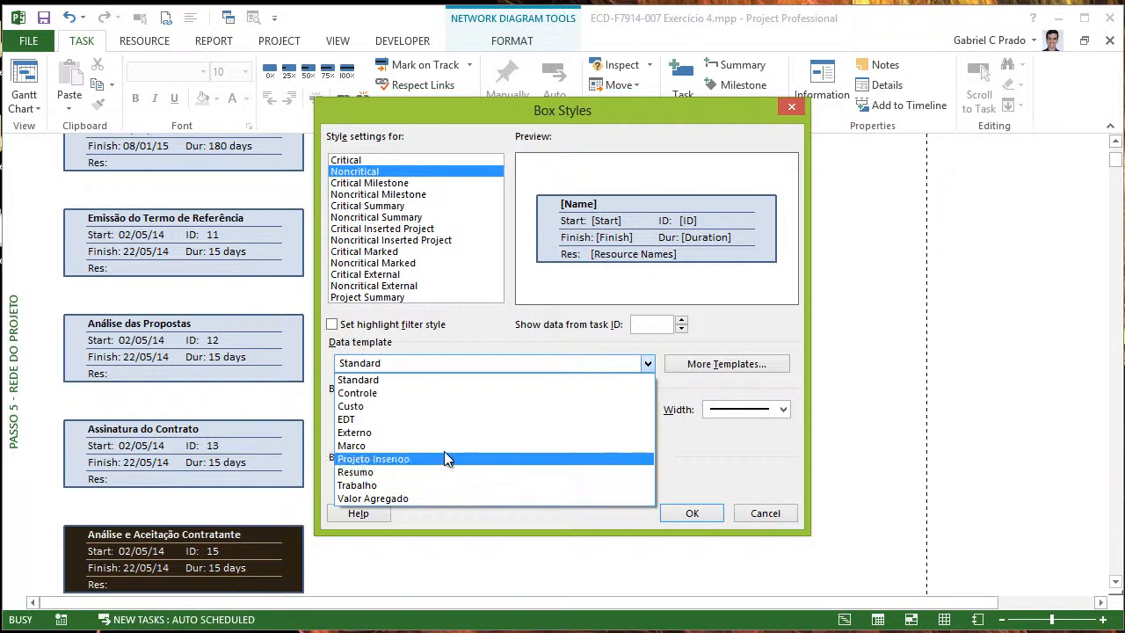
left_click(659, 112)
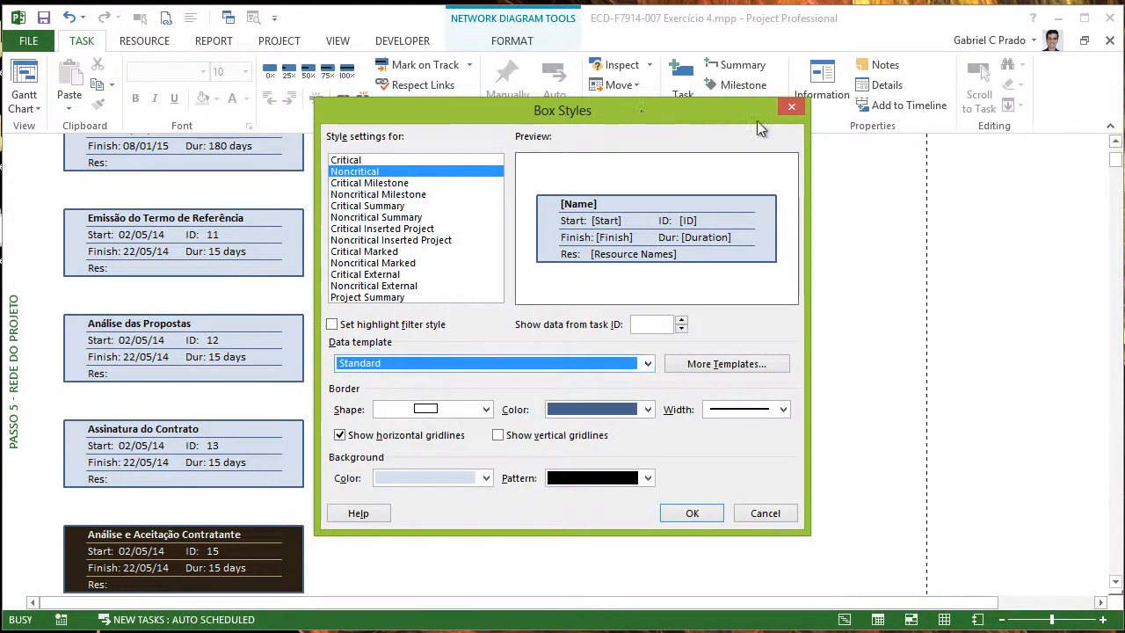
left_click_drag(729, 115, 898, 92)
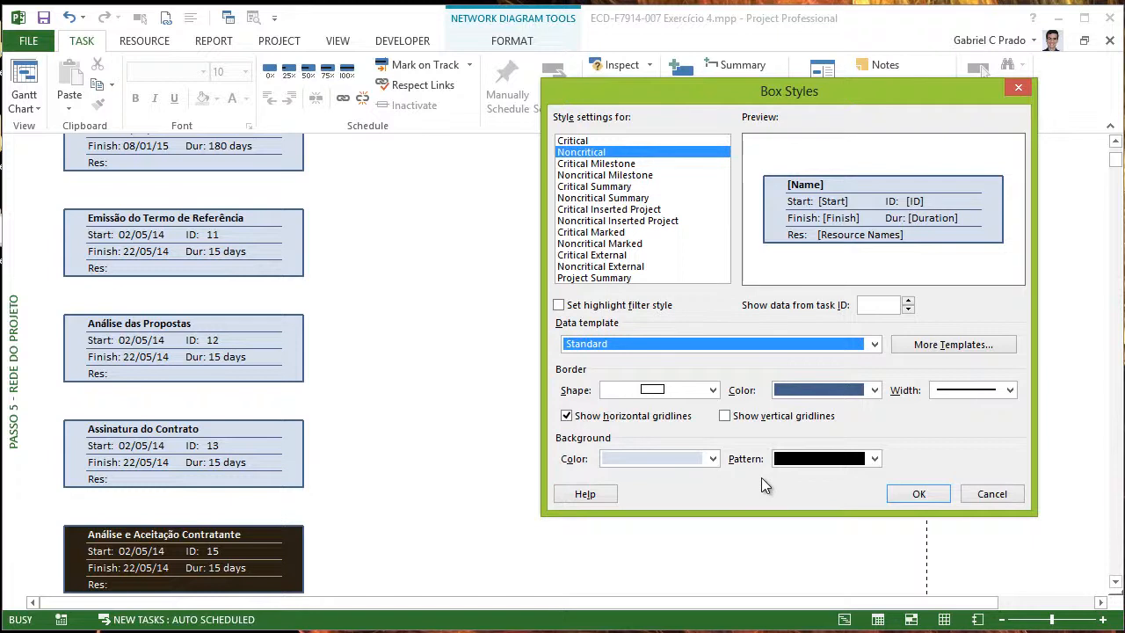
- Switch to the reference document, examine the example cell layouts for activity and milestone boxes, and return to Box Styles
key("F9")
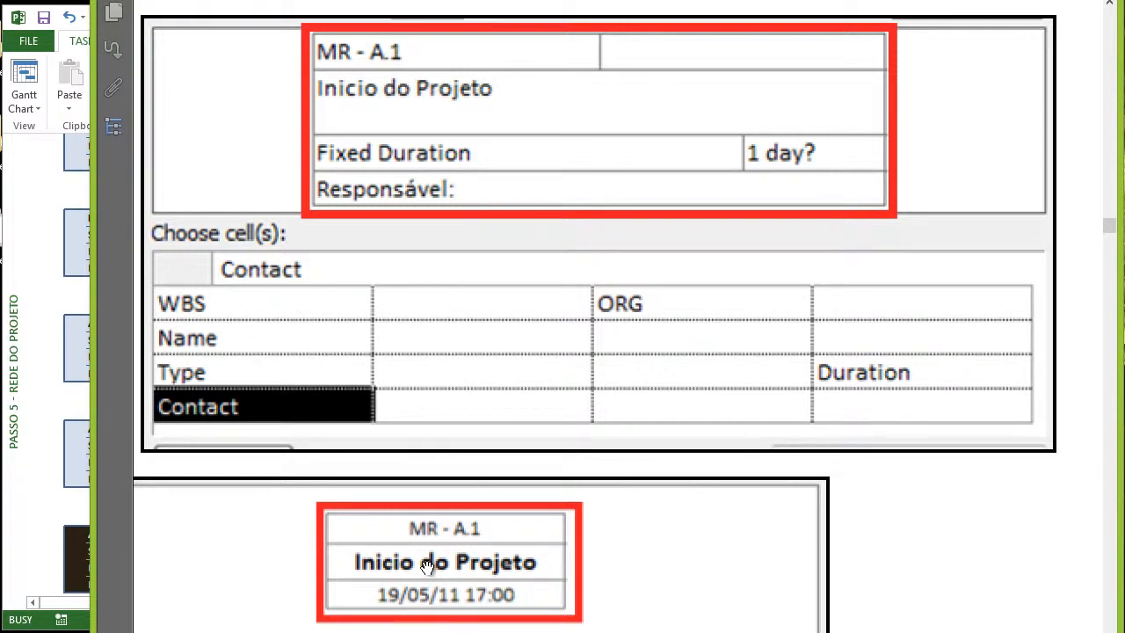
left_click_drag(448, 571, 613, 309)
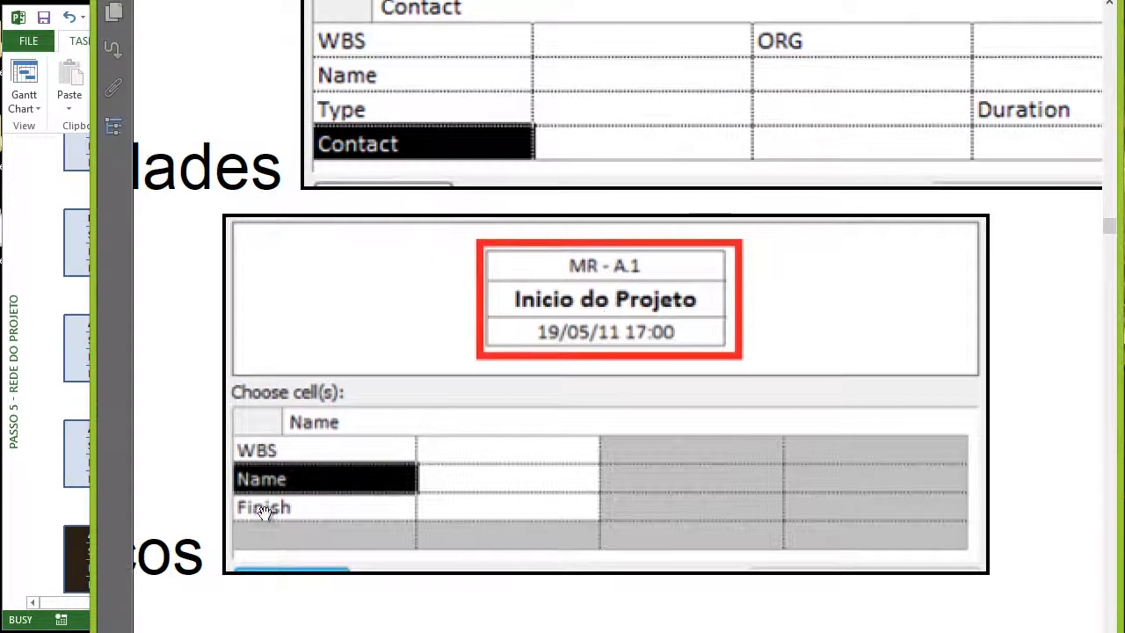
left_click_drag(608, 90, 475, 383)
left_click_drag(647, 350, 761, 102)
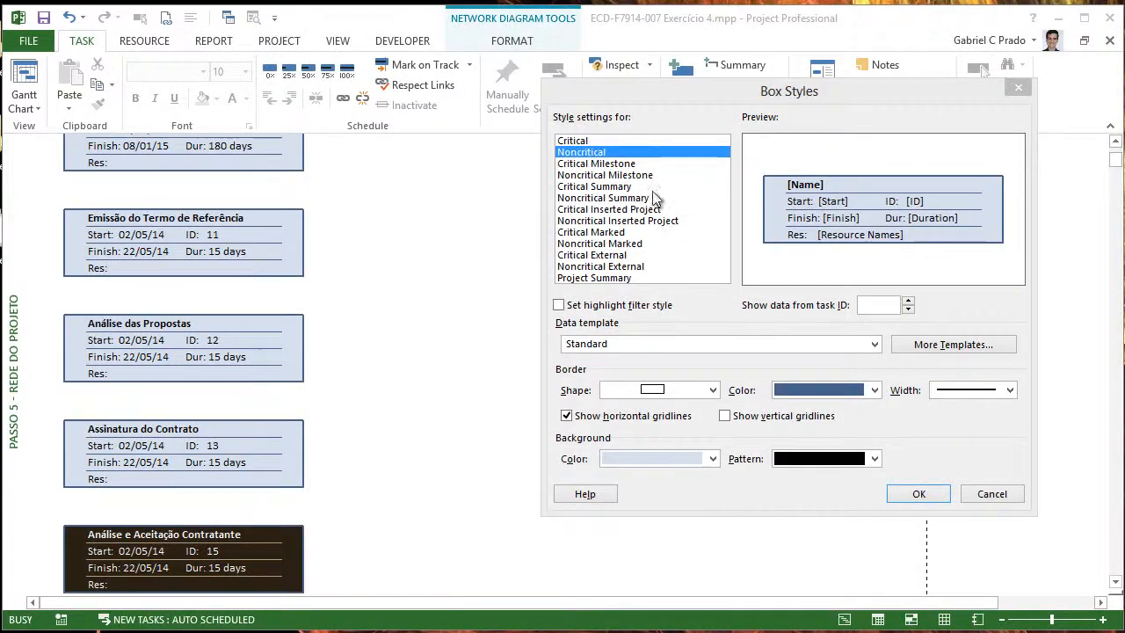
left_click_drag(607, 98, 410, 111)
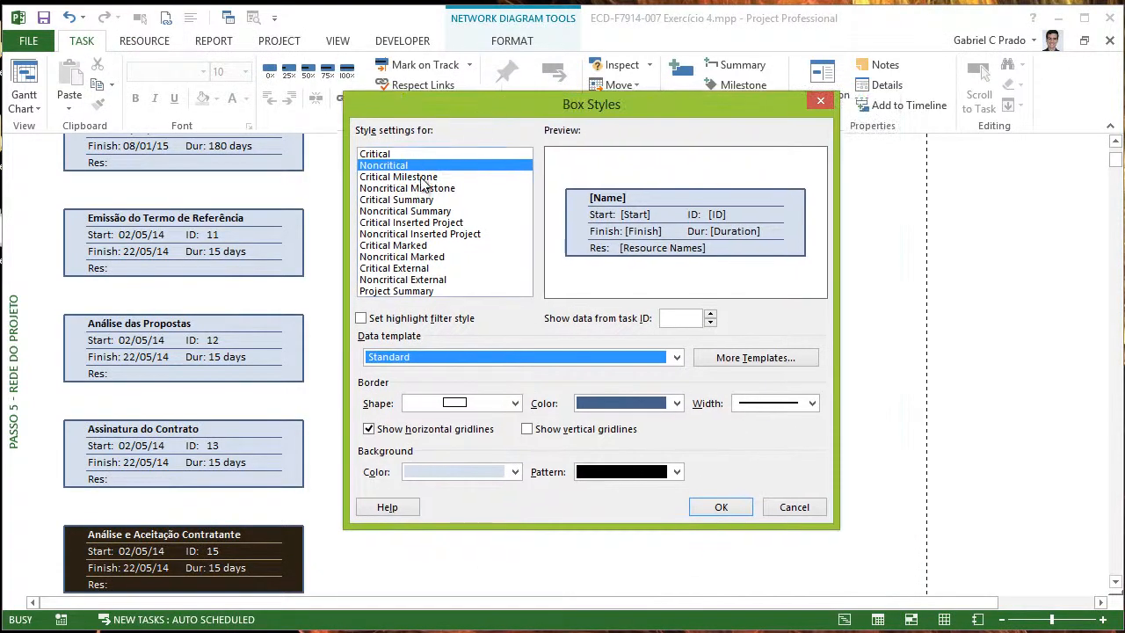
- Compare the critical and noncritical milestone styles and assign the Marco data template to Critical Milestone
left_click(418, 177)
left_click(393, 188)
left_click(394, 177)
left_click(392, 188)
left_click(393, 176)
left_click(391, 188)
left_click(390, 177)
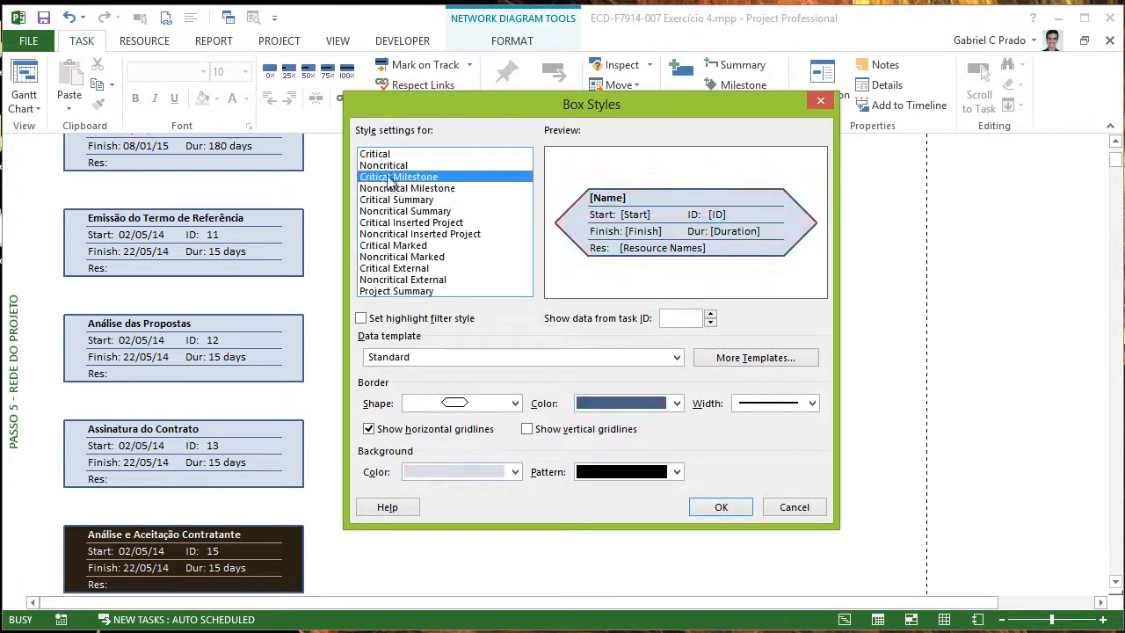
left_click(444, 358)
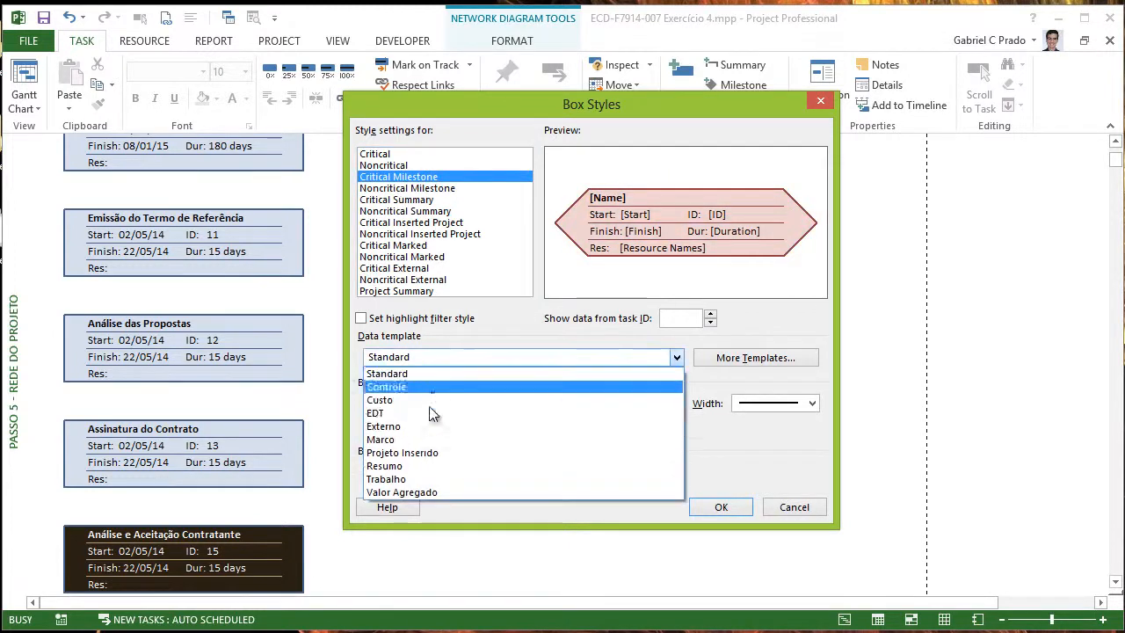
left_click(391, 439)
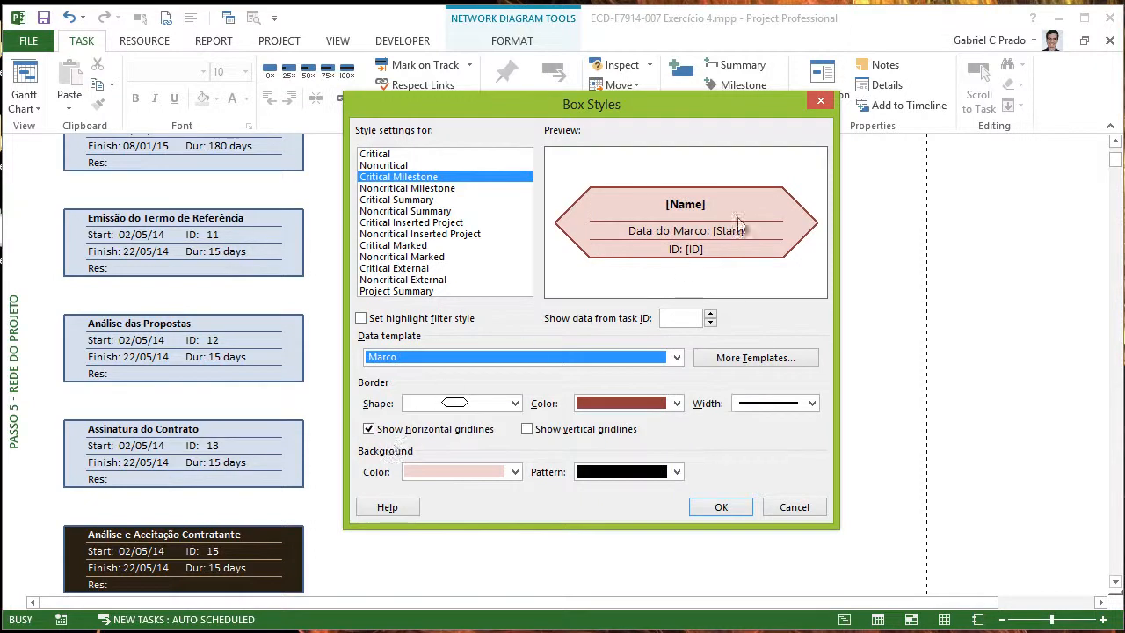
- Edit the Marco data template so its three cells contain WBS, Name and Finish
left_click(743, 359)
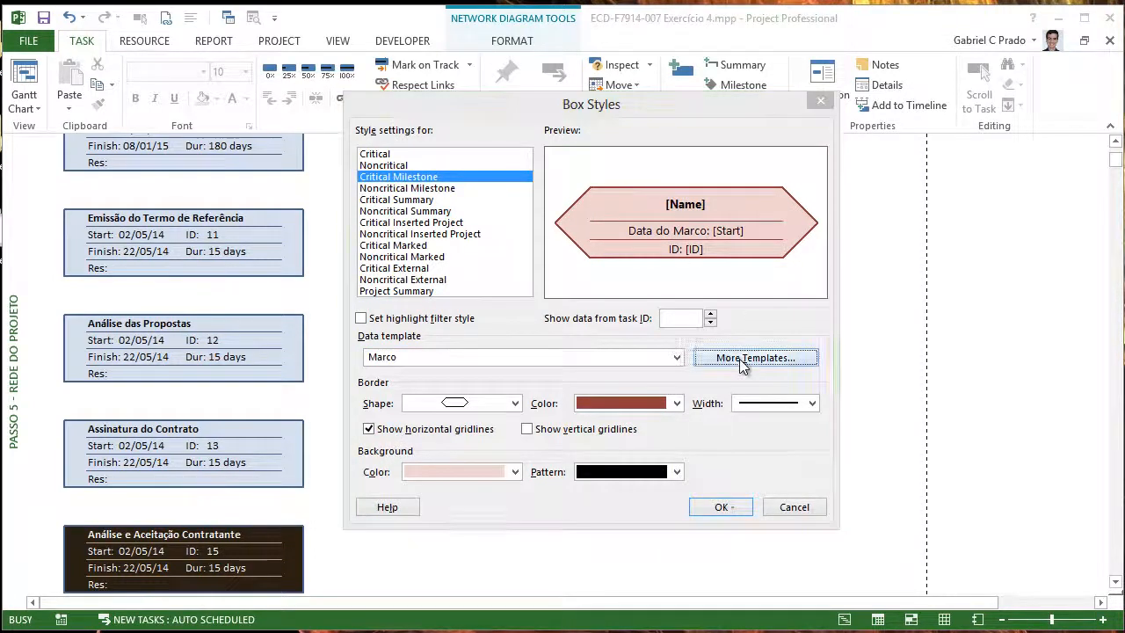
left_click(679, 238)
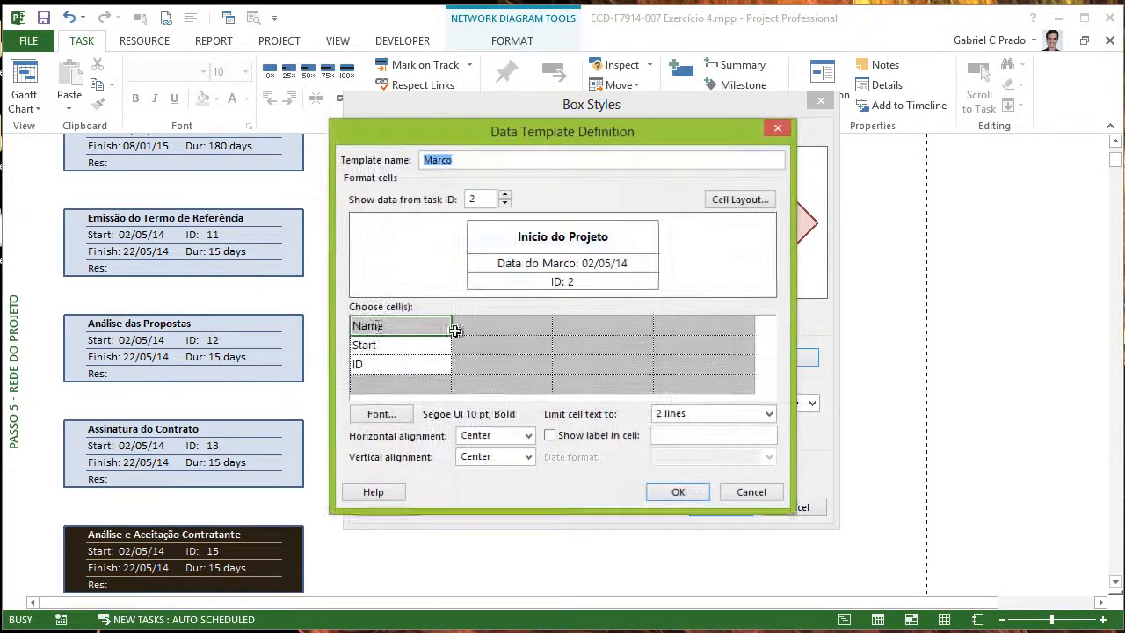
left_click(398, 326)
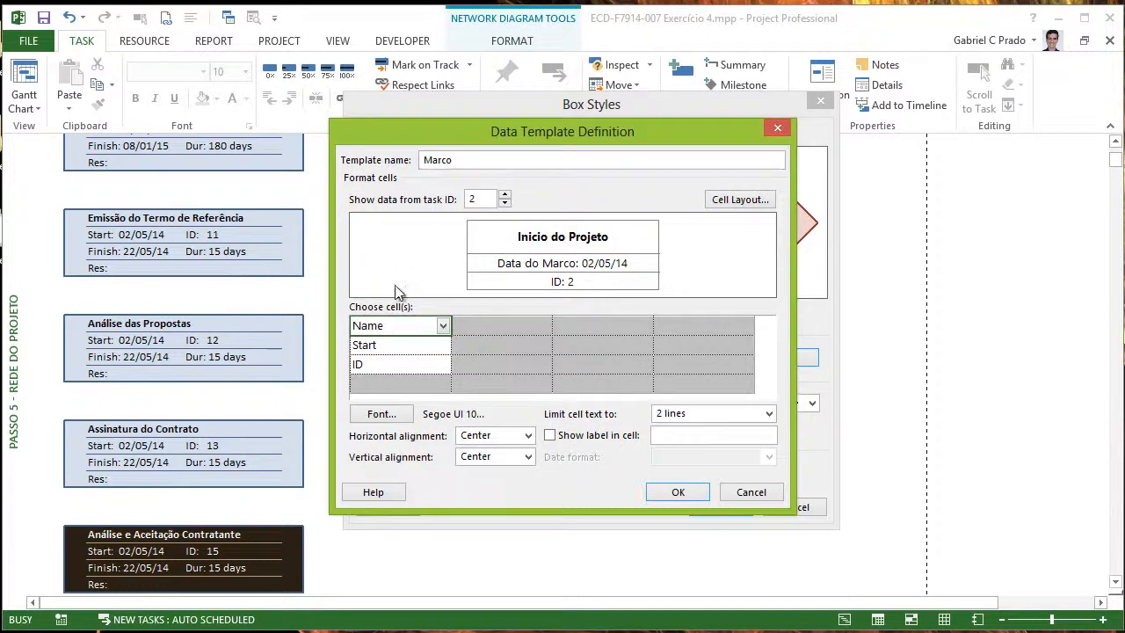
type("WBS")
key("Return")
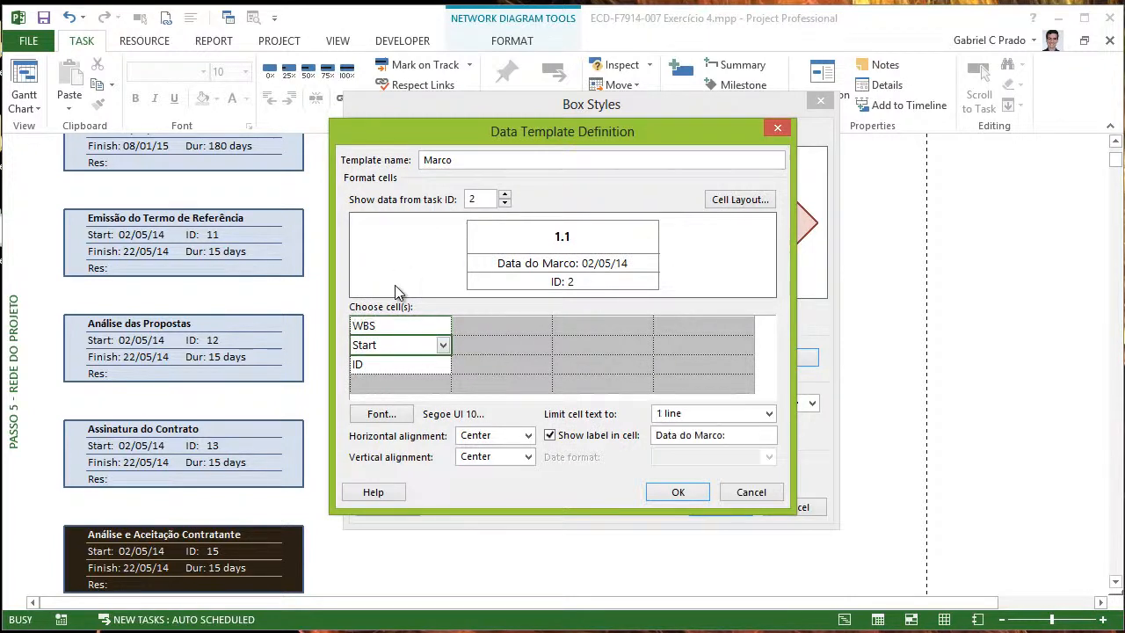
type("Name")
key("Return")
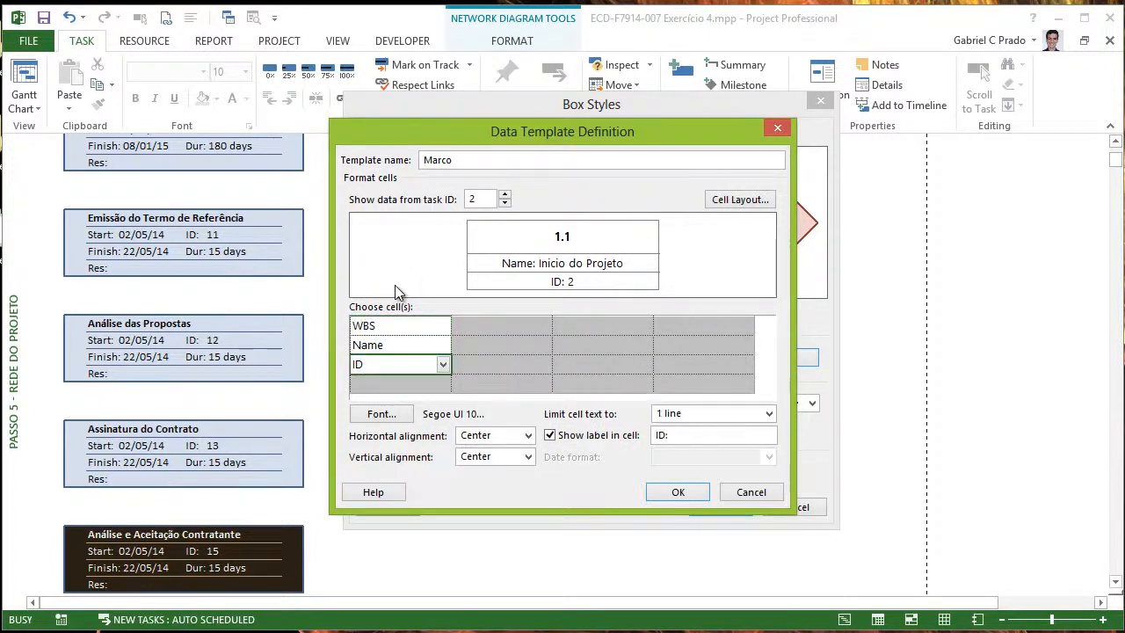
type("Finish")
key("Return")
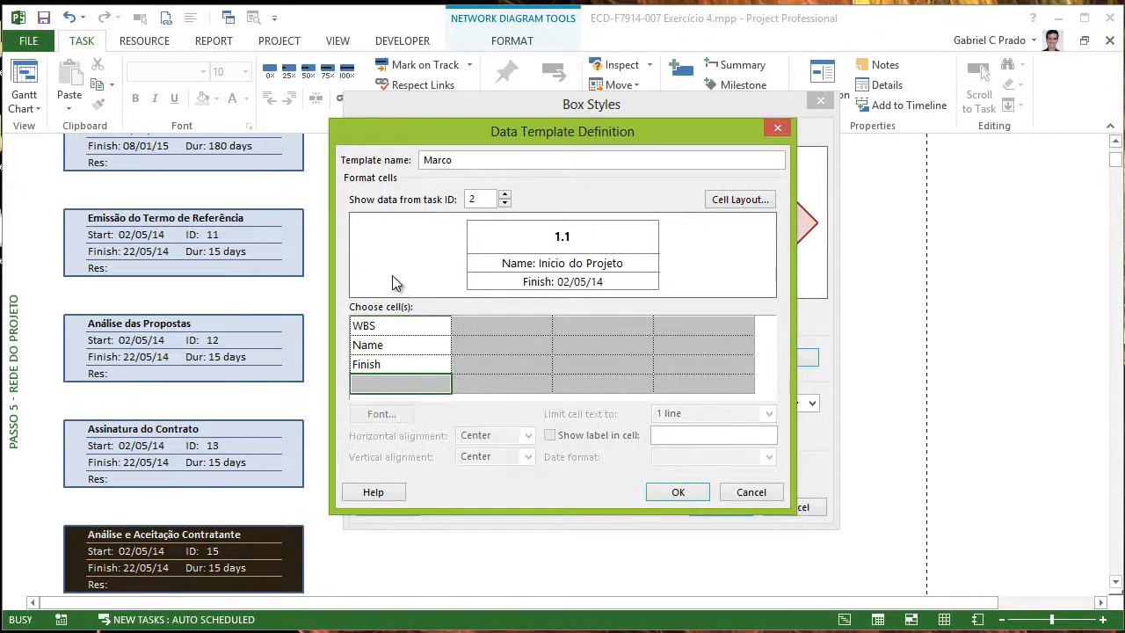
- Set the Marco template's cell layout to two columns, check the added cells, and save the template definition
left_click(740, 199)
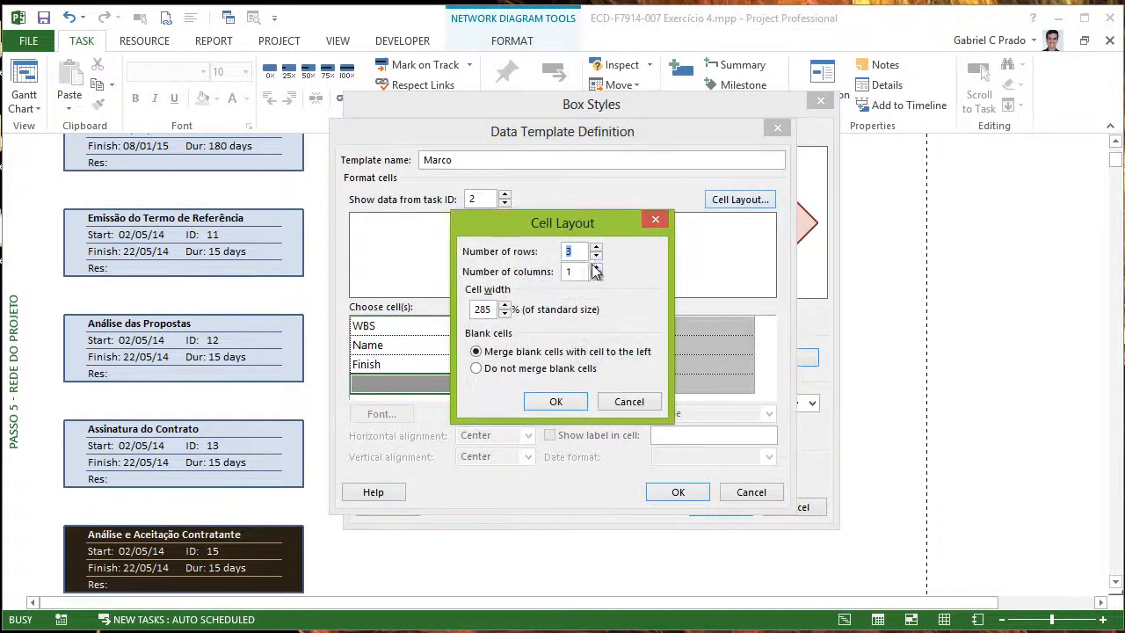
left_click(578, 405)
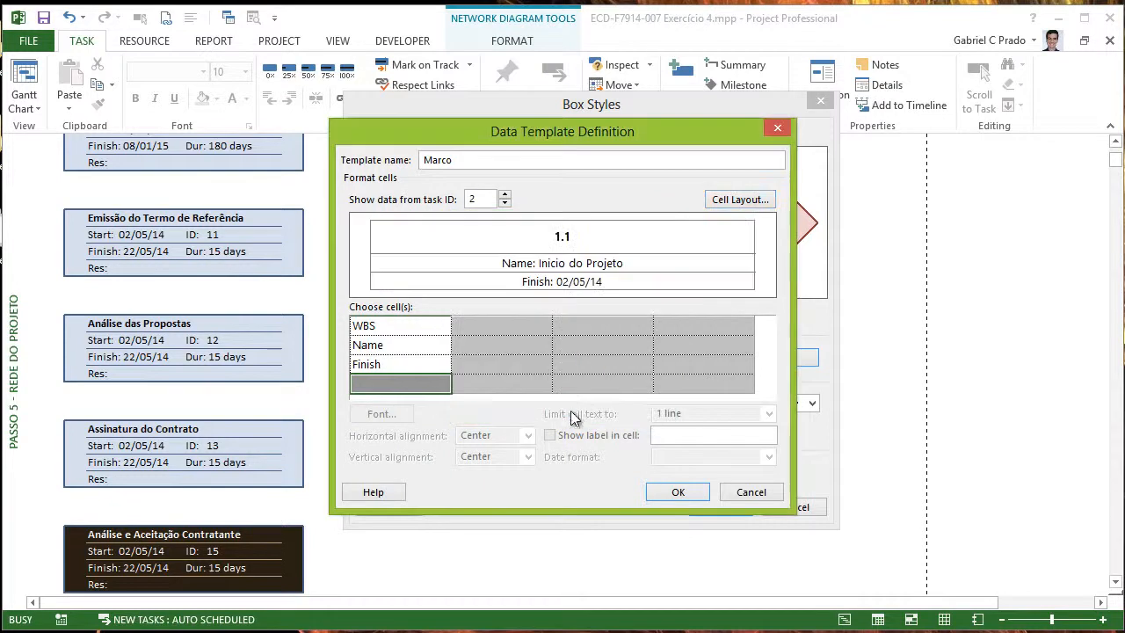
left_click(459, 339)
left_click(435, 364)
left_click(531, 329)
left_click(610, 363)
left_click(495, 330)
left_click(504, 361)
left_click(501, 344)
left_click(497, 325)
left_click(492, 345)
left_click(485, 364)
left_click(477, 325)
left_click(477, 344)
left_click(477, 364)
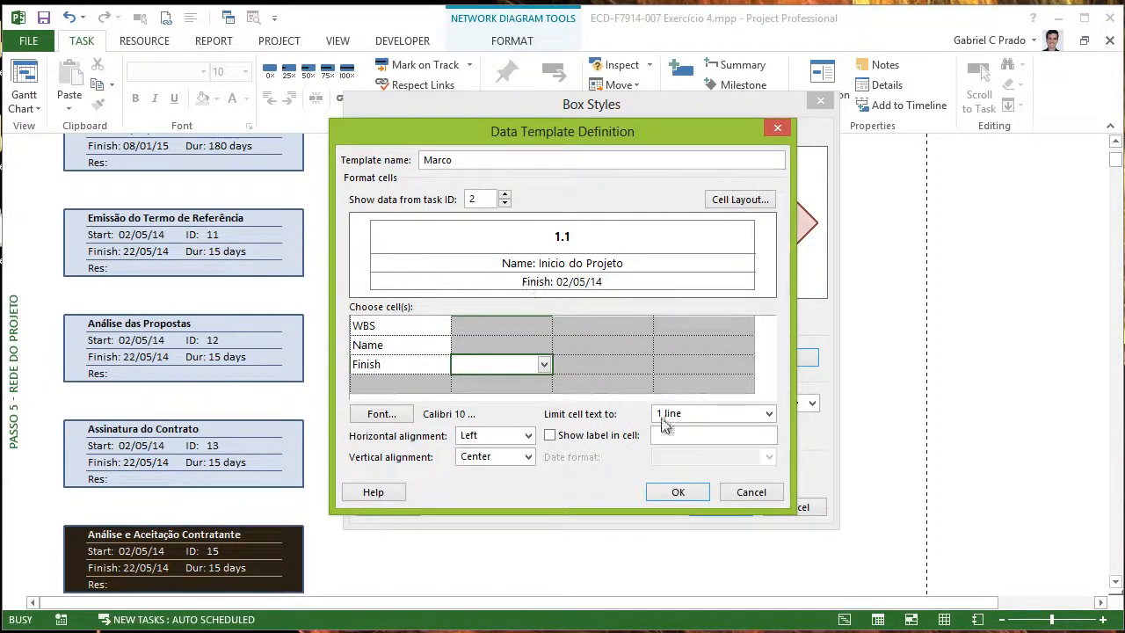
left_click(675, 492)
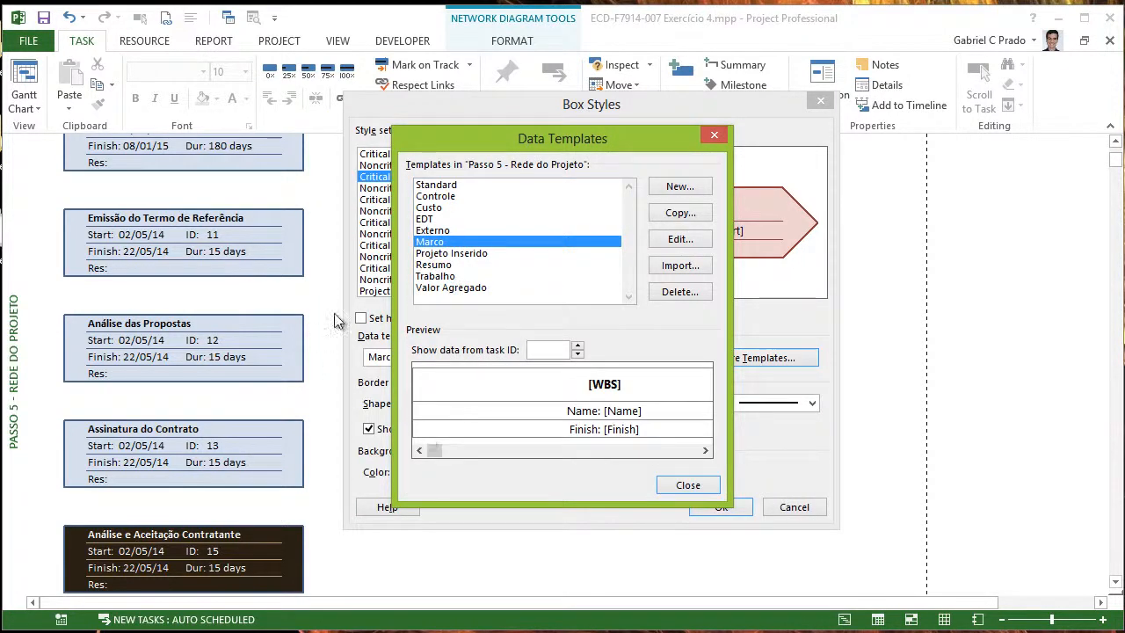
left_click(713, 137)
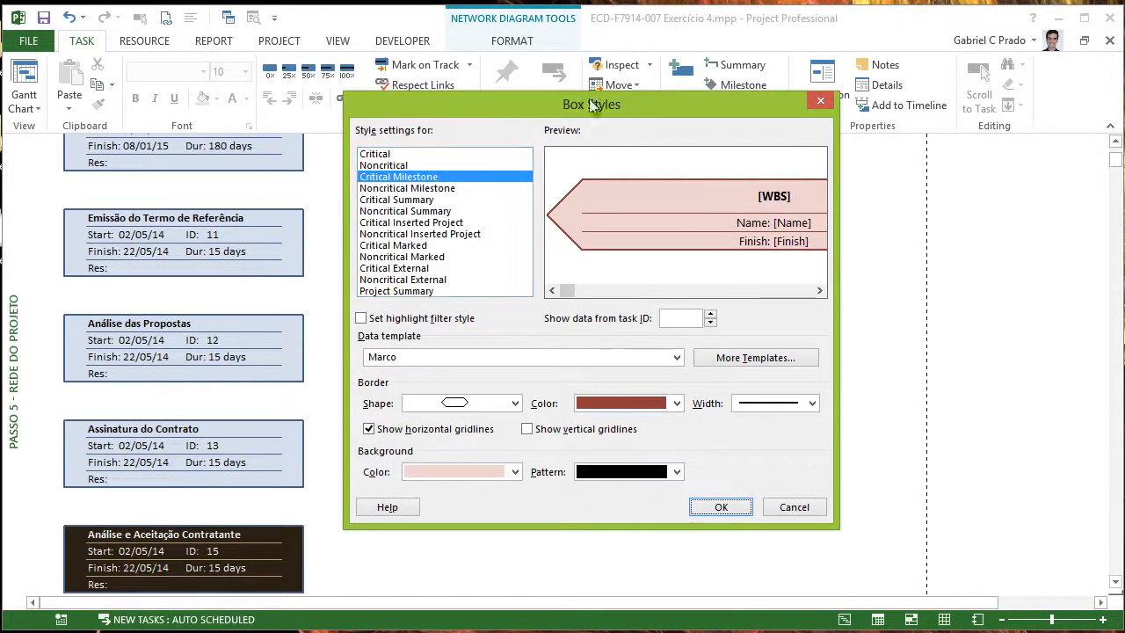
- Assign the Marco data template to Noncritical Milestone, apply the box styles, and view the project start milestone in the diagram
left_click(410, 188)
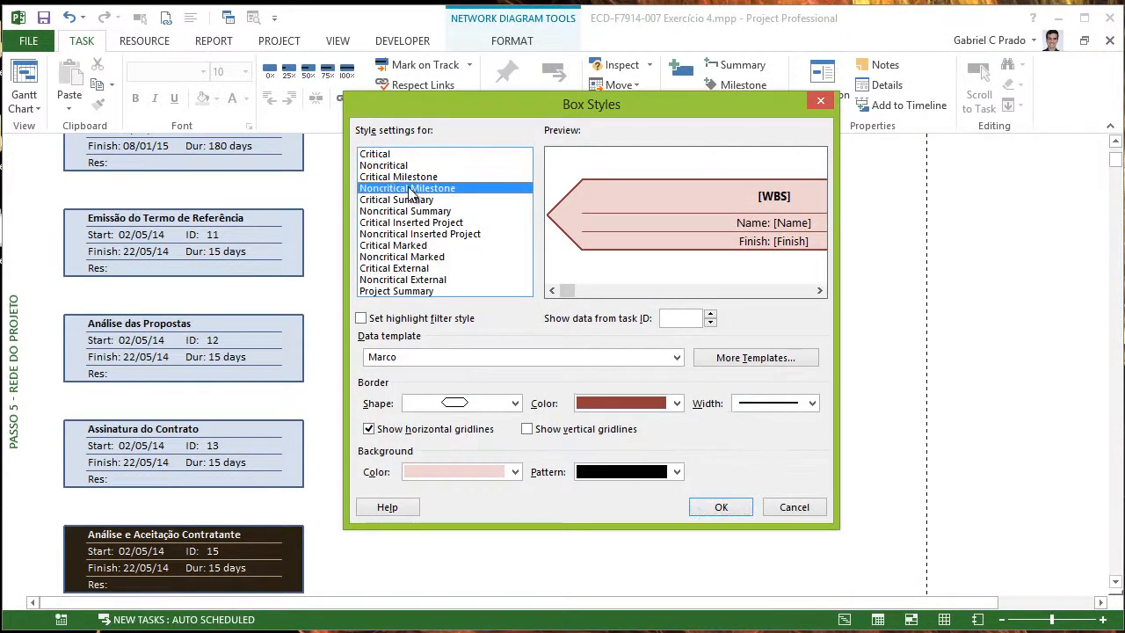
left_click(402, 356)
left_click(407, 441)
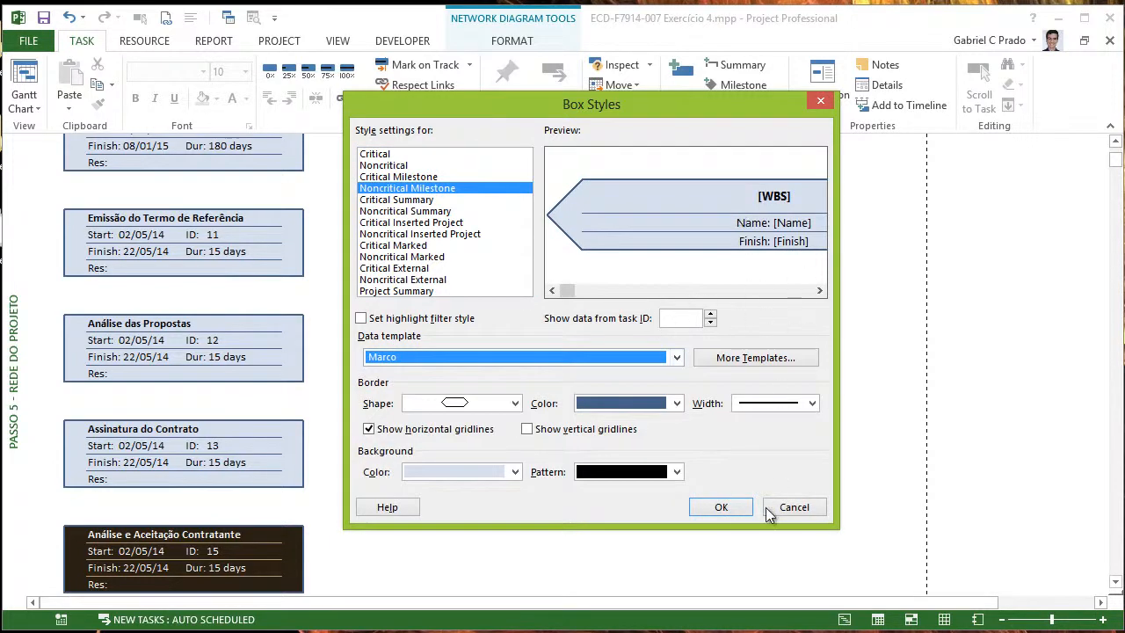
left_click(728, 508)
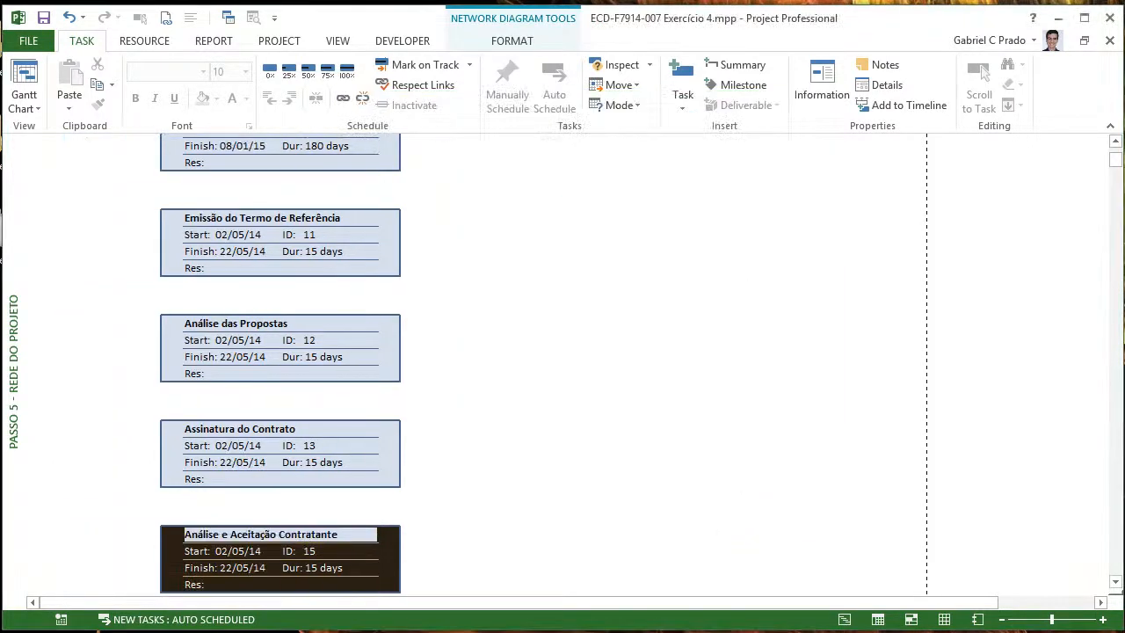
left_click_drag(1113, 172, 1113, 158)
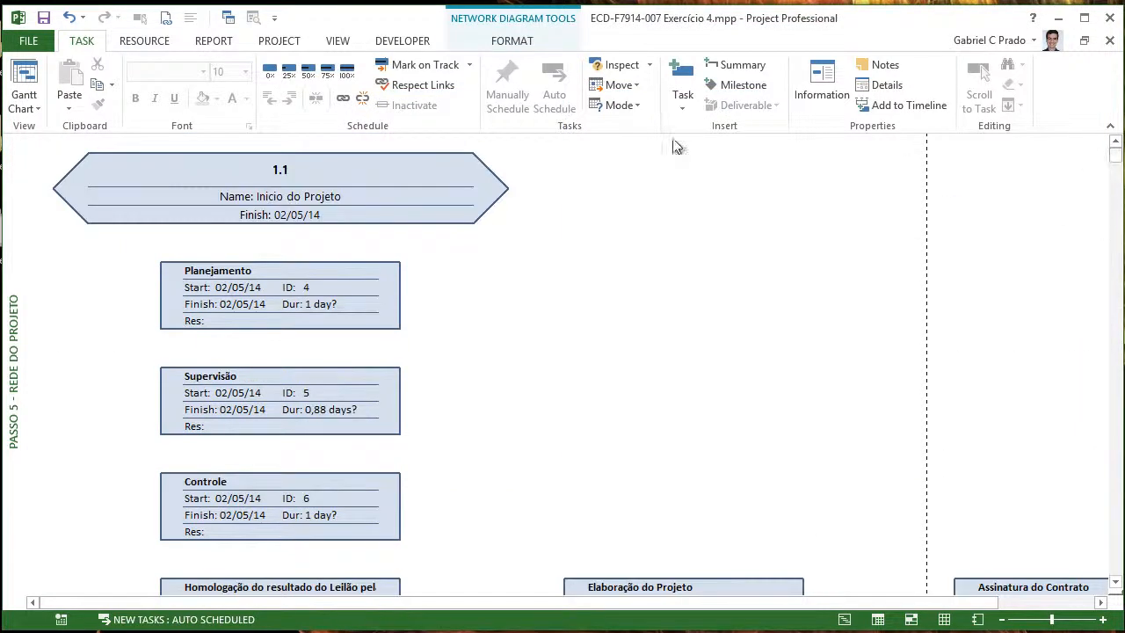
- Open the Marco data template's definition for editing from the diagram's box styles
right_click(597, 324)
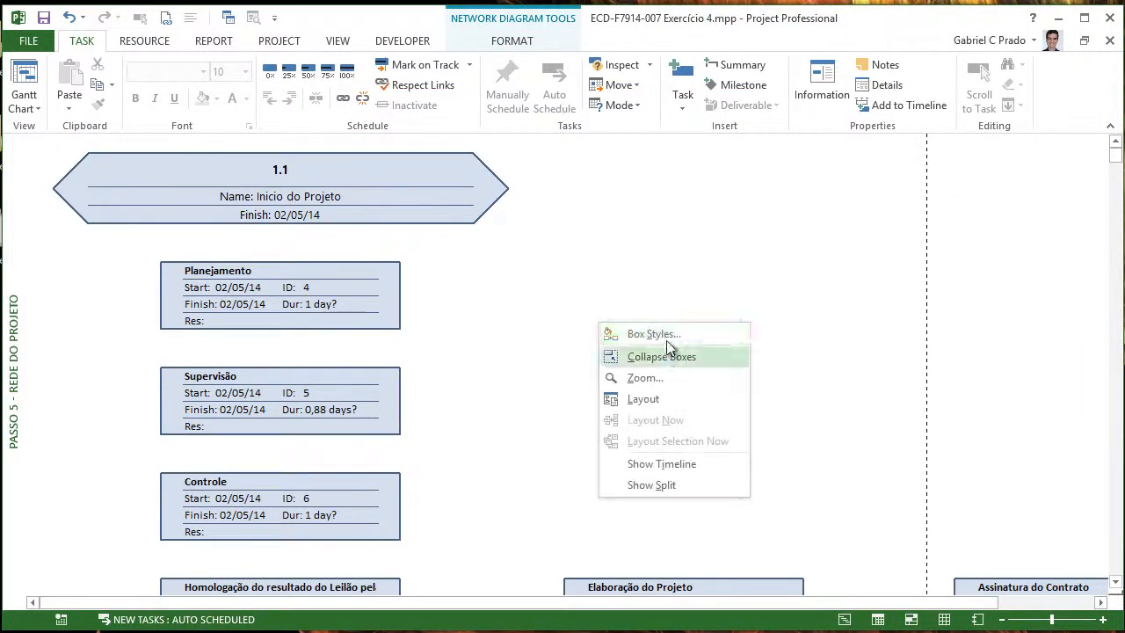
left_click(654, 334)
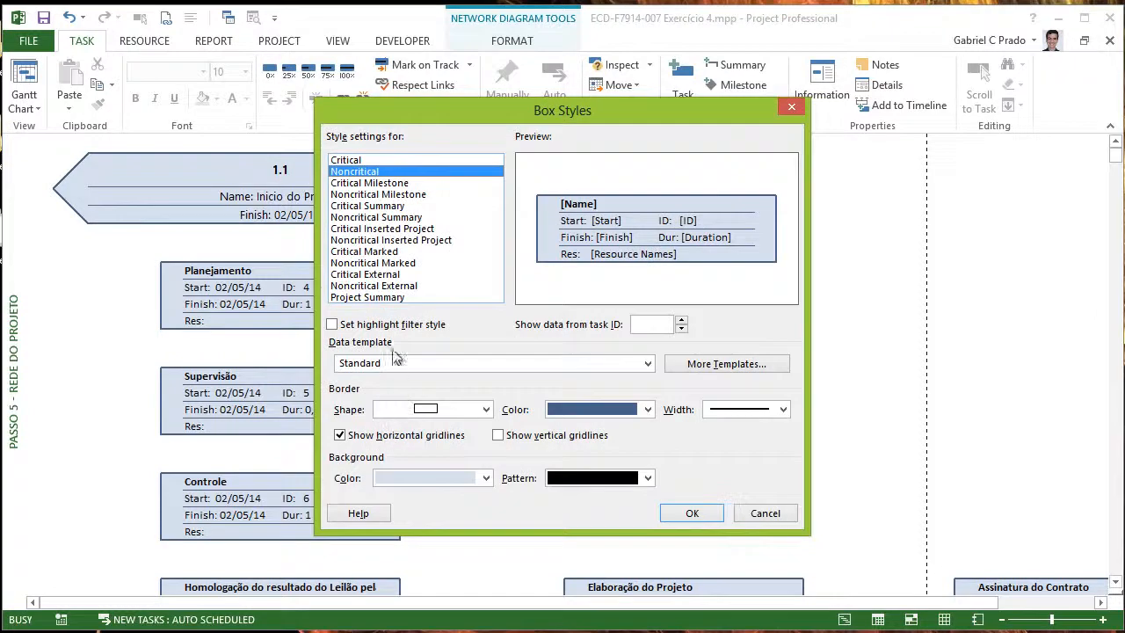
left_click(702, 365)
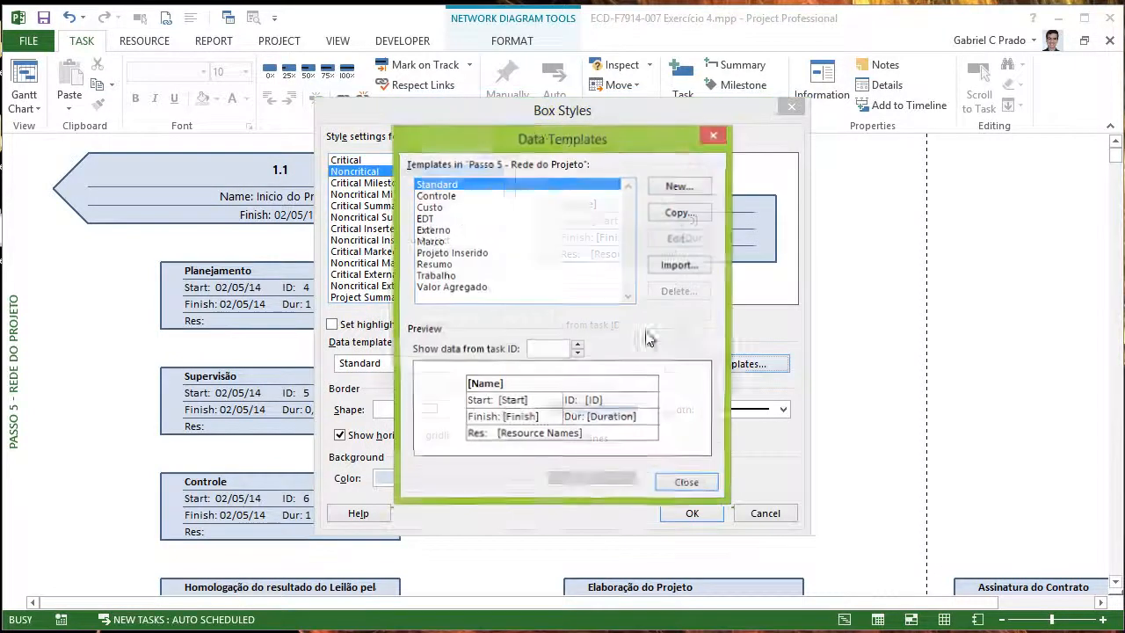
left_click(430, 242)
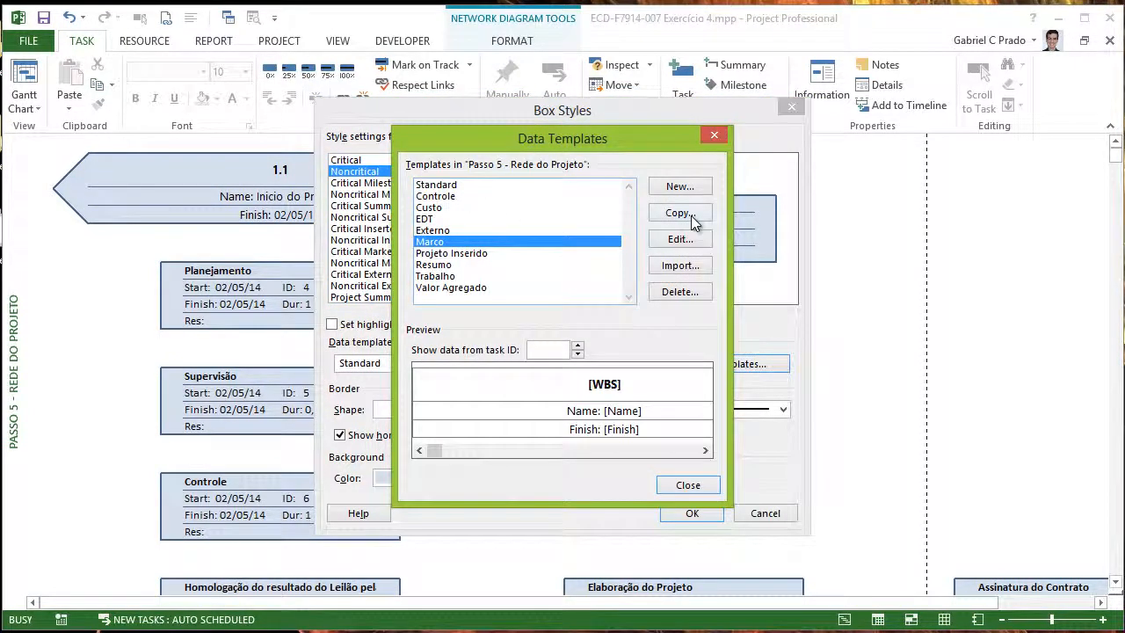
left_click(681, 212)
left_click(776, 128)
left_click(700, 241)
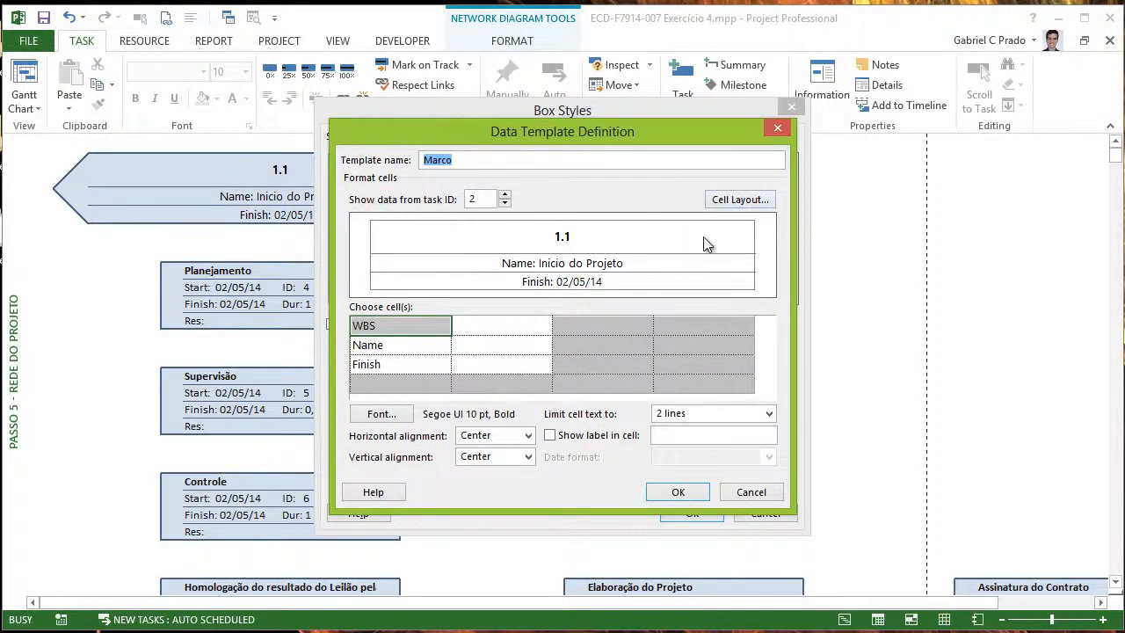
- Set the Marco template's cell width to 100% of standard size, apply the box styles, and view the project start milestone
left_click(757, 202)
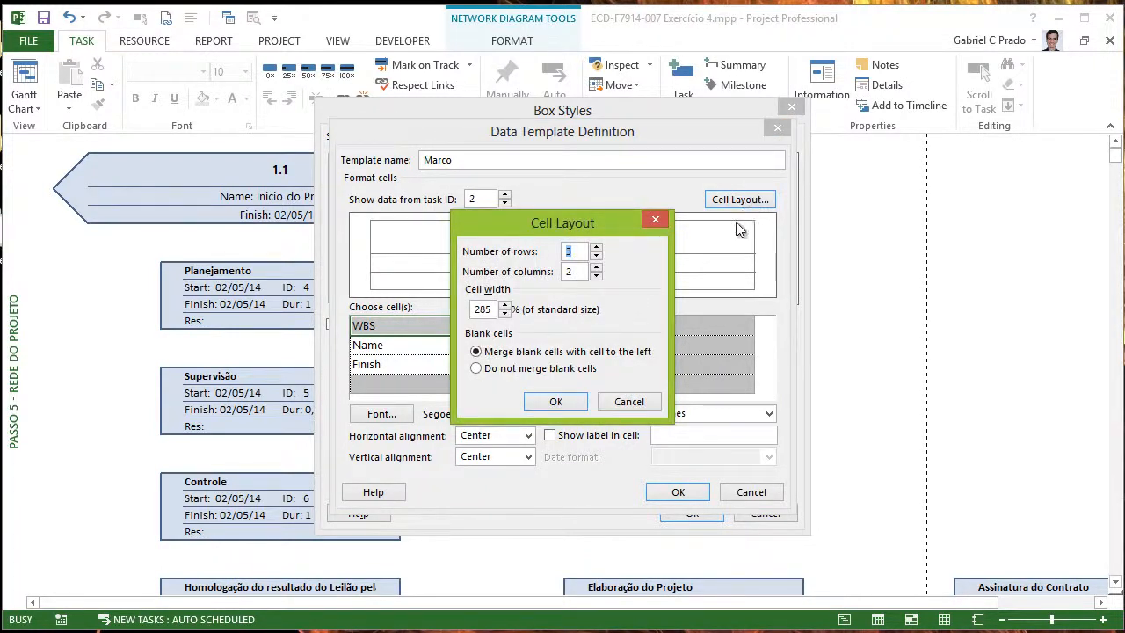
double_click(482, 309)
type("100")
left_click(555, 401)
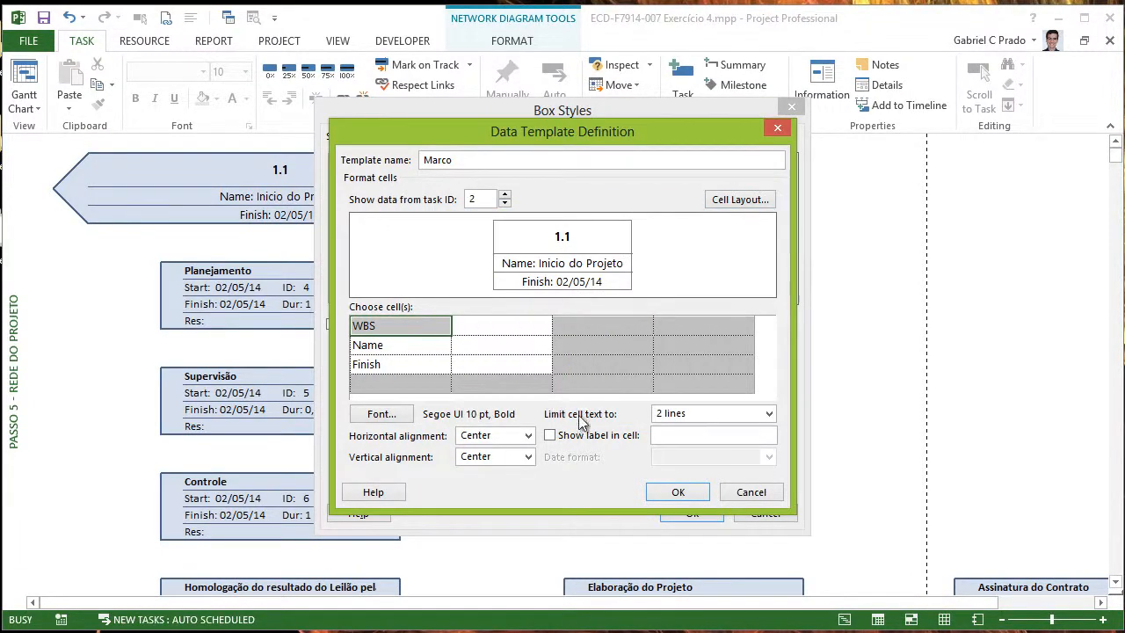
left_click(676, 493)
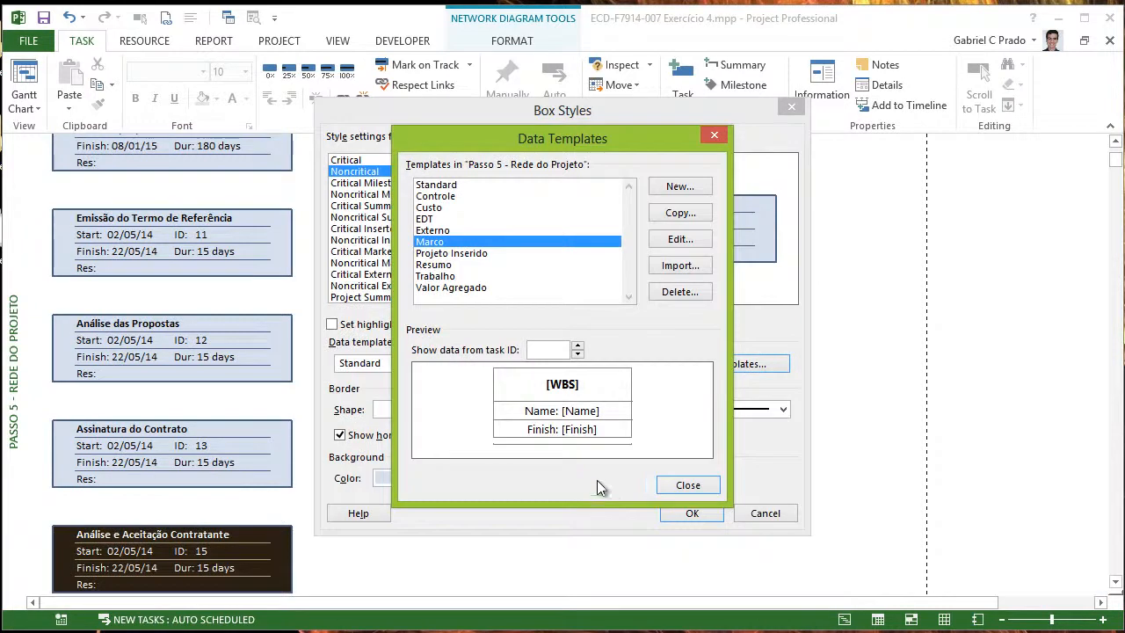
left_click(690, 486)
left_click(691, 514)
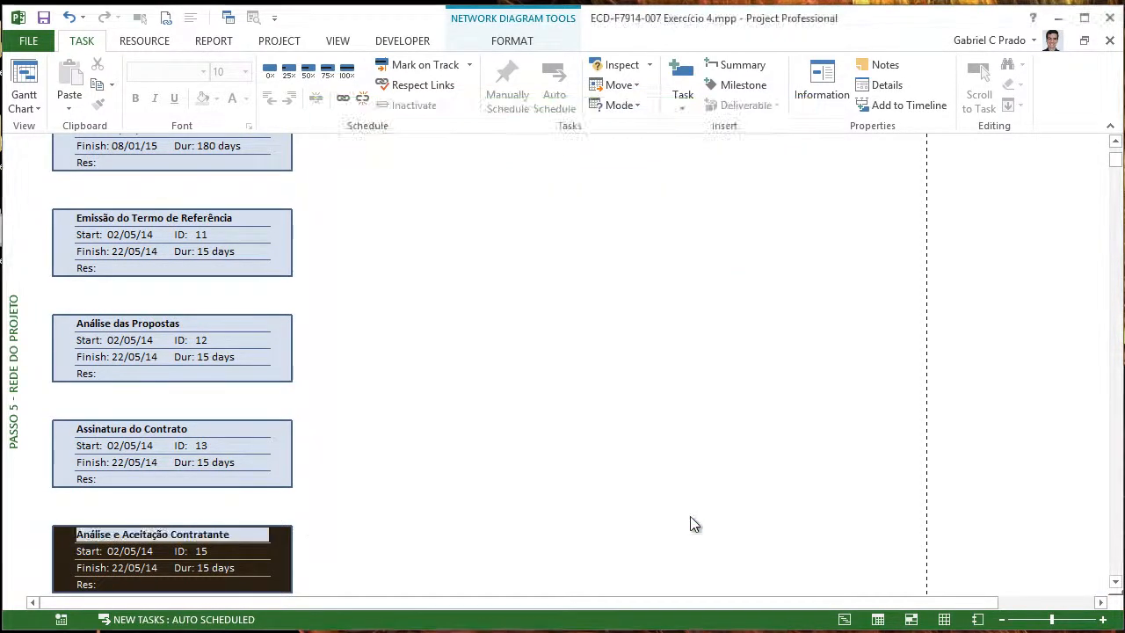
left_click_drag(1111, 173, 1113, 158)
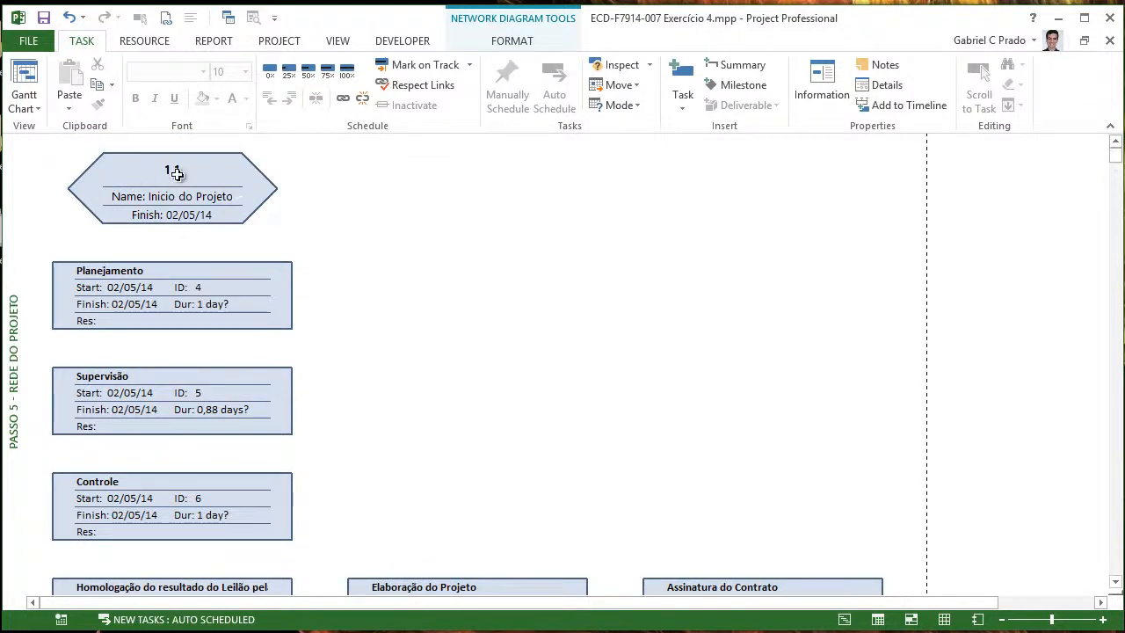
- Create a new data template named "Atividades do Projeto" from the box styles
right_click(520, 286)
left_click(567, 294)
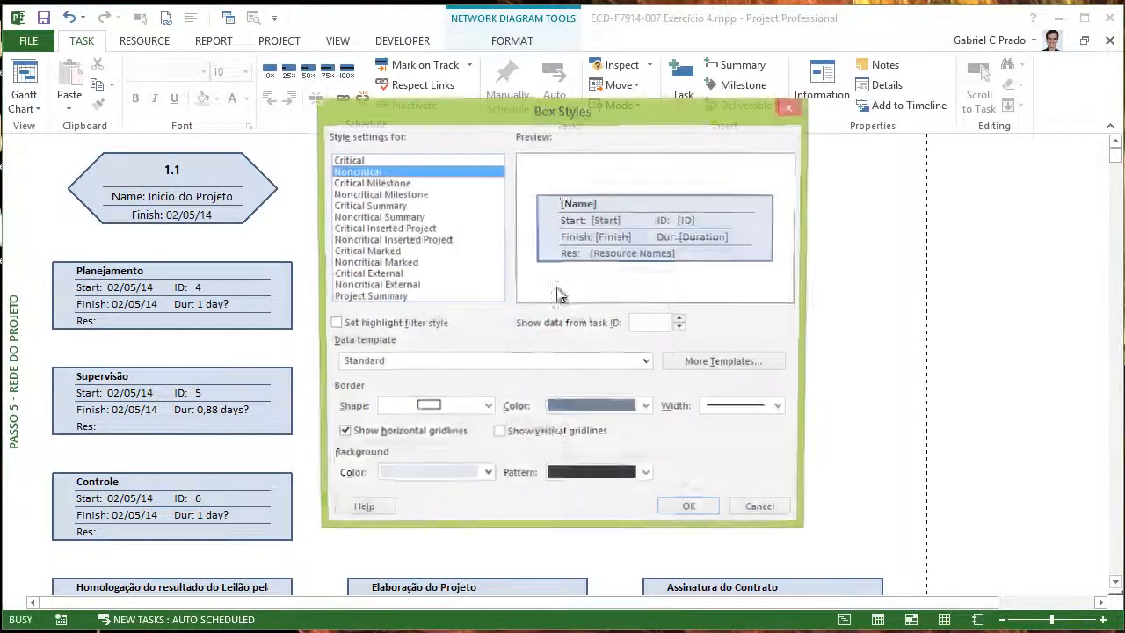
left_click(705, 365)
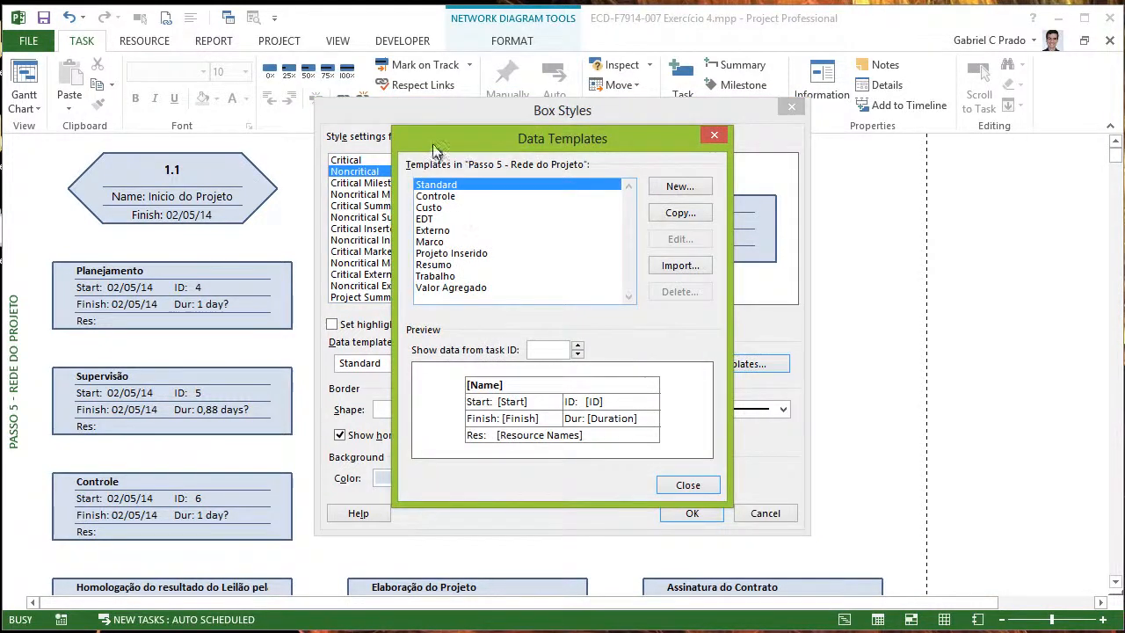
left_click(680, 186)
type("Ativid")
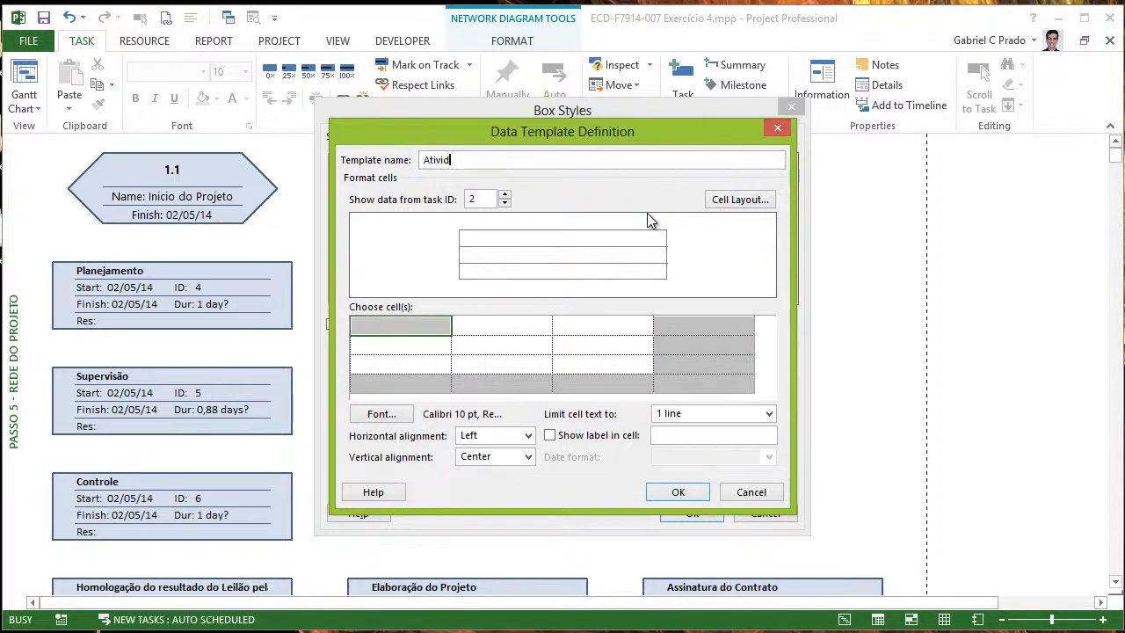
type("ades do Projeto")
key("shift+Home")
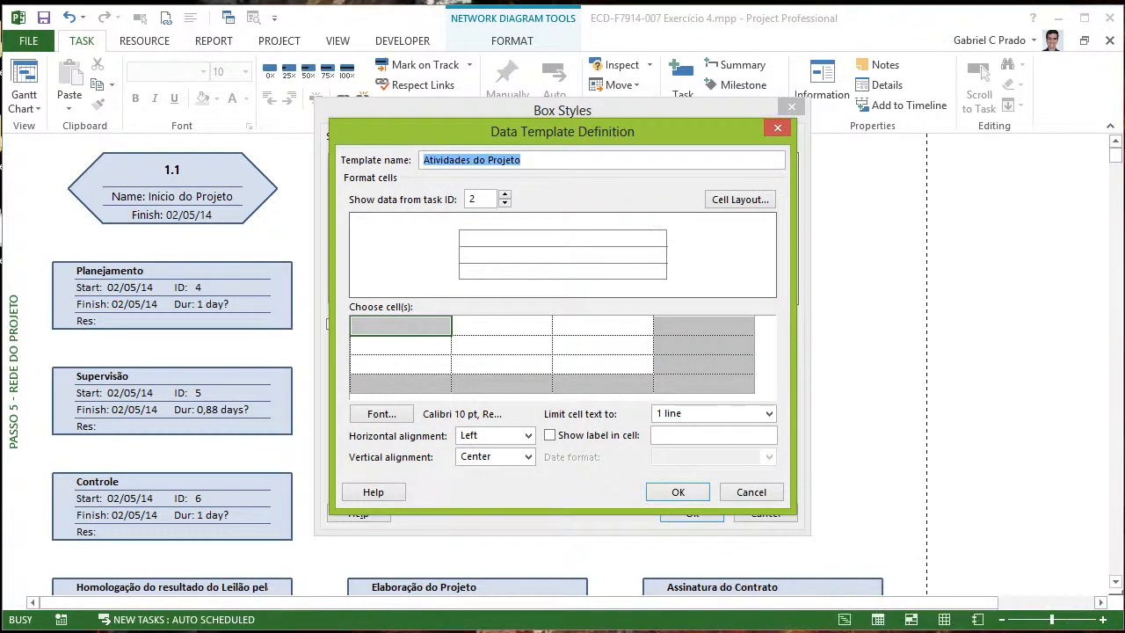
- Check the cell arrangement in the reference PDF and set the new template's cell layout to four rows and four columns
left_click(769, 631)
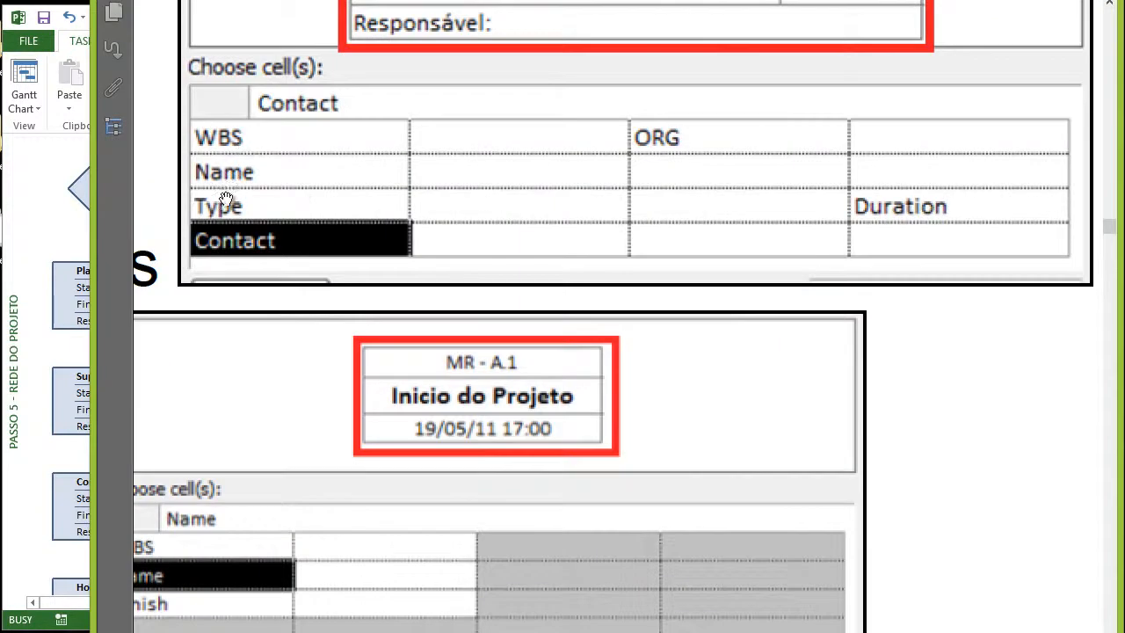
left_click(765, 631)
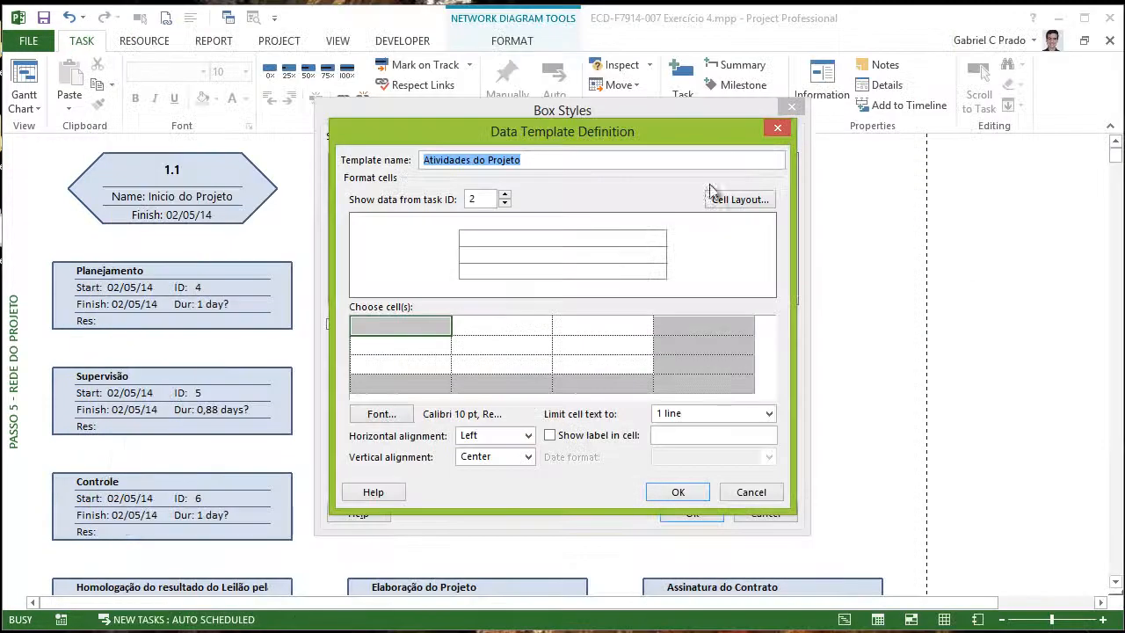
left_click(752, 201)
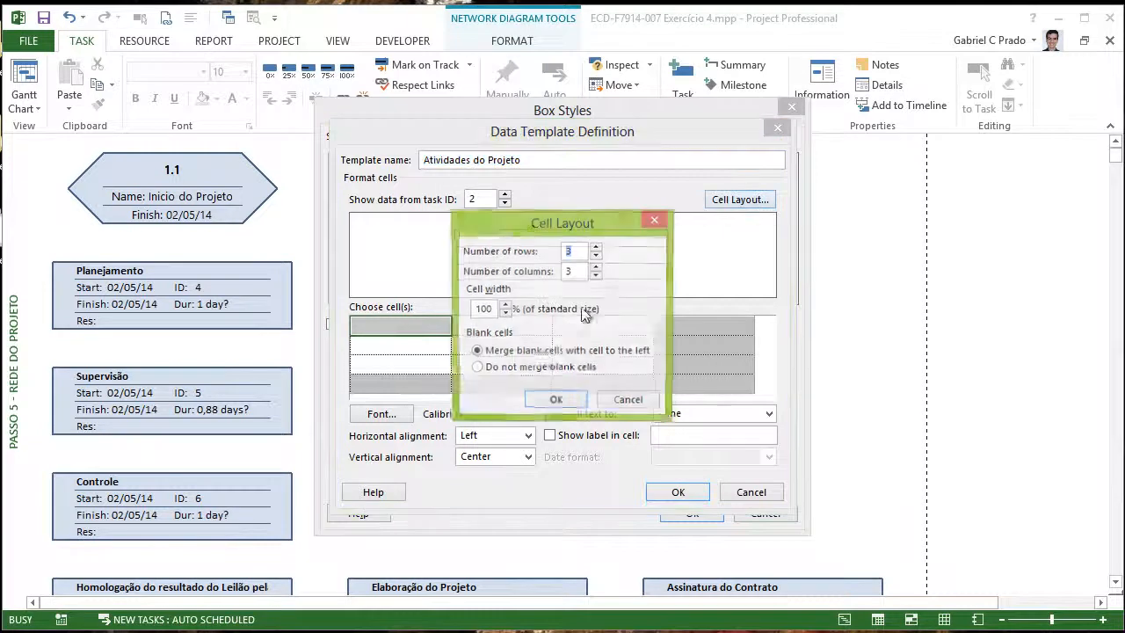
left_click(596, 267)
left_click(595, 247)
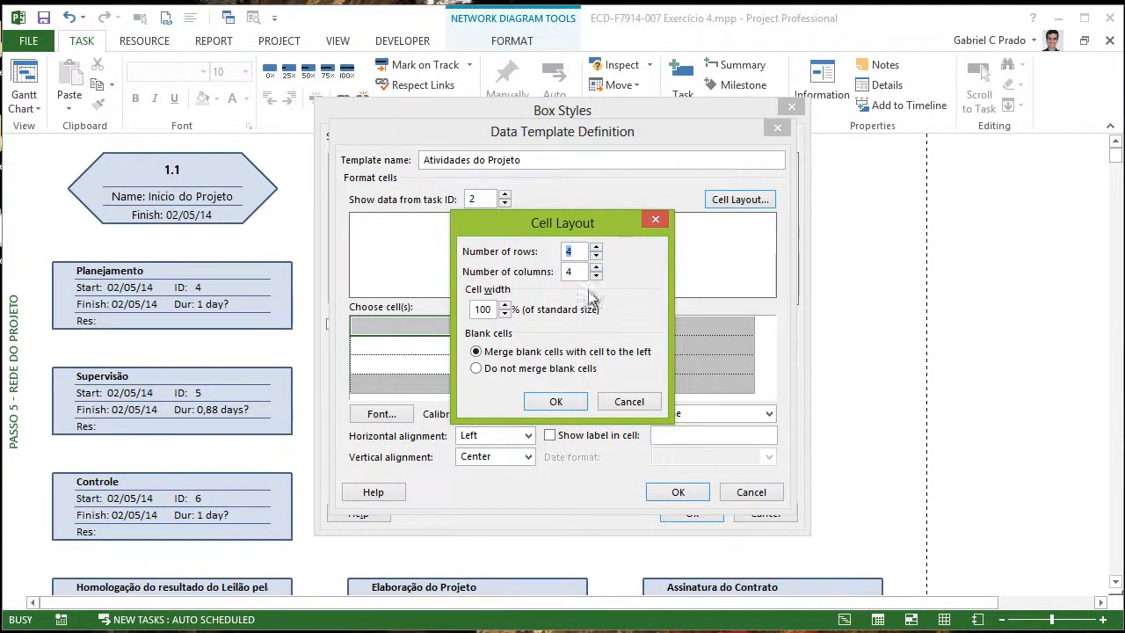
left_click(556, 401)
- Fill the first column of the activities template with WBS, Name, Type and Contact, following the reference PDF
left_click(384, 329)
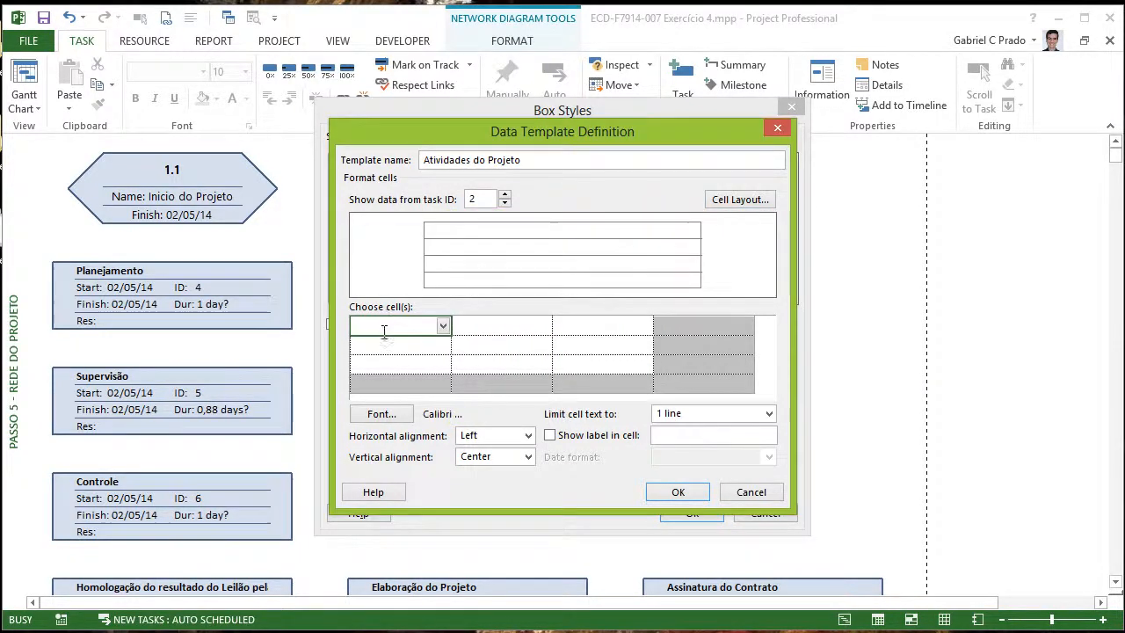
type("WBS")
key("Return")
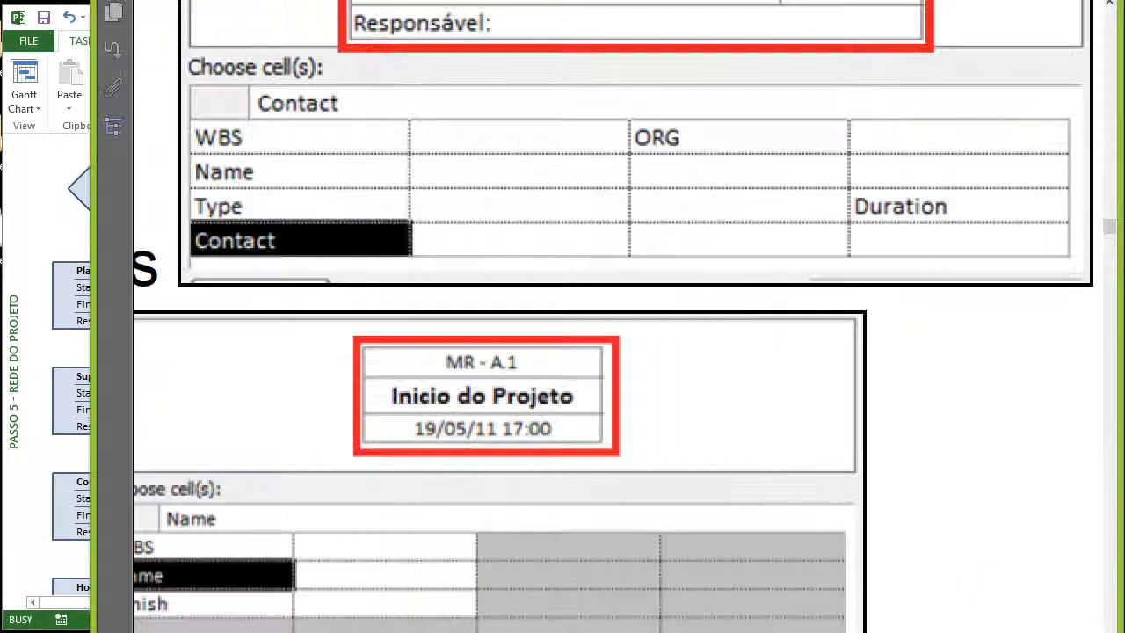
type("Name")
key("Return")
type("Type")
key("Return")
type("Contact")
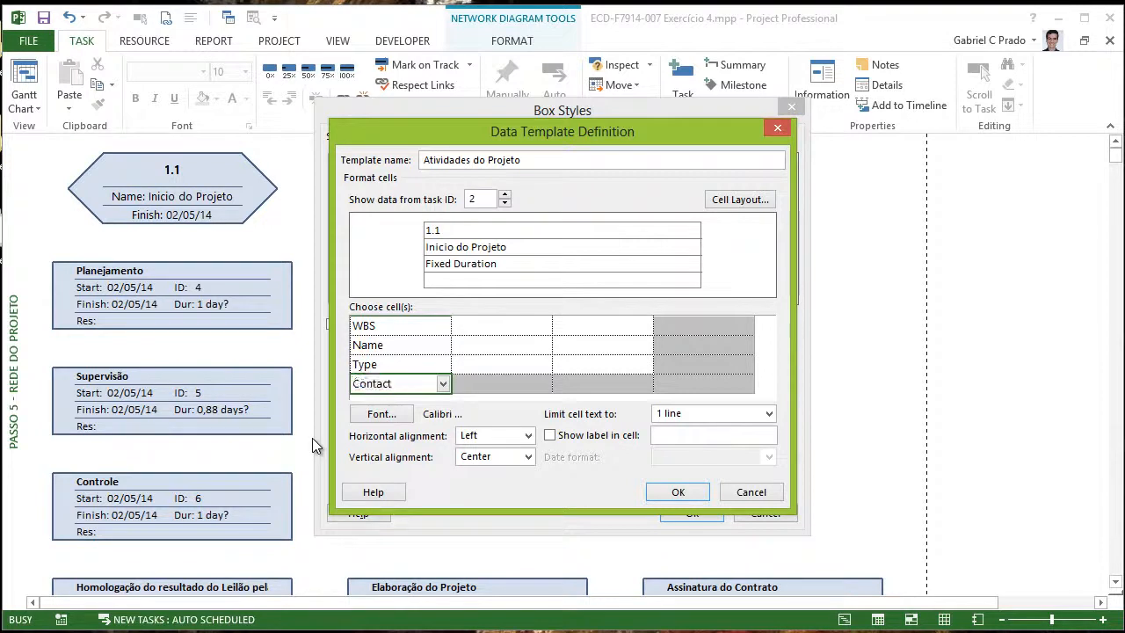
- Show a label in the Contact cell and change its text to "Responsável:"
left_click(549, 435)
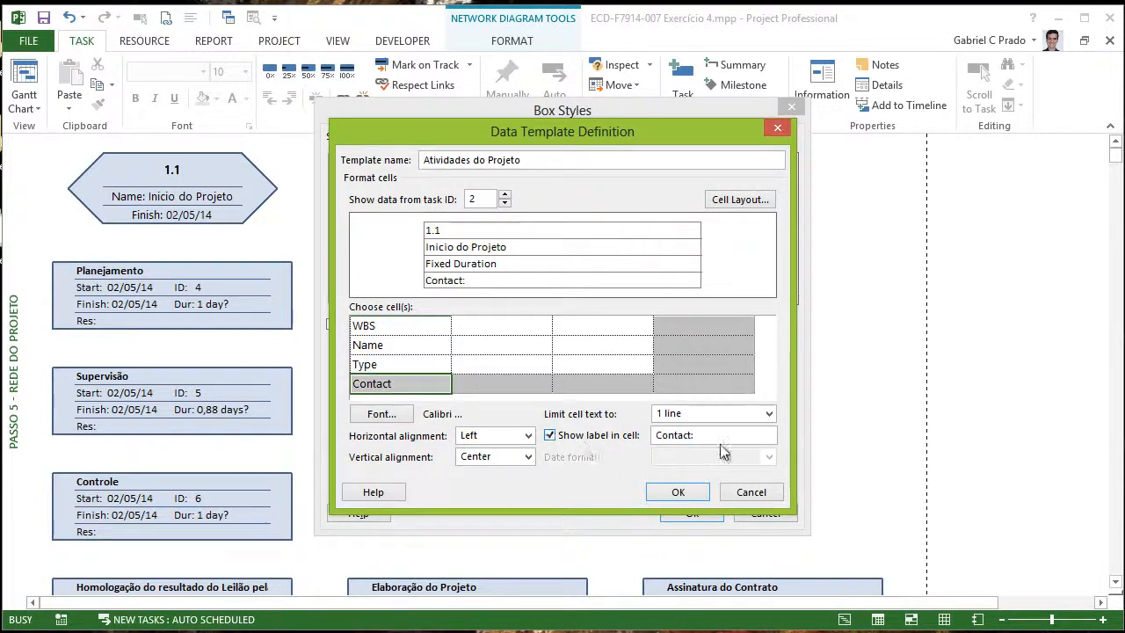
double_click(688, 437)
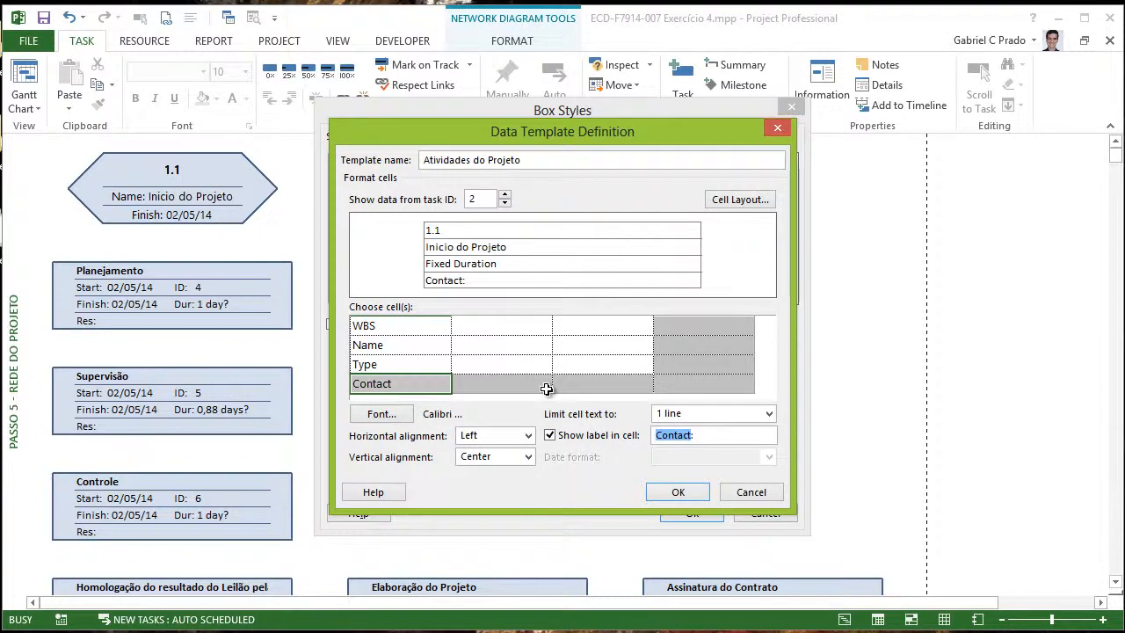
type("Respon")
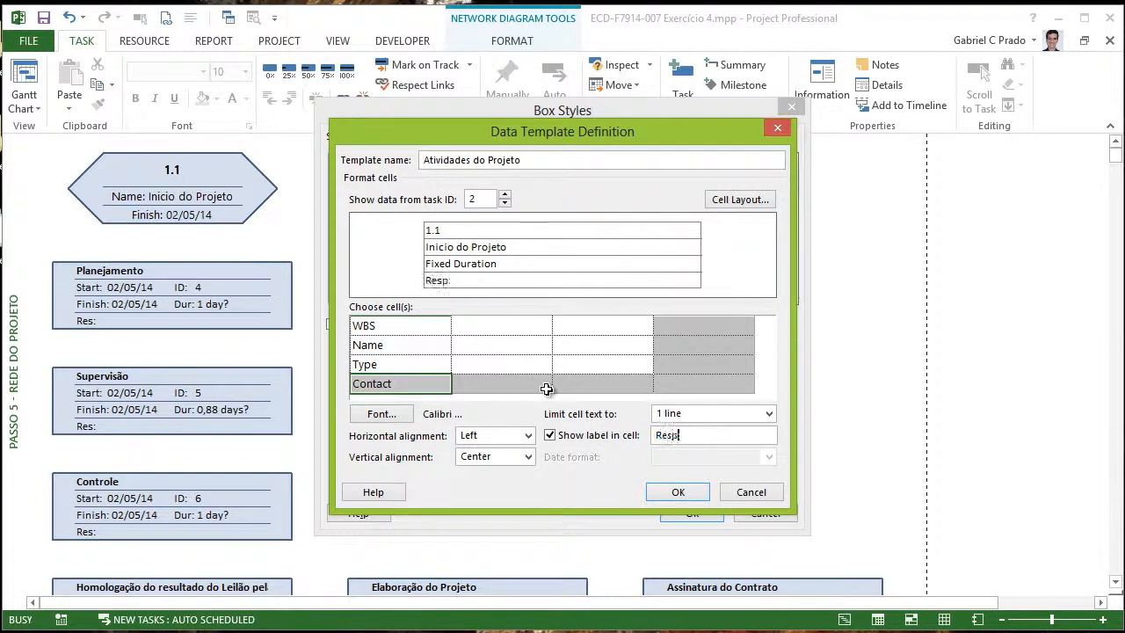
type("sável:")
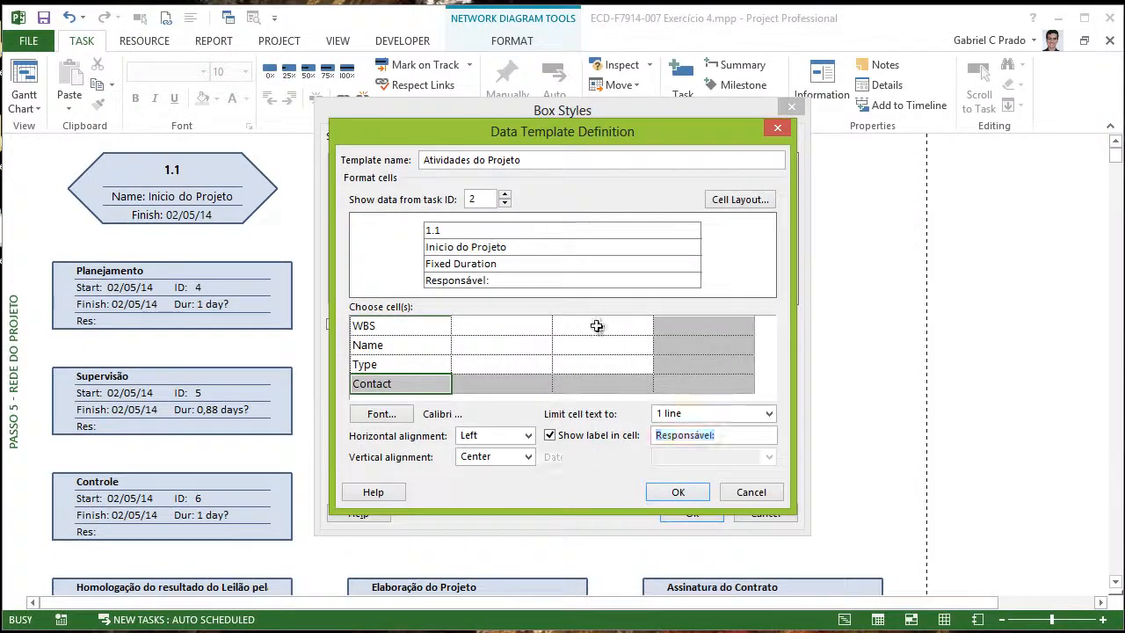
- Set the third cell of the WBS row to the ORG field
left_click(600, 328)
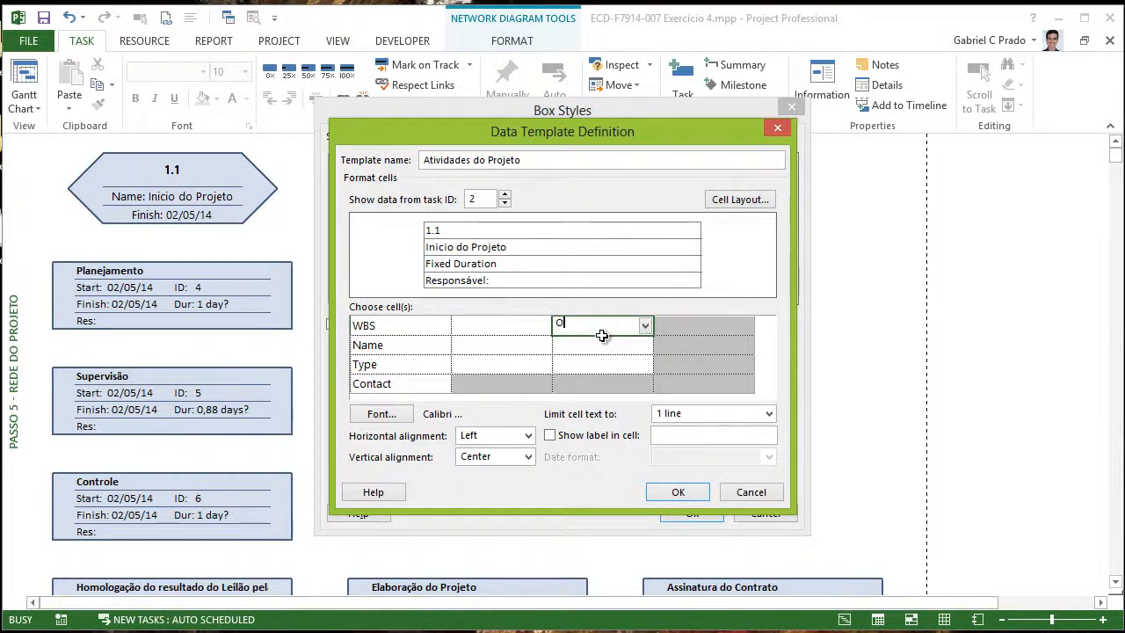
key("Down")
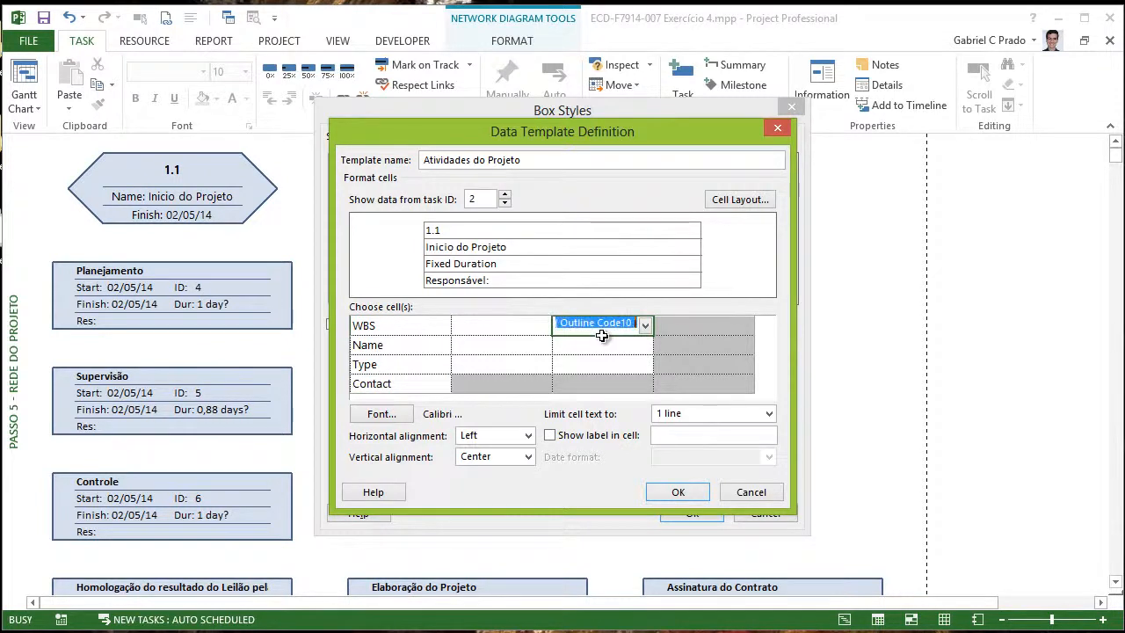
key("Return")
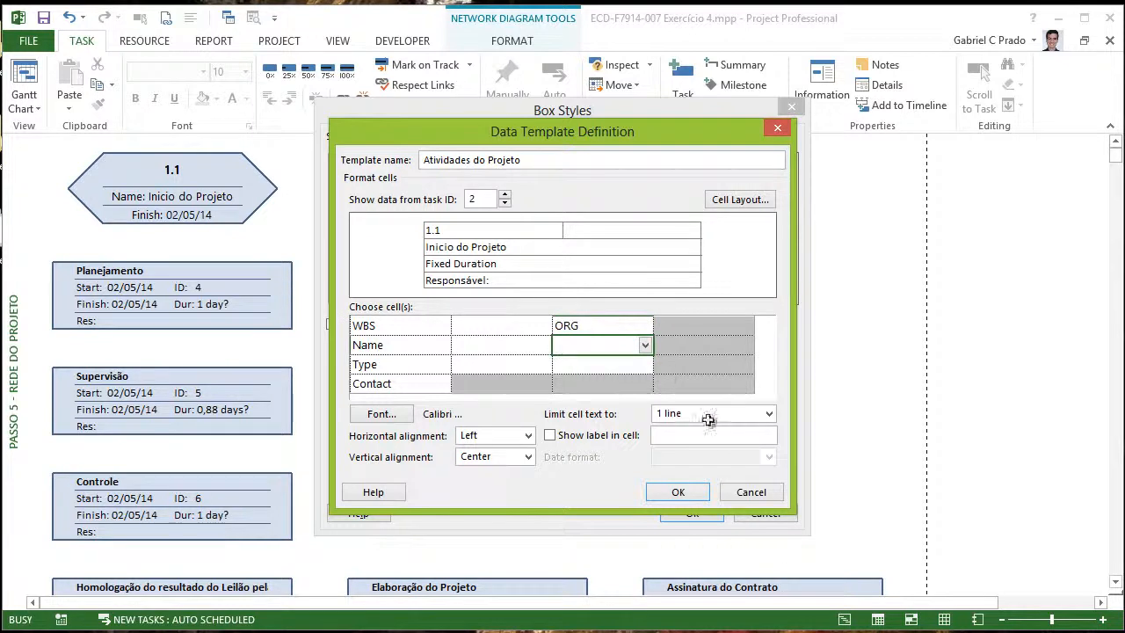
- Replace the field in the WBS row's third cell with NO3
left_click(582, 331)
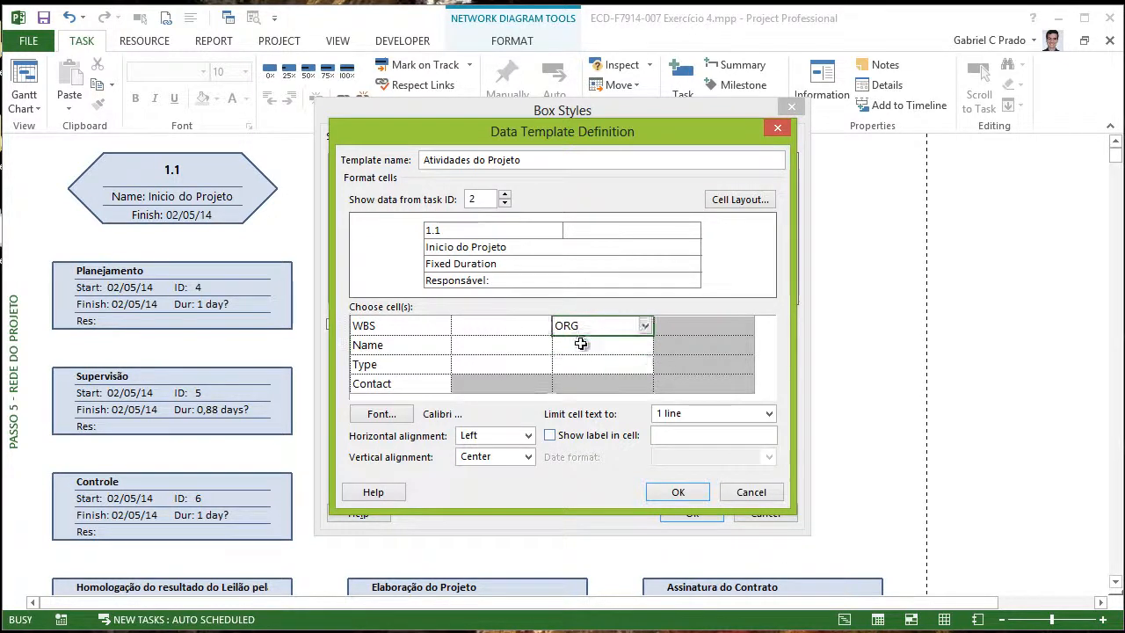
type("text3")
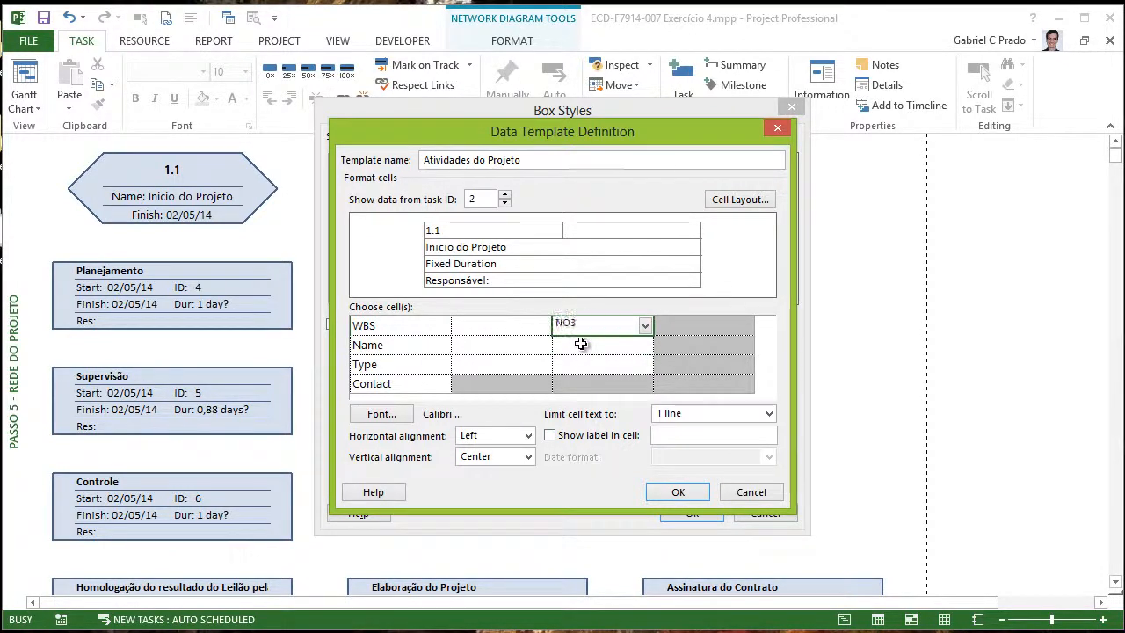
key("Return")
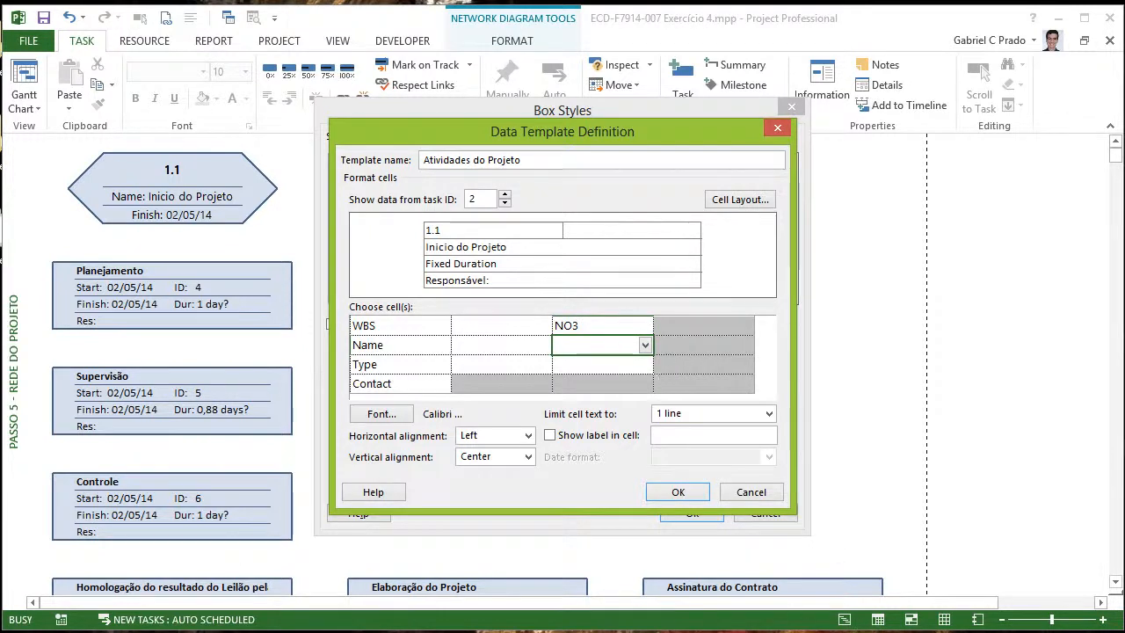
- Recheck the reference PDF and set the fourth cell of the Type row to Duration
key("alt+Tab")
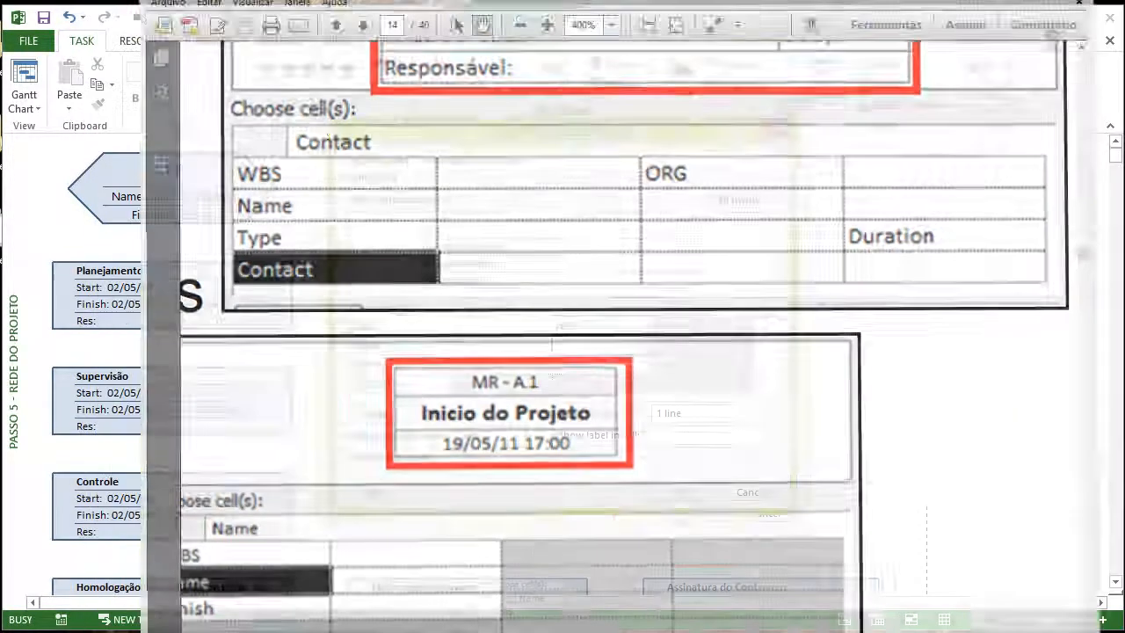
left_click(674, 364)
type("Du")
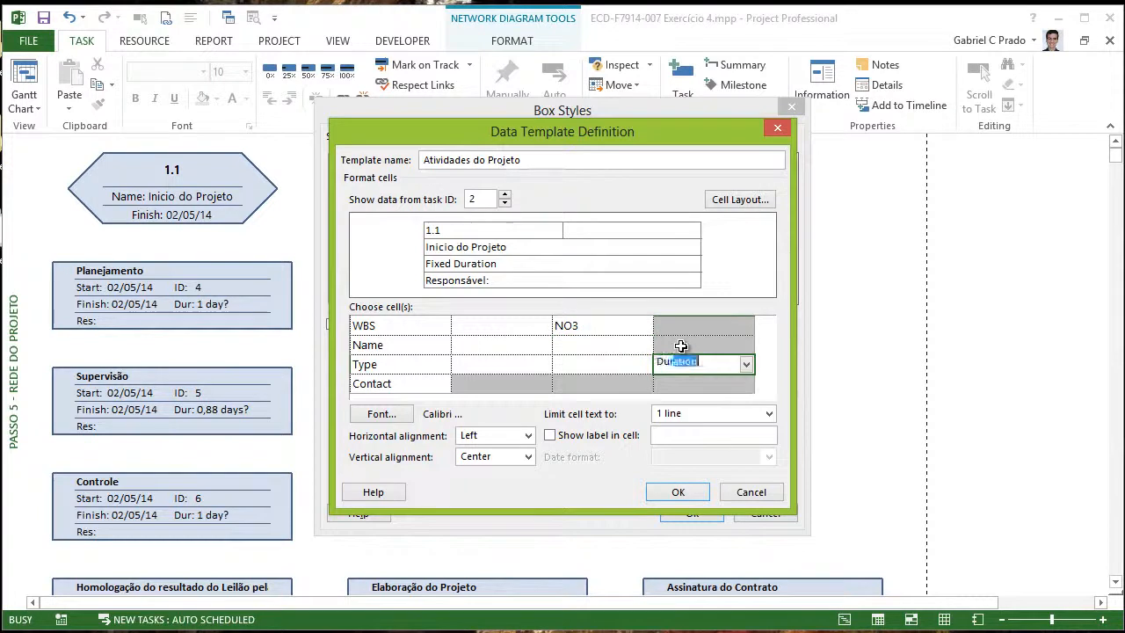
key("Return")
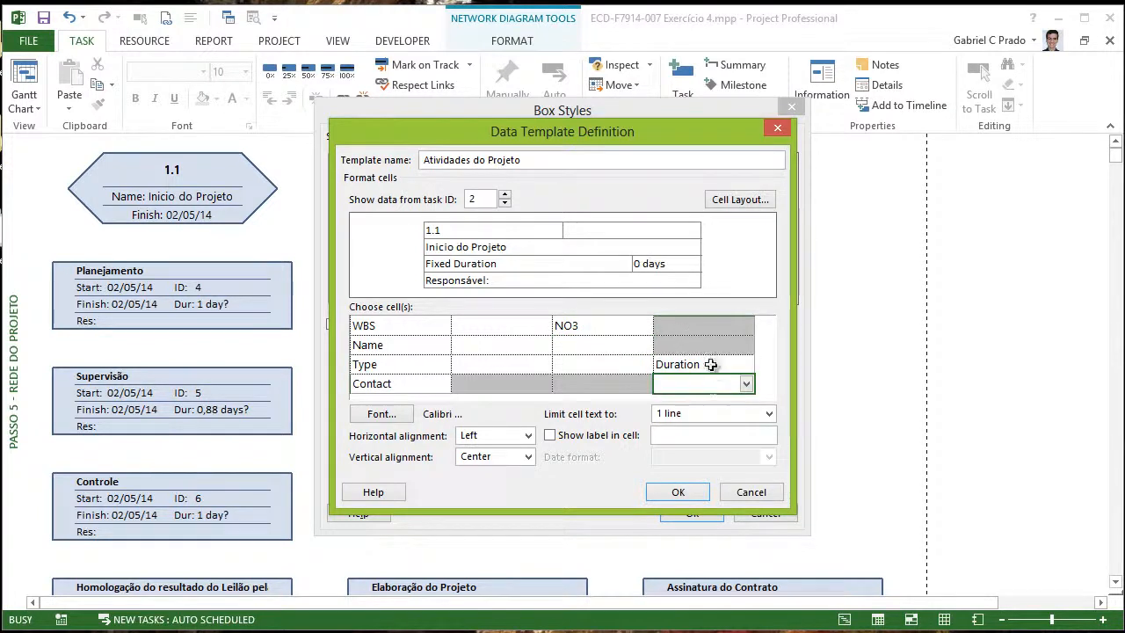
- Set the third cell of the Type row to Duration and clear the Duration field from the fourth cell
left_click(694, 362)
left_click(594, 363)
type("Duration")
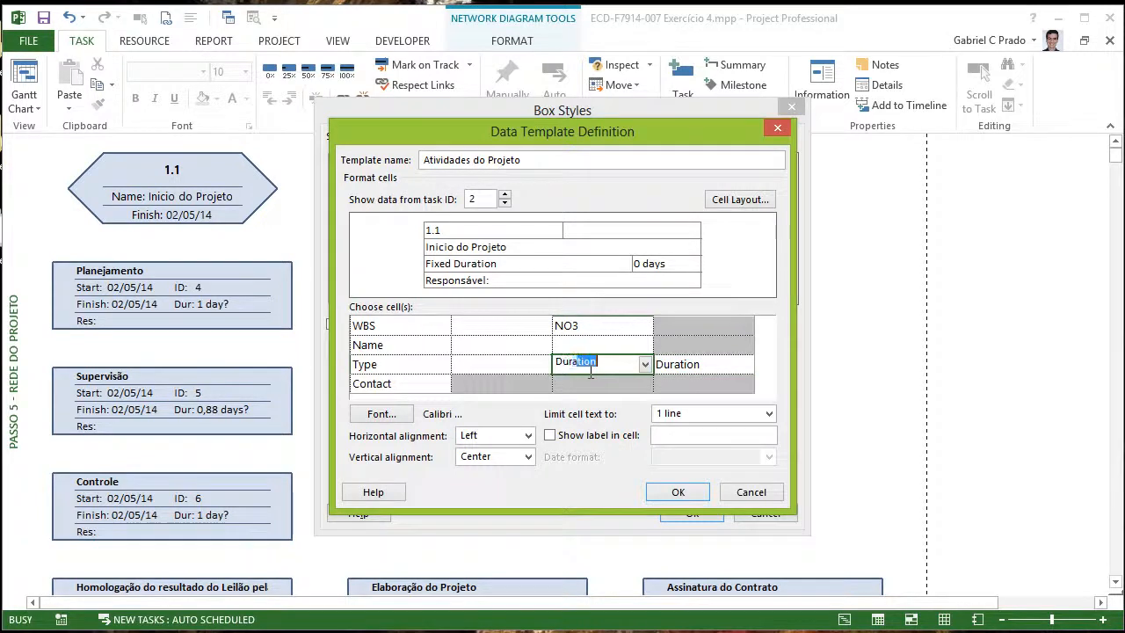
key("Tab")
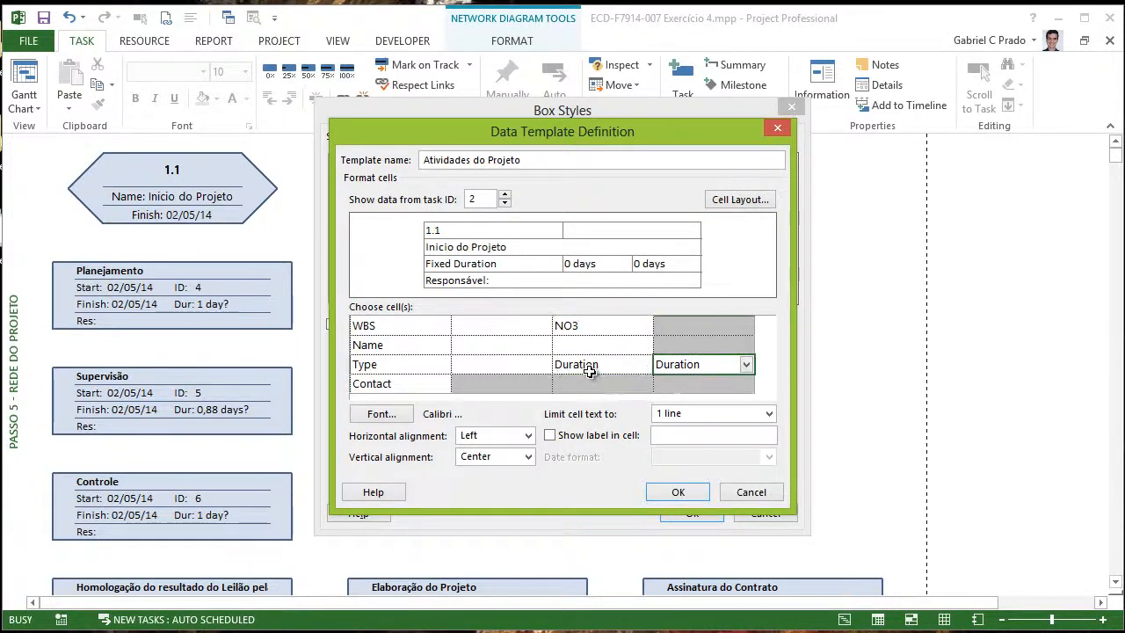
key("Delete")
key("Return")
- Show the label "Duration:" in the Type row's Duration cell, then save the Atividades do Projeto template and return to Box Styles
left_click(589, 372)
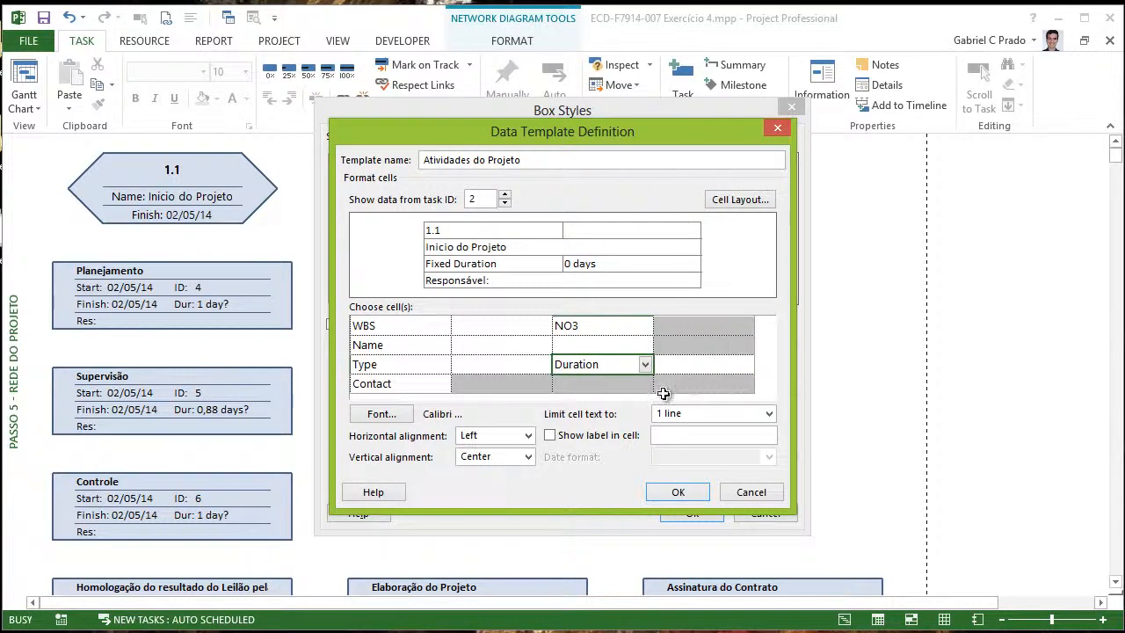
left_click(550, 434)
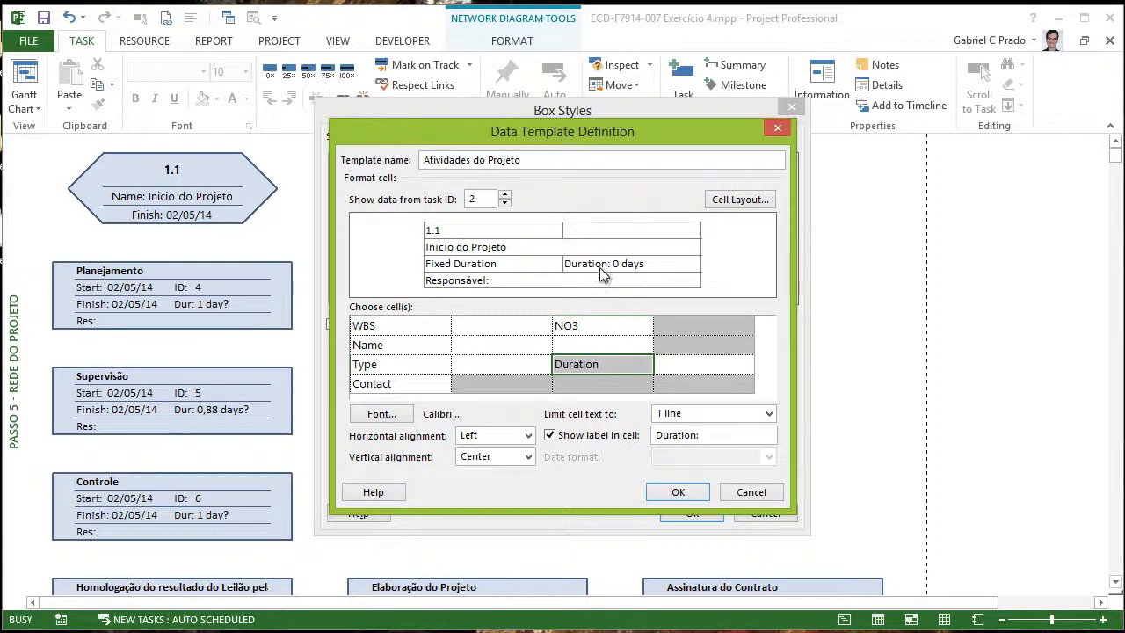
left_click(551, 436)
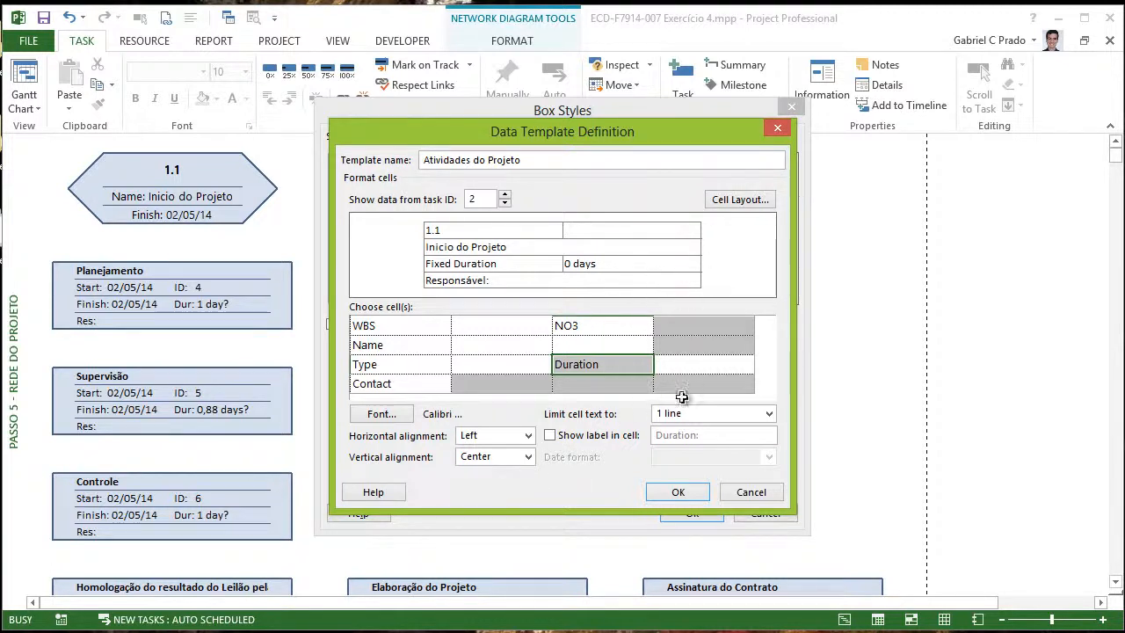
left_click(549, 435)
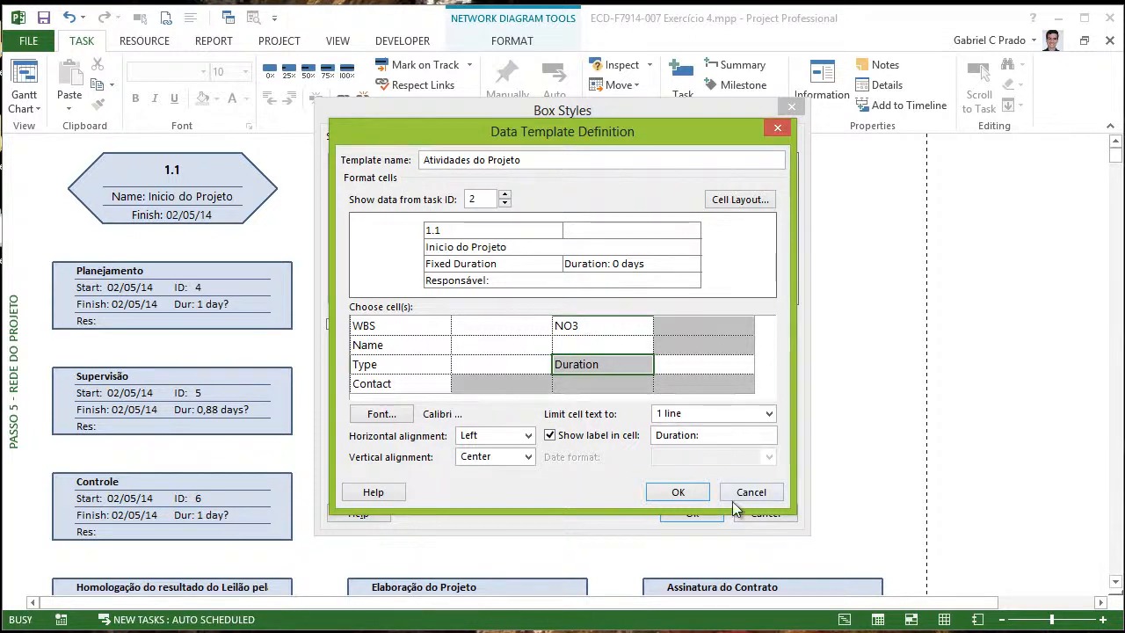
left_click(678, 493)
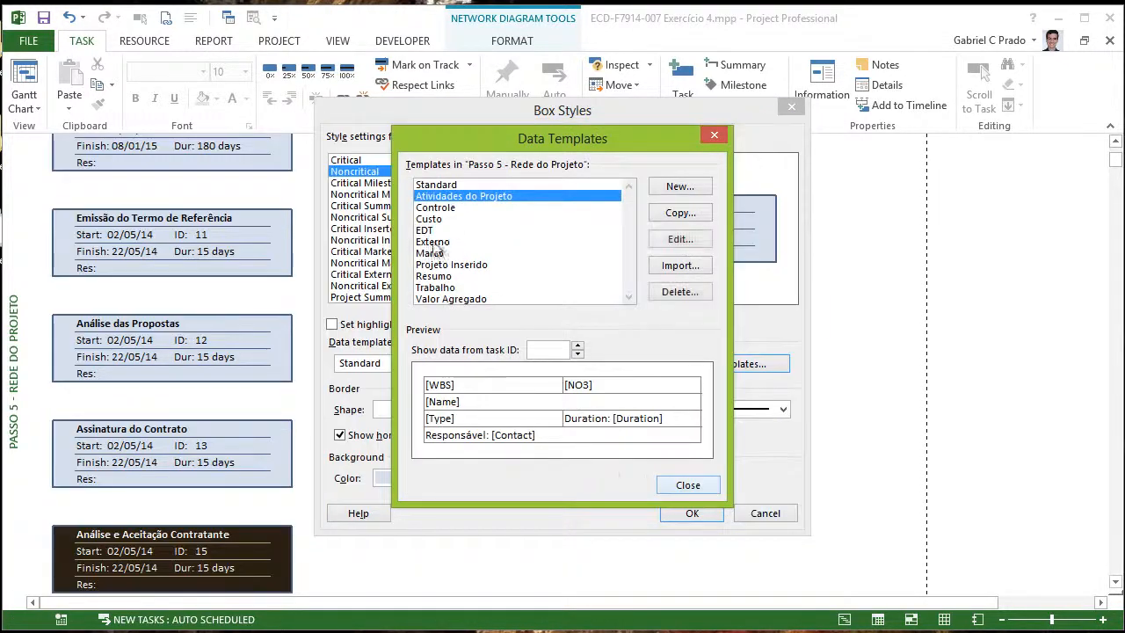
left_click(717, 138)
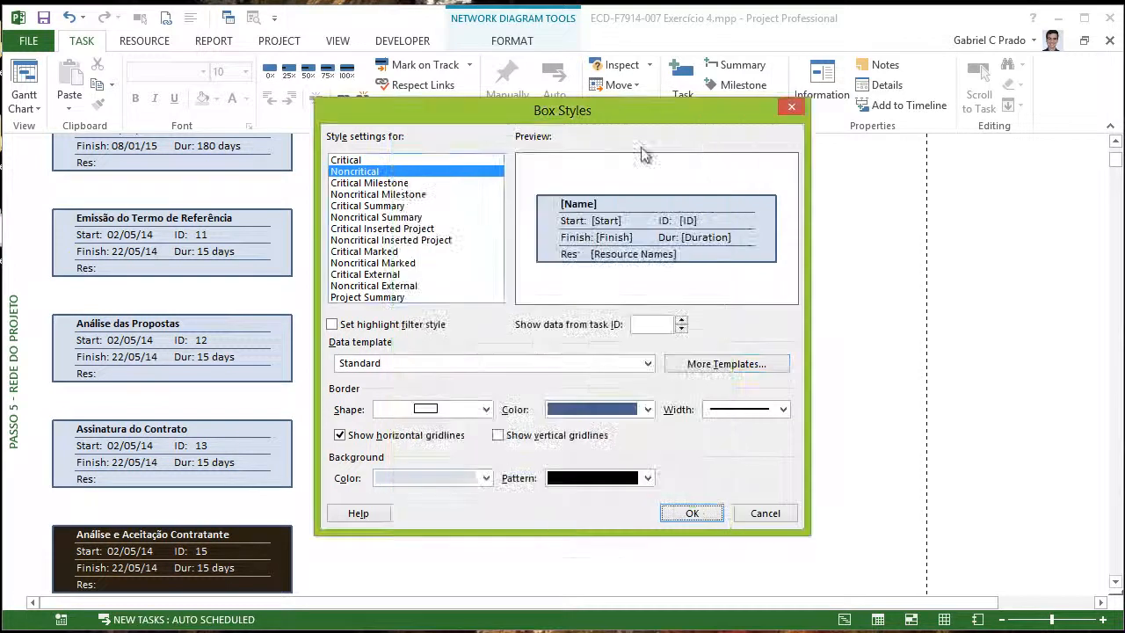
- Apply the Atividades do Projeto data template to the Critical and Noncritical box styles
left_click(357, 162)
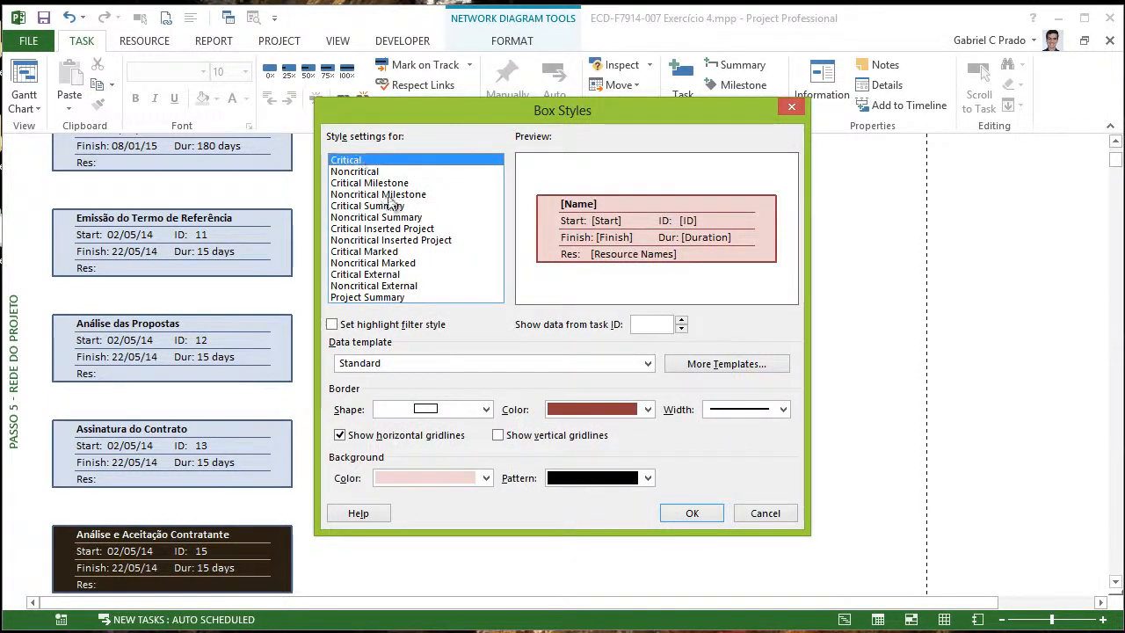
left_click(387, 363)
left_click(390, 394)
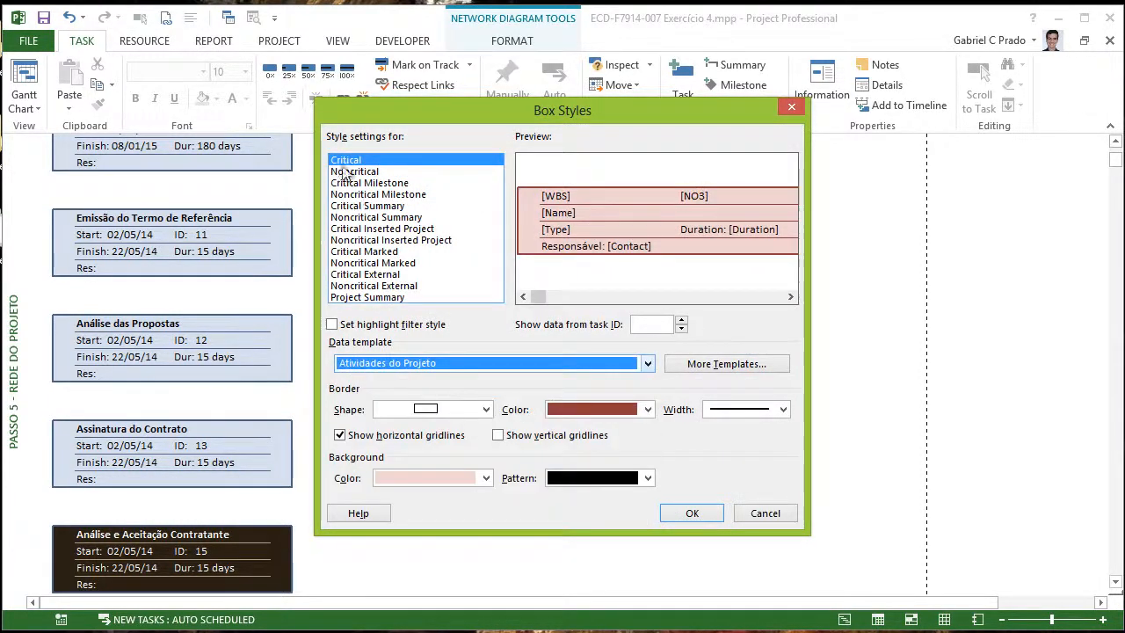
left_click(356, 172)
left_click(367, 369)
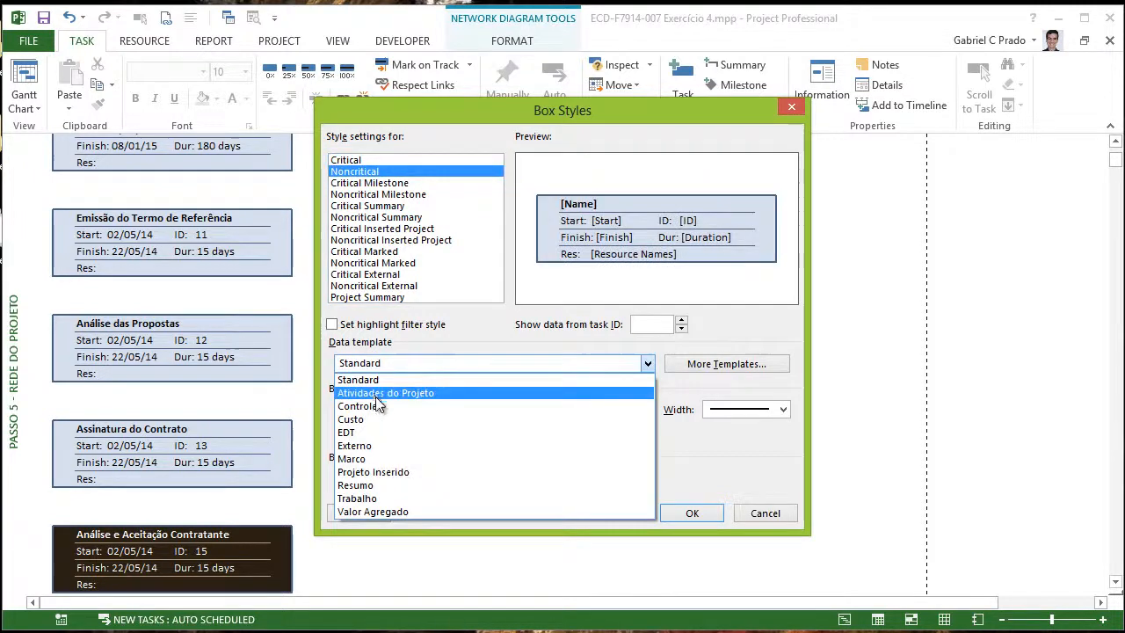
left_click(376, 394)
left_click(698, 517)
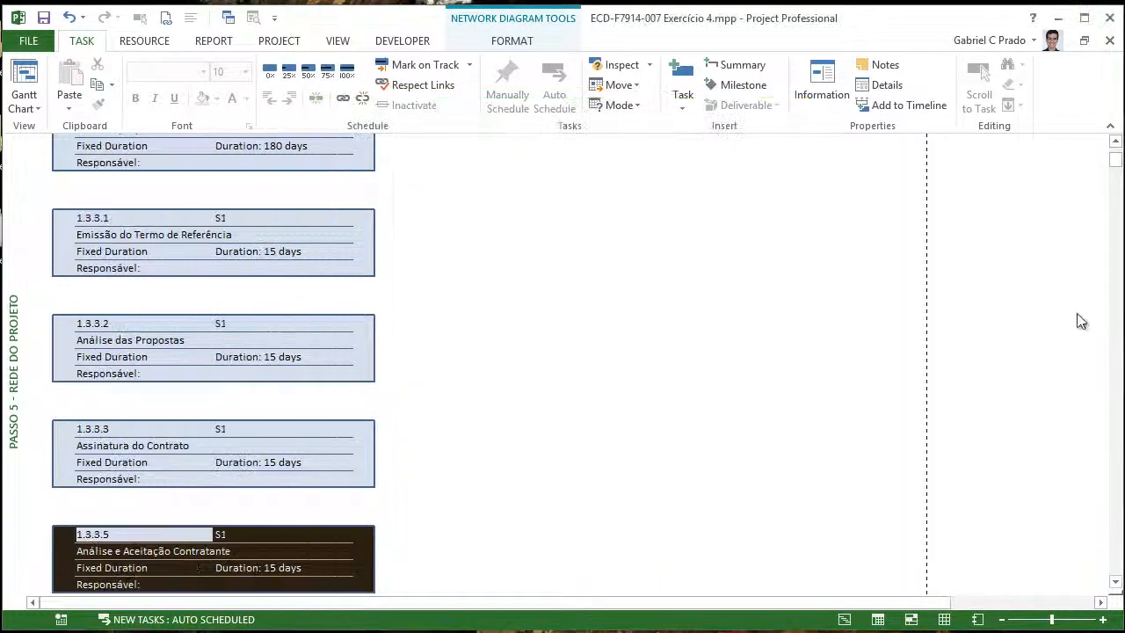
- Look over the reformatted boxes and set the diagram layout's critical and noncritical link colors to Automatic
scroll(1117, 166, "up", 5)
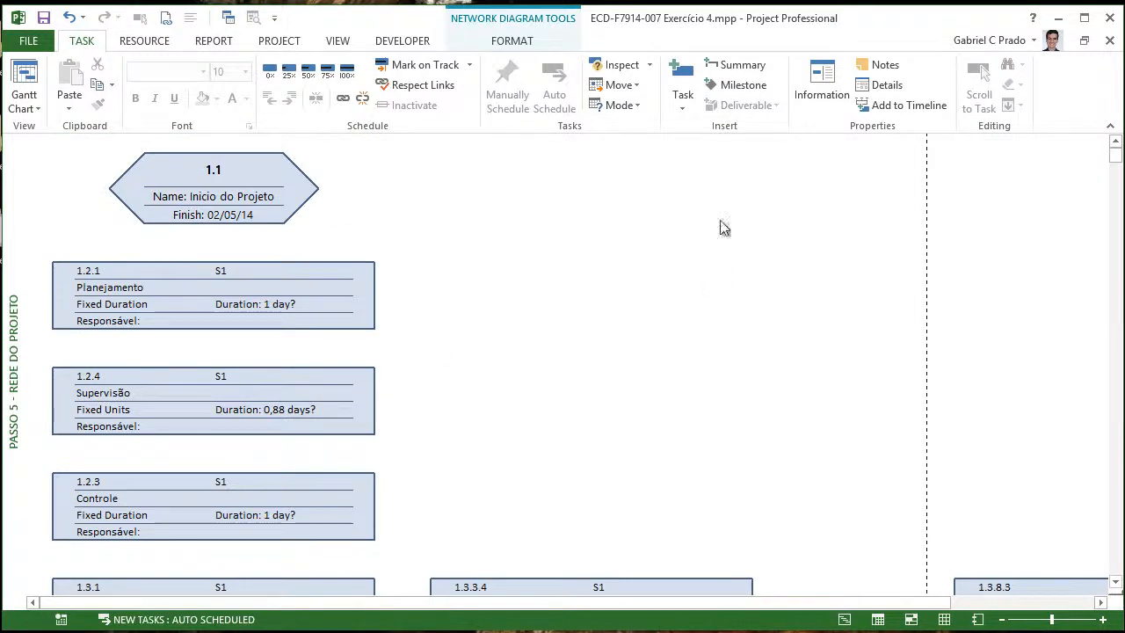
left_click_drag(1114, 157, 1114, 376)
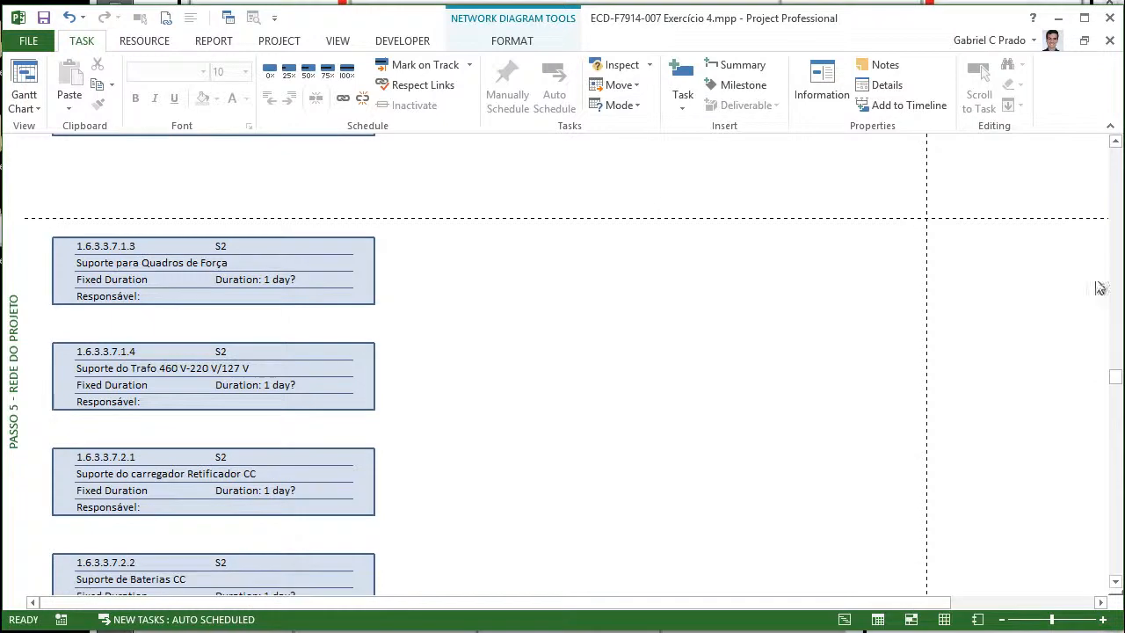
right_click(639, 285)
left_click(698, 353)
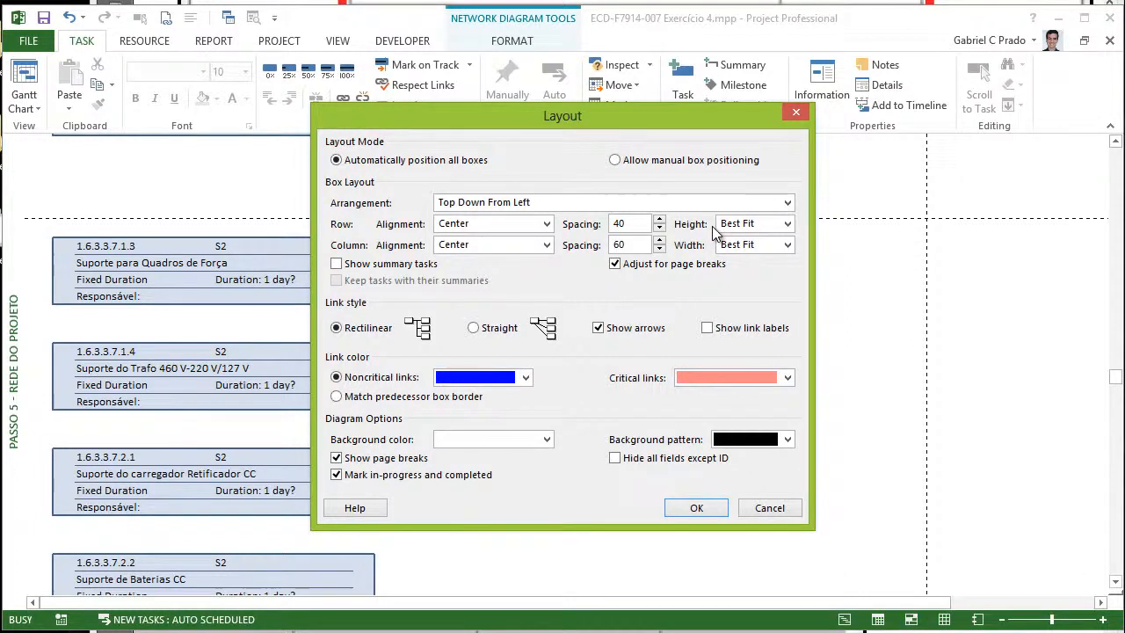
left_click(786, 378)
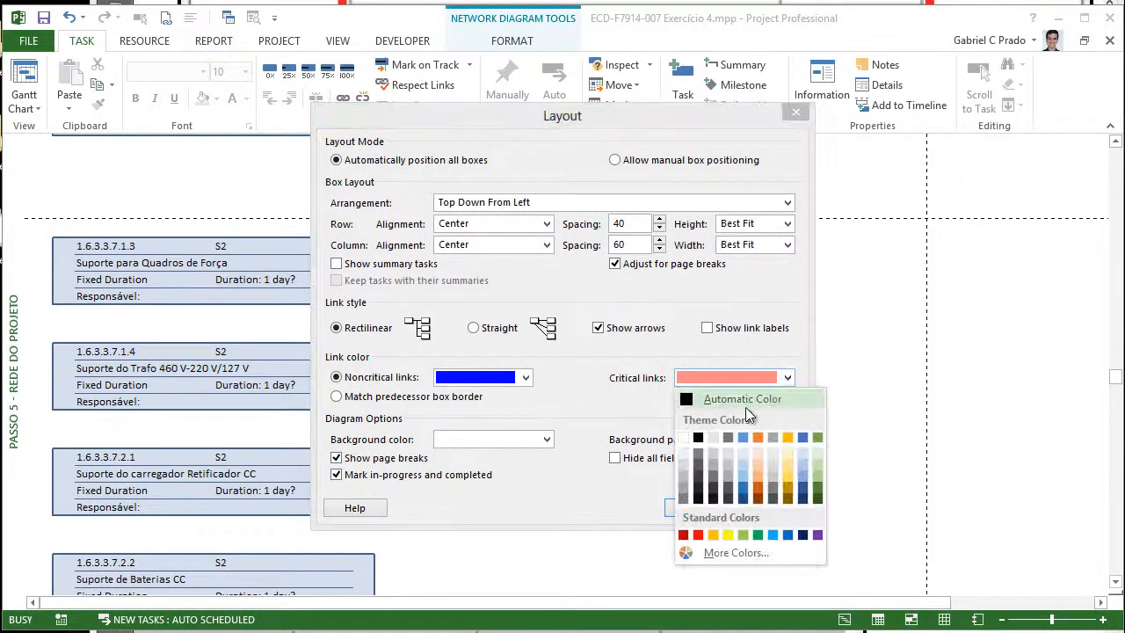
left_click(780, 398)
left_click(474, 378)
left_click(474, 399)
left_click(696, 507)
- Open the box styles and set the Noncritical style's border color to Automatic
right_click(608, 338)
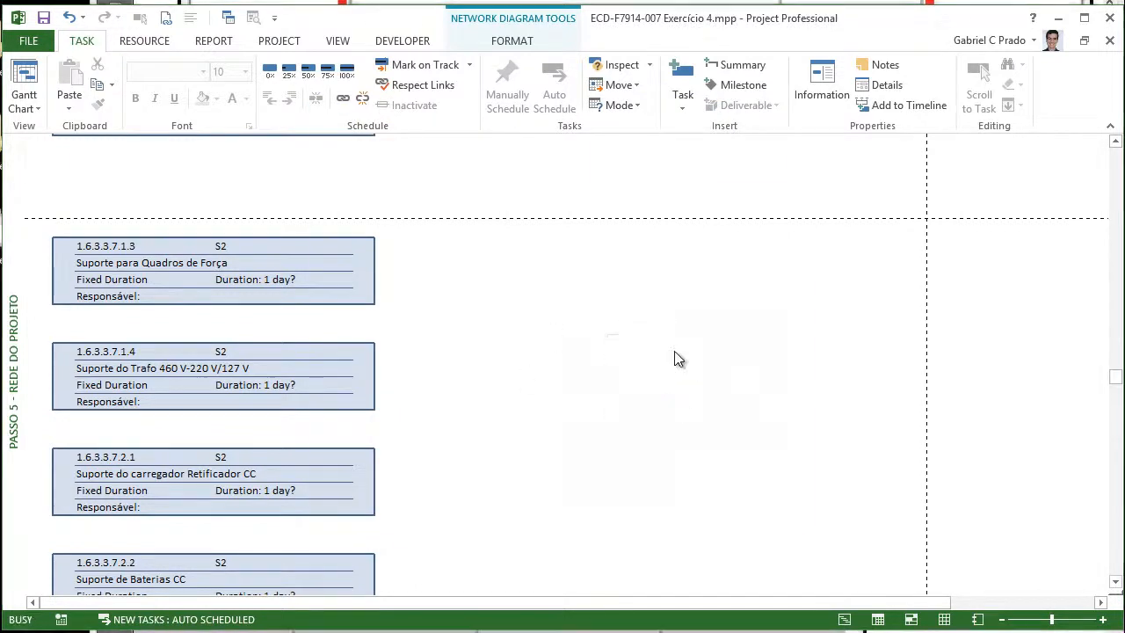
left_click(675, 348)
left_click(642, 409)
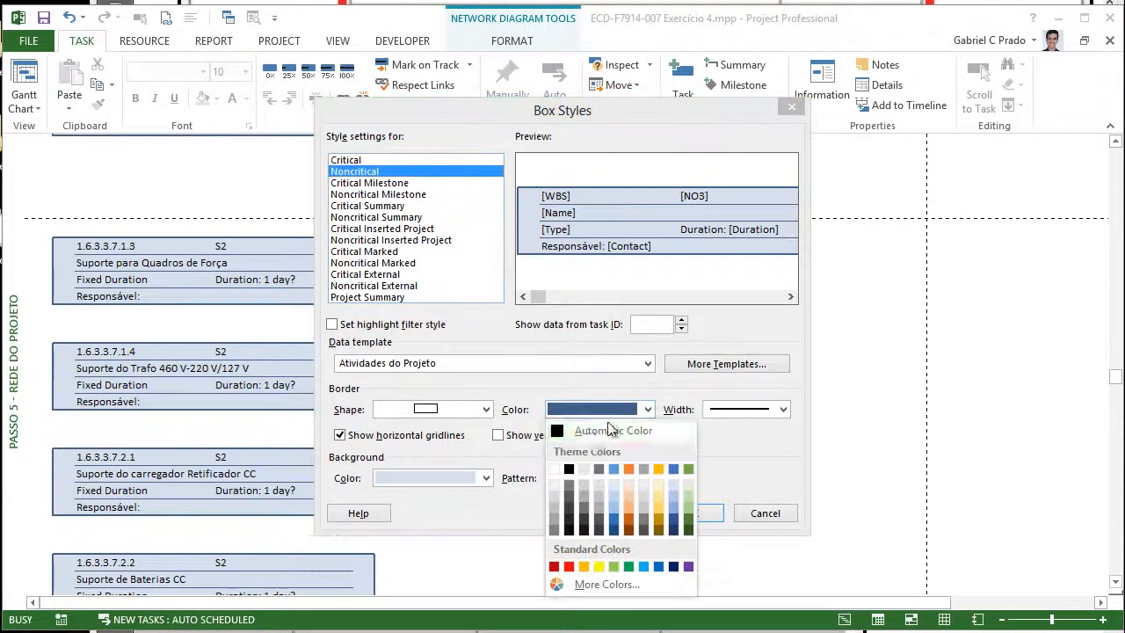
left_click(585, 432)
- Set the Critical Milestone box style's border and background colors to Automatic
left_click(405, 183)
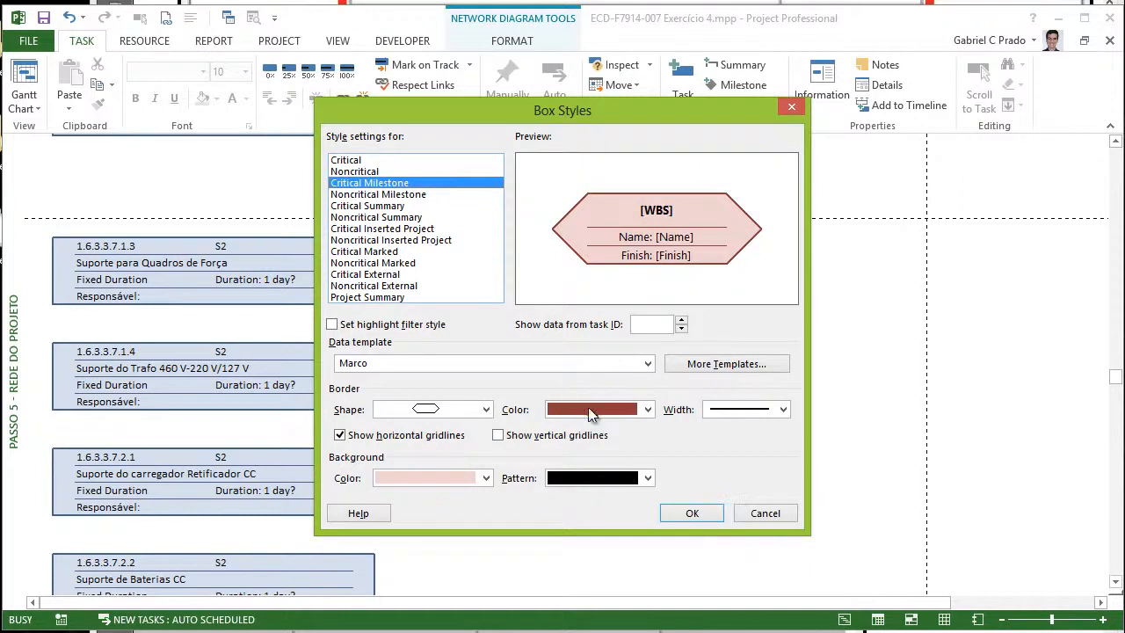
left_click(594, 409)
left_click(583, 432)
left_click(486, 479)
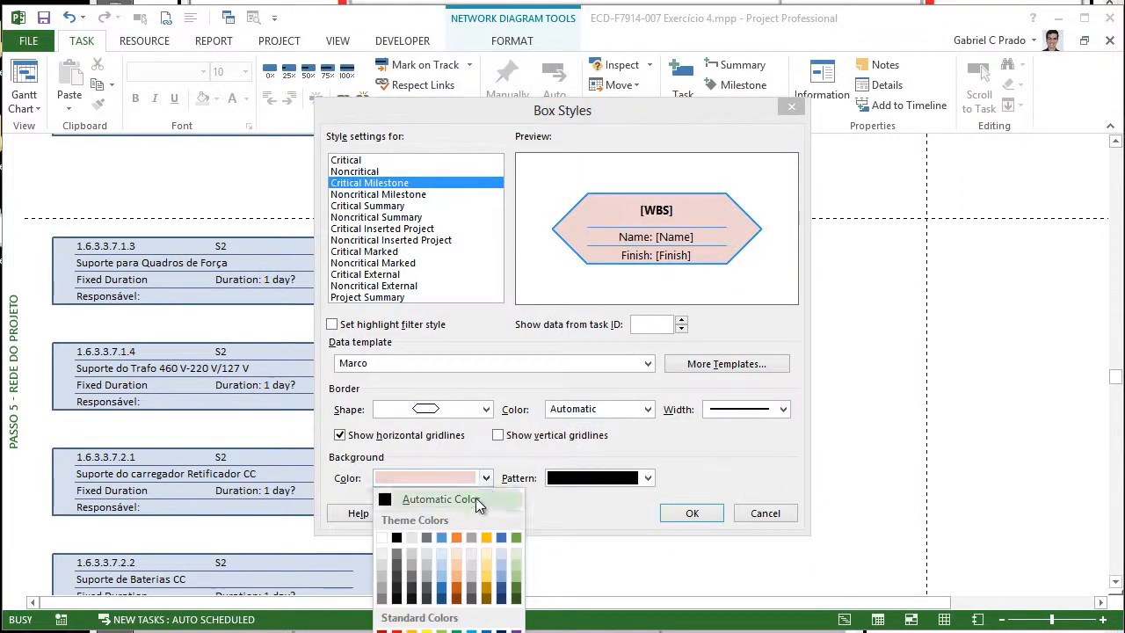
left_click(470, 496)
- Compare the border and background settings of the Noncritical, milestone and Critical Summary box styles
left_click(368, 171)
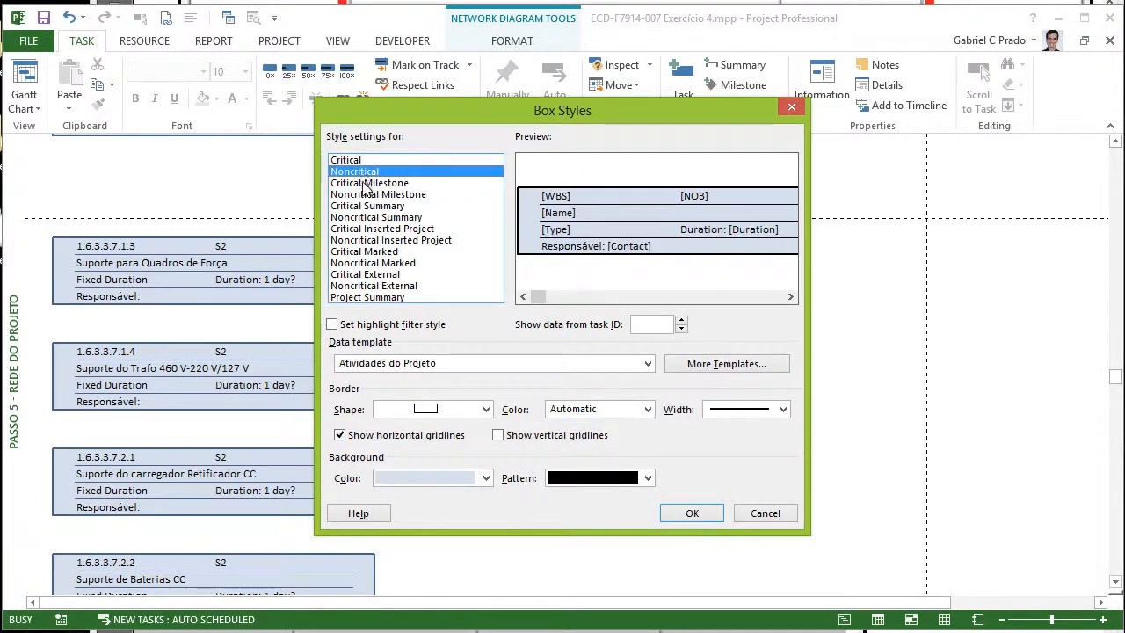
left_click(364, 183)
left_click(366, 194)
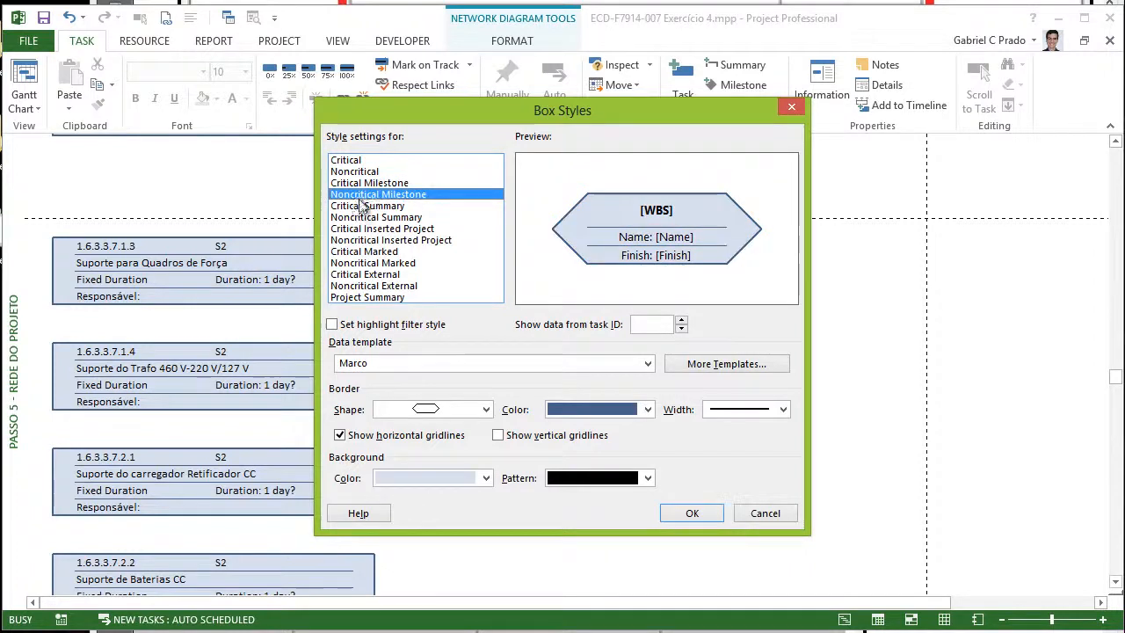
left_click(367, 206)
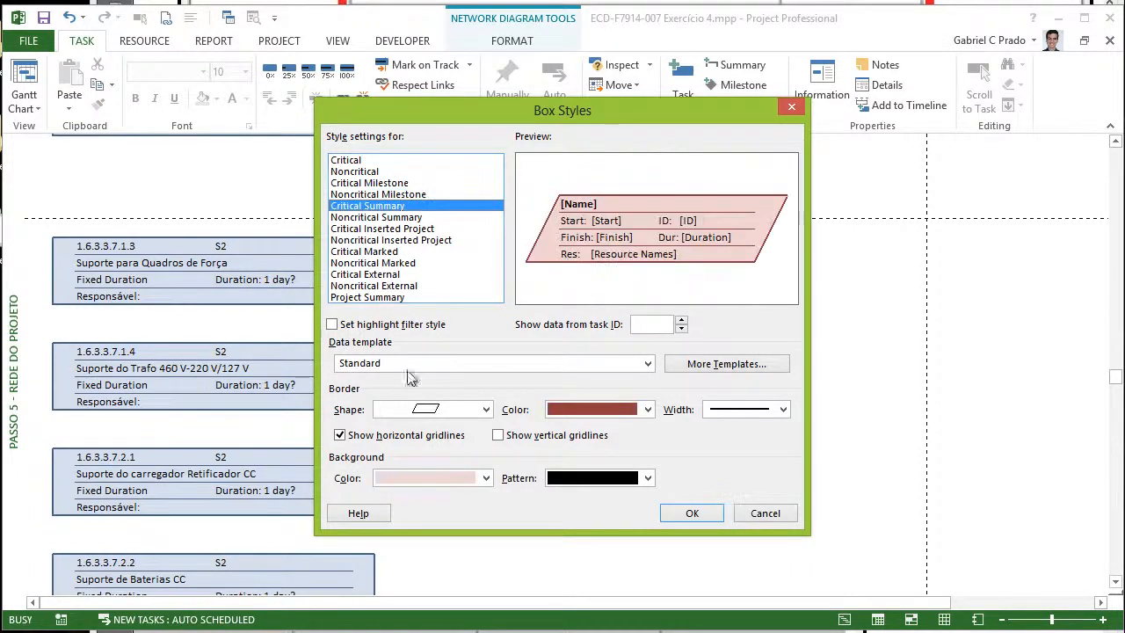
left_click(450, 480)
left_click(356, 186)
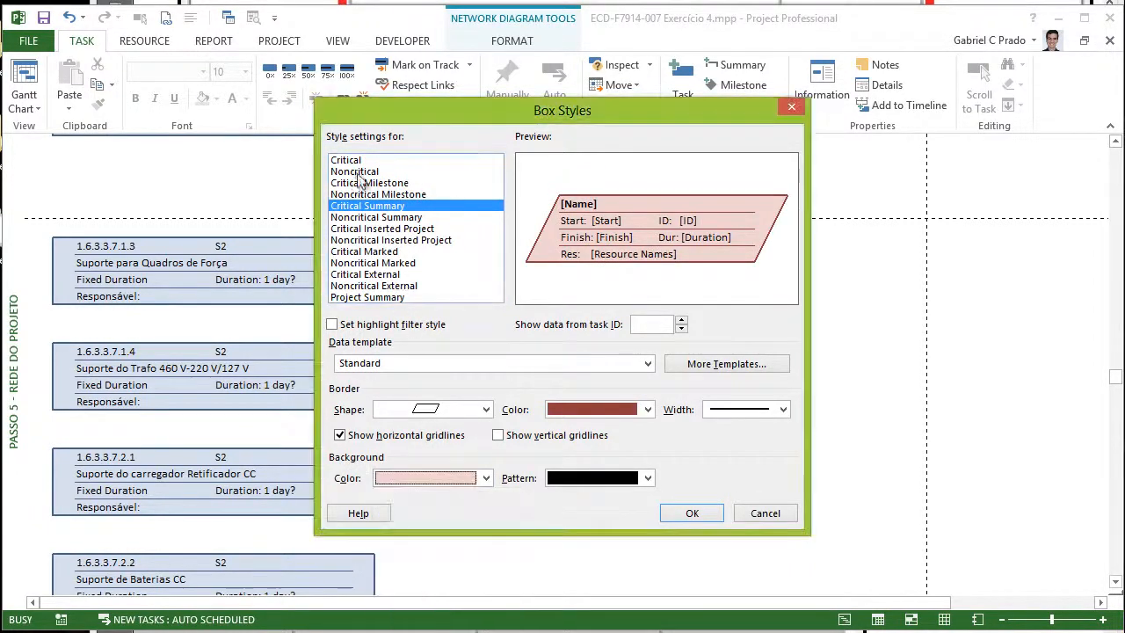
- Set the Critical box style's border and background colors to Automatic
left_click(357, 159)
left_click(607, 409)
left_click(606, 428)
left_click(485, 478)
left_click(450, 498)
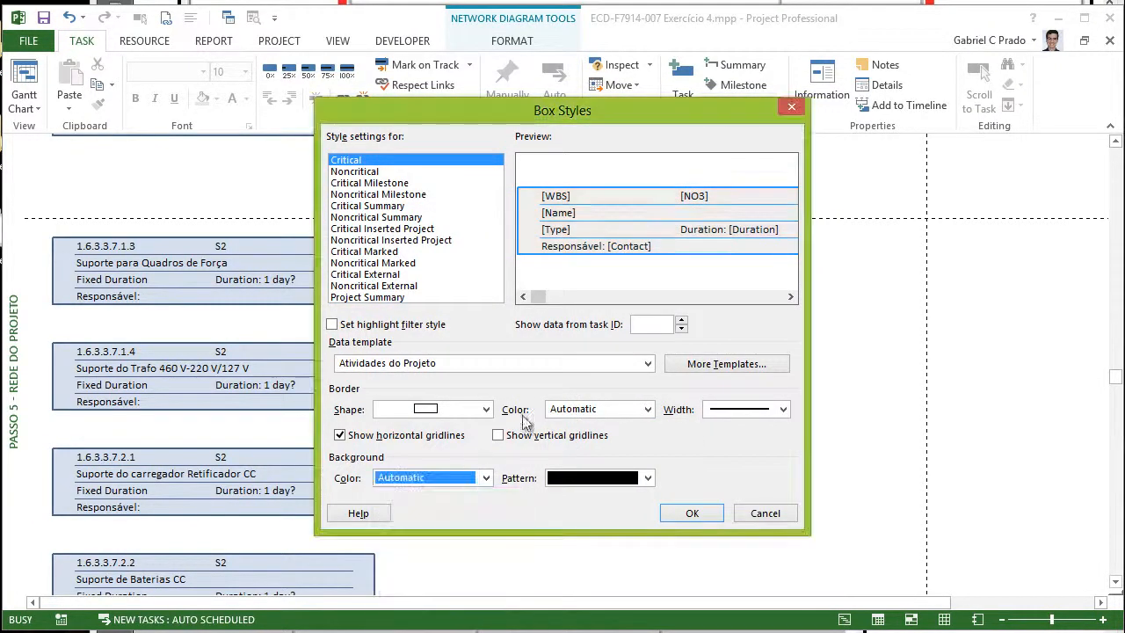
- Set the Noncritical box style's background color to Automatic and compare its preview with the Critical style
left_click(363, 171)
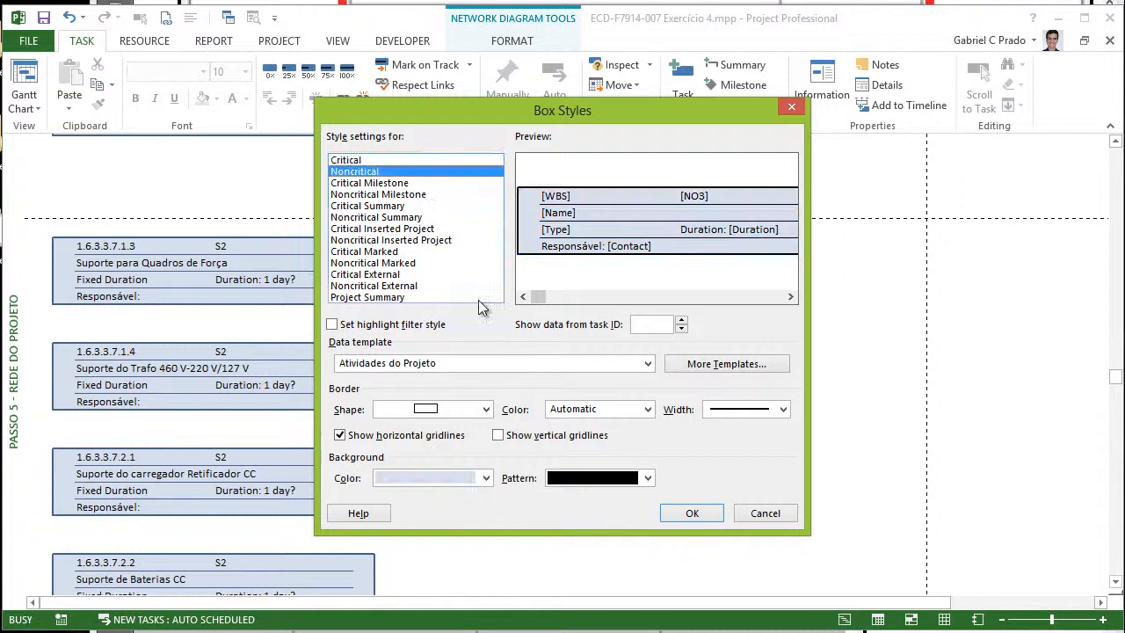
left_click(580, 410)
left_click(482, 477)
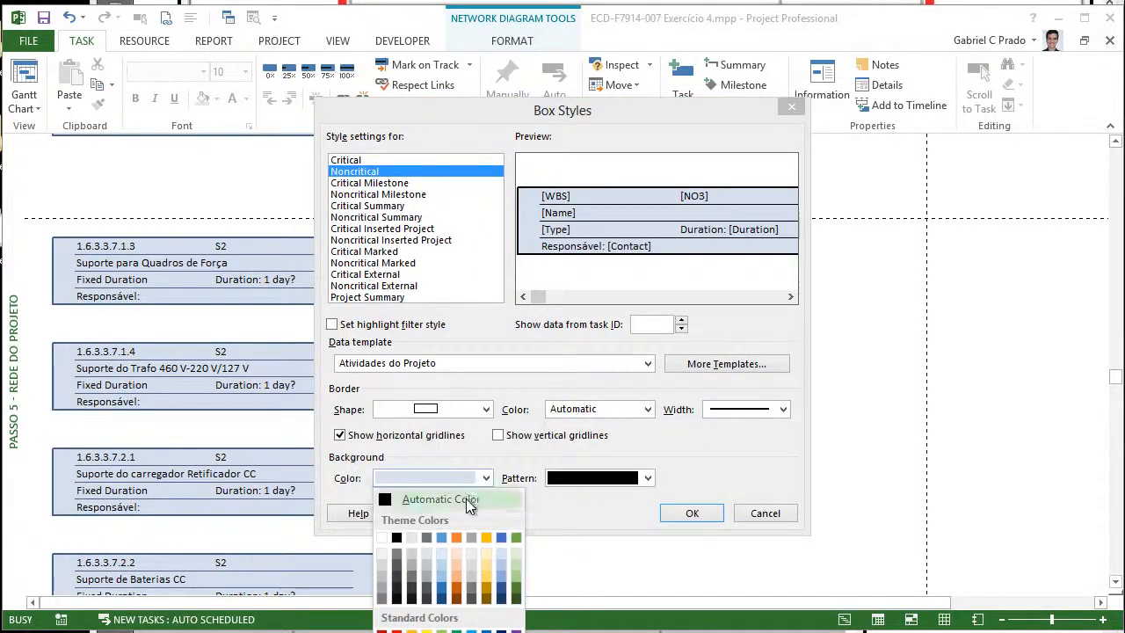
left_click(466, 498)
left_click(356, 160)
left_click(360, 172)
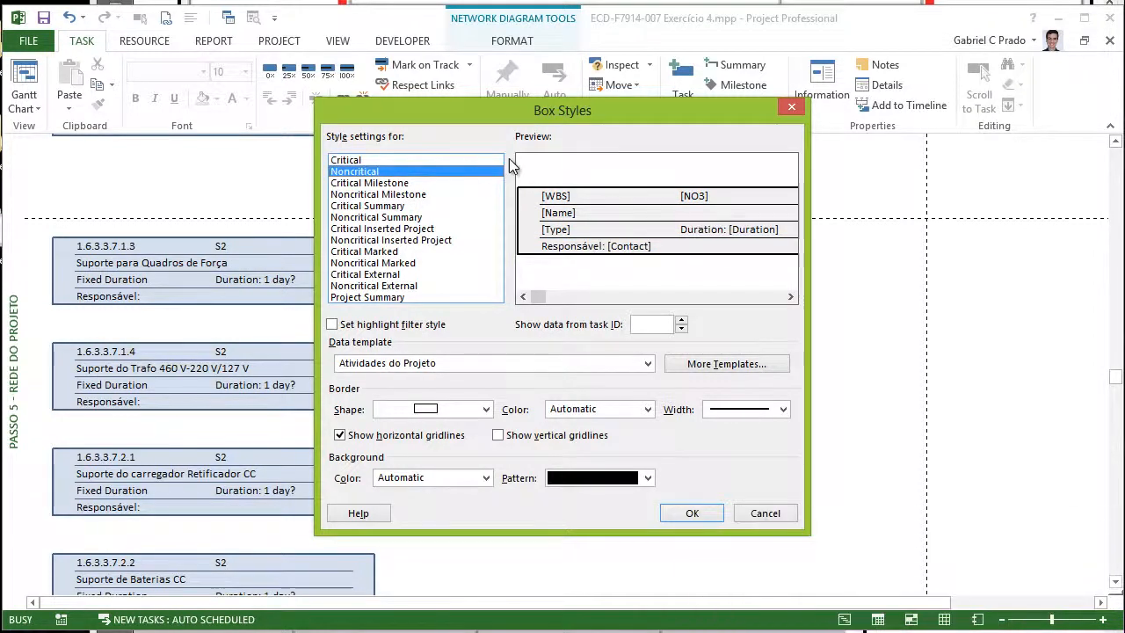
left_click(422, 160)
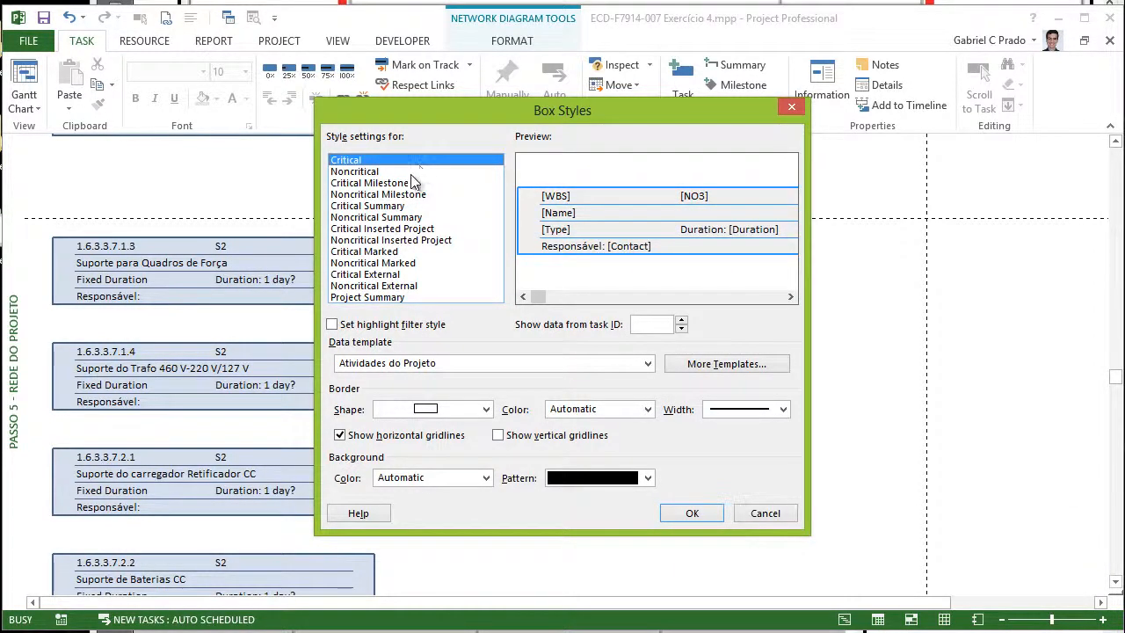
- Give the Noncritical box style a blue theme-color border and the lightest tint of that blue as background
left_click(413, 173)
left_click(647, 410)
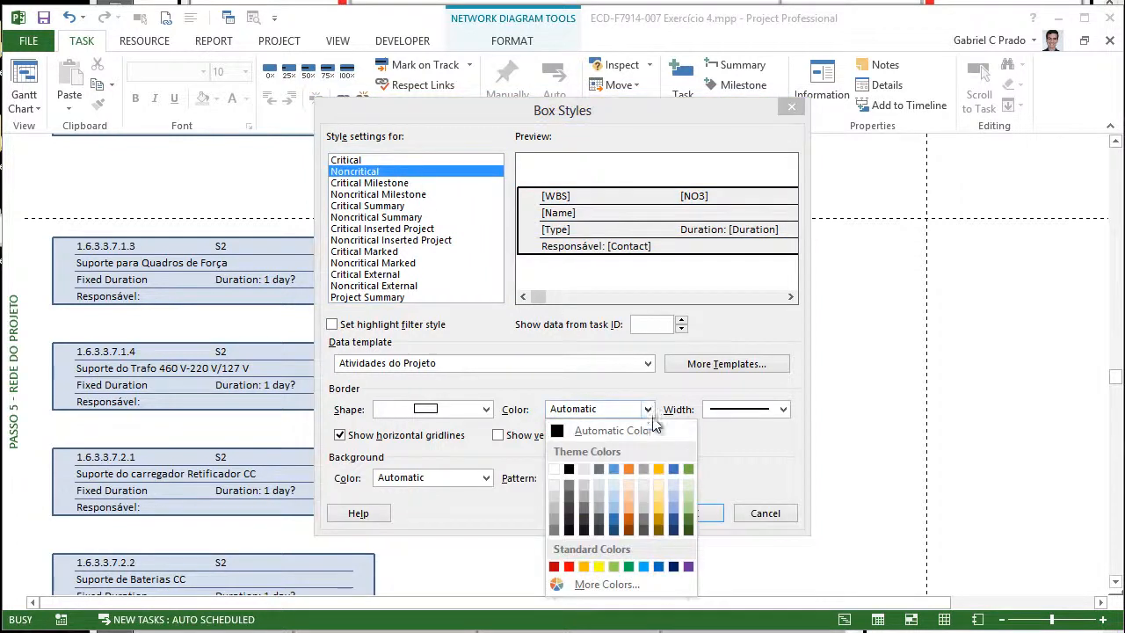
left_click(612, 469)
left_click(486, 478)
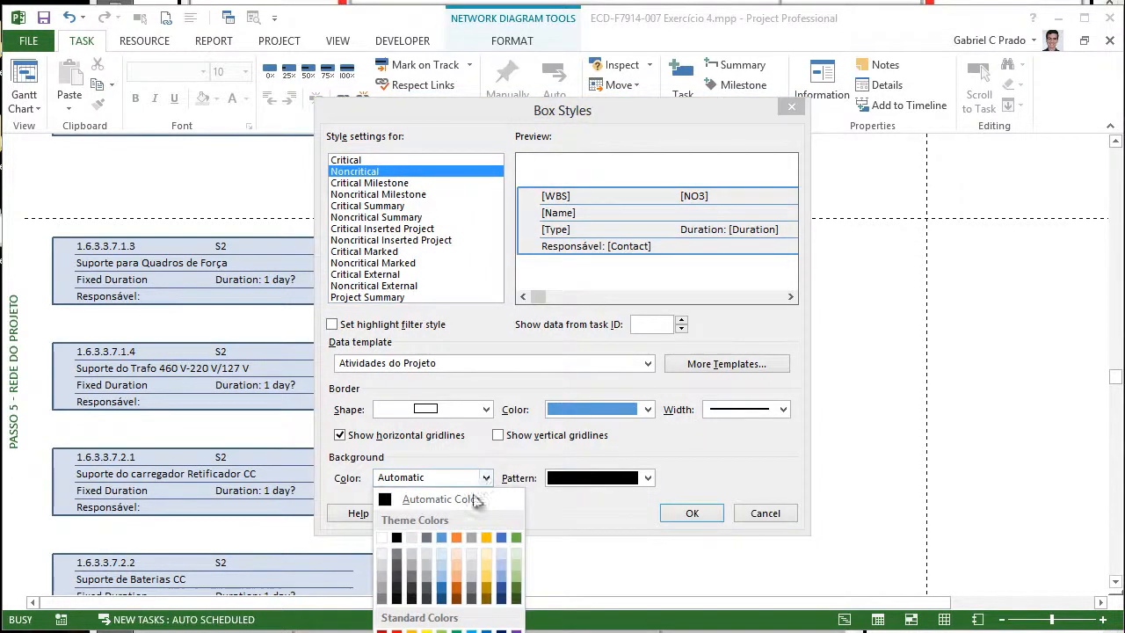
left_click(442, 537)
left_click(486, 478)
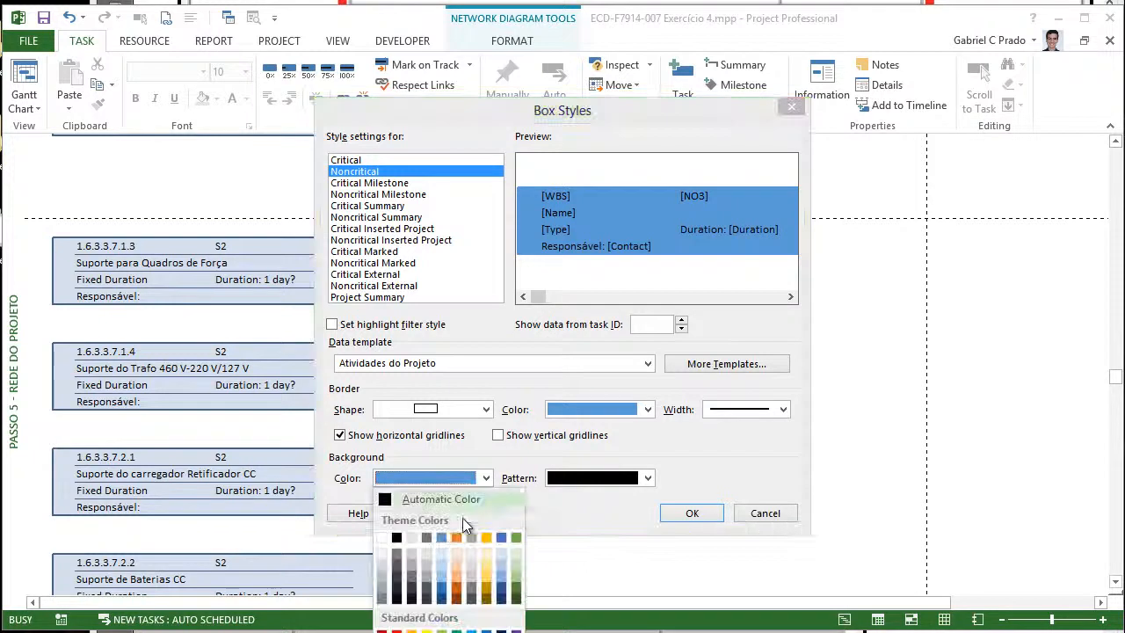
left_click(442, 548)
- Give the Critical box style a blue theme-color border and the lightest tint of that blue as background
left_click(360, 161)
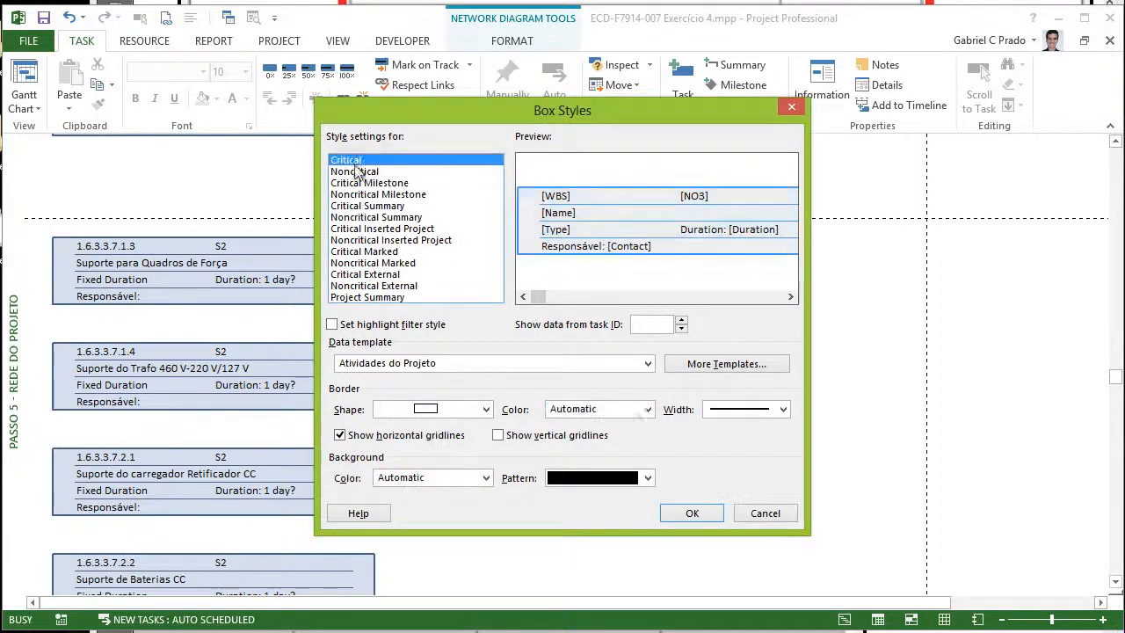
left_click(632, 410)
left_click(613, 468)
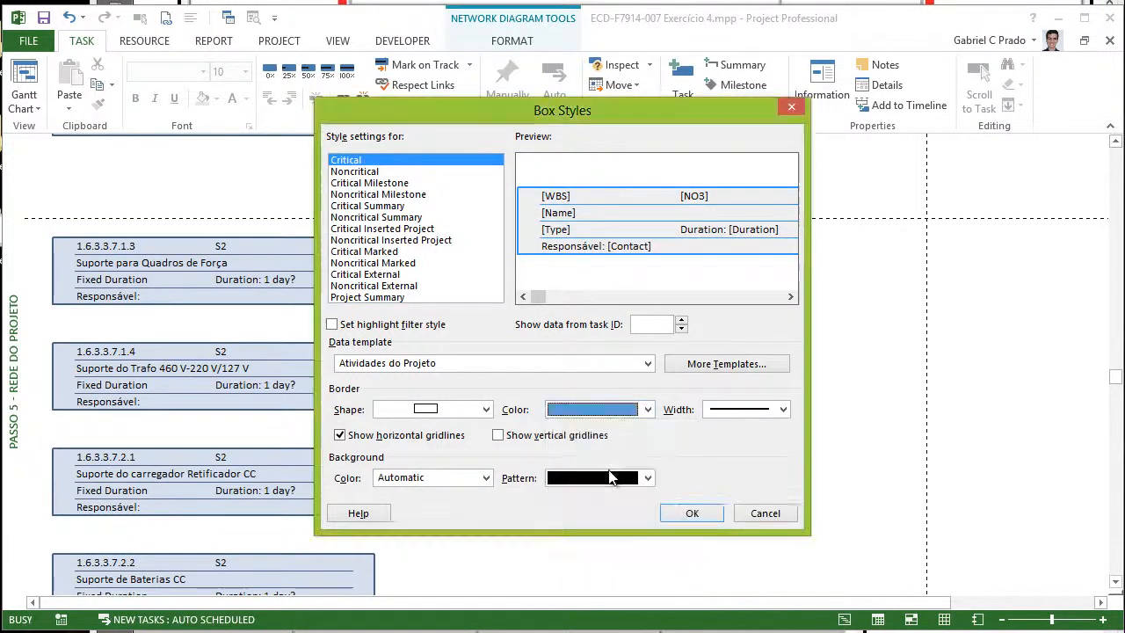
left_click(486, 478)
left_click(442, 550)
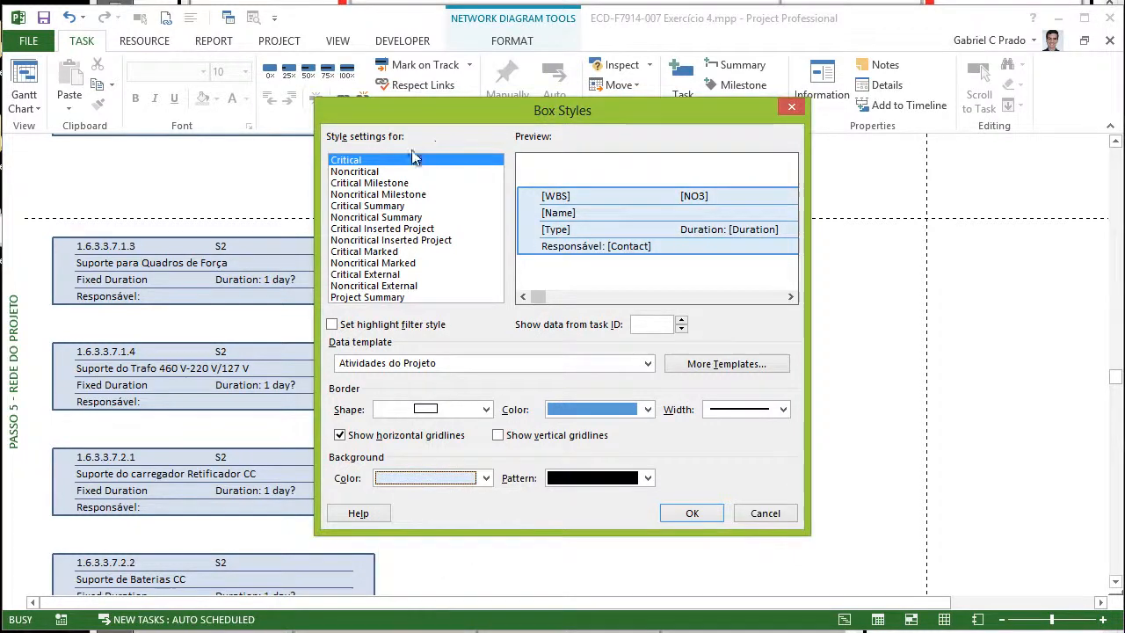
- Compare the Critical, Noncritical and milestone box style previews, and apply the box style changes to the network diagram
left_click(348, 171)
left_click(348, 161)
left_click(347, 181)
left_click(347, 162)
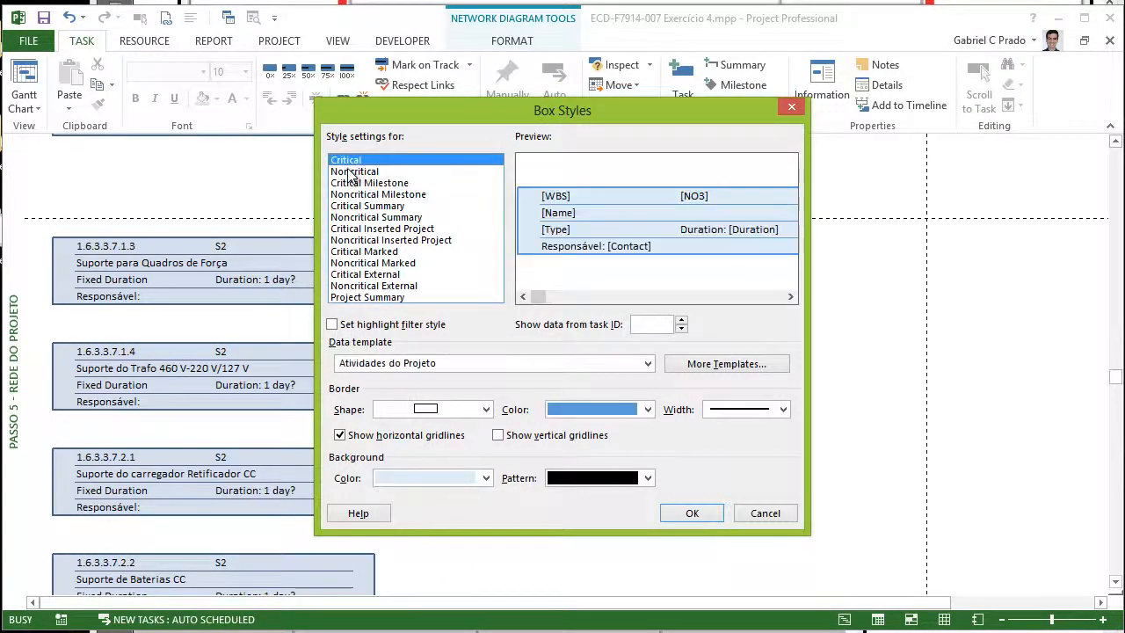
left_click(349, 172)
left_click(693, 514)
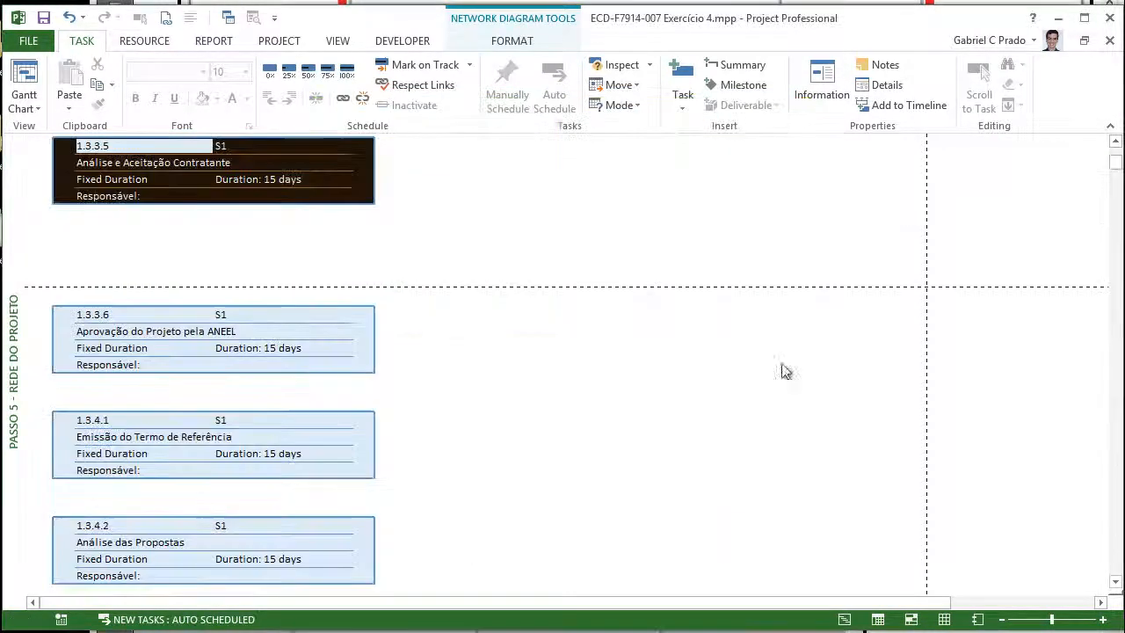
- Review the network diagram's layout settings and close them without making changes
mouse_move(1112, 169)
left_mouse_down()
mouse_move(1113, 547)
mouse_move(1113, 153)
left_mouse_up()
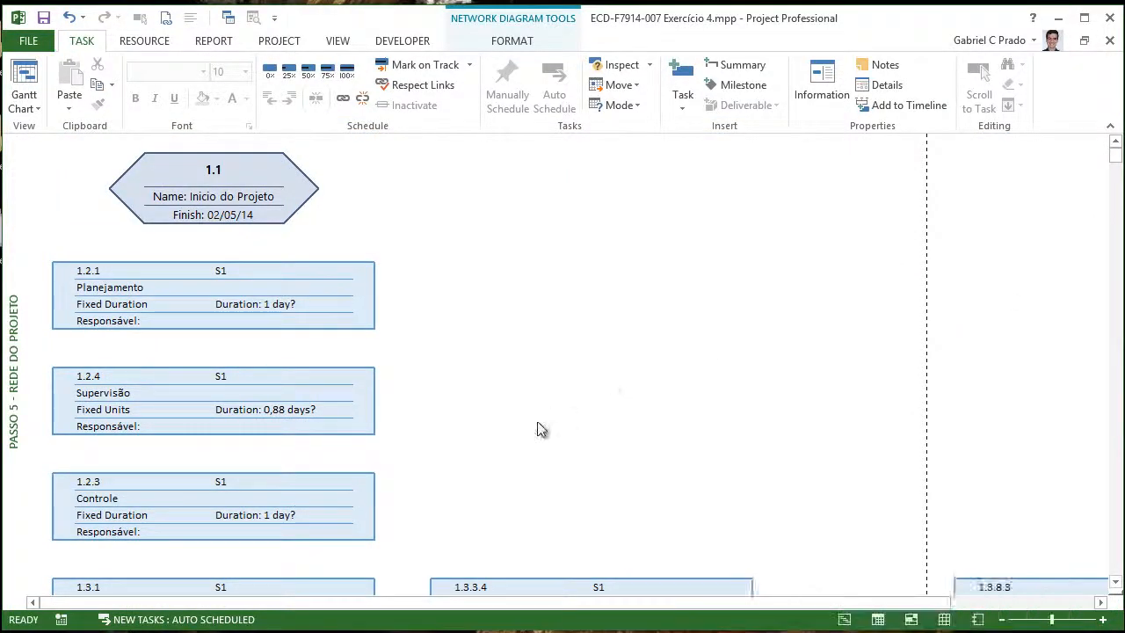
right_click(673, 189)
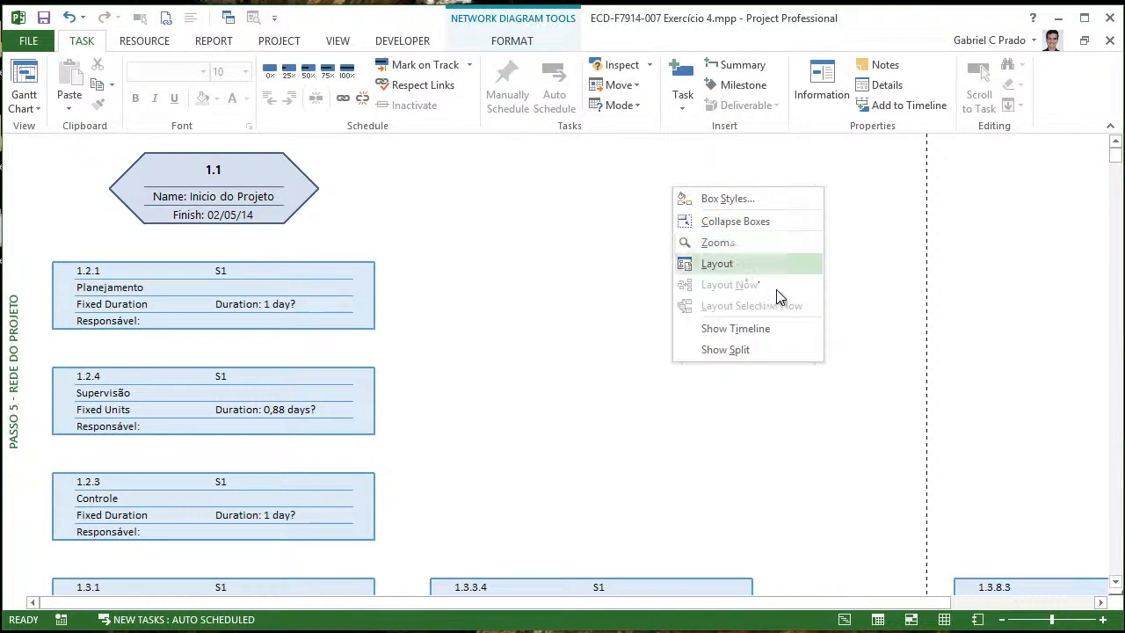
left_click(722, 263)
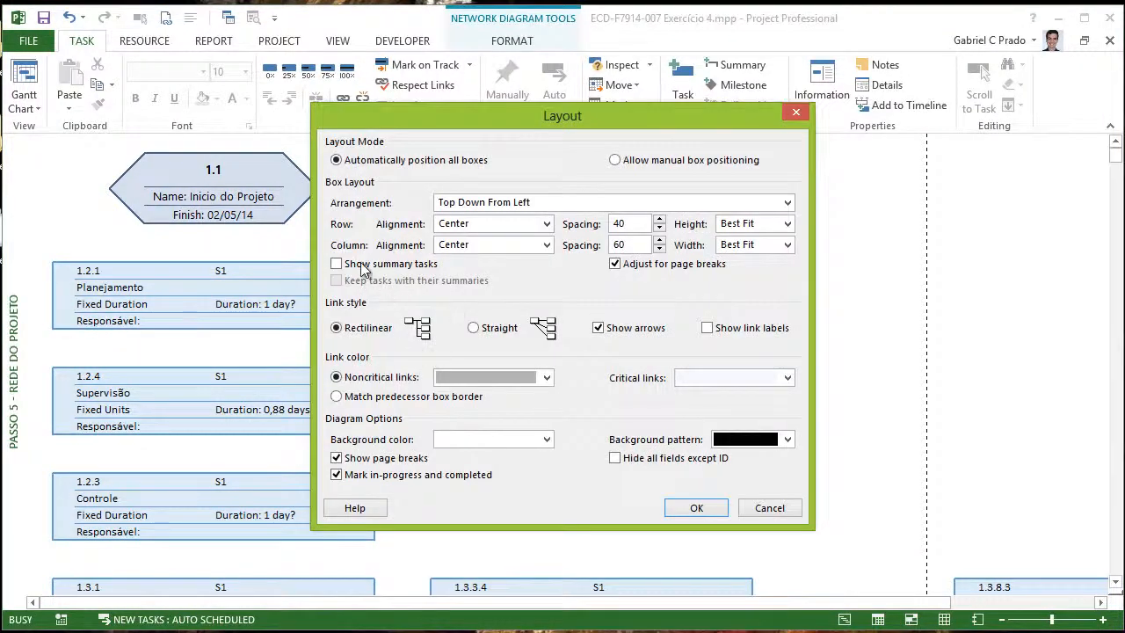
left_click(795, 113)
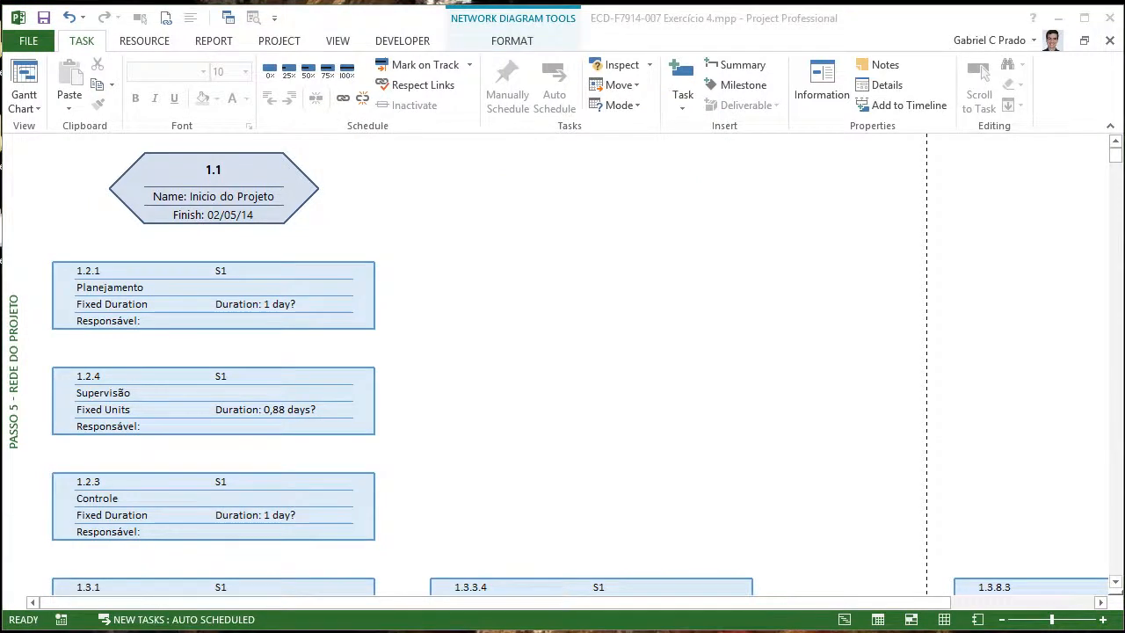
left_click_drag(1063, 441, 459, 273)
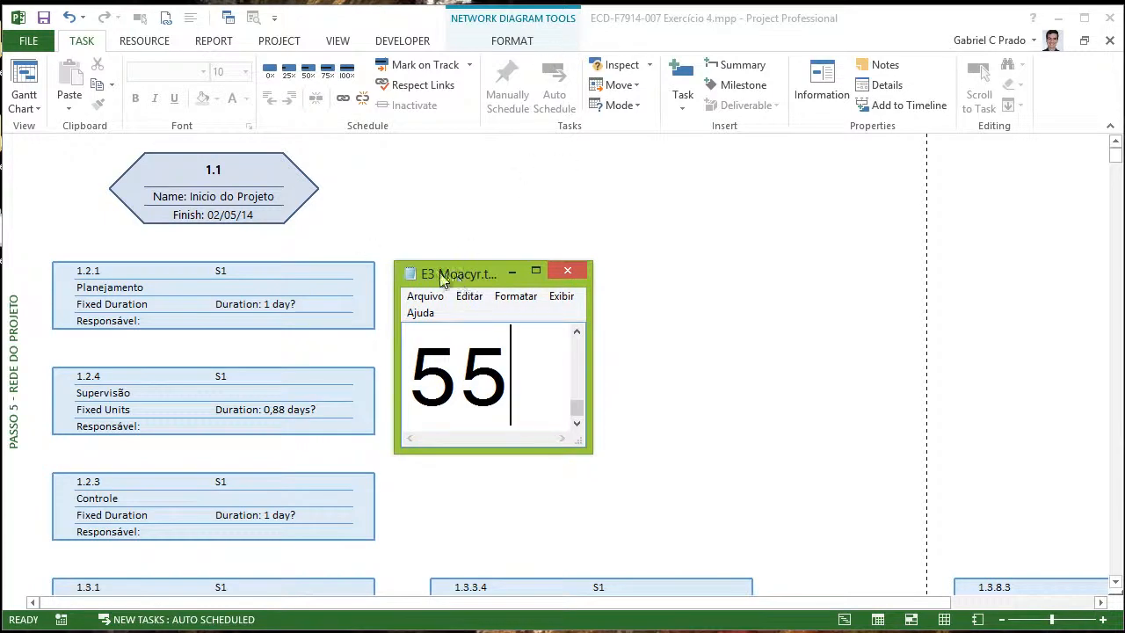
left_click_drag(450, 273, 1124, 436)
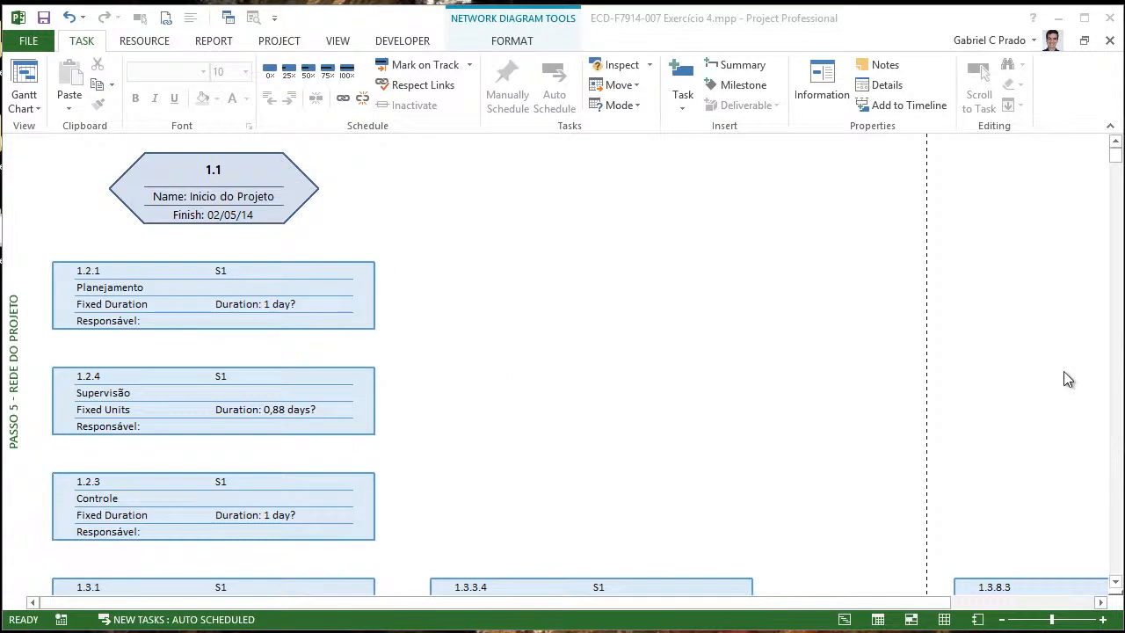